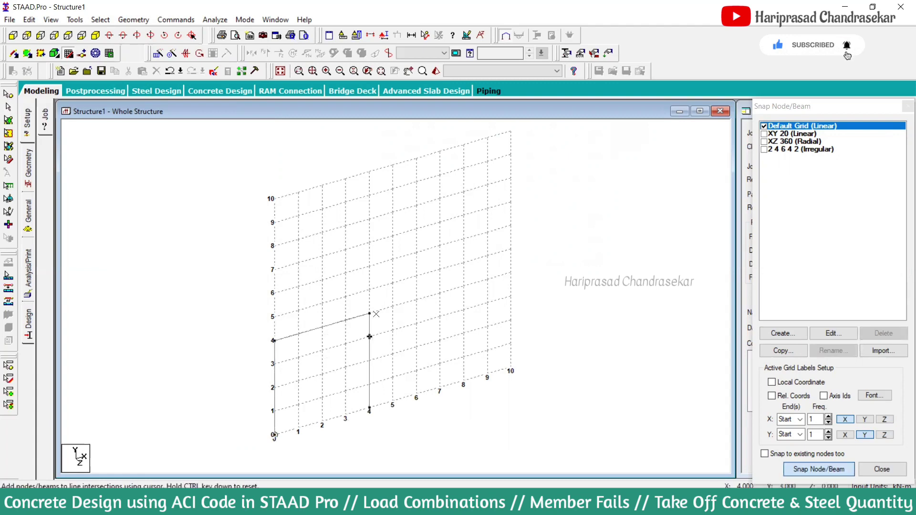
- Draw the first-storey beam at Y = 4 m from X = 4 to X = 10 and the column at X = 10 down to the base
click(369, 313)
click(511, 272)
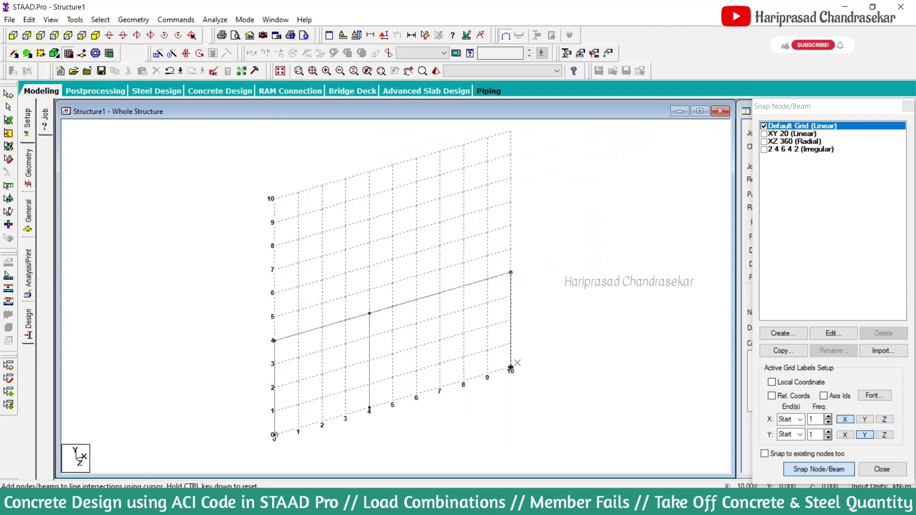
click(831, 466)
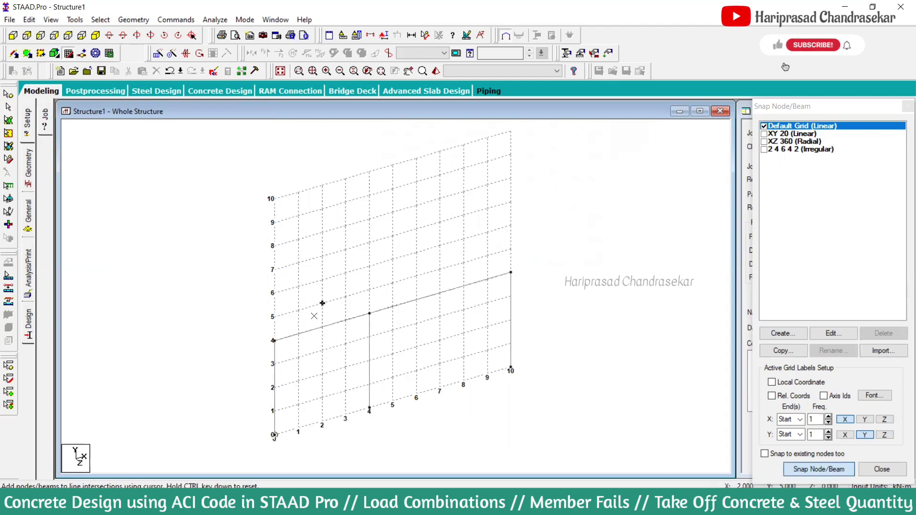
- Draw the second storey: column at X = 0 up to Y = 7 m, beam to X = 10, and columns at X = 6 and 10 down to Y = 4
click(274, 337)
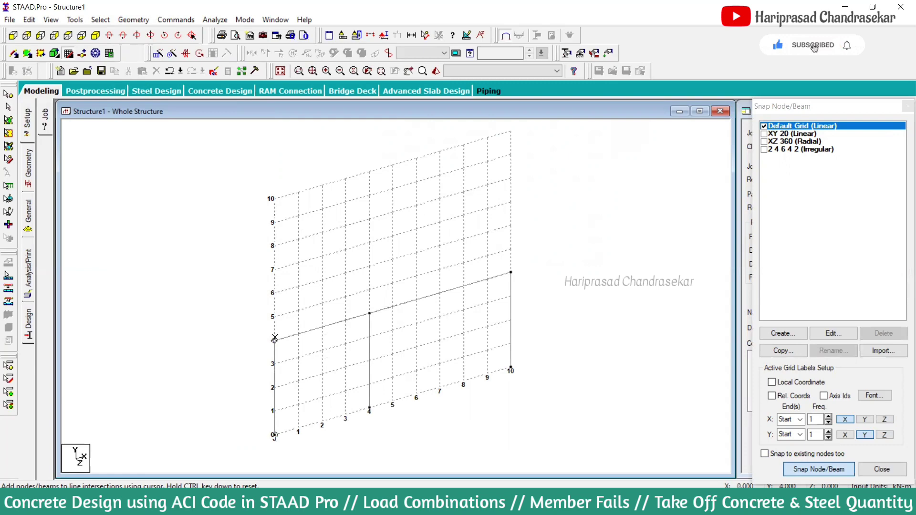
click(274, 270)
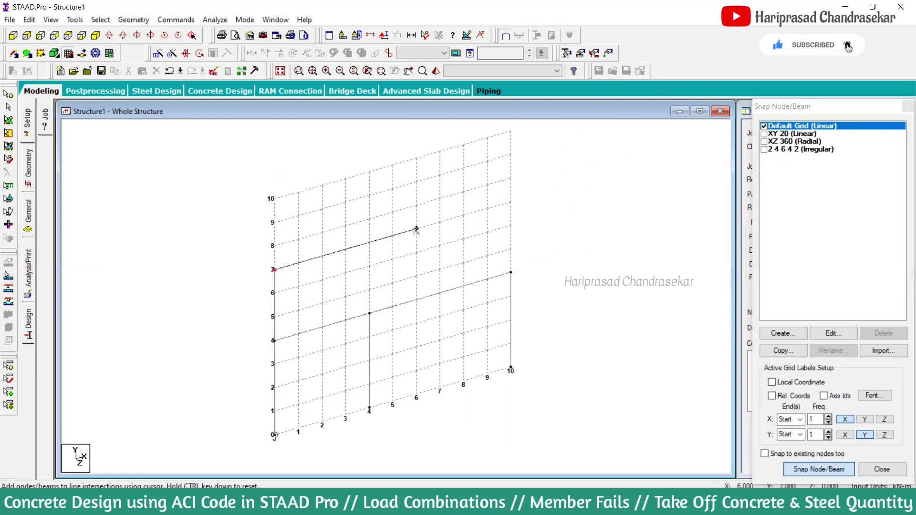
click(832, 469)
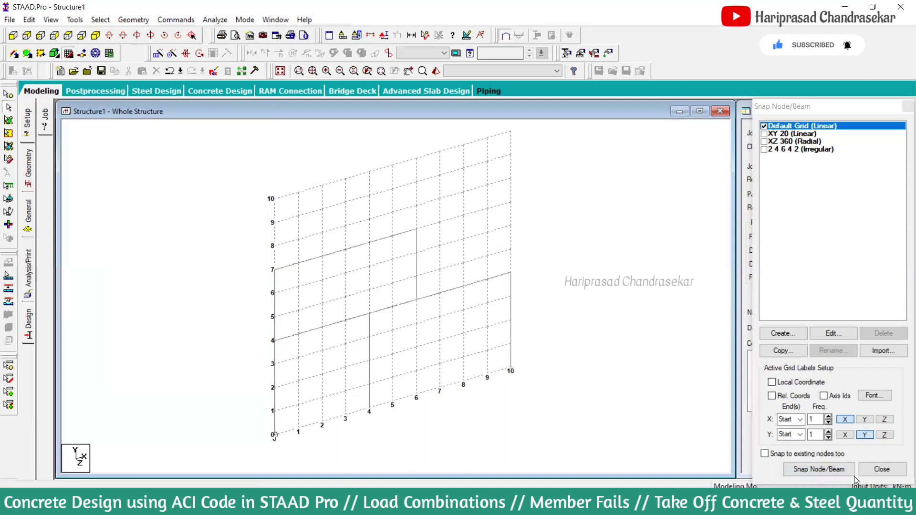
click(832, 469)
click(422, 229)
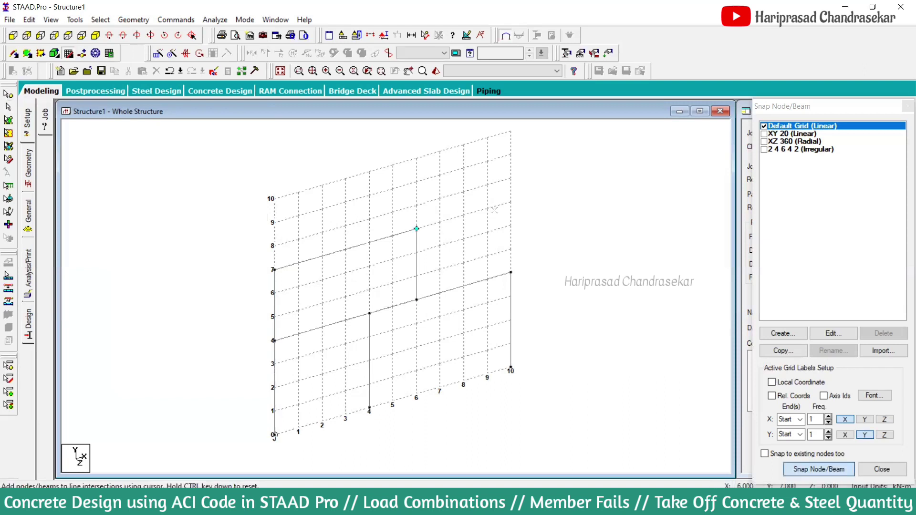
click(510, 202)
click(832, 469)
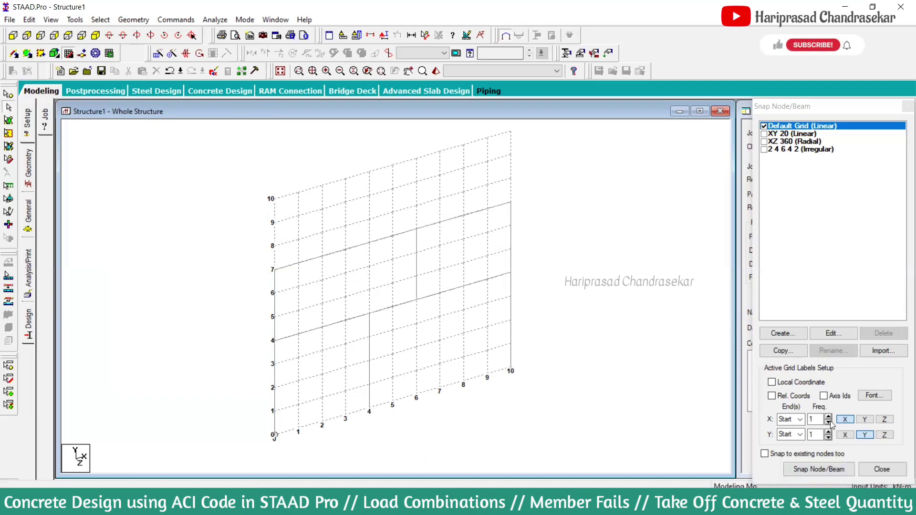
- Draw the third storey: column at X = 0 up to Y = 10 m, beam to X = 6, and columns at X = 3 and 6 down to Y = 7
click(811, 472)
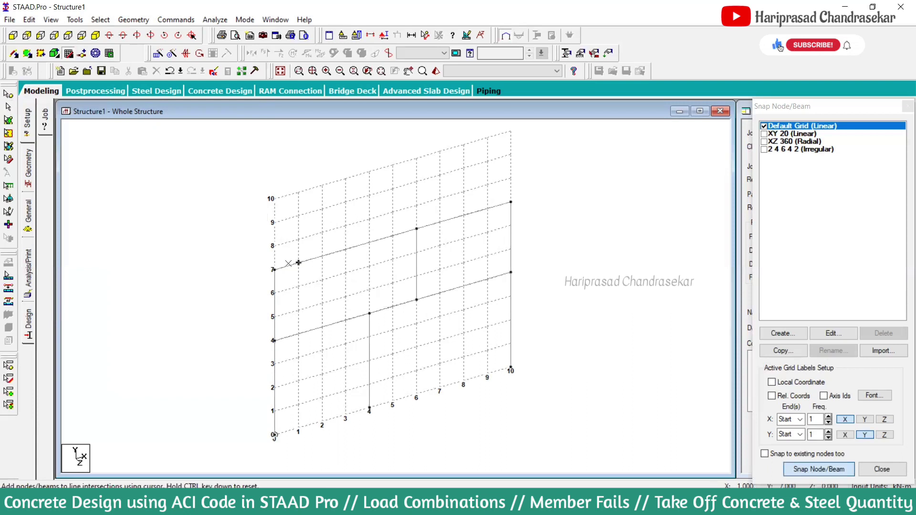
click(273, 199)
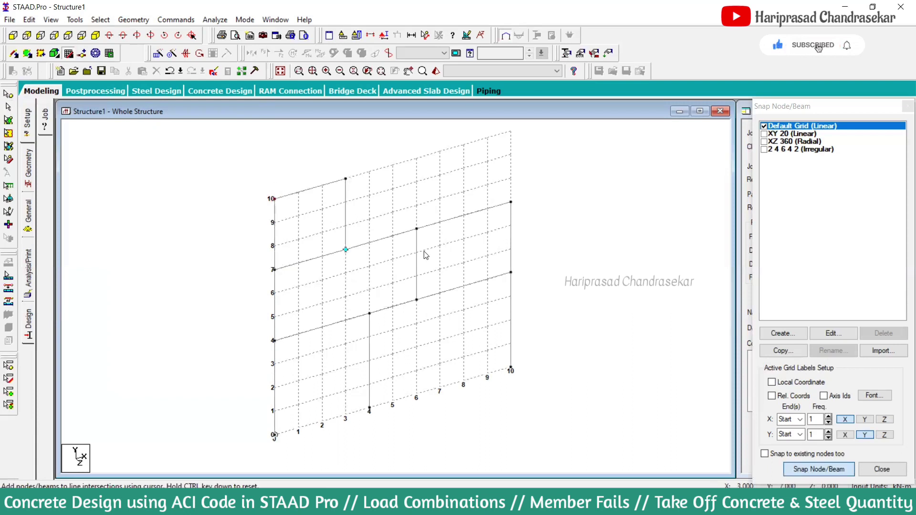
click(814, 470)
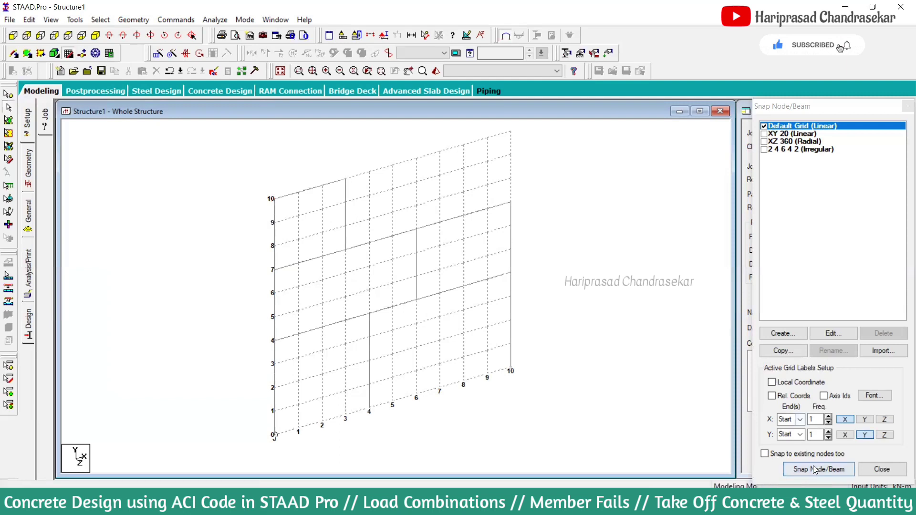
click(346, 179)
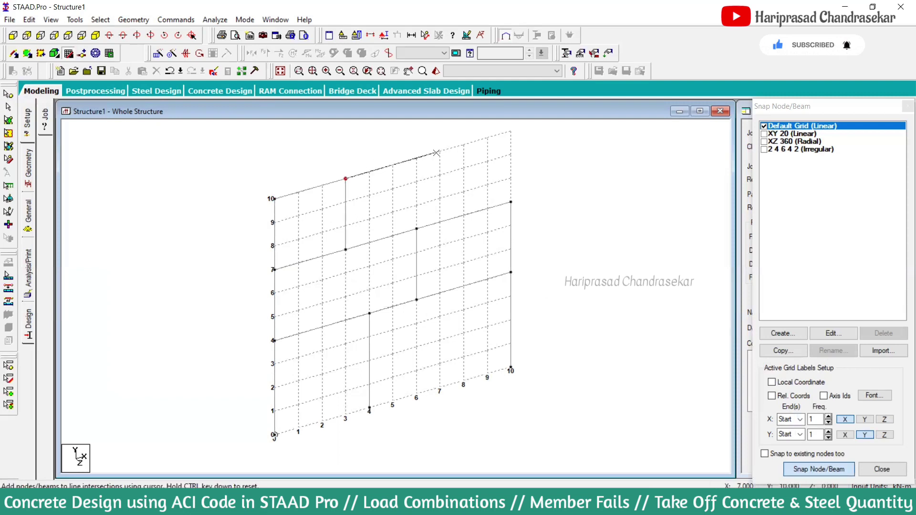
click(416, 160)
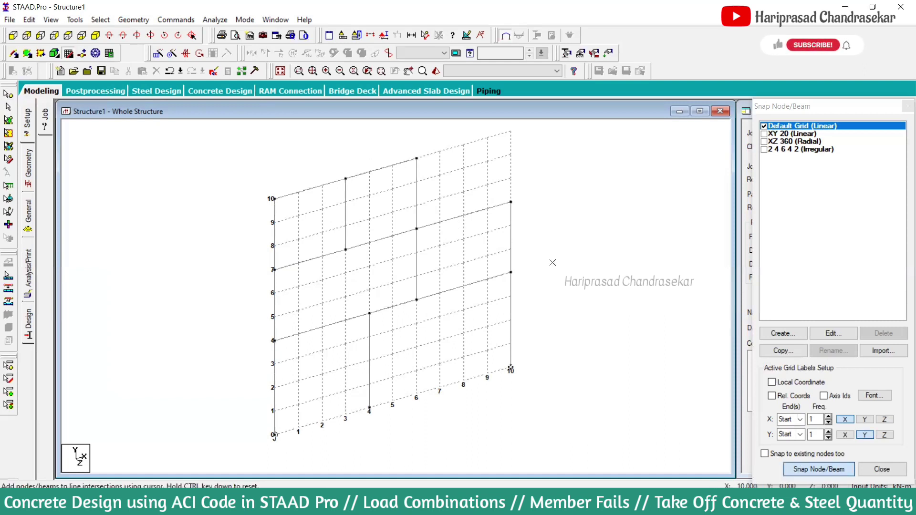
key(Escape)
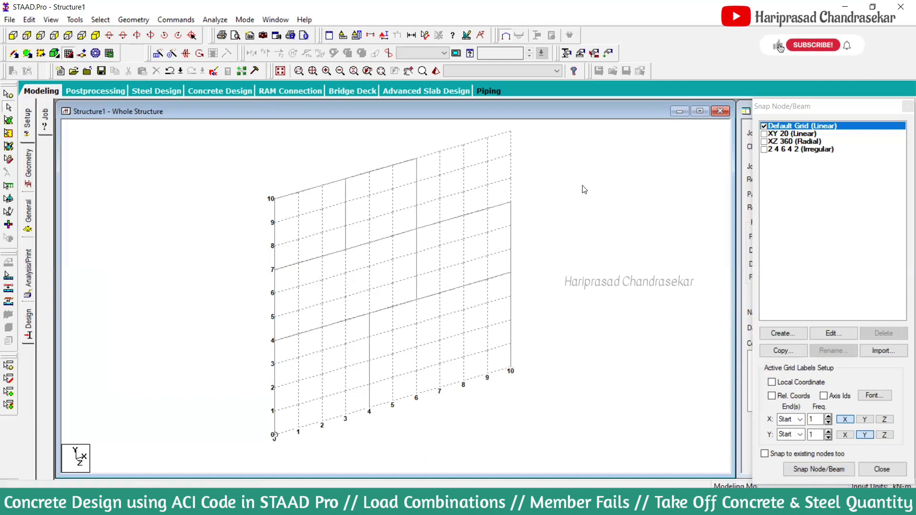
- Repeat the whole frame along Z with 3D Repeat, using 2 steps at 5 m spacing, linked steps and an open base
key(ctrl+a)
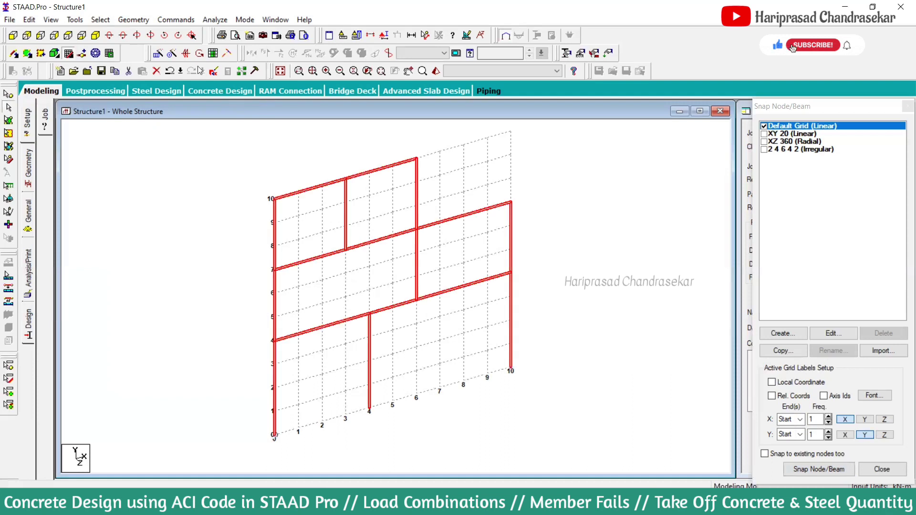
click(158, 54)
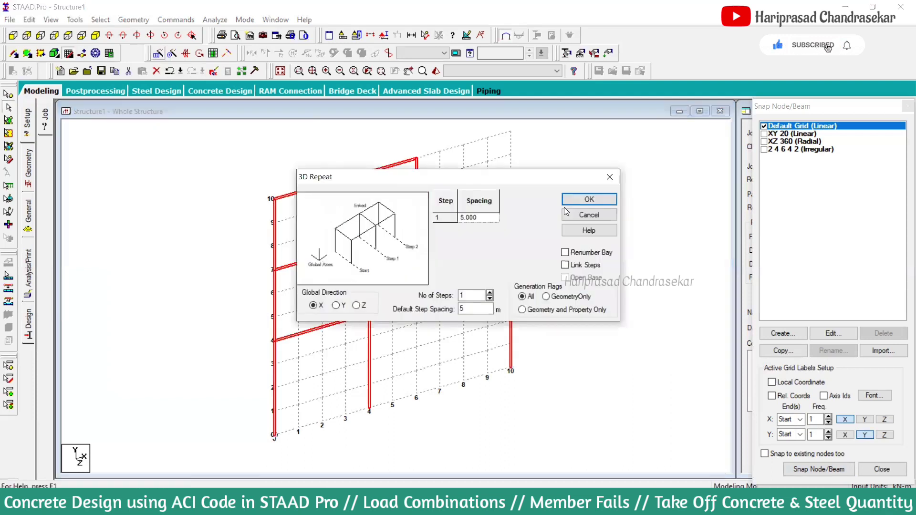
click(356, 305)
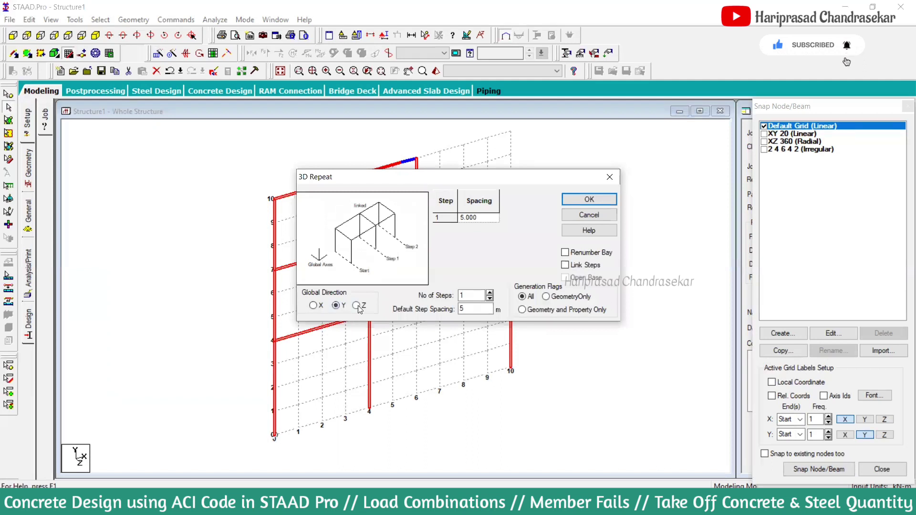
click(490, 293)
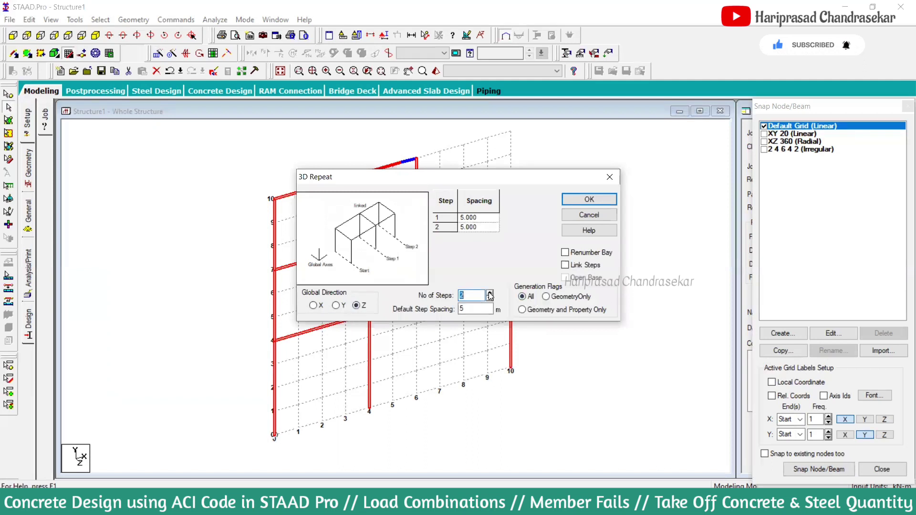
click(478, 311)
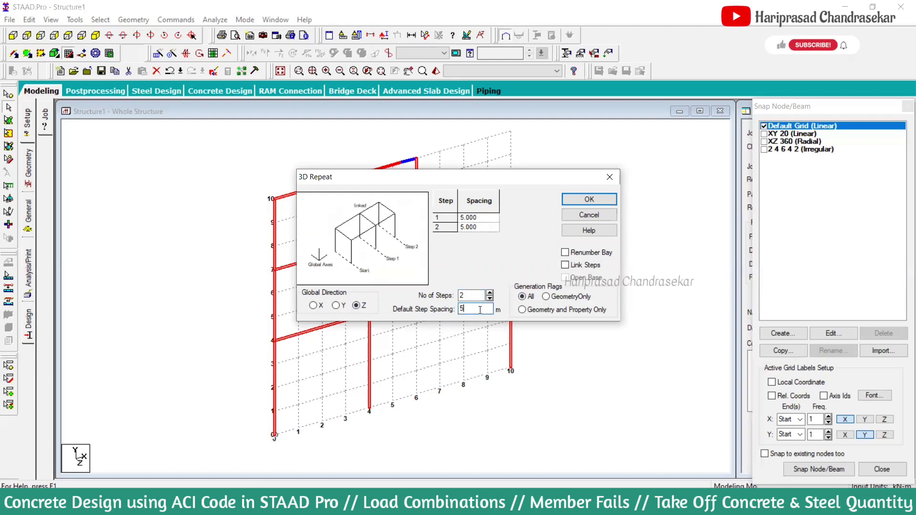
click(576, 267)
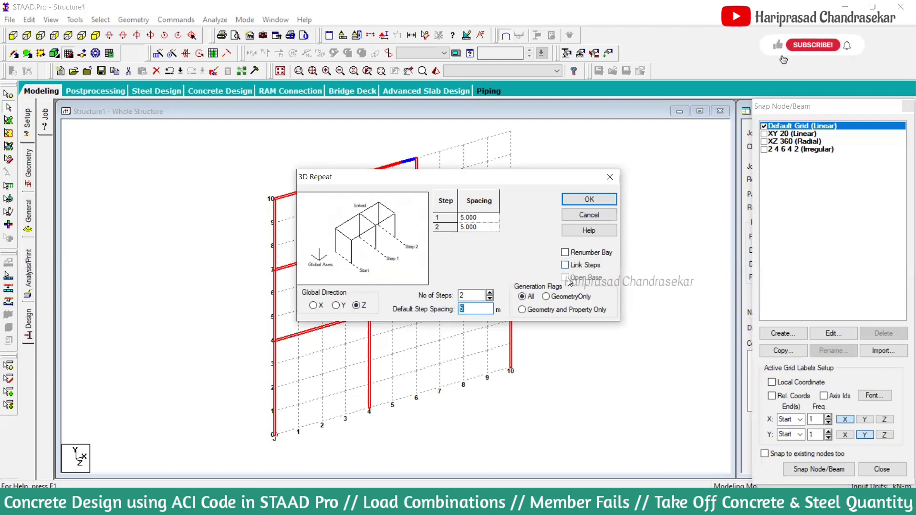
click(568, 278)
click(577, 201)
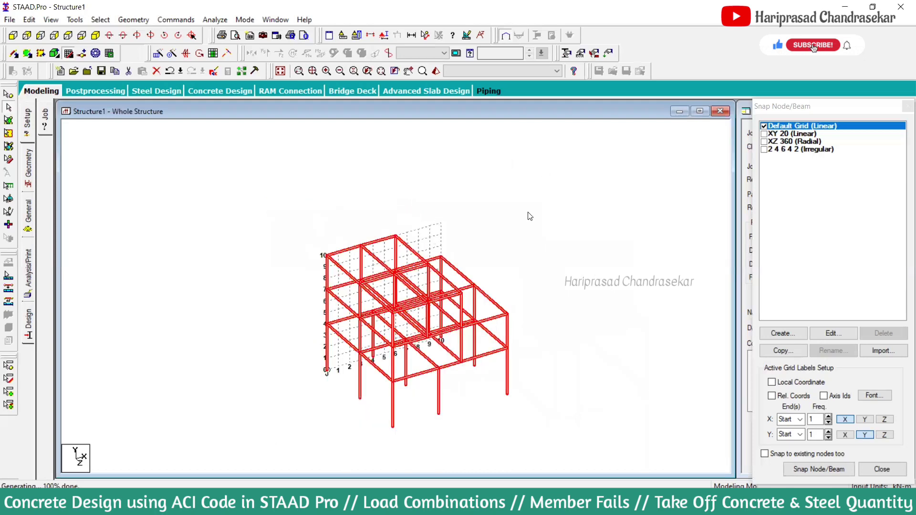
- Inspect the linked frame in a 3D rendering from several angles
right_click(536, 208)
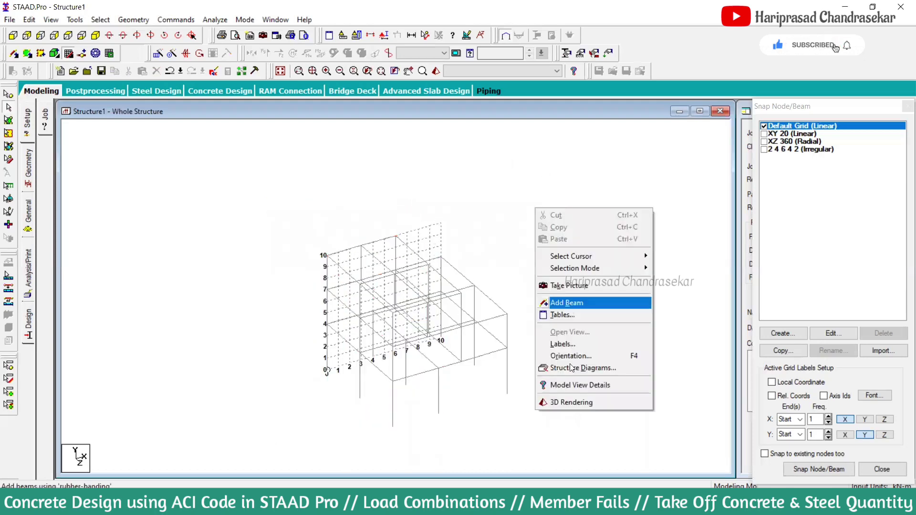
click(573, 402)
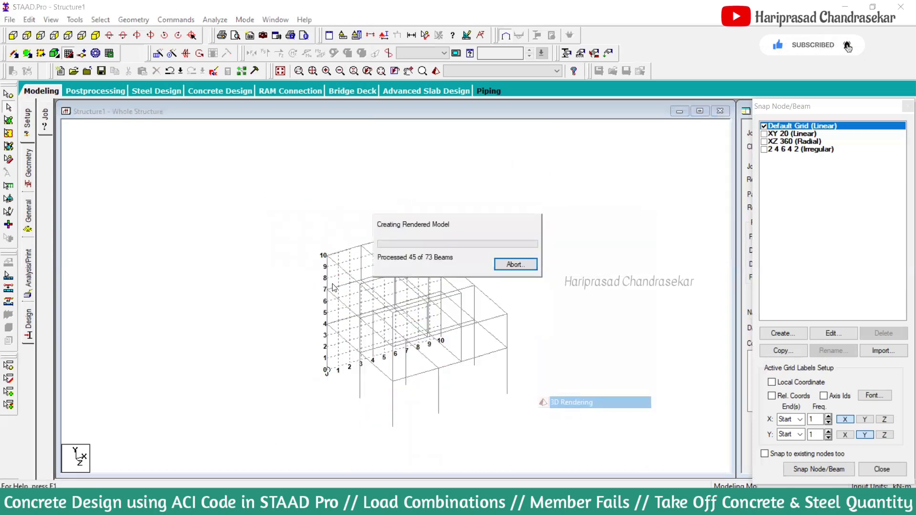
drag(432, 364, 310, 346)
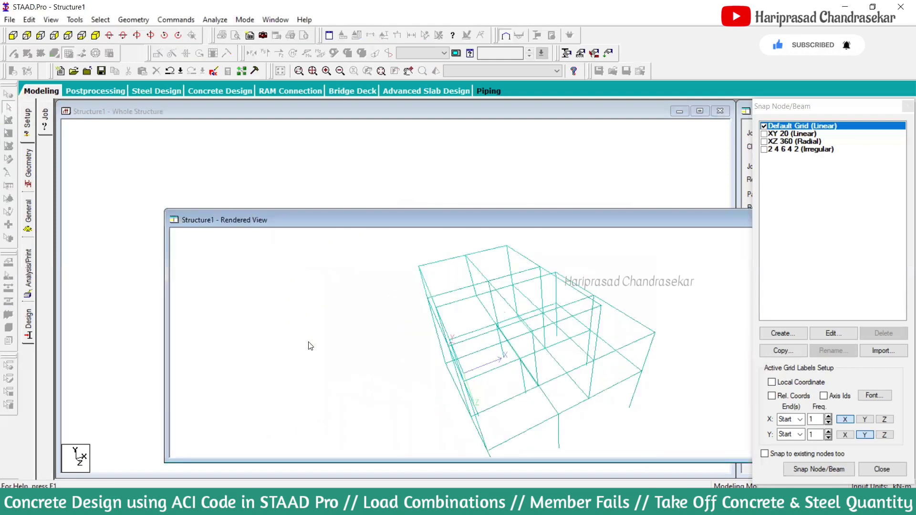
drag(382, 293, 532, 221)
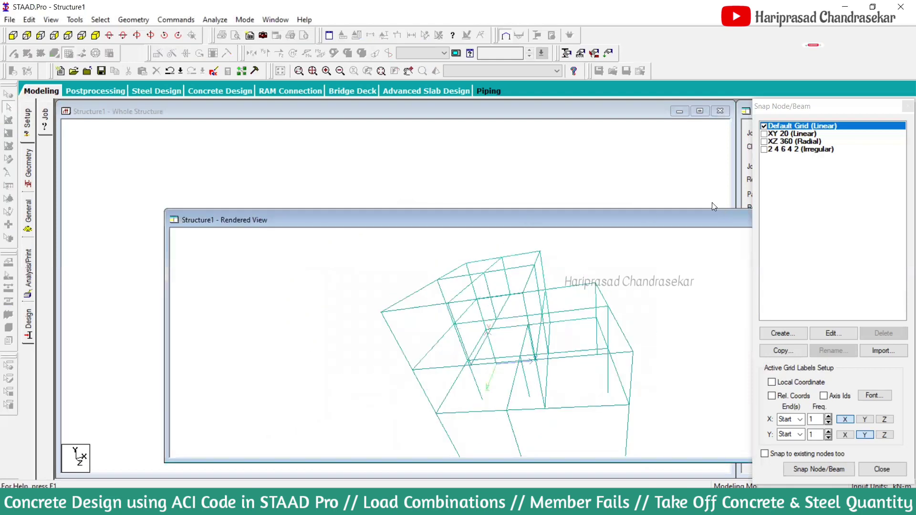
drag(677, 217, 509, 203)
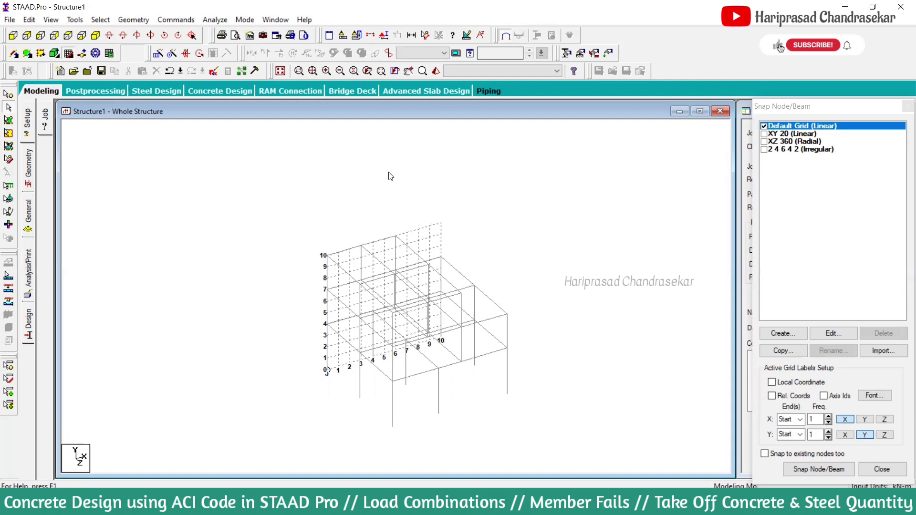
- Create a fixed support for the structure
scroll(263, 291, up, 3)
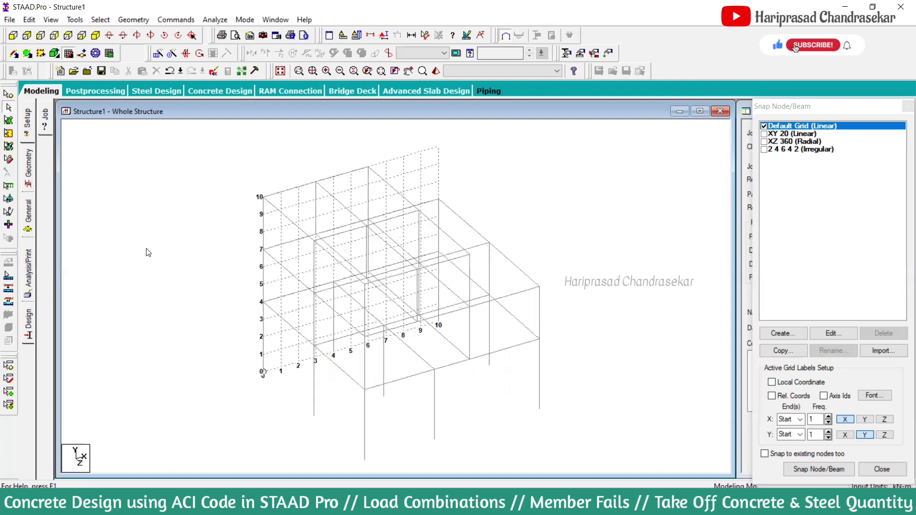
click(28, 219)
scroll(181, 231, down, 1)
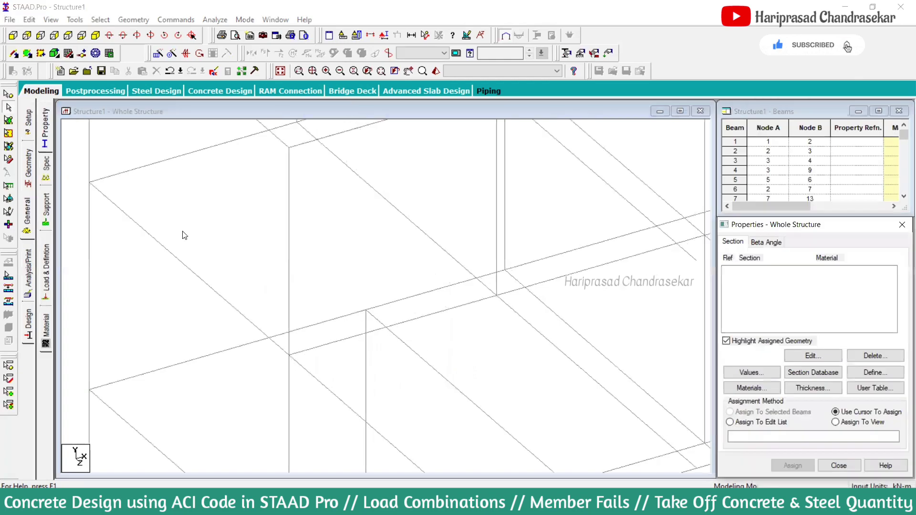
click(278, 69)
click(280, 71)
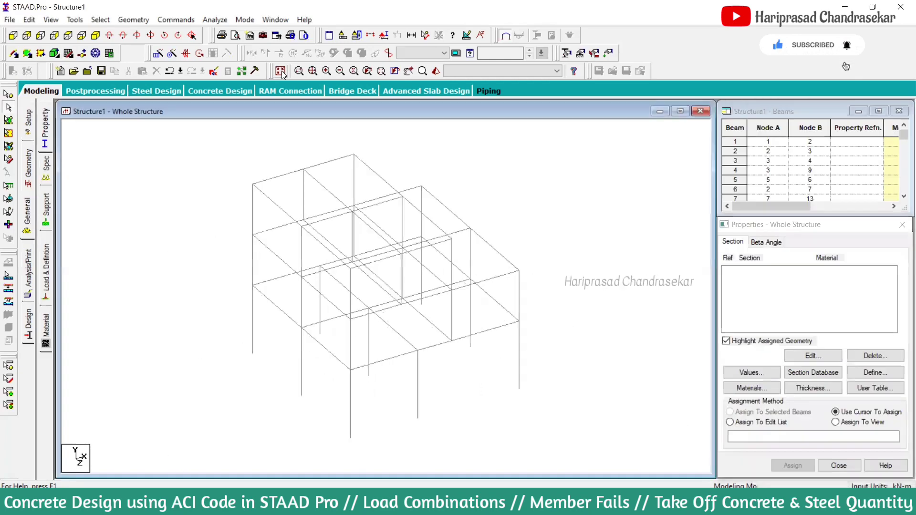
click(46, 219)
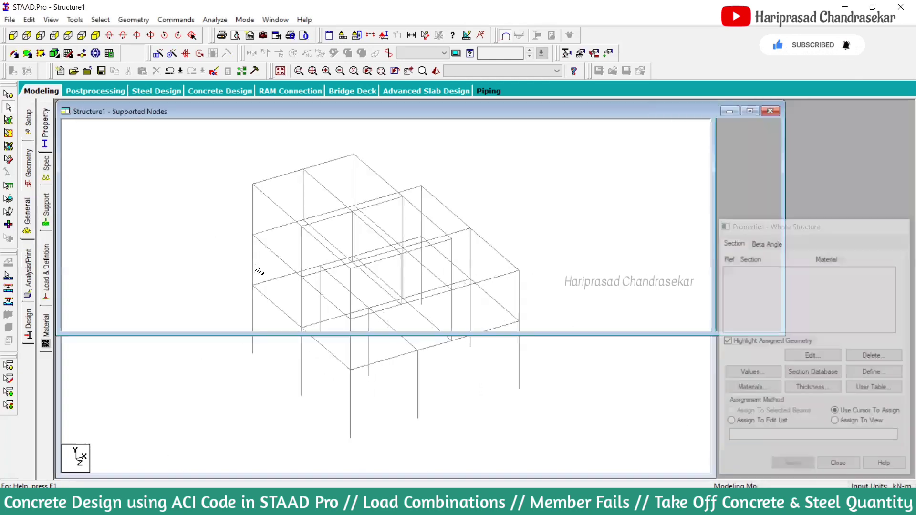
click(822, 377)
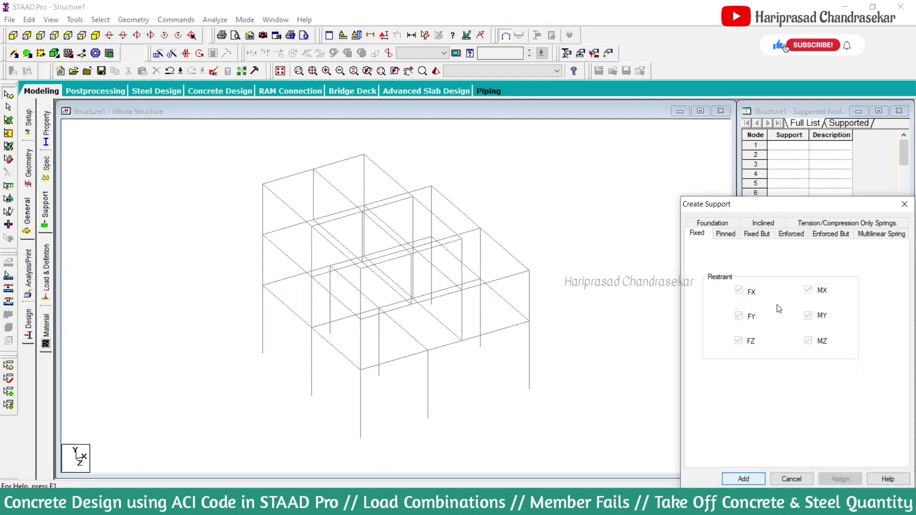
key(Return)
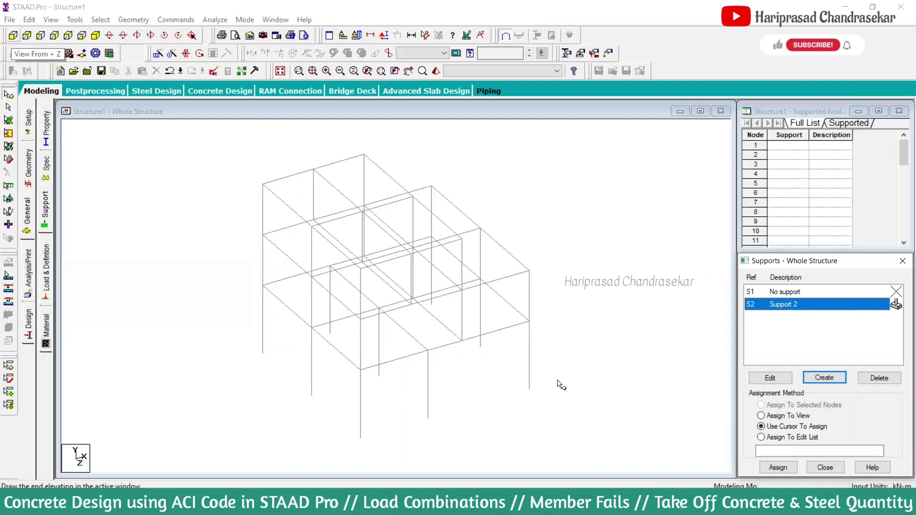
- Assign the fixed support to all column base nodes
drag(590, 398, 233, 461)
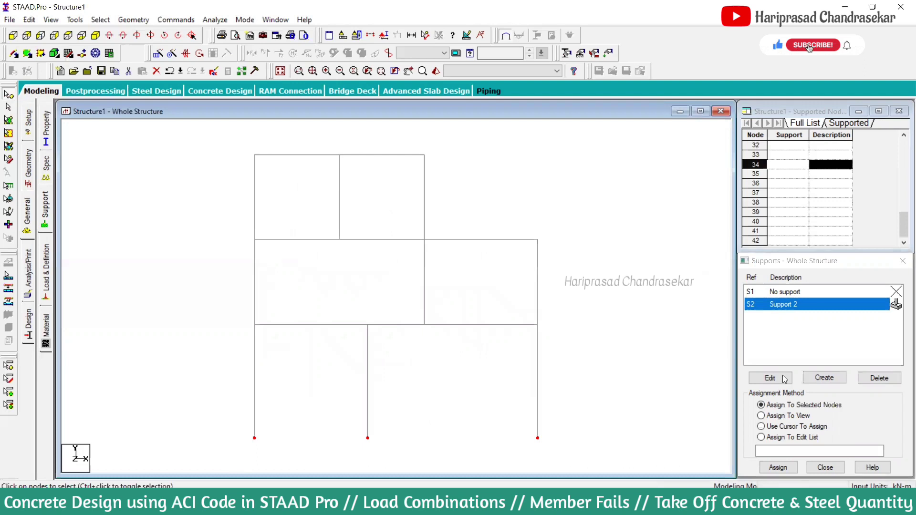
click(780, 469)
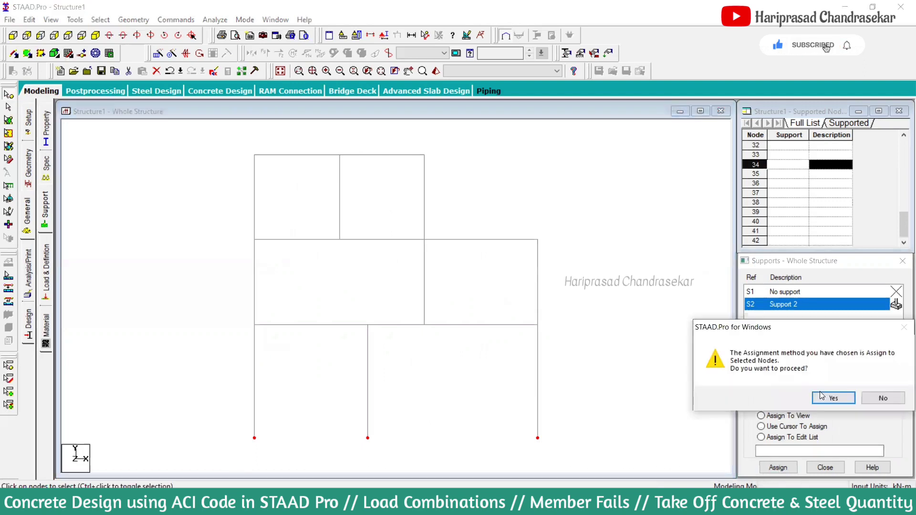
click(832, 397)
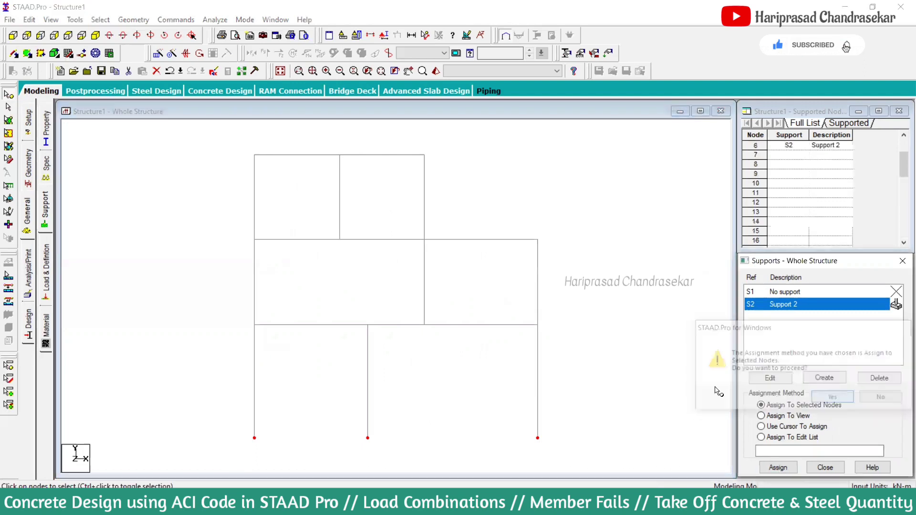
click(95, 36)
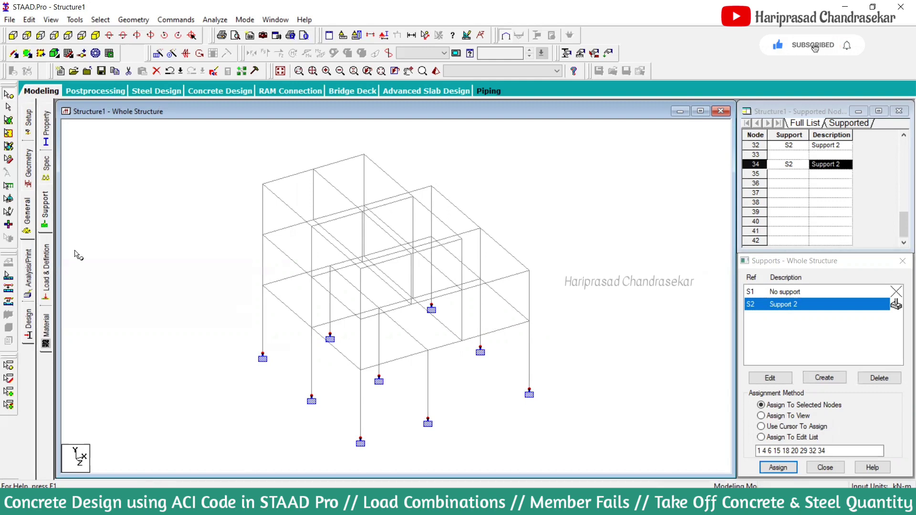
- Define a rectangular concrete section with YD 0.45 m and ZD 0.3 m in the member properties
click(46, 141)
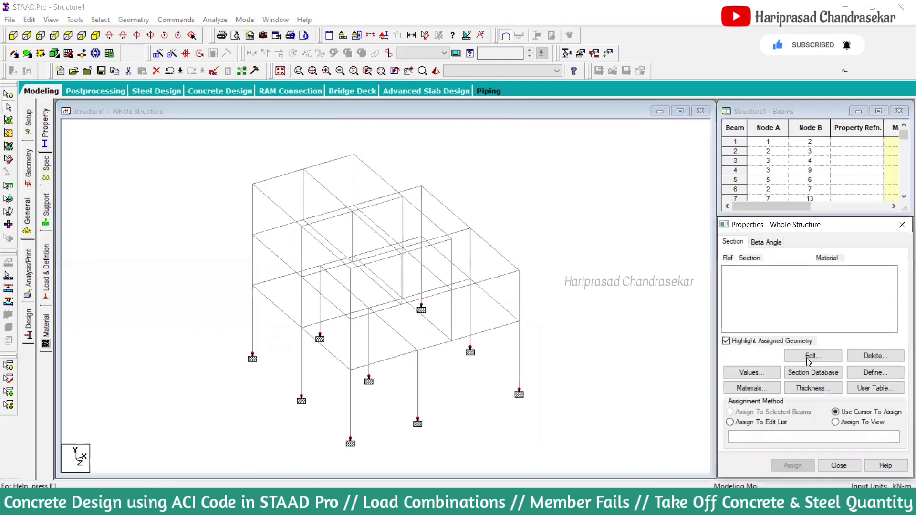
click(870, 373)
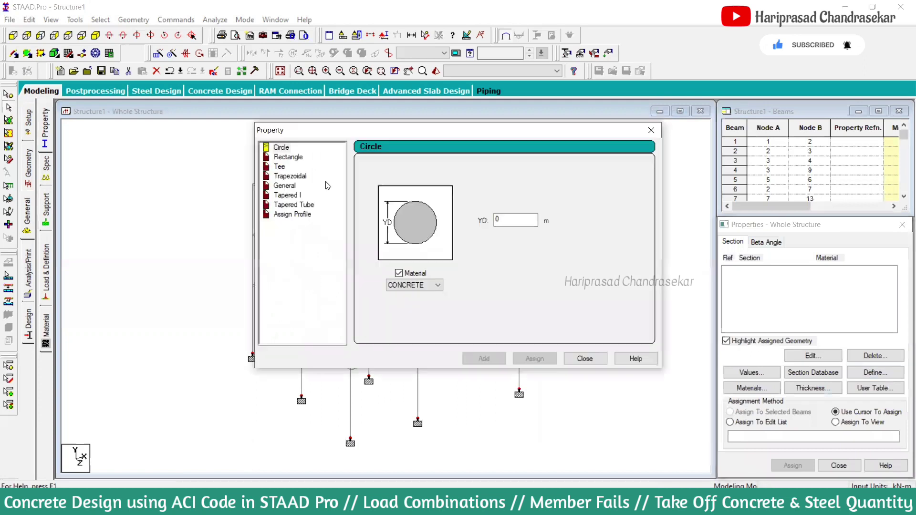
click(291, 158)
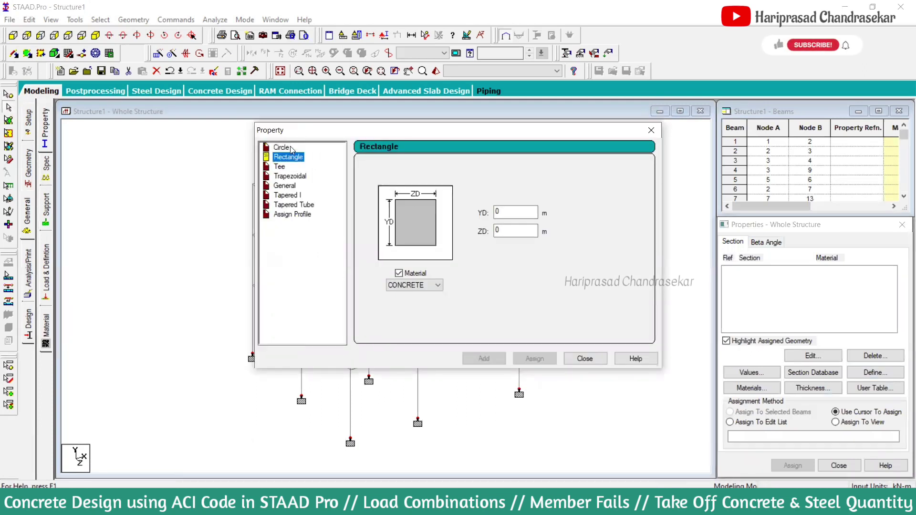
click(506, 215)
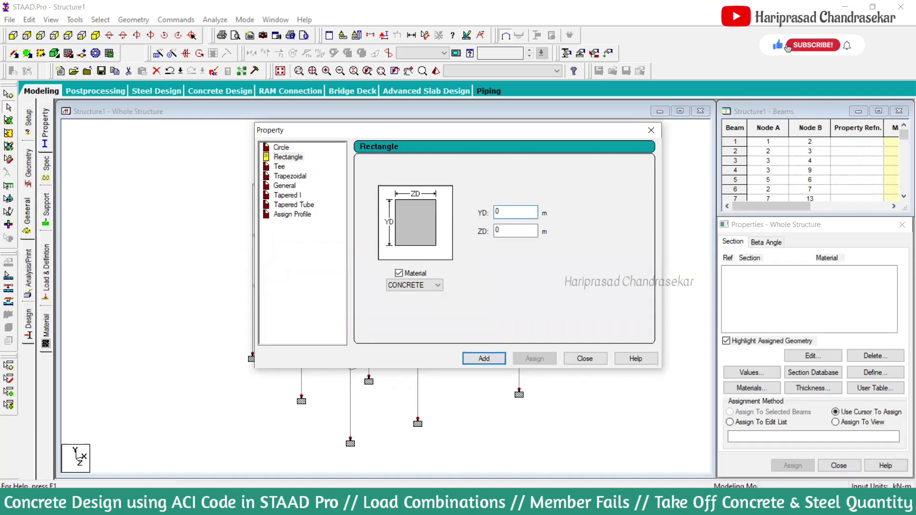
text(.)
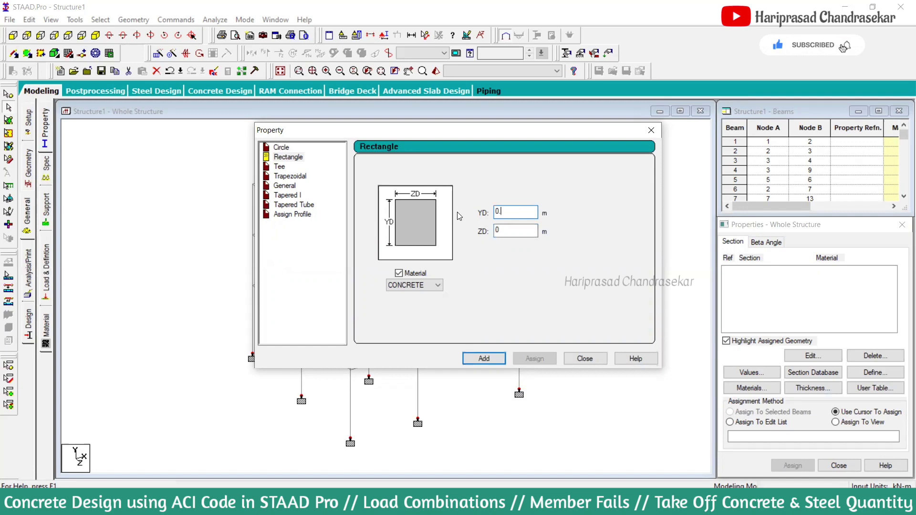
text(45)
click(522, 231)
text(0.3)
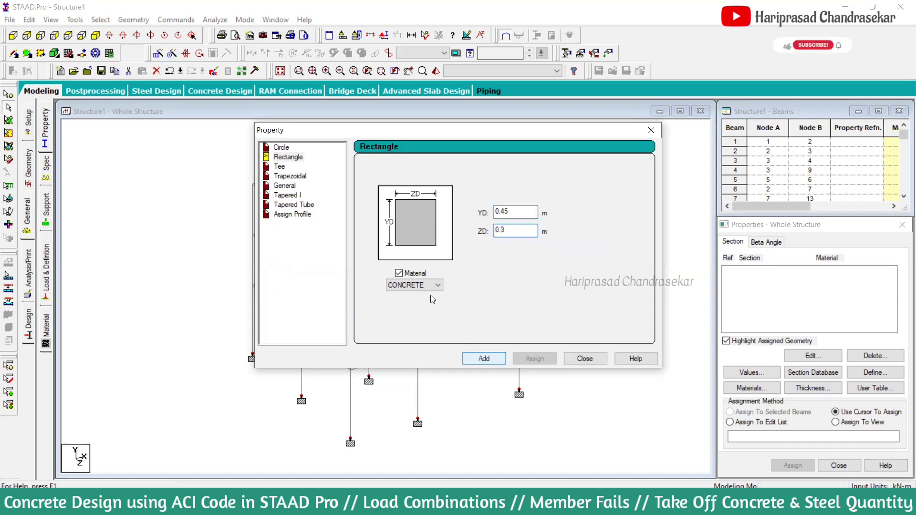
key(Return)
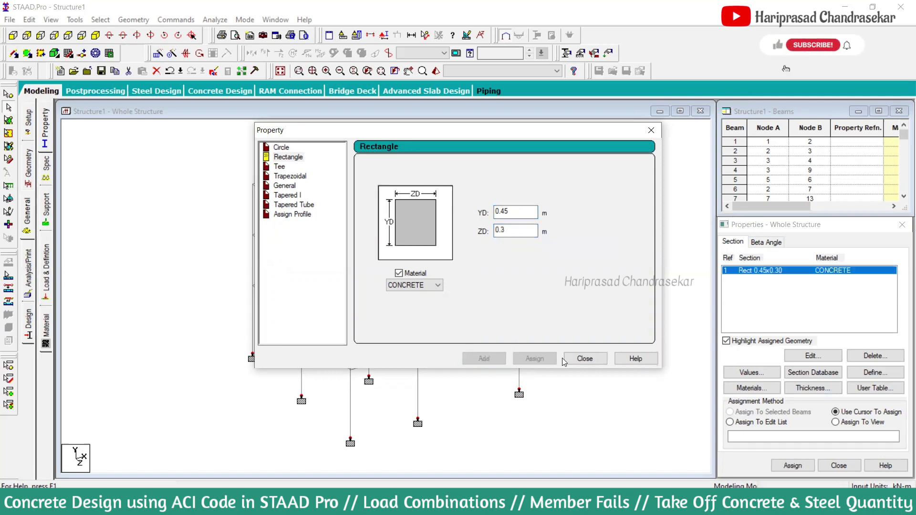
- Add a second rectangular concrete section with YD 0.3 m and ZD 0.3 m to the section list
double_click(516, 216)
text(0.3)
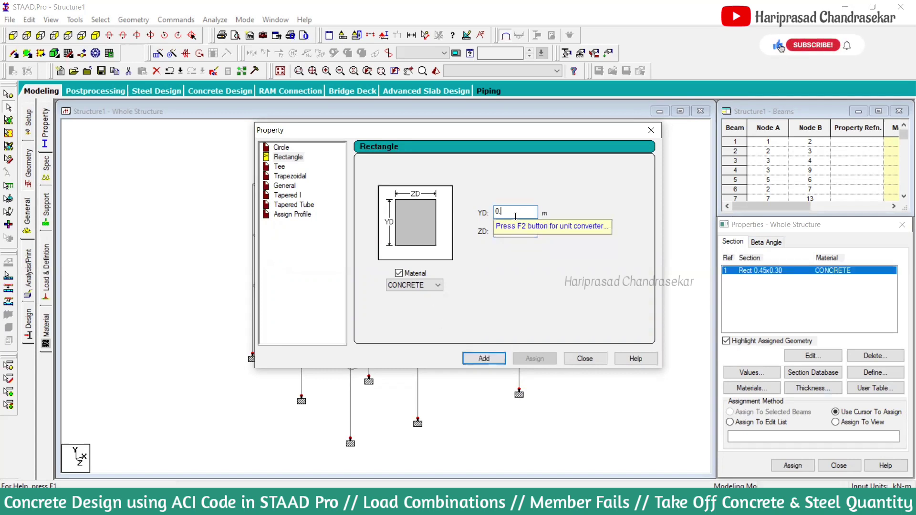
click(498, 359)
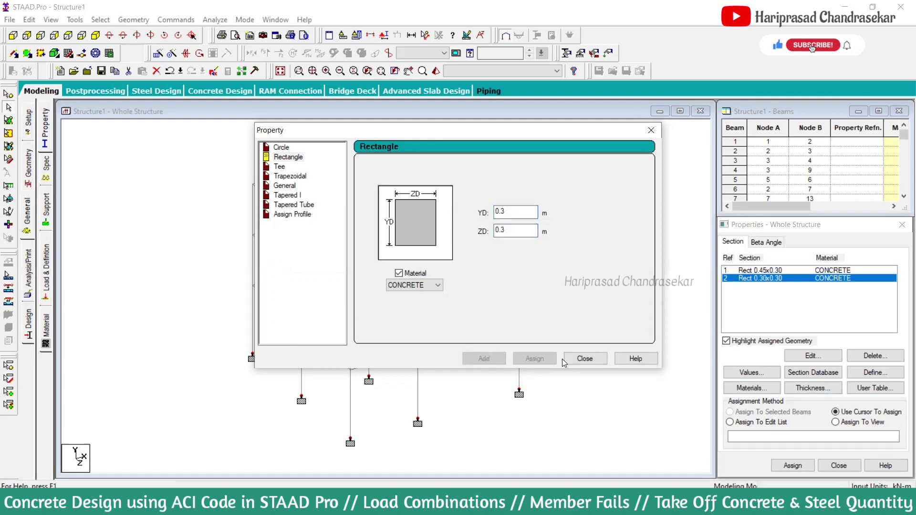
click(584, 358)
click(754, 271)
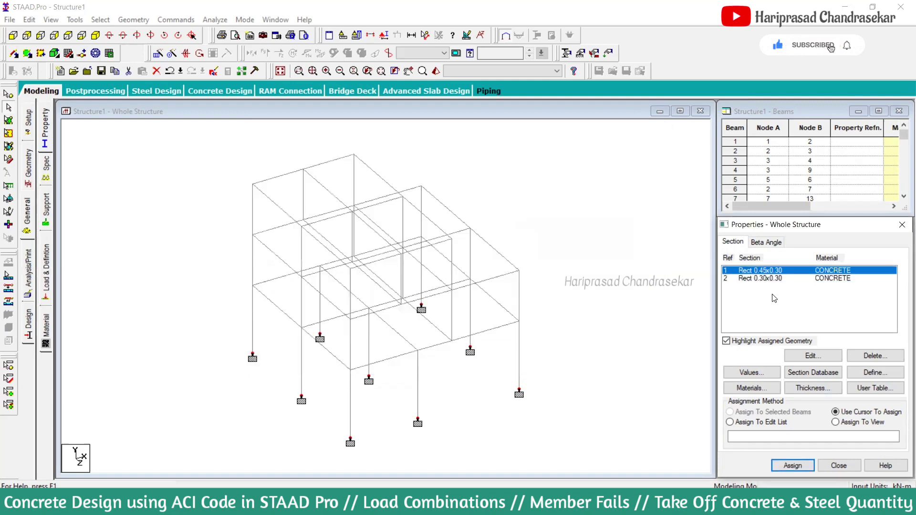
- Define a concrete plate element thickness of 0.2 m at all four nodes and check its stored values
click(819, 373)
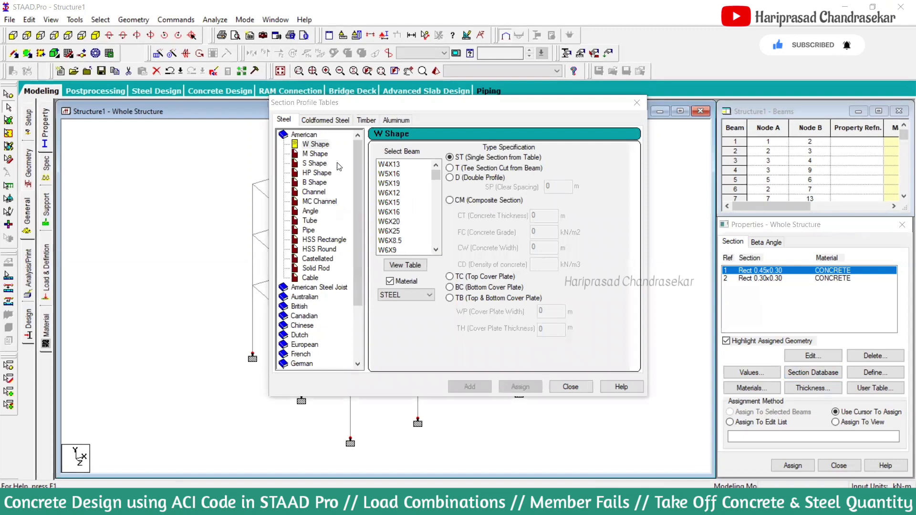
click(637, 104)
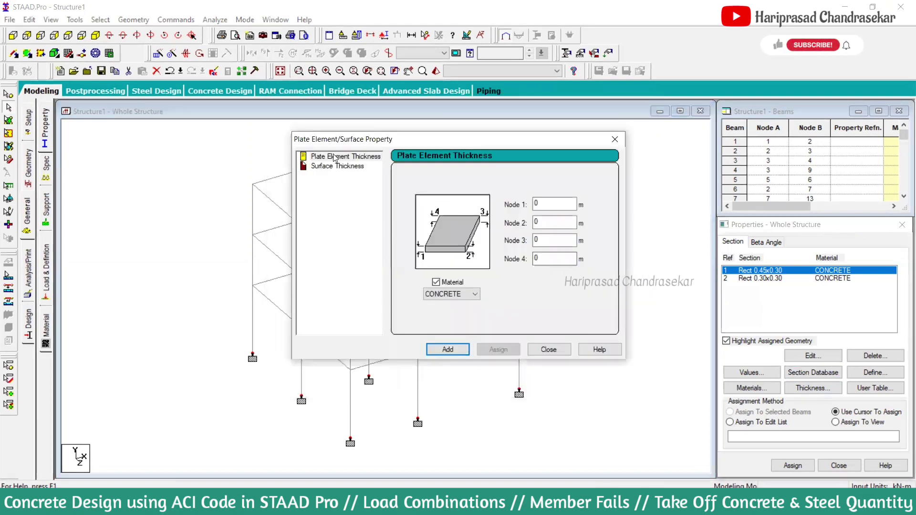
click(550, 202)
text(.2)
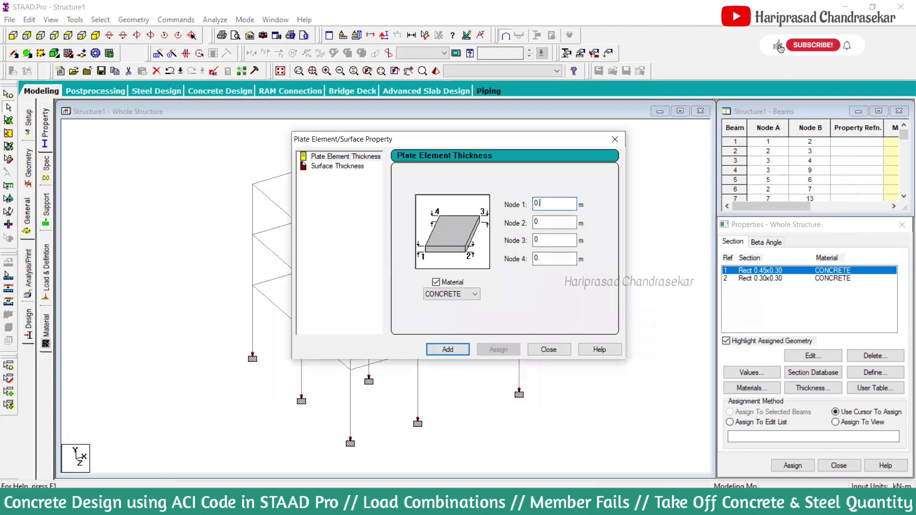
click(447, 349)
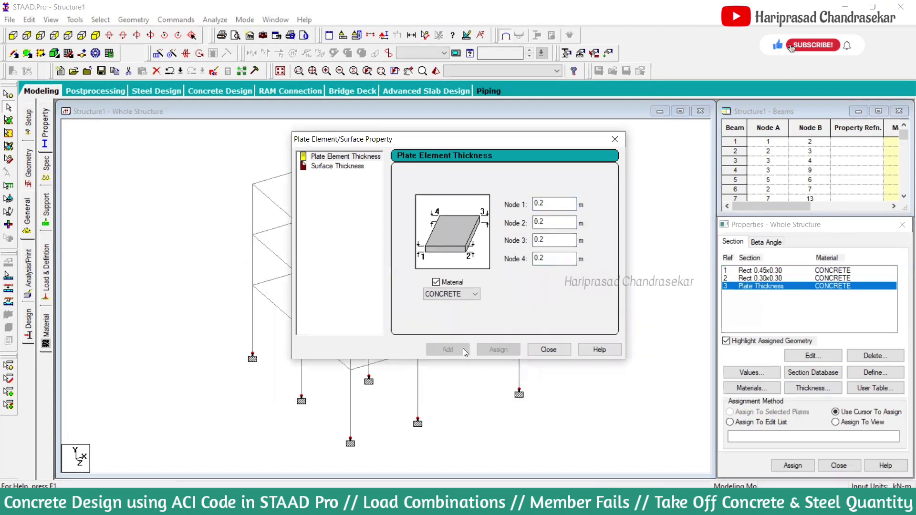
click(548, 349)
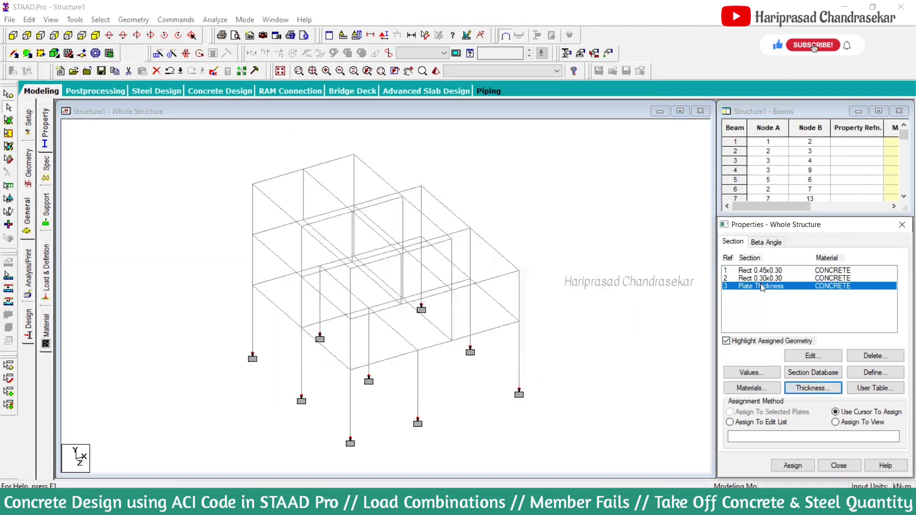
click(813, 356)
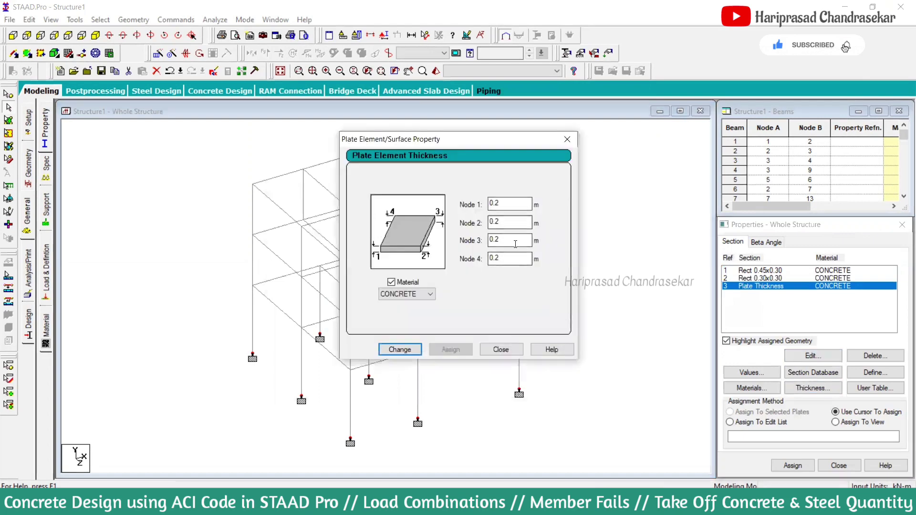
click(490, 349)
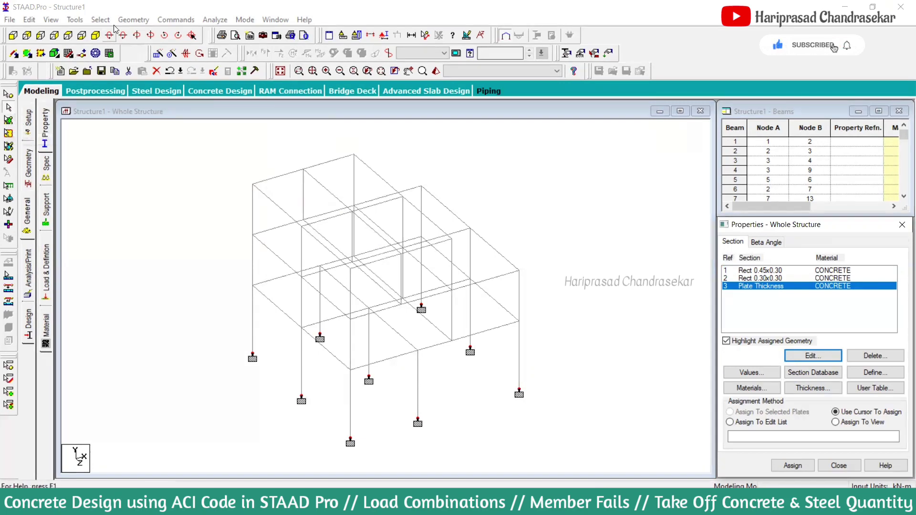
click(128, 20)
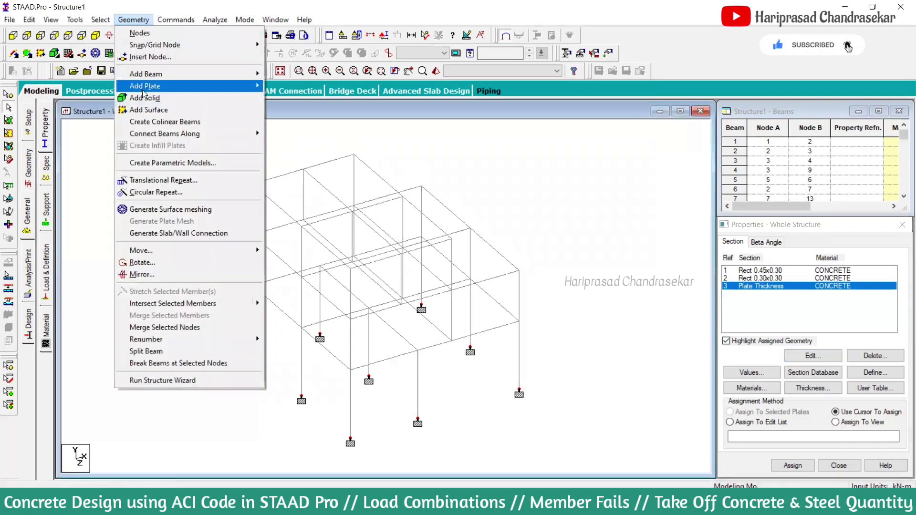
mouse_move(145, 88)
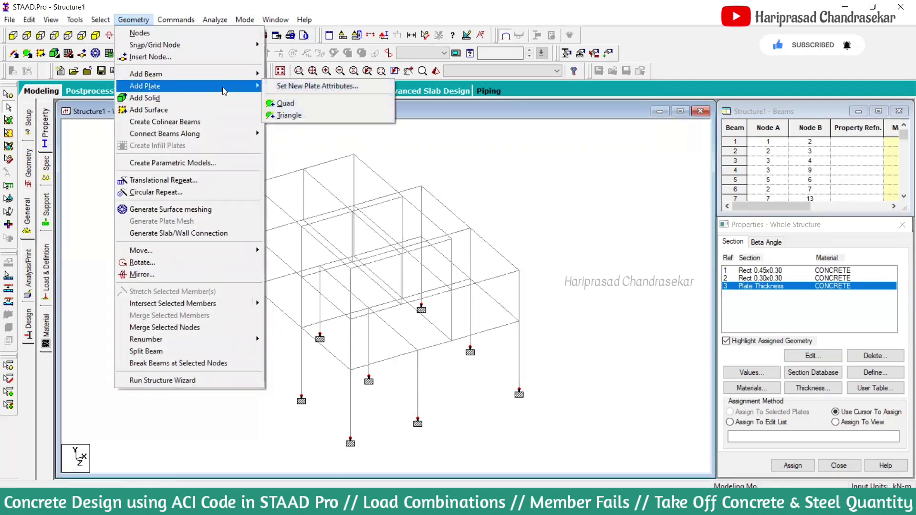
click(298, 105)
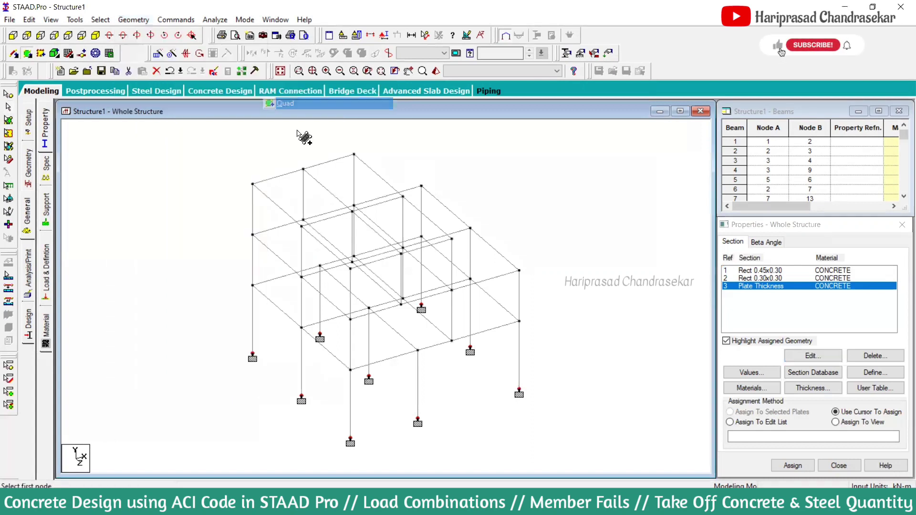
click(253, 183)
click(303, 170)
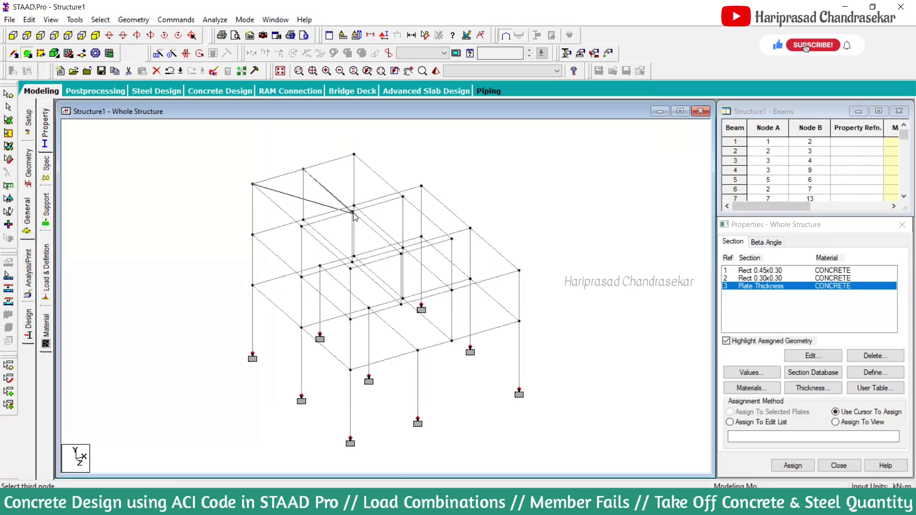
click(458, 278)
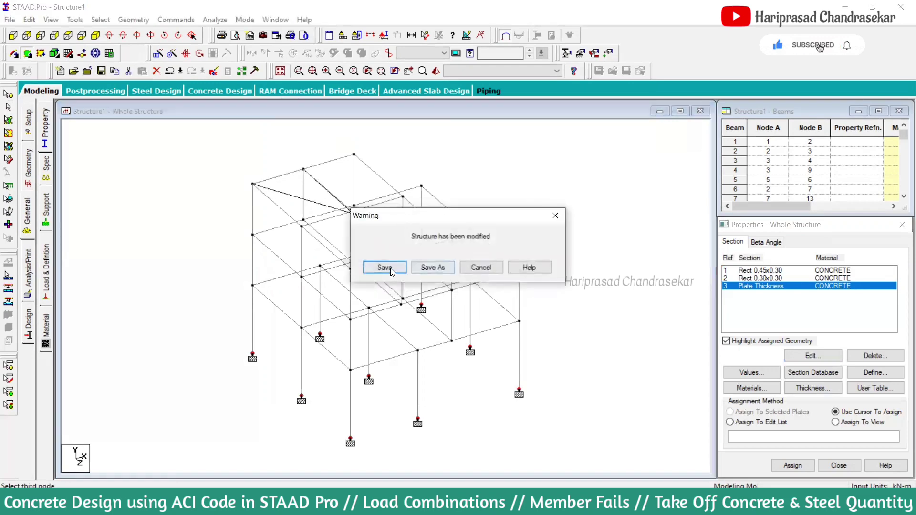
click(387, 266)
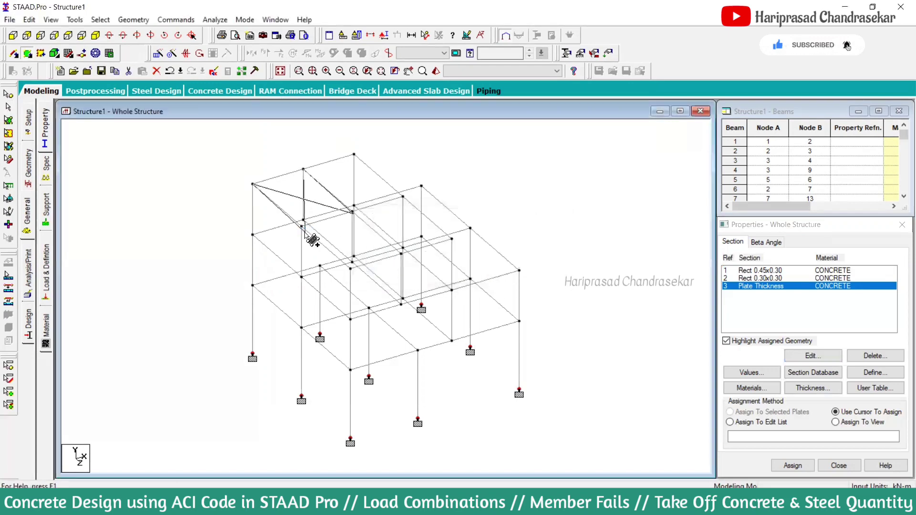
click(302, 220)
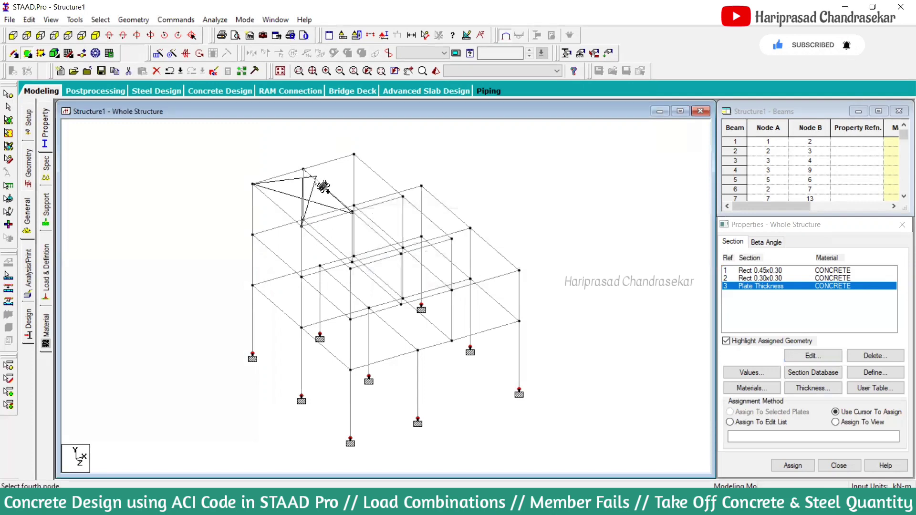
key(Escape)
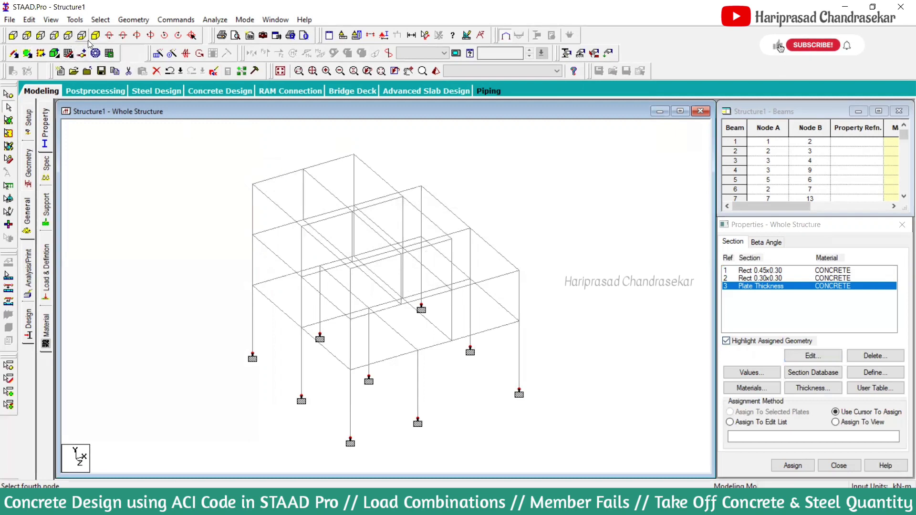
- Add a quad plate over one bay of the uppermost roof by picking its four corner nodes
click(133, 20)
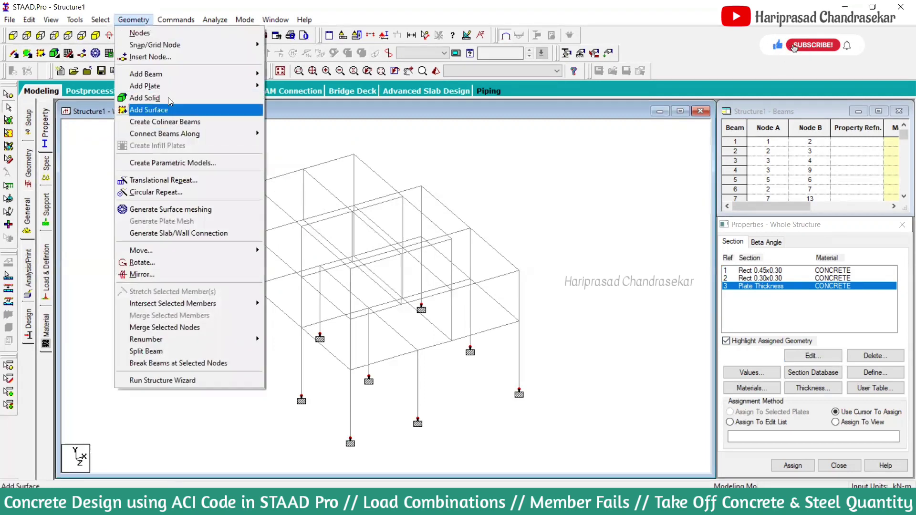
click(270, 104)
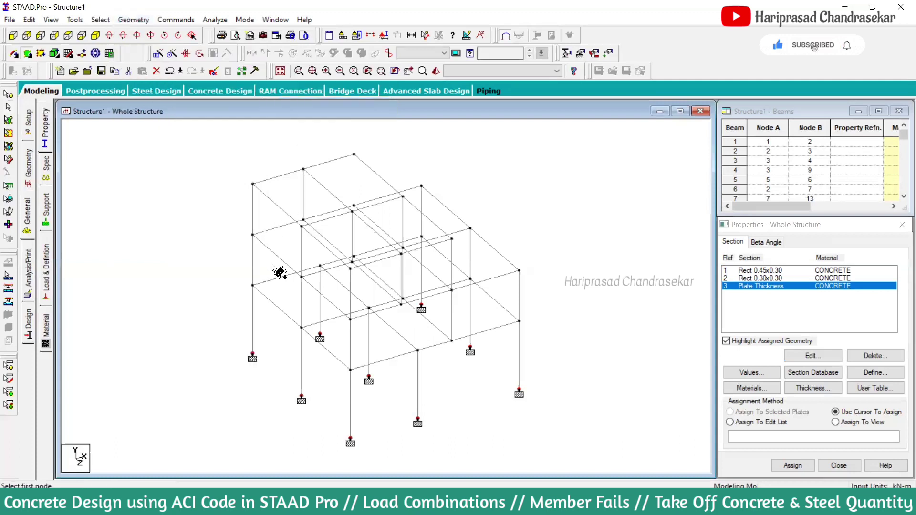
click(252, 184)
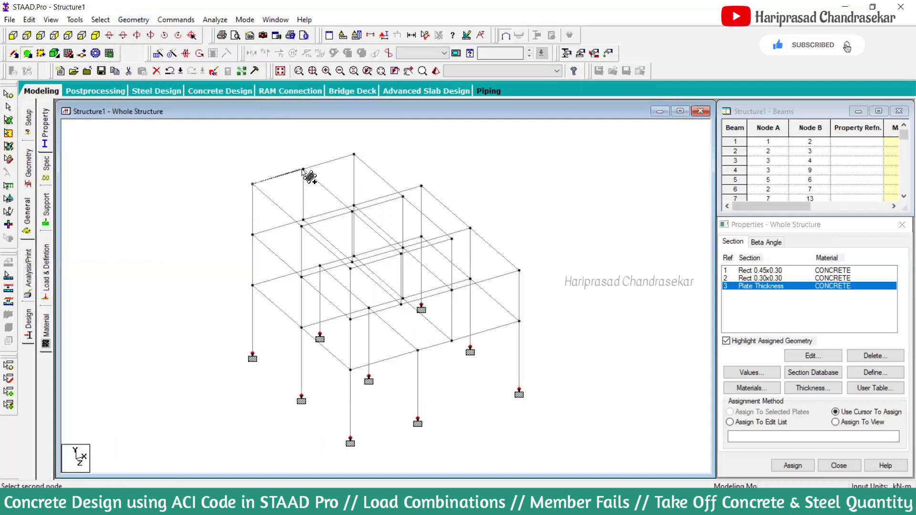
click(303, 169)
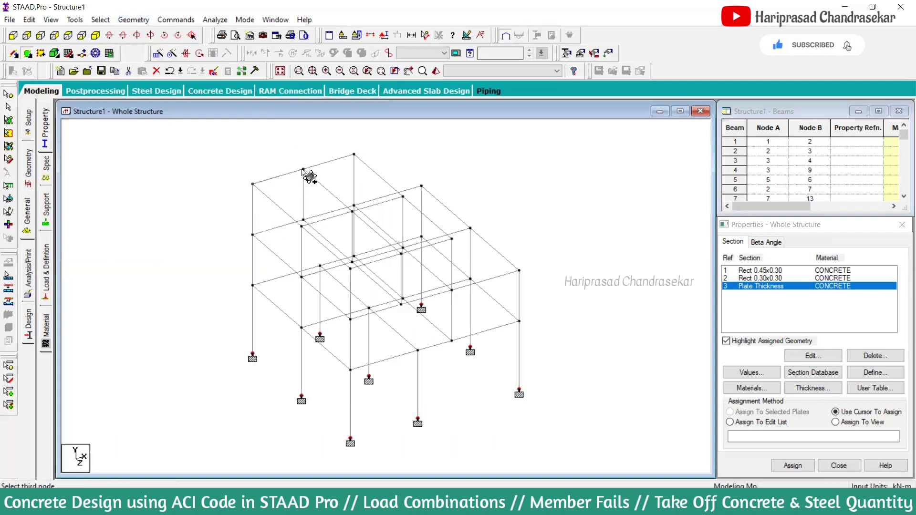
click(353, 210)
click(304, 221)
- Examine the structure in the 3D rendered view, selecting the whole model so that all members are rendered
click(435, 72)
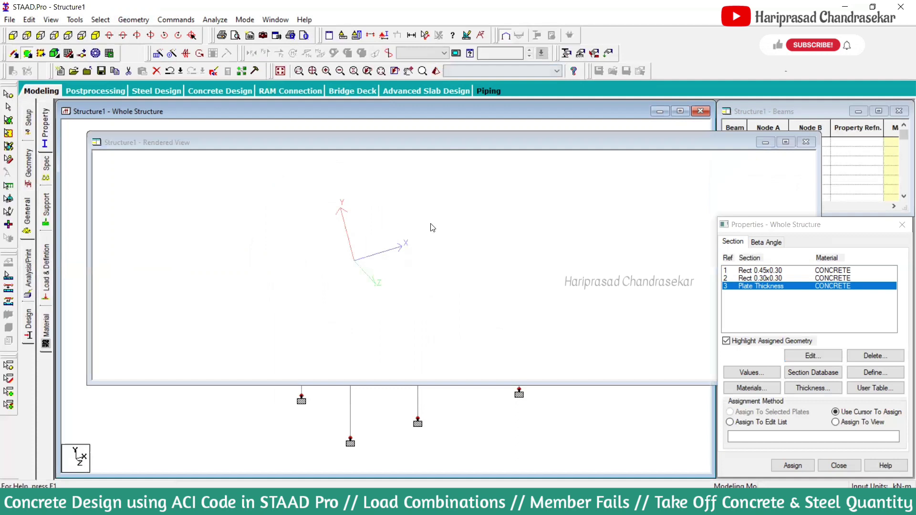
click(806, 143)
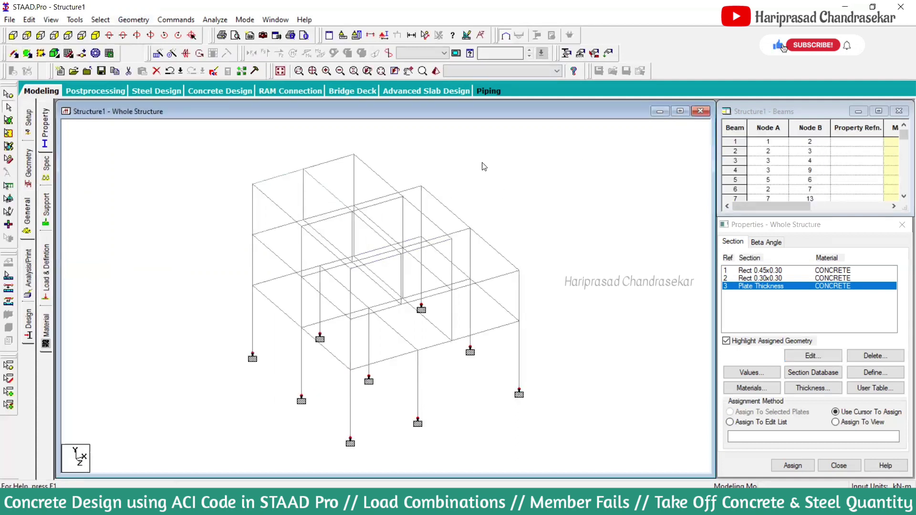
click(436, 71)
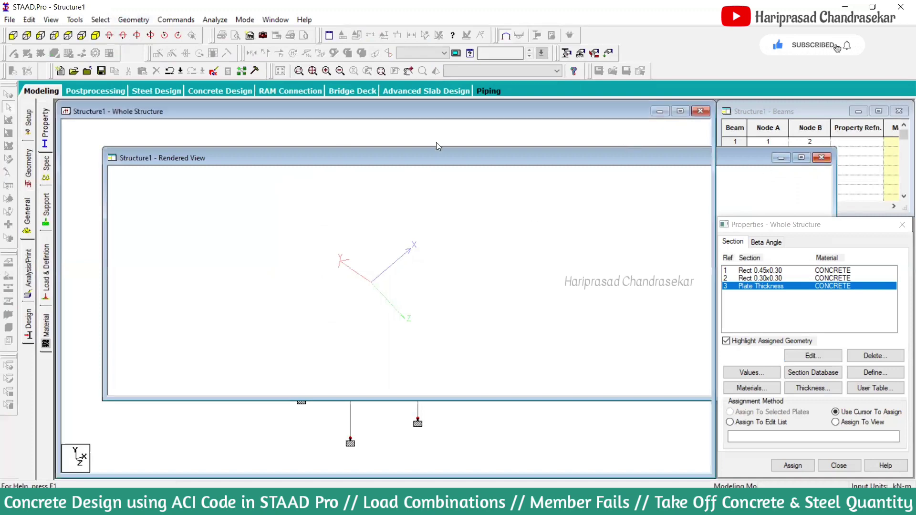
click(821, 157)
key(ctrl+a)
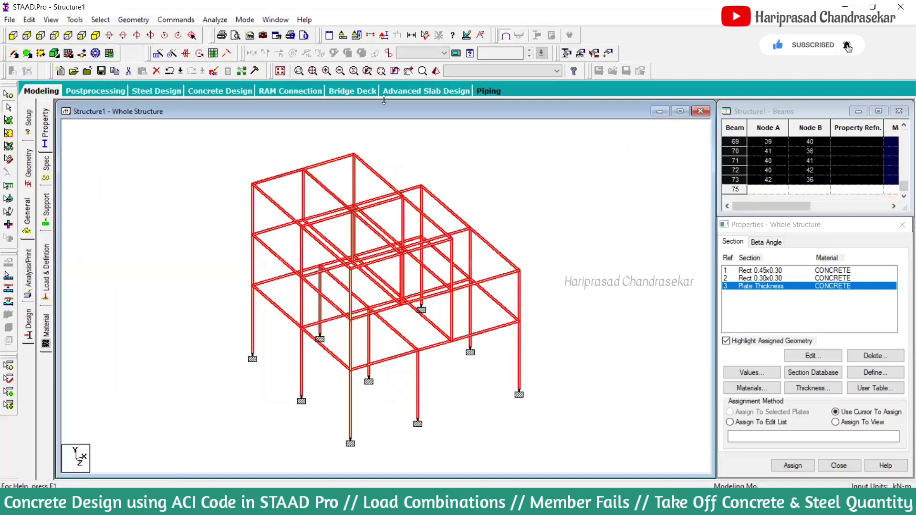
click(435, 72)
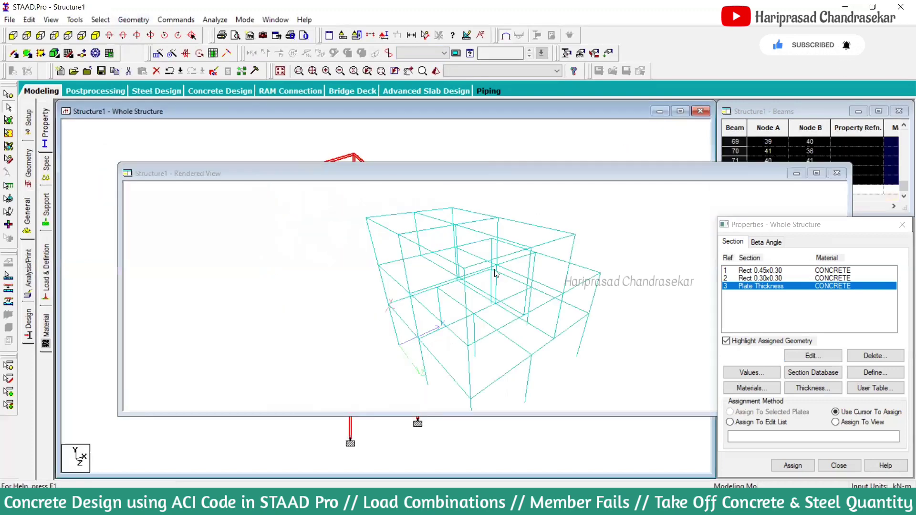
drag(494, 270, 797, 185)
click(837, 173)
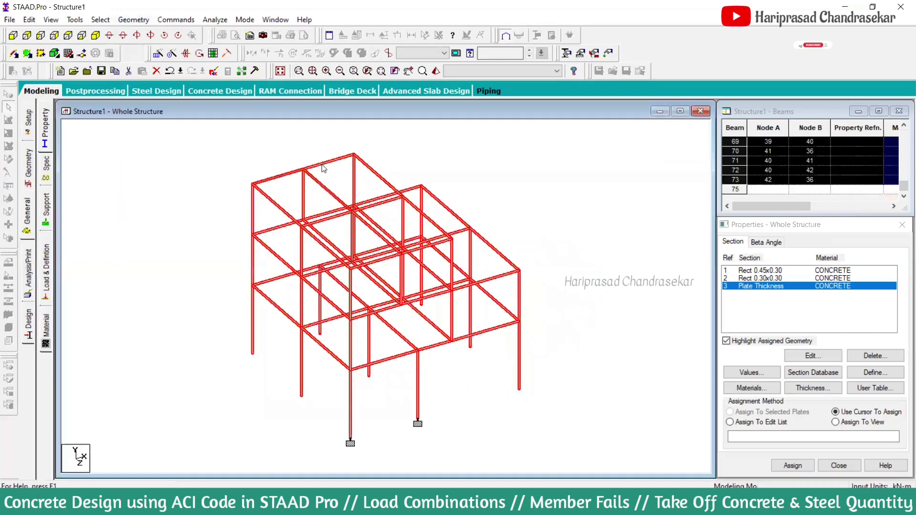
- Select the quad plate on the uppermost roof and examine it alone in the 3D rendered view
click(303, 191)
click(8, 120)
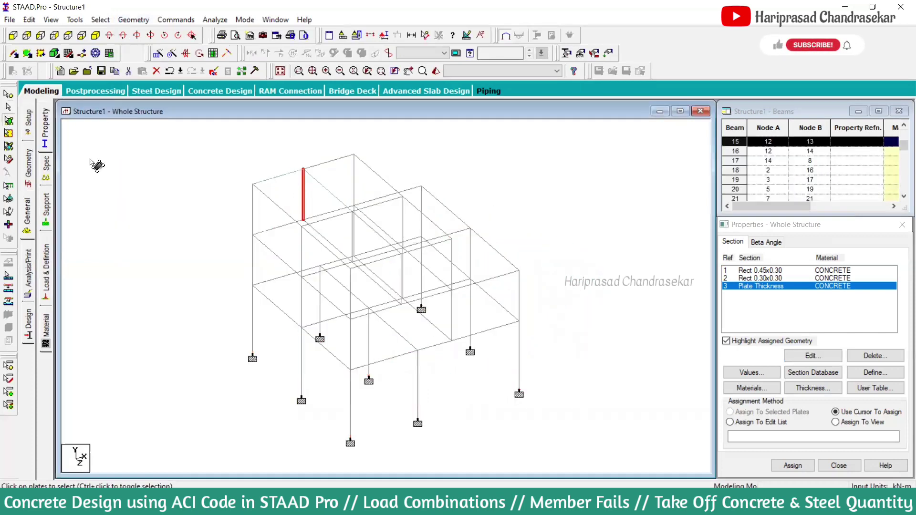
click(289, 198)
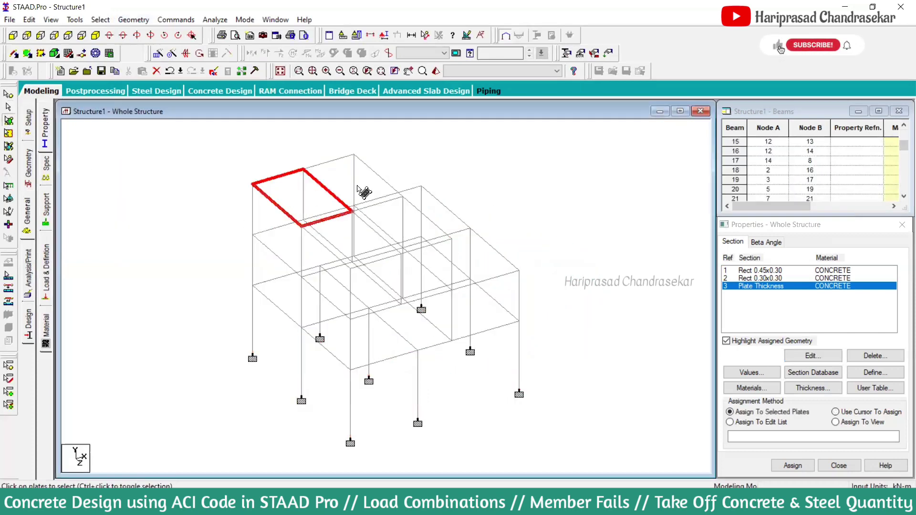
click(435, 71)
drag(500, 313, 588, 310)
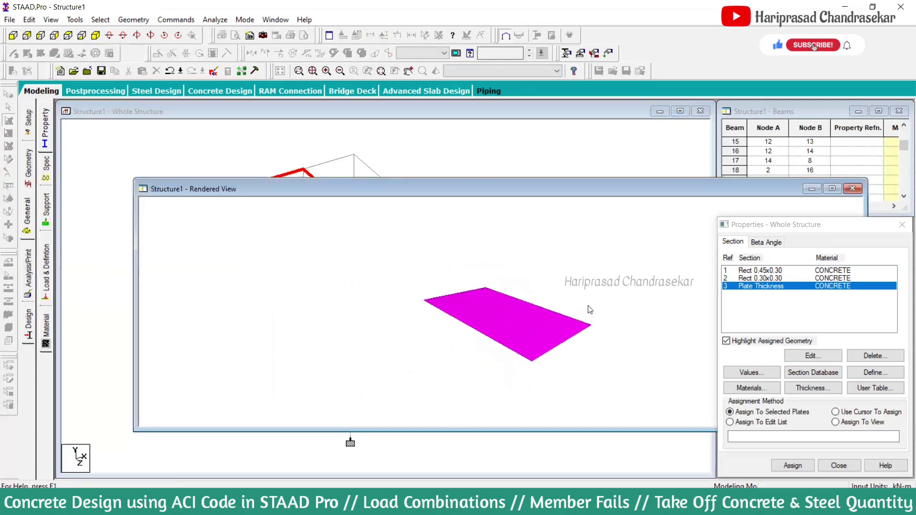
click(852, 189)
- Clear the selection and examine the quad plate together with the whole frame in the 3D rendered view, rotating the model
click(495, 172)
click(487, 166)
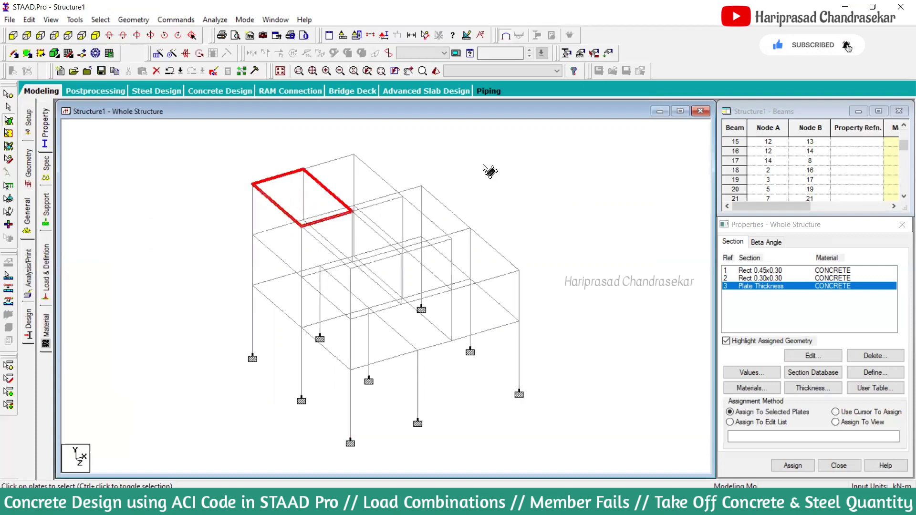
click(484, 163)
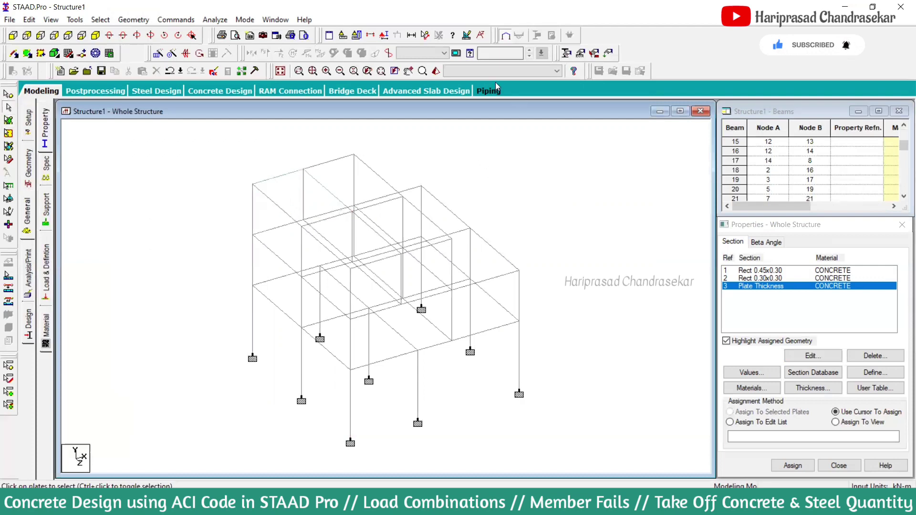
click(435, 71)
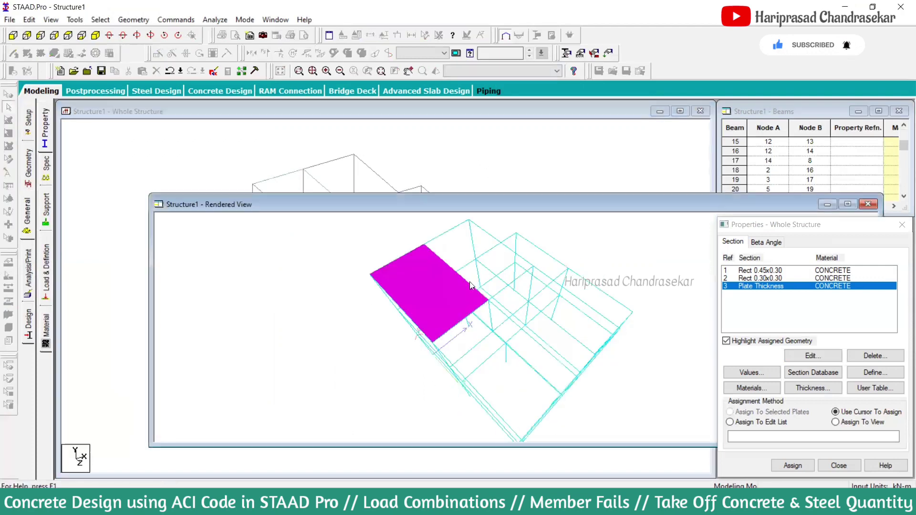
drag(465, 255, 390, 273)
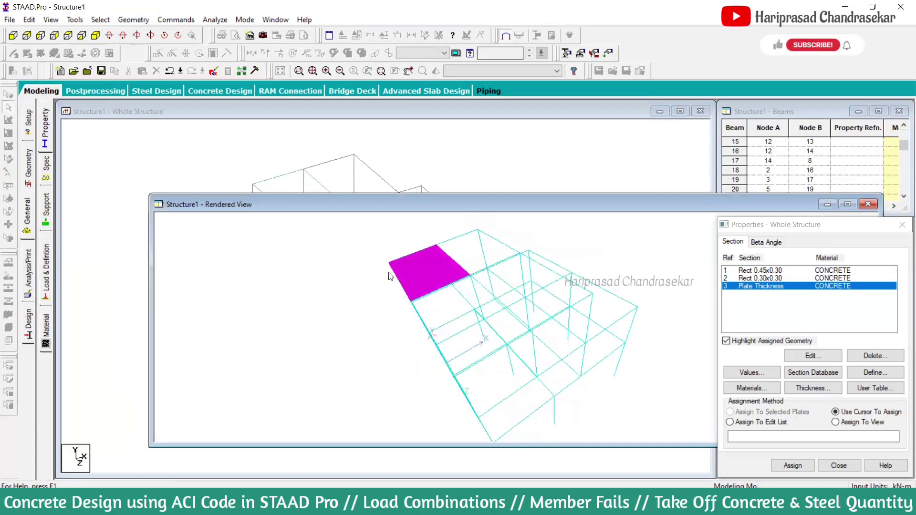
drag(442, 313, 520, 260)
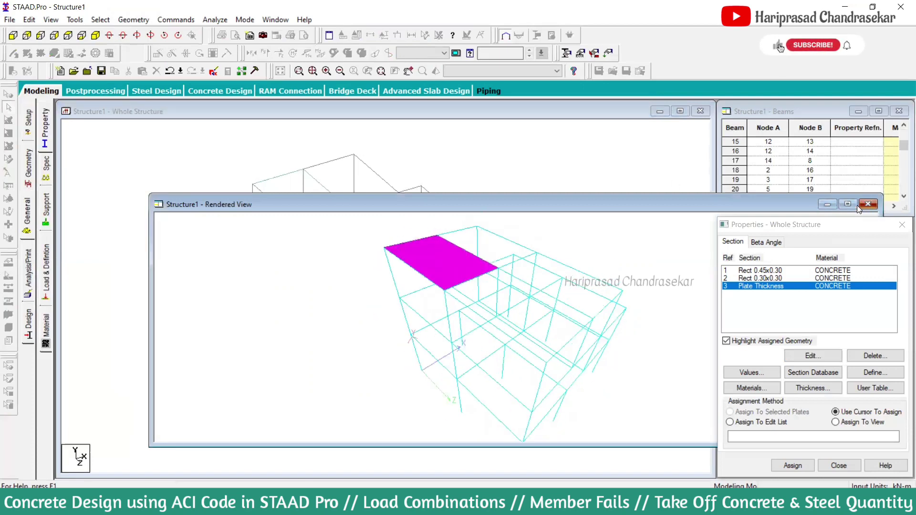
click(867, 205)
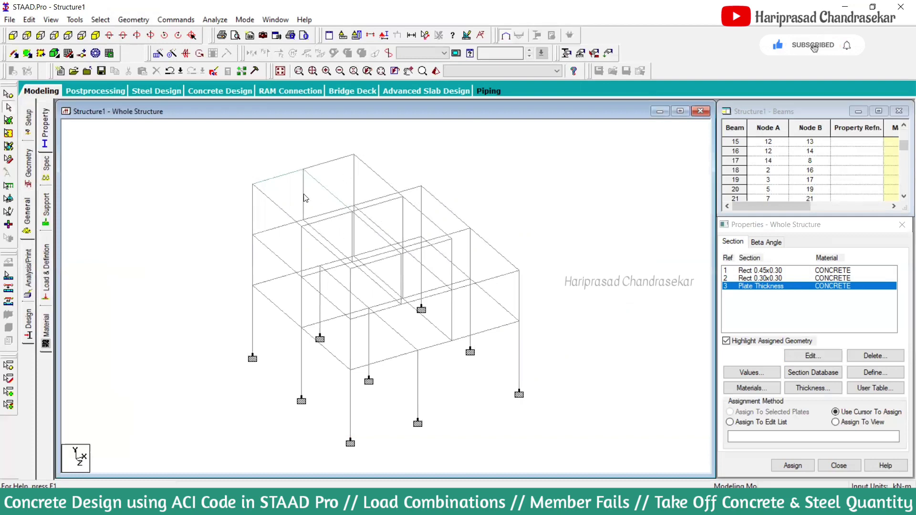
- Add a triangular plate on the uppermost roof beside the quad plate and check it in the 3D rendered view
click(133, 20)
mouse_move(167, 89)
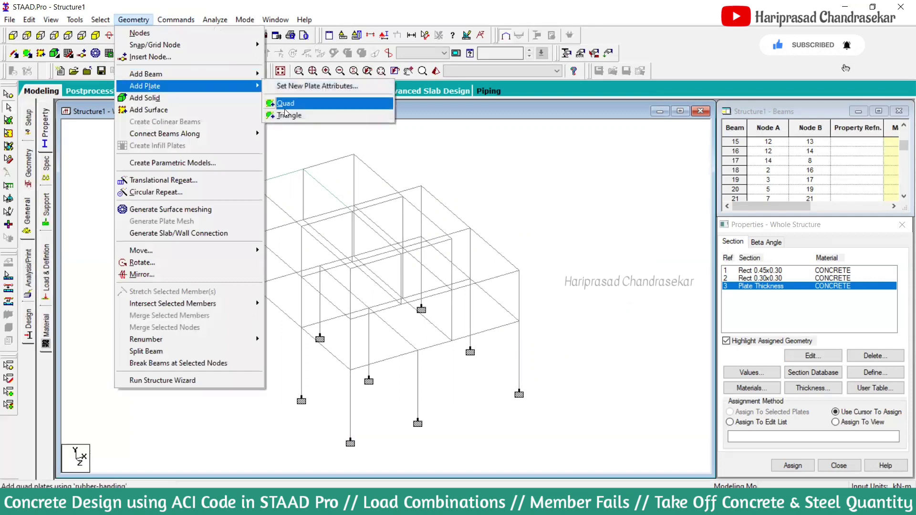
click(286, 113)
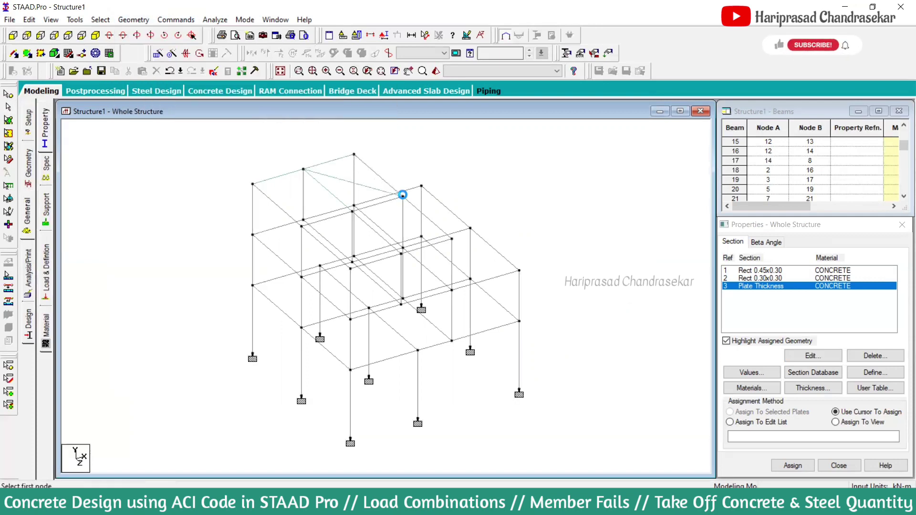
click(435, 76)
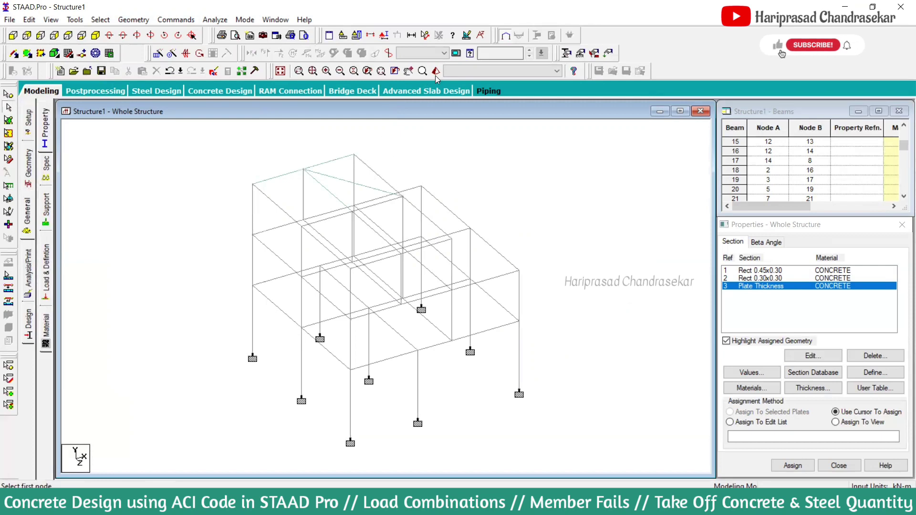
click(436, 74)
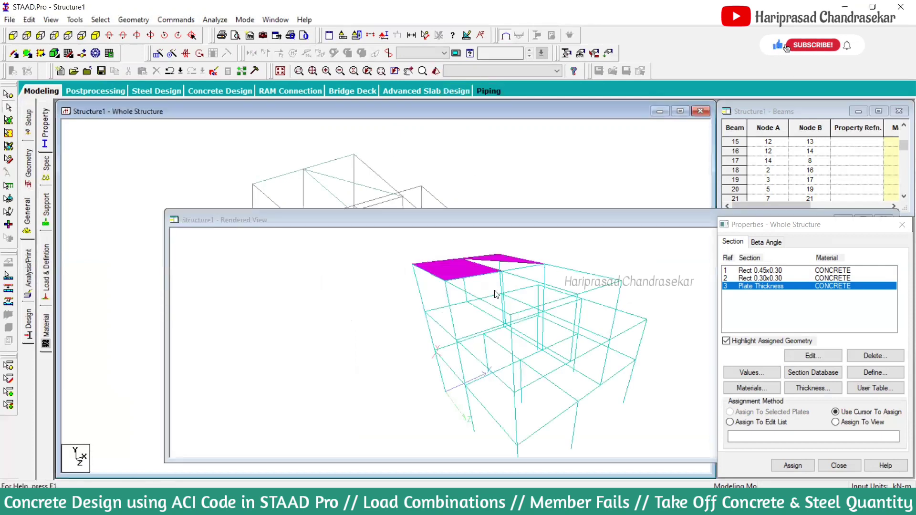
drag(496, 295, 311, 200)
click(685, 198)
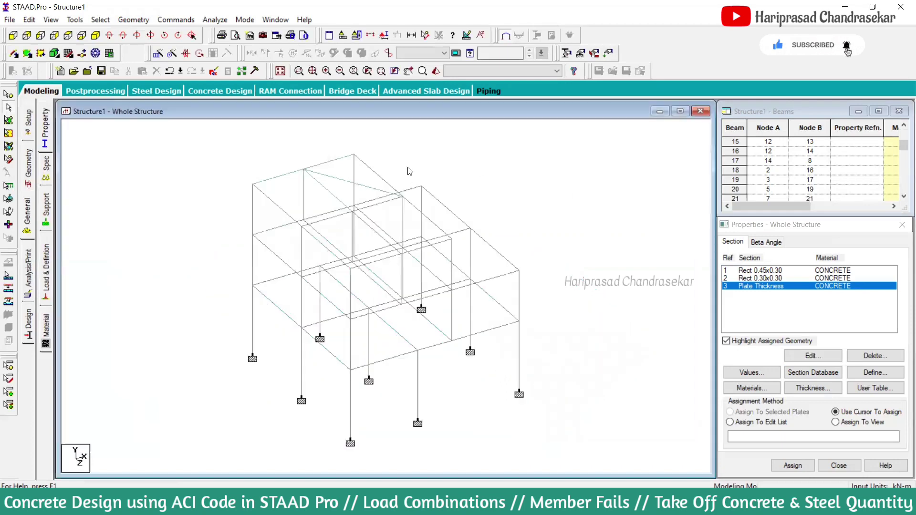
- Delete both the quad plate and the triangular plate from the uppermost roof
click(8, 120)
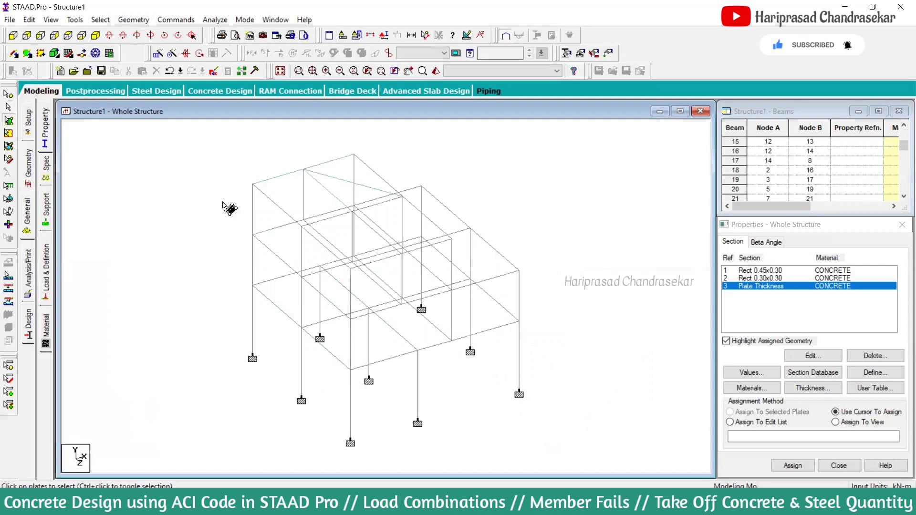
click(293, 204)
ctrl+click(365, 182)
key(Delete)
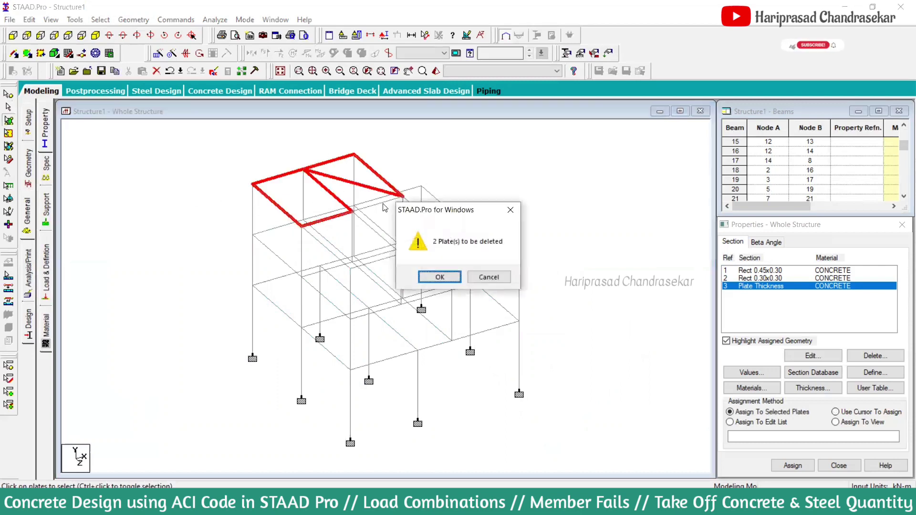
click(435, 275)
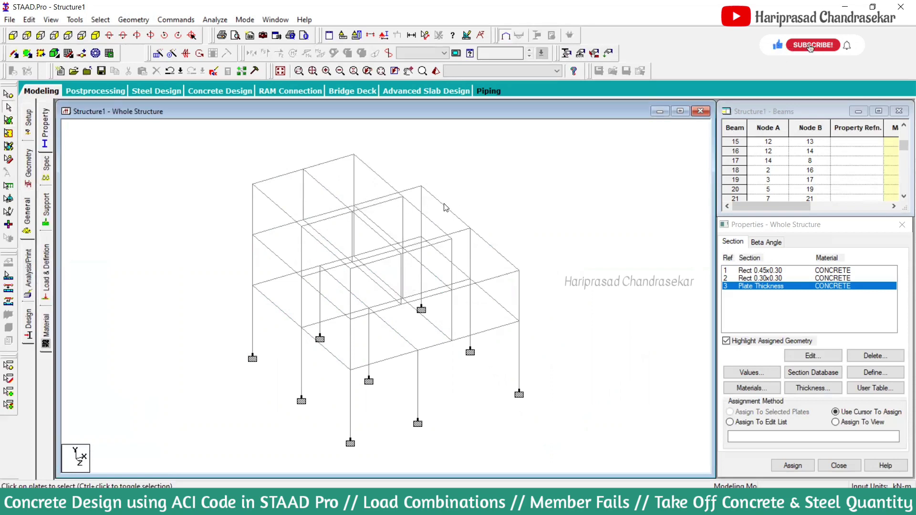
click(257, 200)
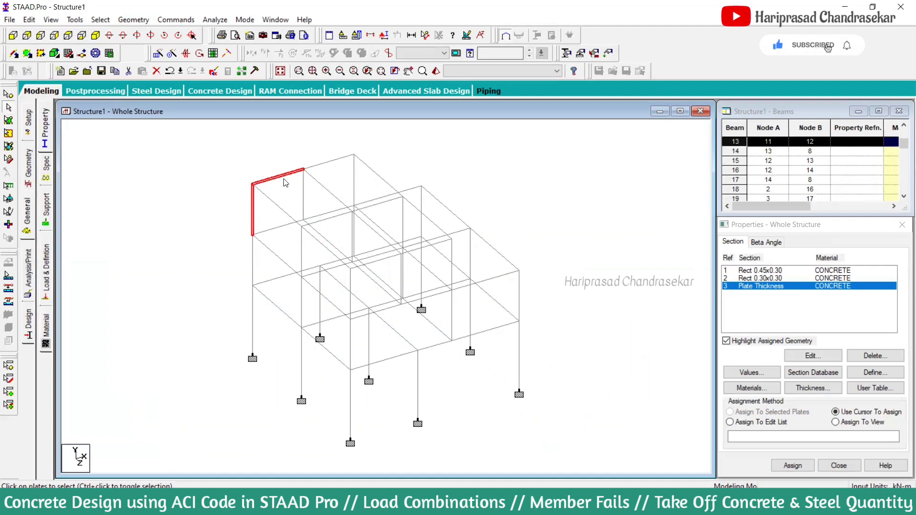
click(279, 180)
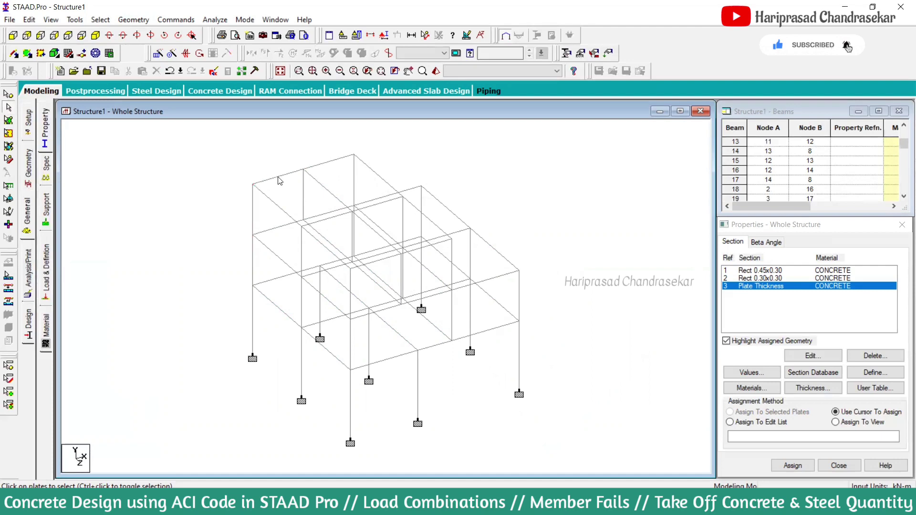
click(253, 207)
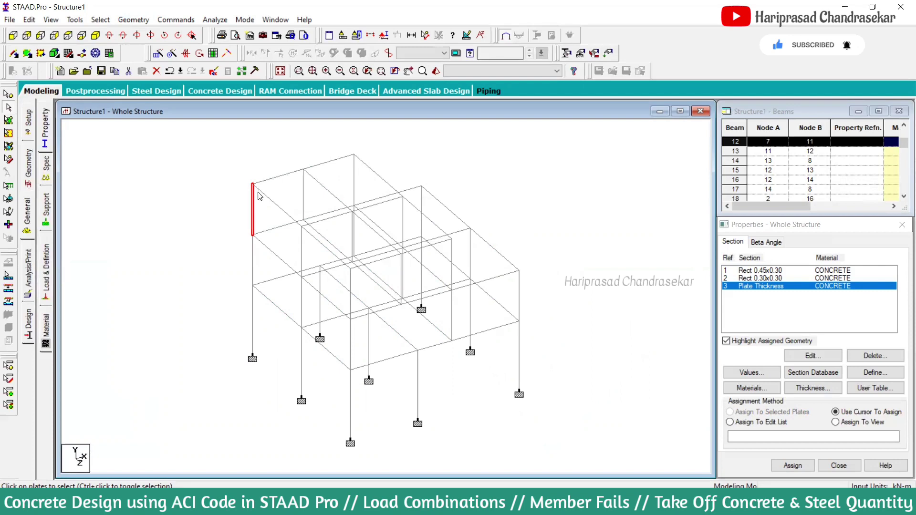
click(302, 172)
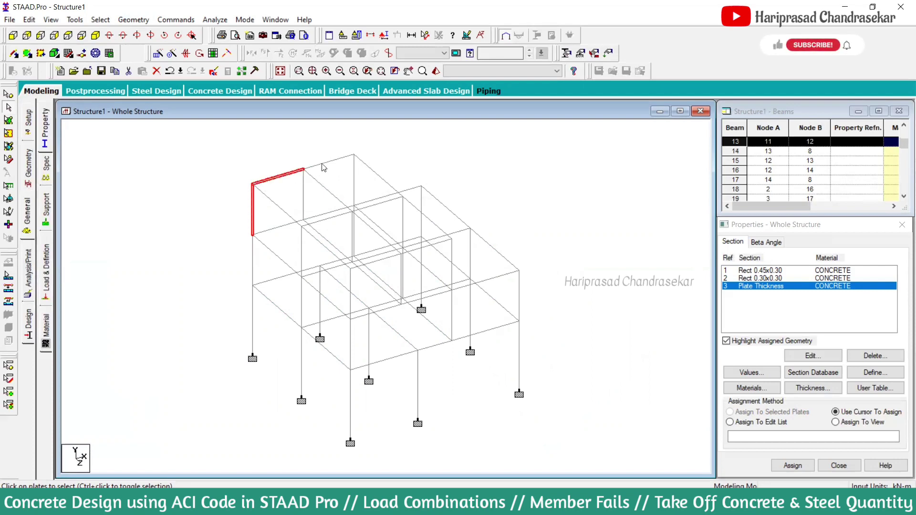
click(323, 167)
ctrl+click(295, 177)
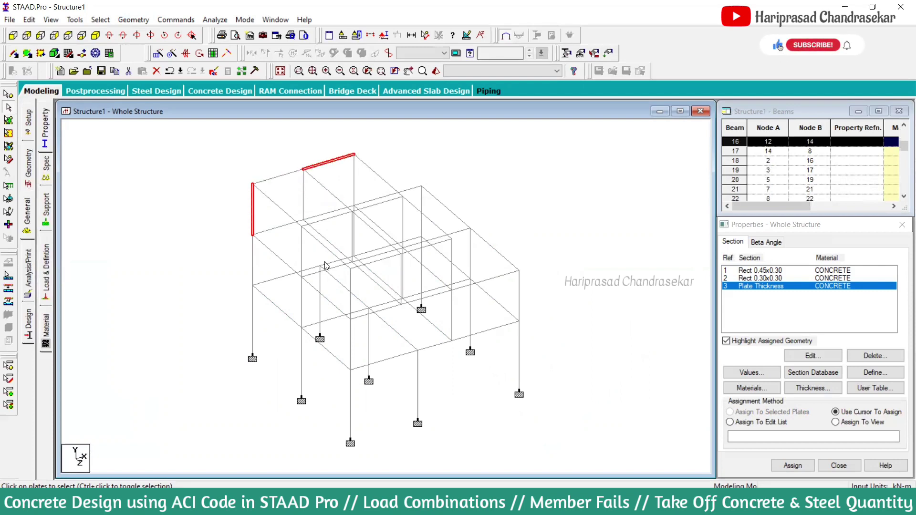
click(427, 164)
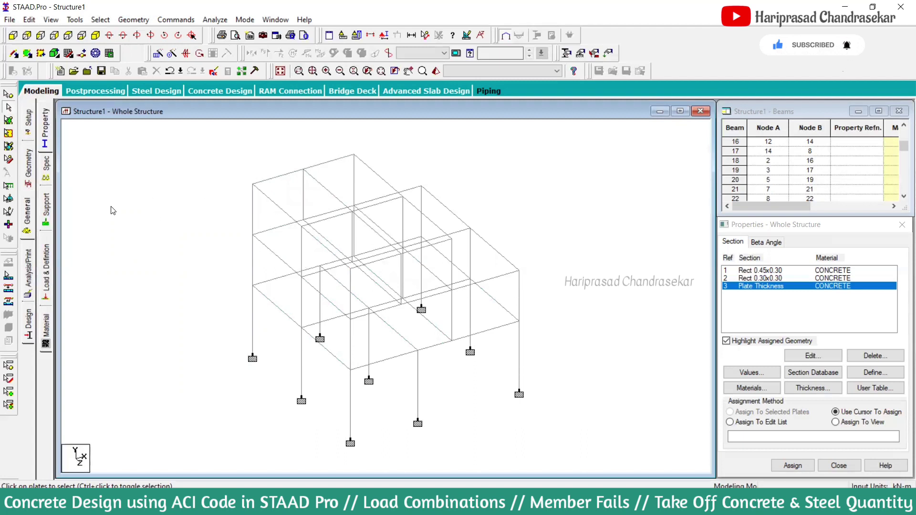
- Select the horizontal beams of all three levels in the front elevation and create infill plates between them
click(13, 36)
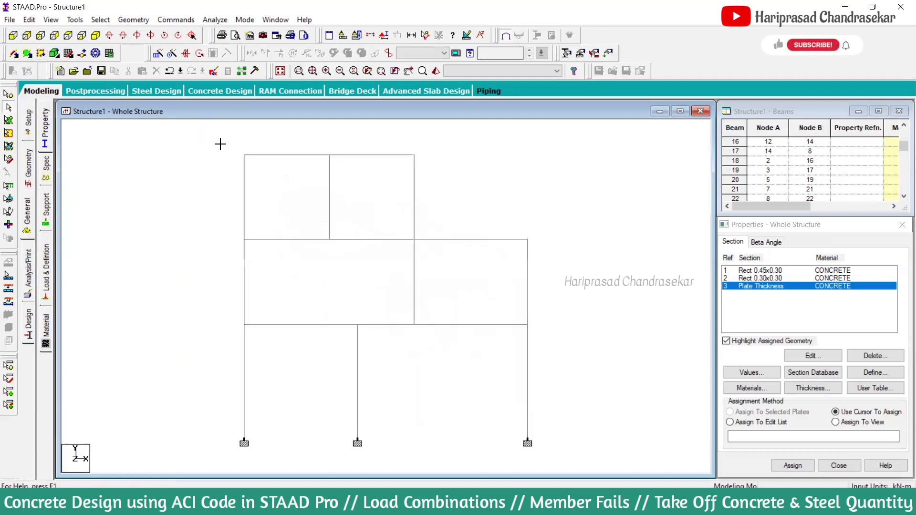
drag(221, 144, 433, 169)
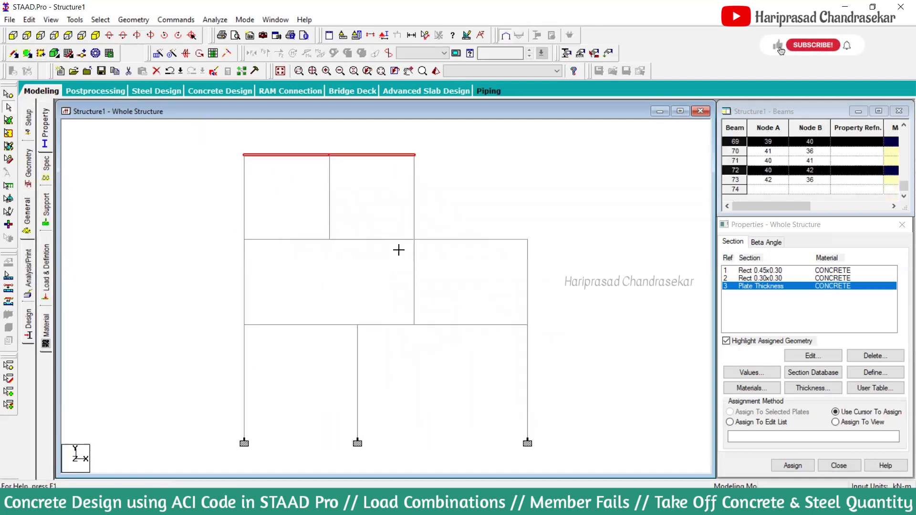
ctrl+drag(227, 222, 556, 252)
ctrl+drag(209, 297, 551, 337)
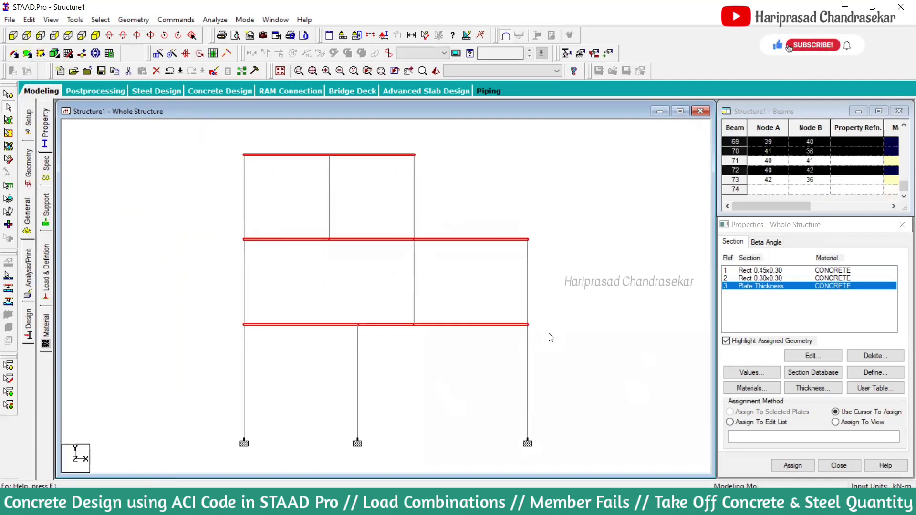
click(95, 35)
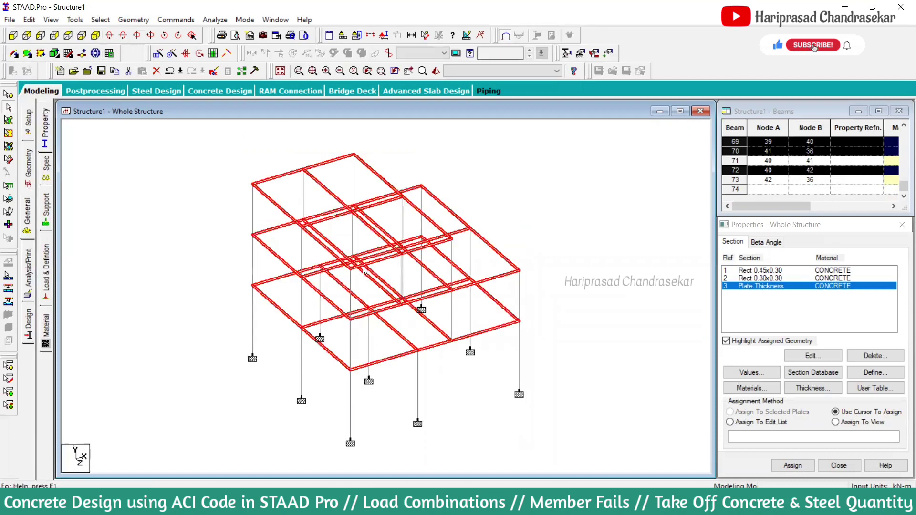
click(133, 20)
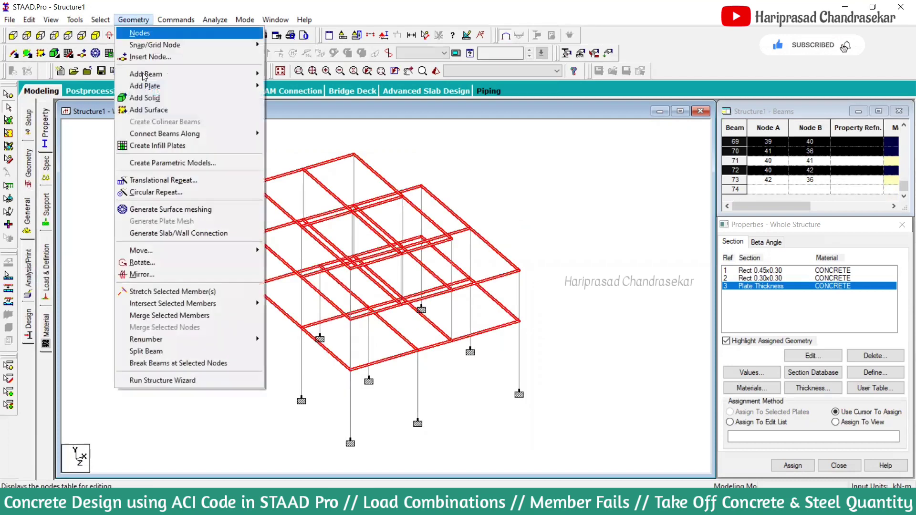
click(170, 146)
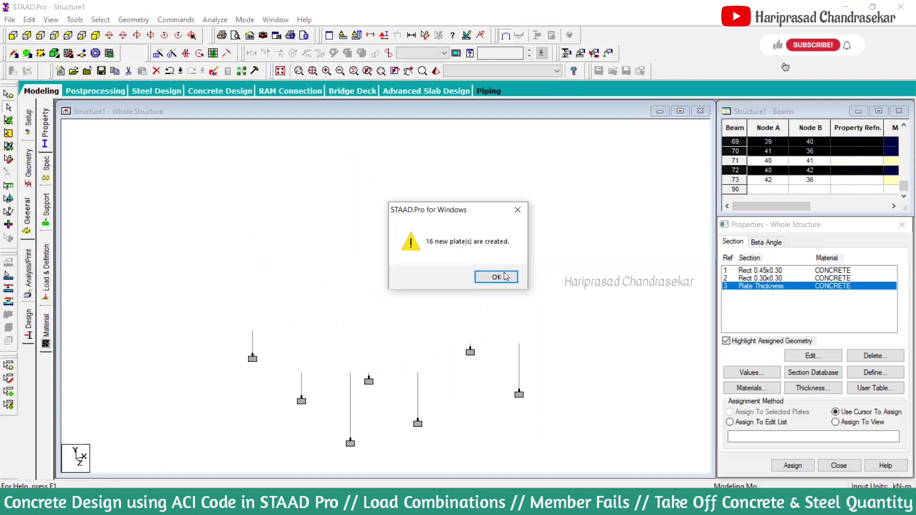
click(497, 277)
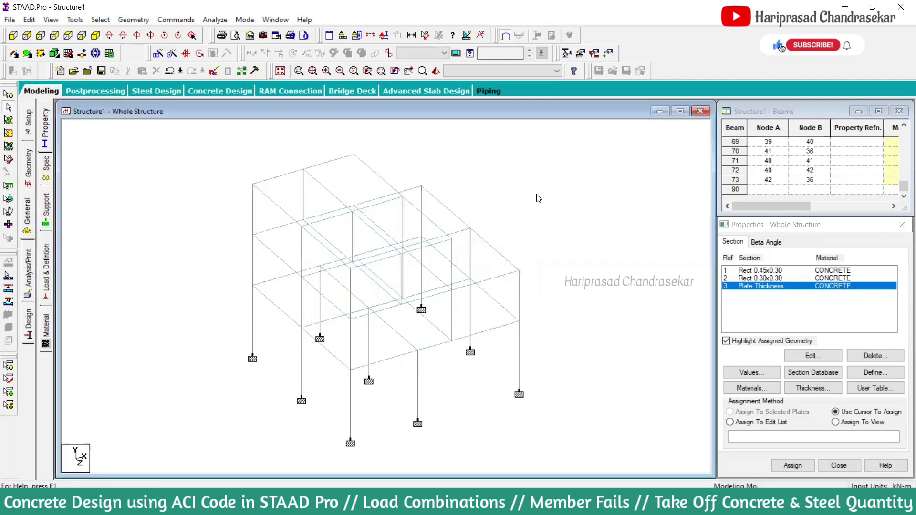
- Examine the infill plates on all three levels in the 3D rendered view
click(434, 70)
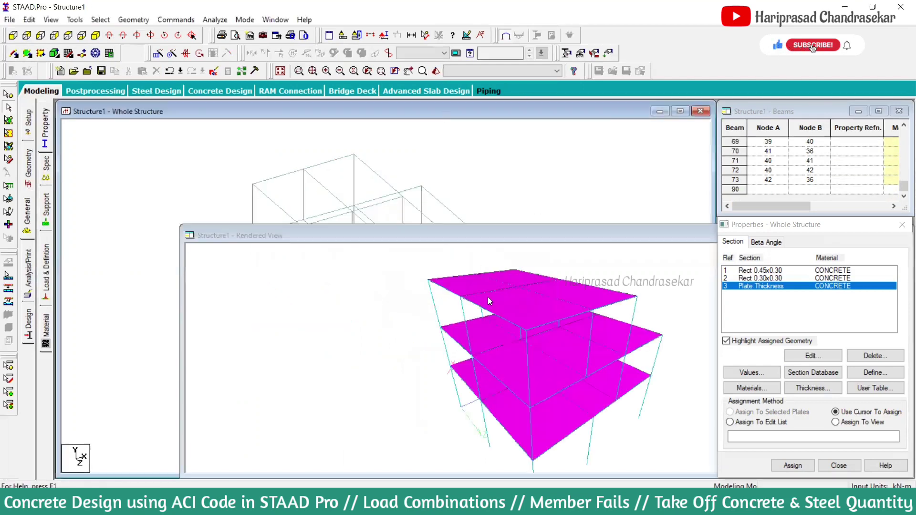
drag(518, 236, 393, 154)
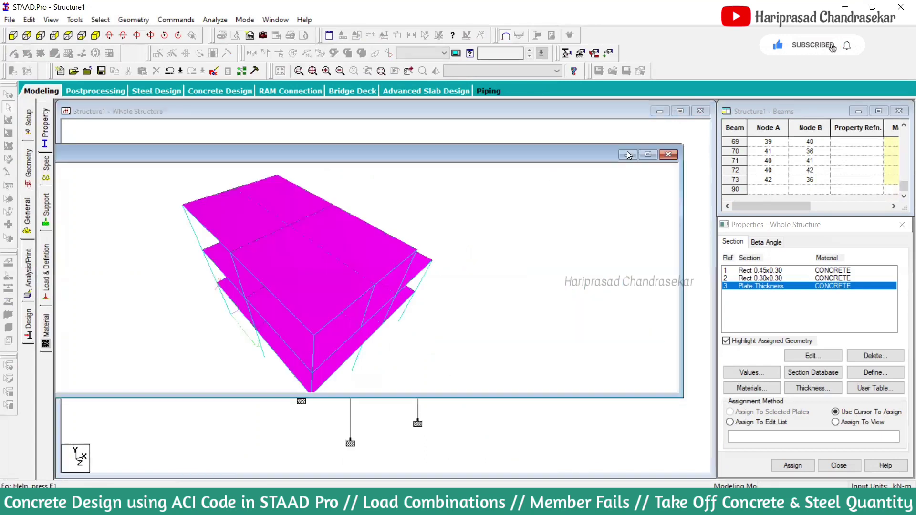
click(669, 155)
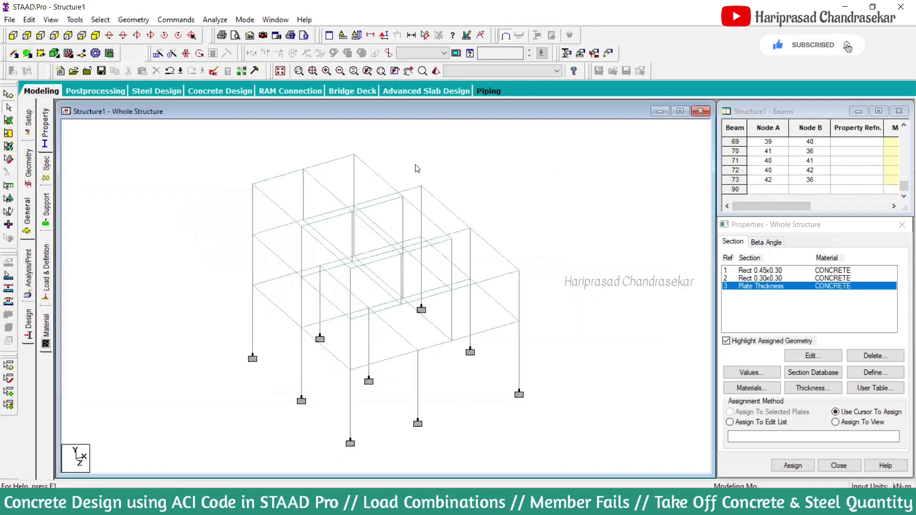
- Reselect the horizontal beams of all three levels in the front elevation, view them isometrically, and clear the selection
click(13, 36)
drag(212, 143, 457, 164)
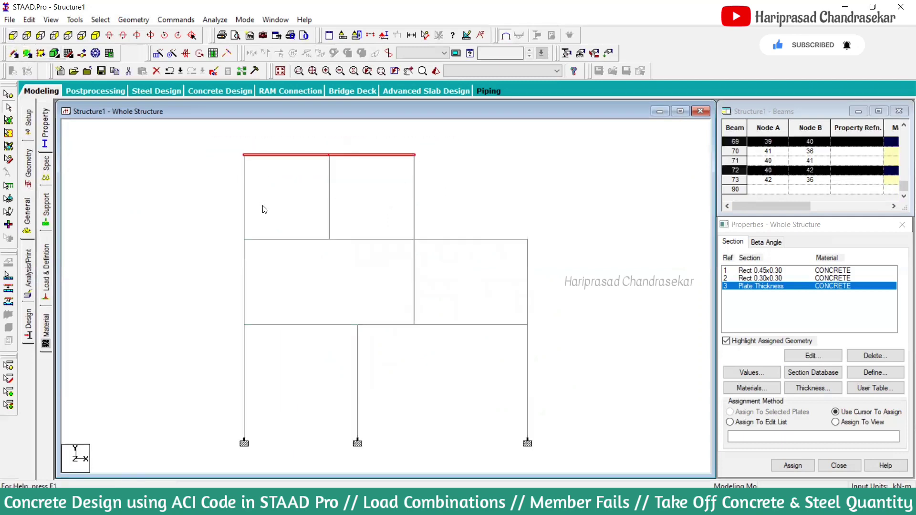
drag(215, 223, 532, 249)
drag(228, 304, 544, 328)
ctrl+drag(229, 229, 529, 271)
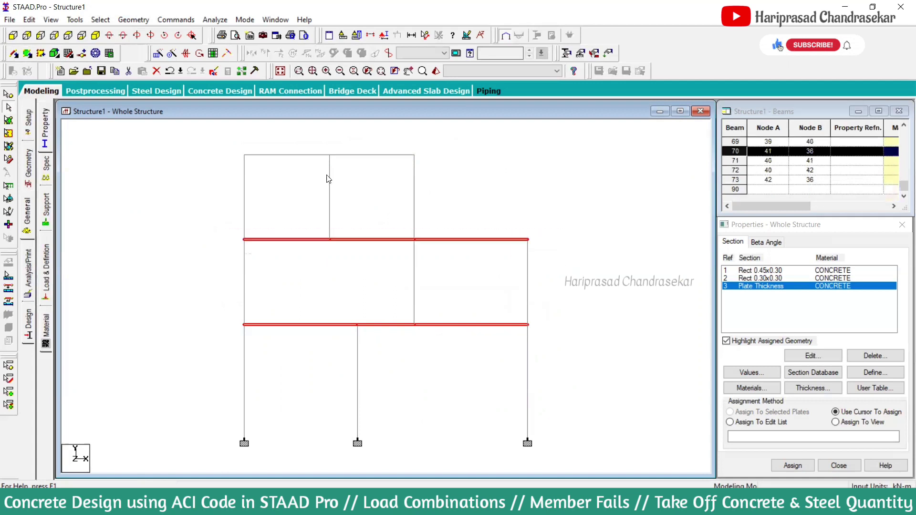
ctrl+drag(237, 150, 430, 168)
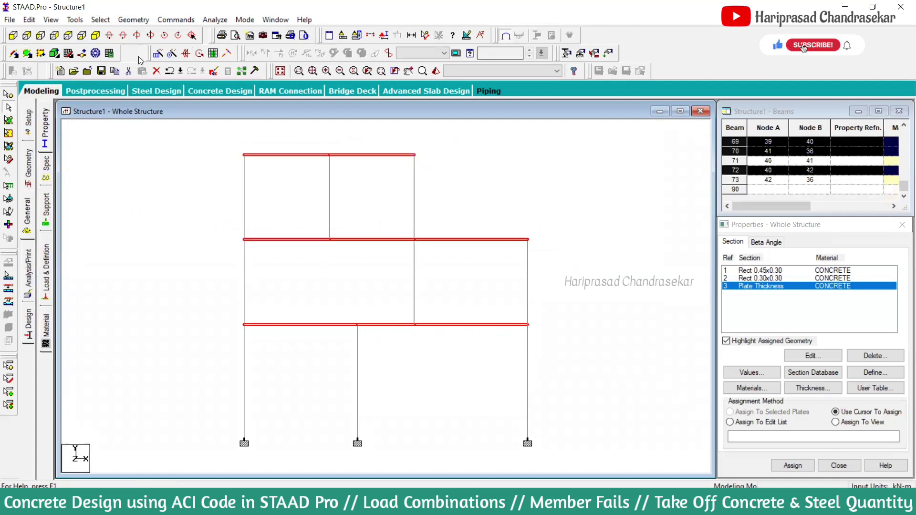
click(95, 35)
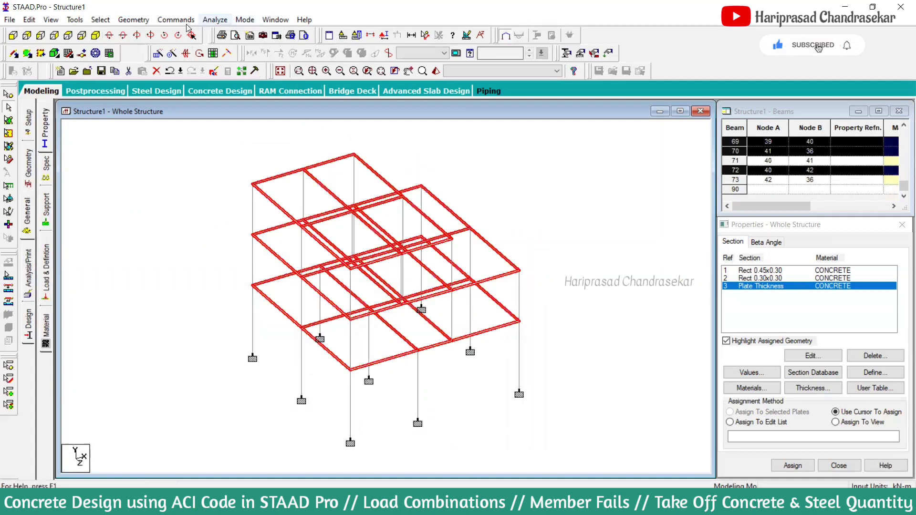
right_click(544, 174)
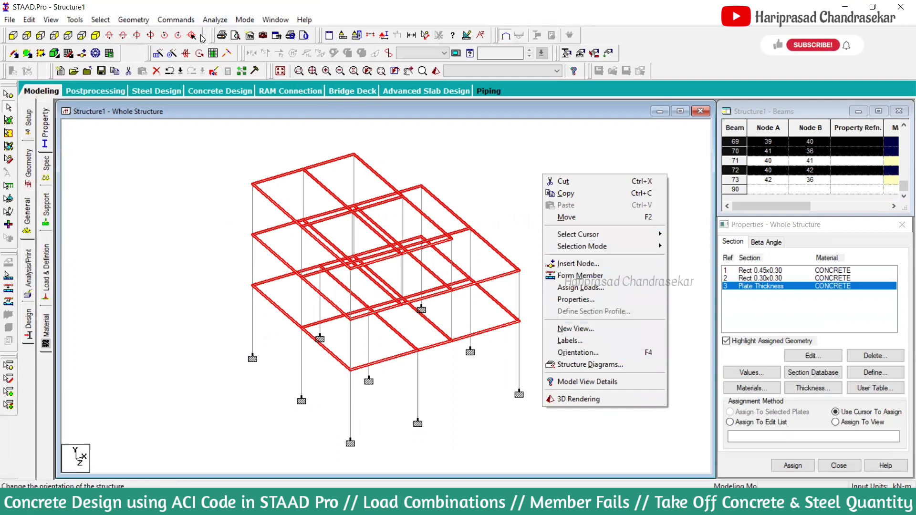
click(134, 20)
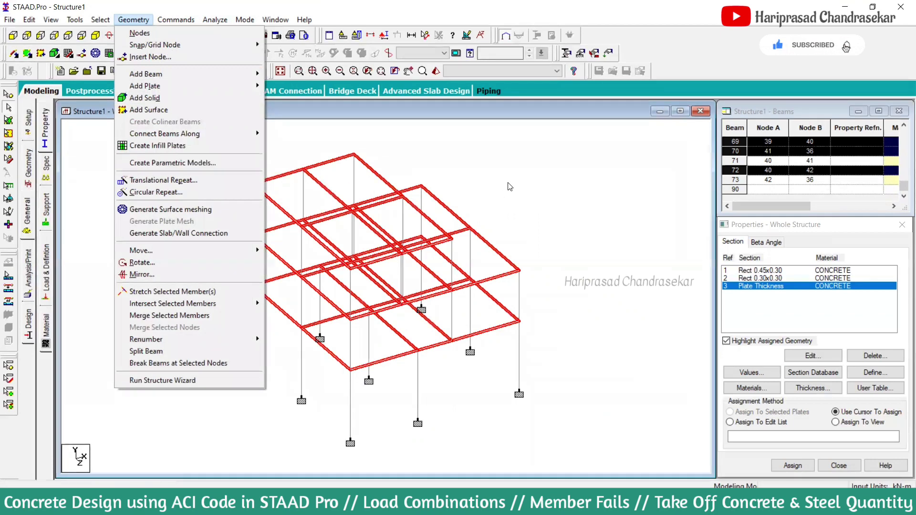
click(526, 207)
click(509, 196)
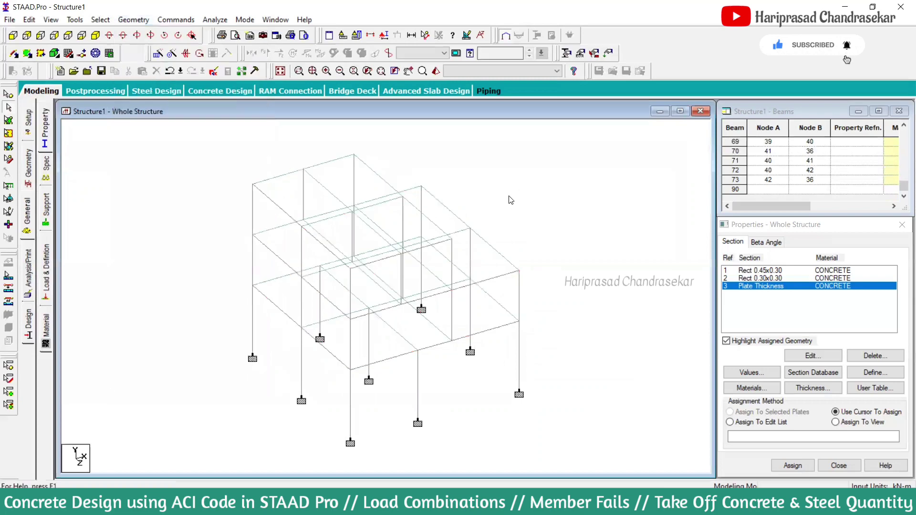
- Check the infill plates in the 3D rendered view and assign the plate thickness property to all plates in the view
click(435, 72)
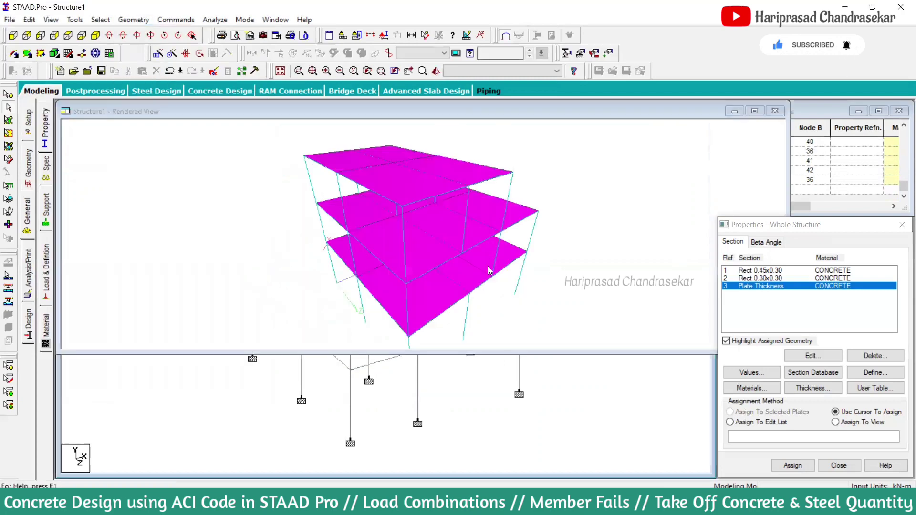
click(775, 111)
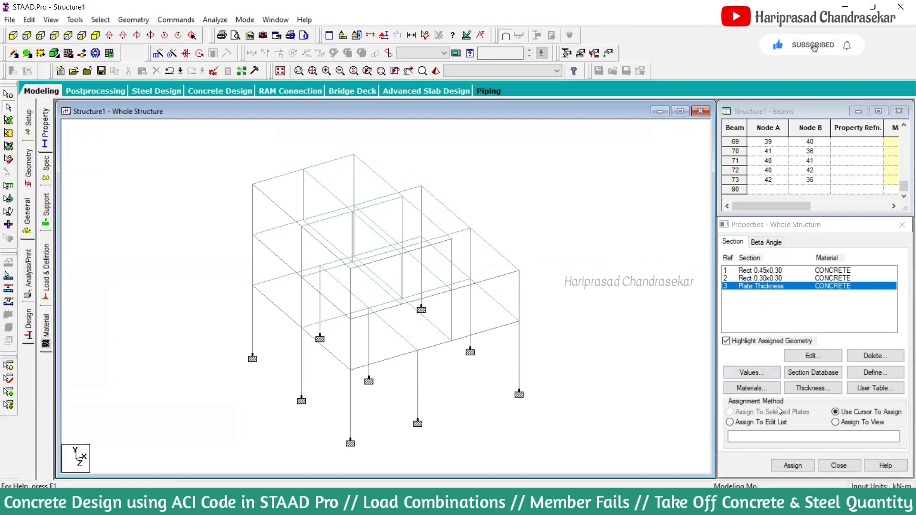
click(857, 422)
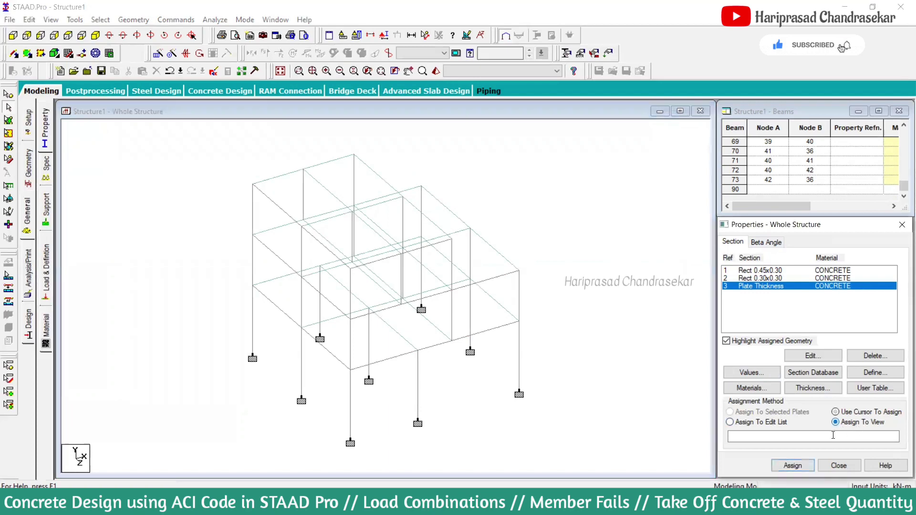
click(792, 466)
click(834, 378)
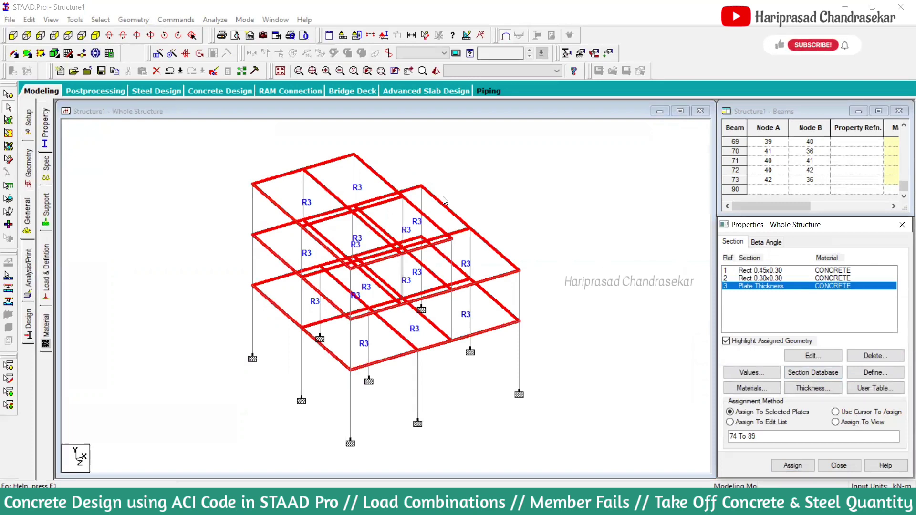
- Inspect the thickened slab plates on all three levels in the 3D rendered view and clear the selection
click(435, 71)
drag(421, 264, 501, 242)
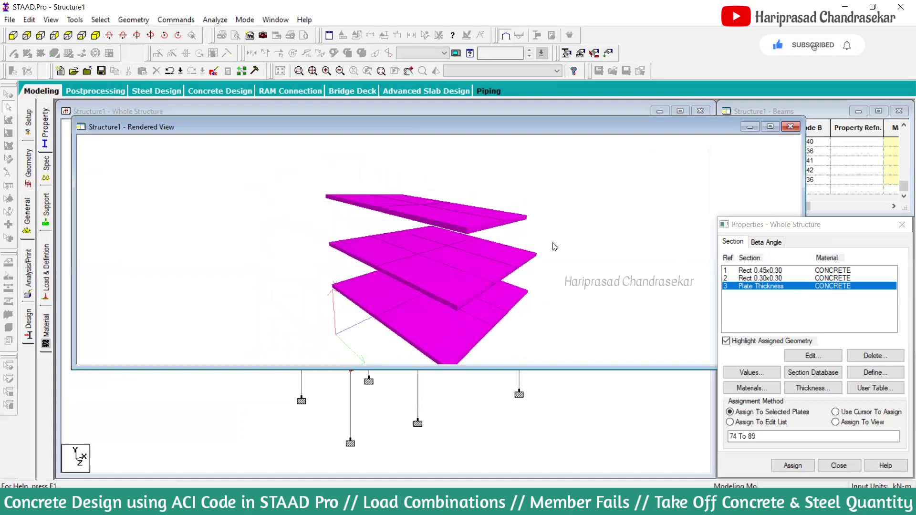
click(791, 126)
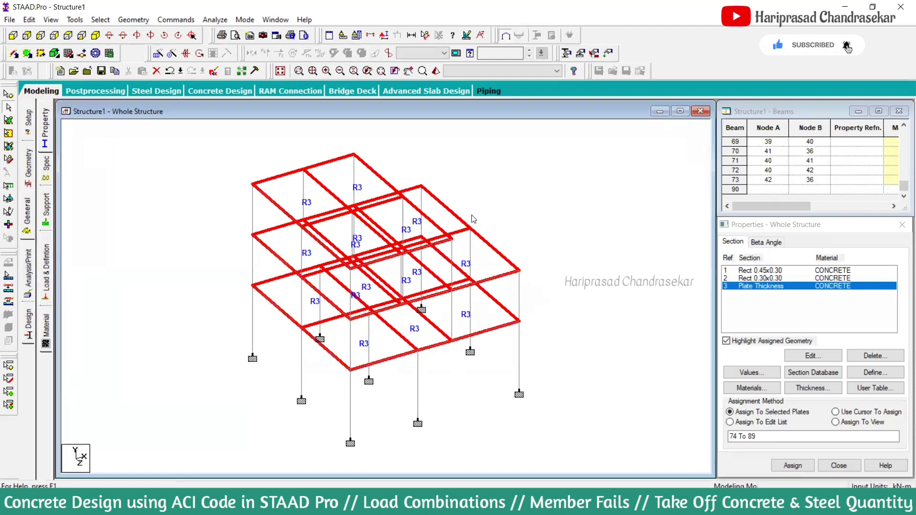
click(526, 205)
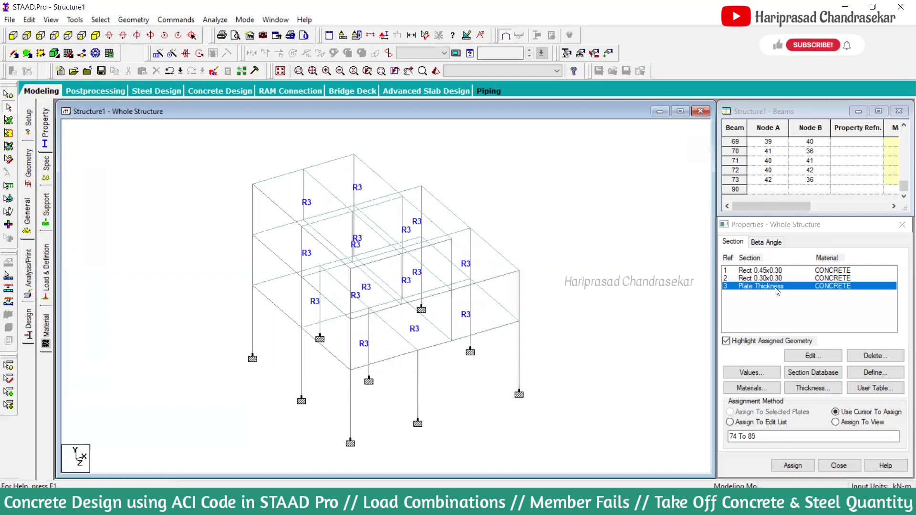
- Select all members parallel to Y and assign them the Rect 0.30x0.30 concrete section
click(770, 280)
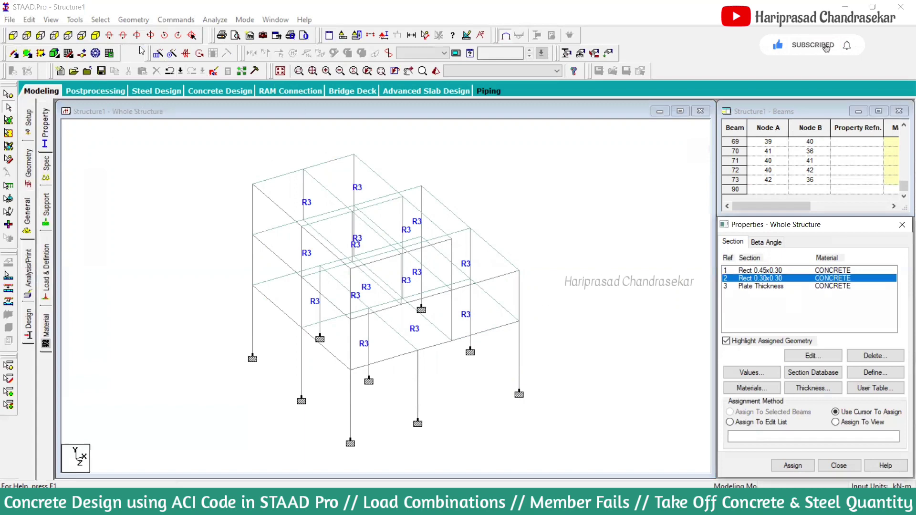
click(100, 22)
click(100, 22)
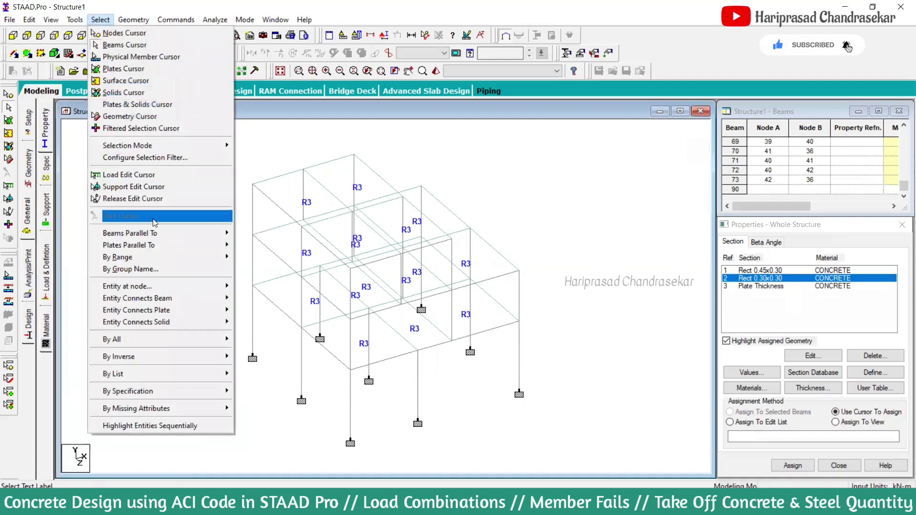
mouse_move(173, 240)
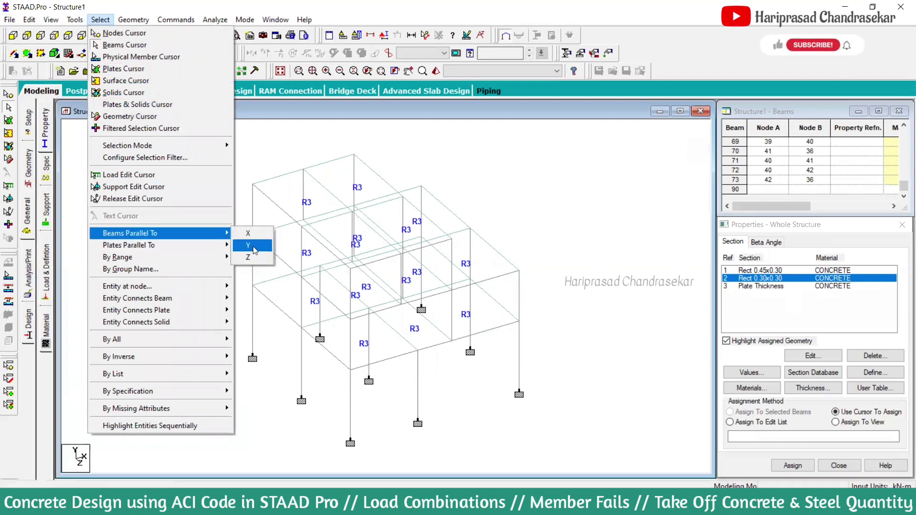
click(254, 247)
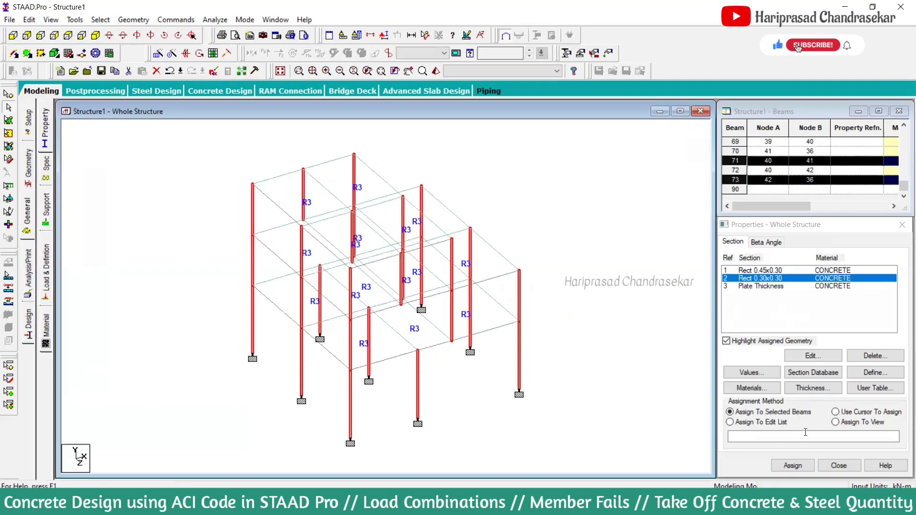
click(793, 465)
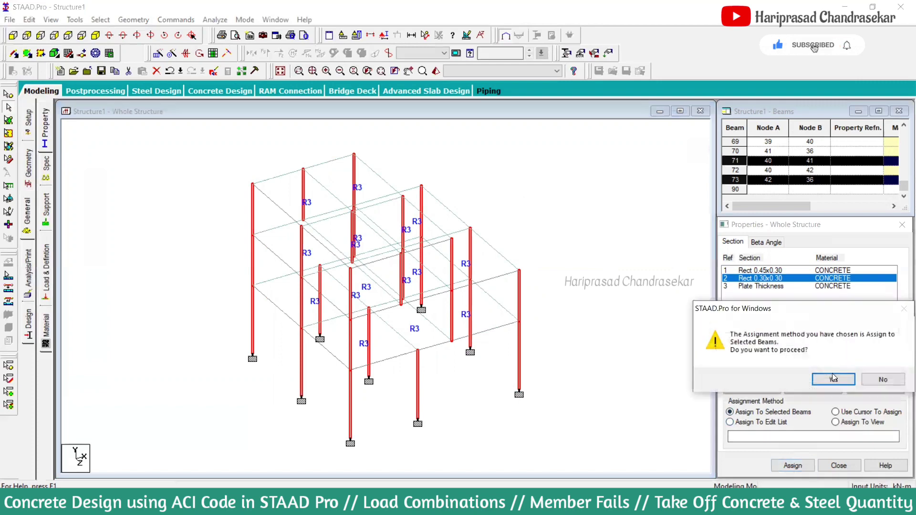
click(833, 378)
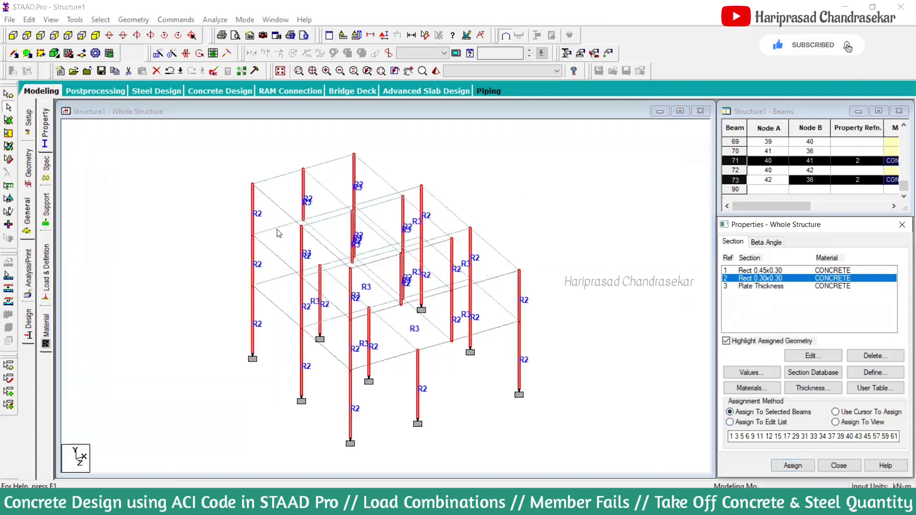
- Select all beams parallel to X and Z and assign them the Rect 0.45x0.30 concrete section
click(774, 270)
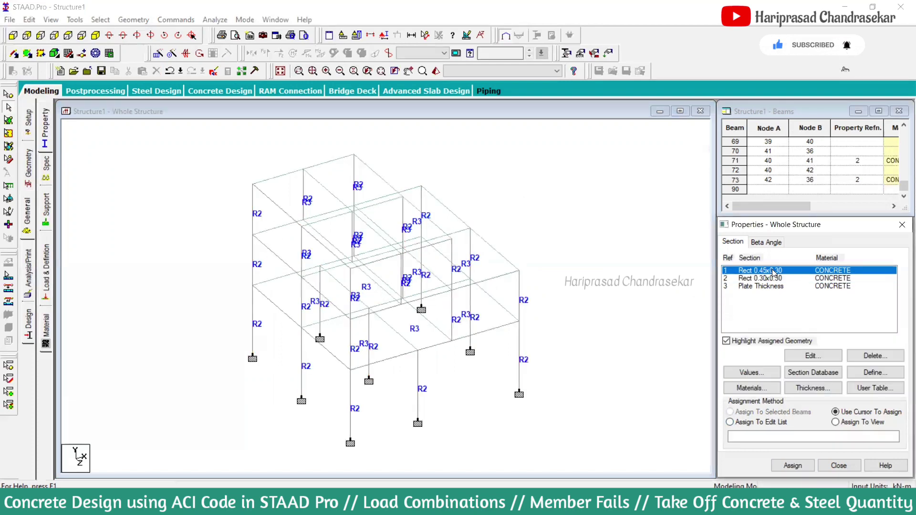
click(107, 21)
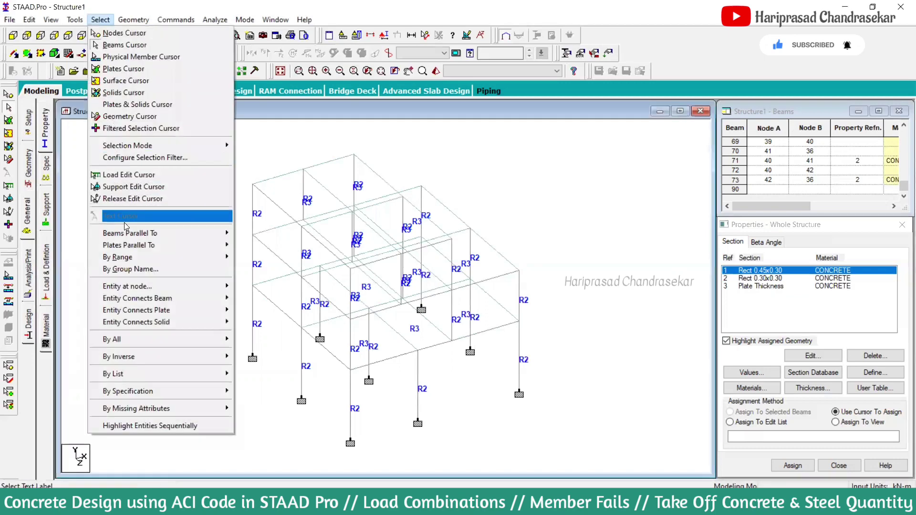
mouse_move(185, 234)
click(247, 234)
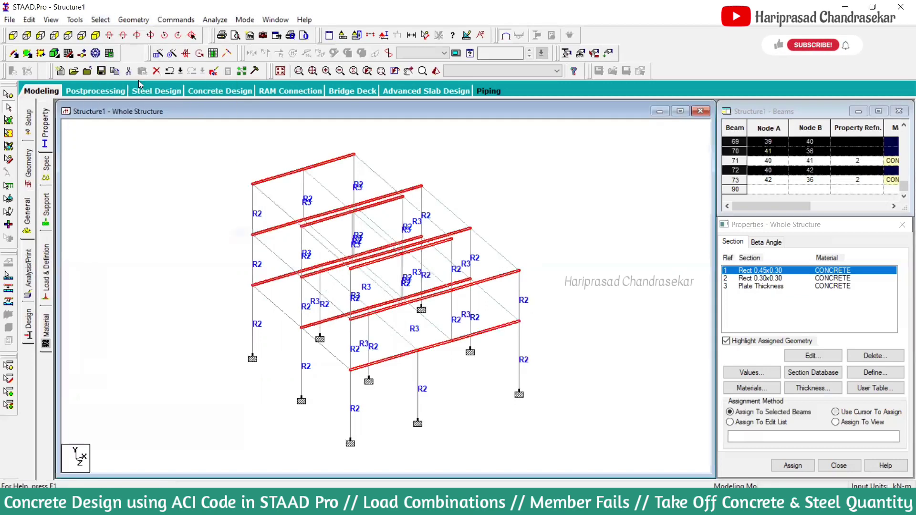
click(102, 20)
mouse_move(215, 233)
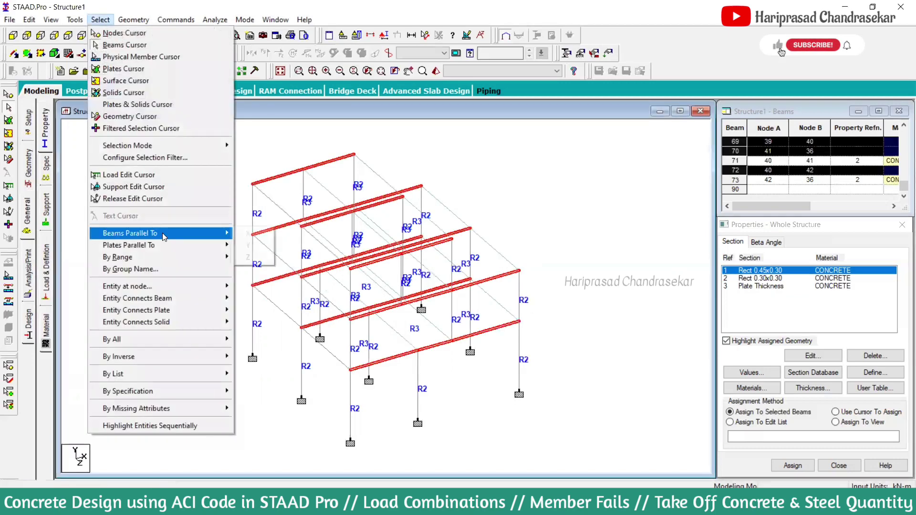
click(257, 260)
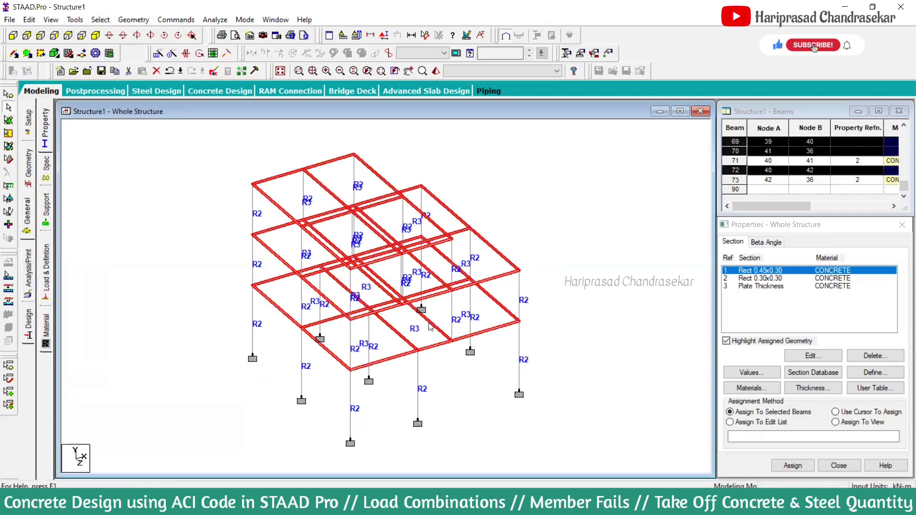
click(792, 465)
click(778, 378)
click(538, 187)
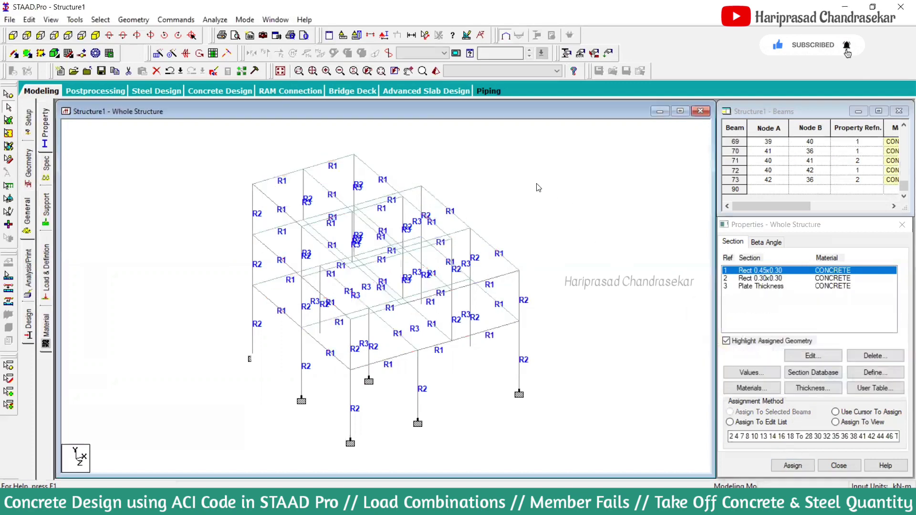
- Inspect the columns, beams and slab plates with their assigned sections in the 3D rendered view
click(435, 71)
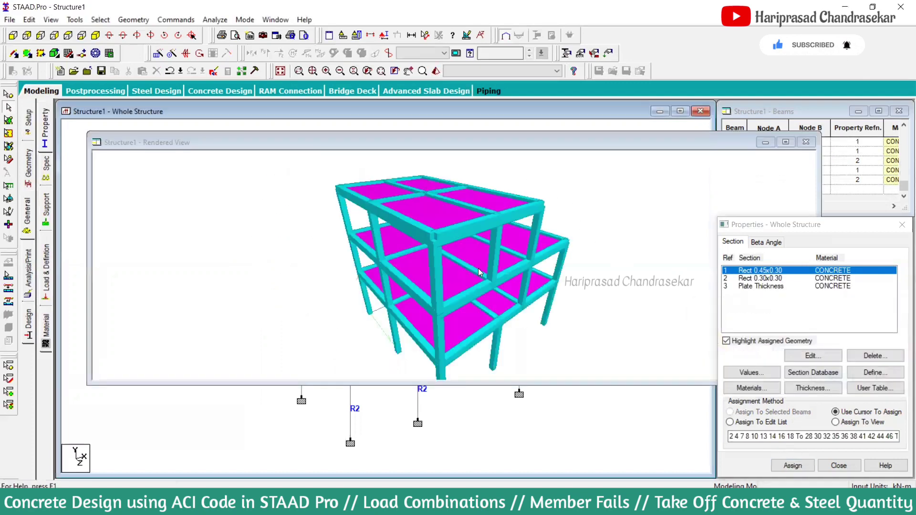
drag(478, 268, 477, 238)
drag(682, 187, 663, 196)
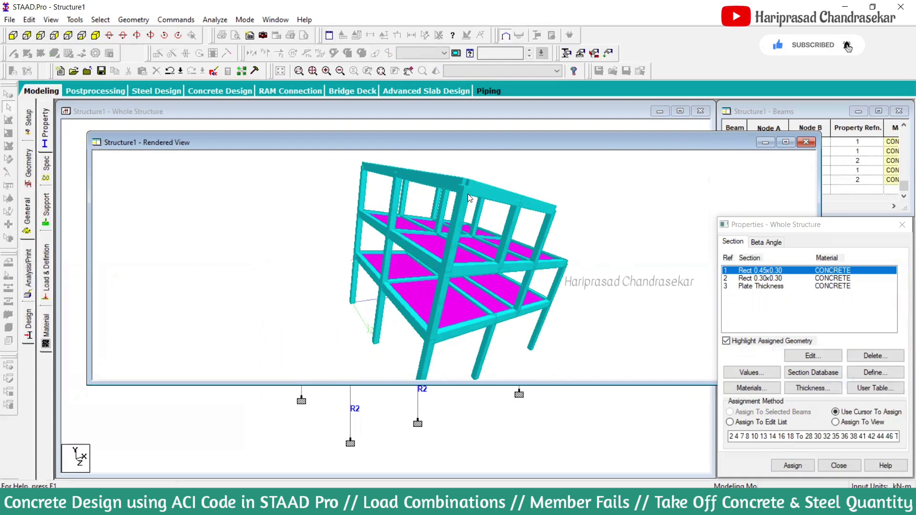
click(805, 142)
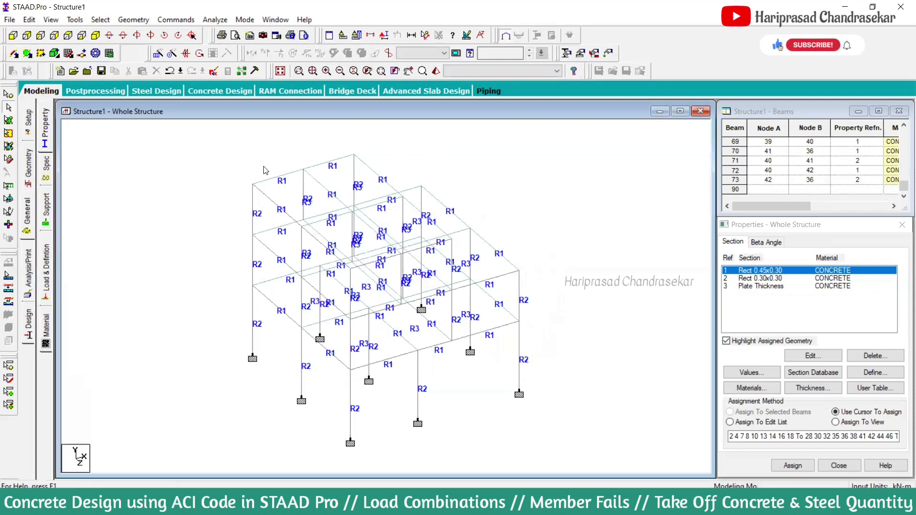
middle_drag(569, 237, 533, 225)
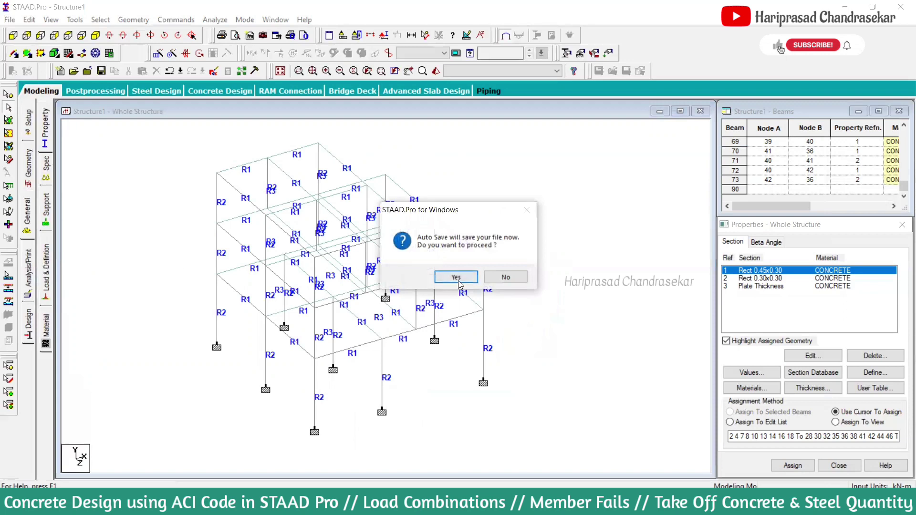
- Let the auto-save store the model, open the load and definition settings, and expand the load definitions
click(470, 277)
click(380, 266)
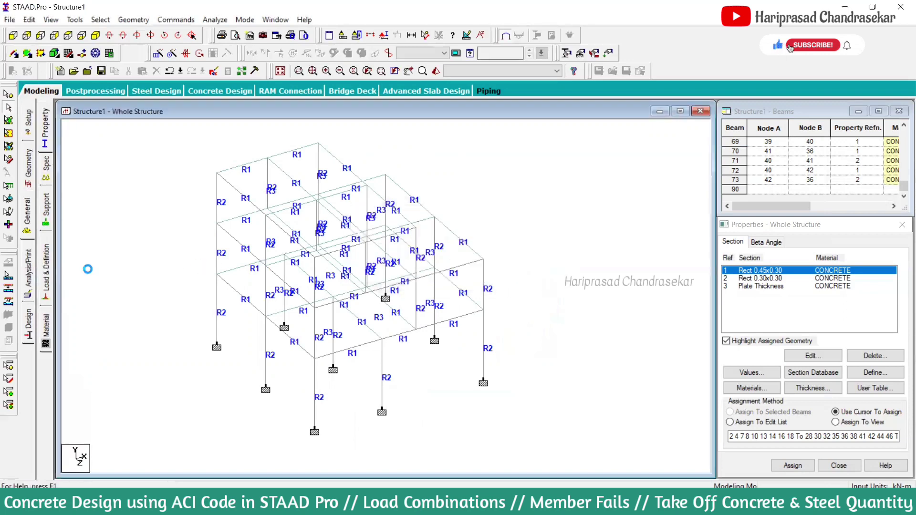
click(46, 270)
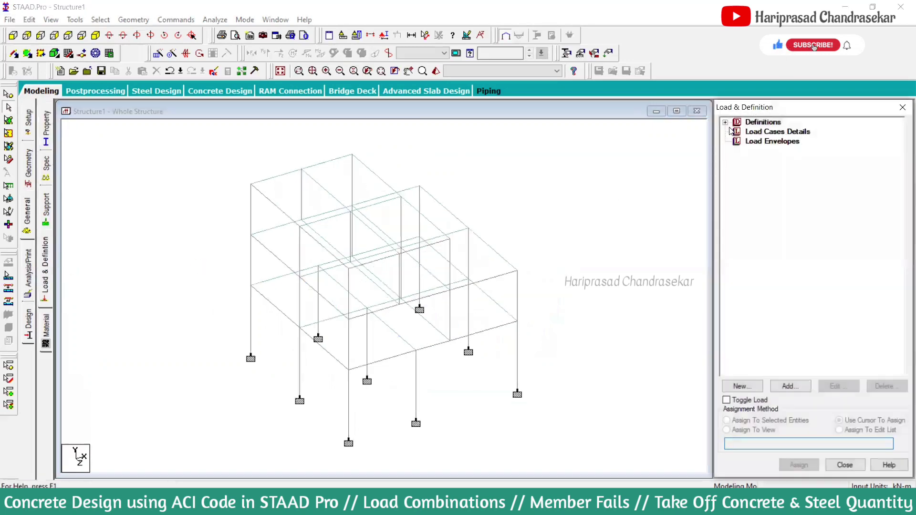
click(726, 122)
click(726, 122)
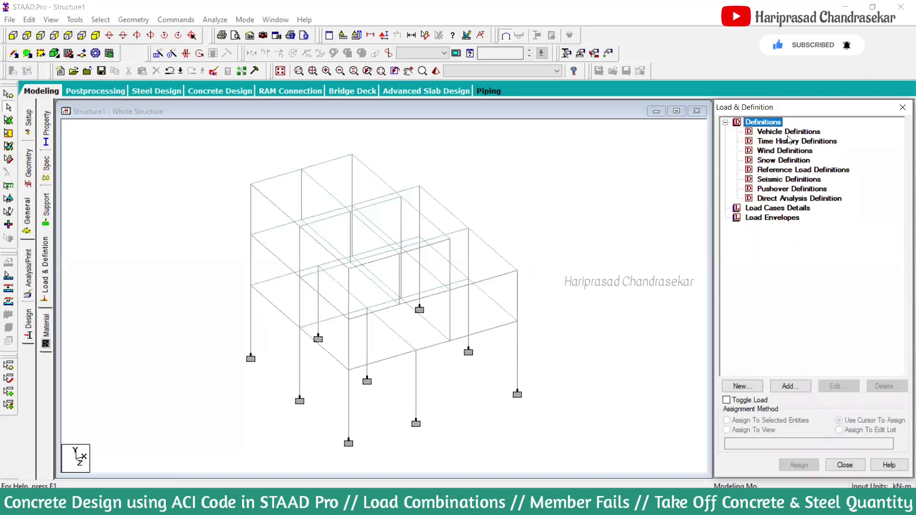
- Add primary load case 1 with loading type Dead and the title DL
click(766, 208)
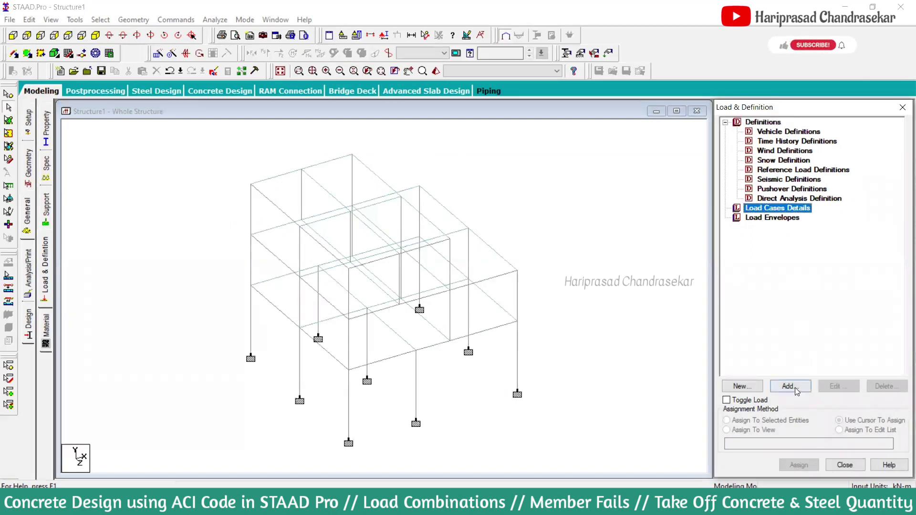
click(797, 388)
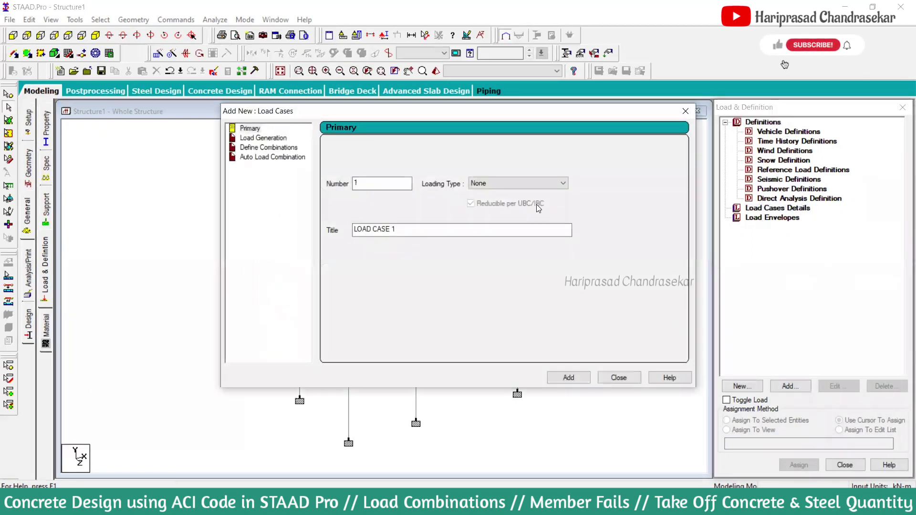
click(492, 183)
click(484, 196)
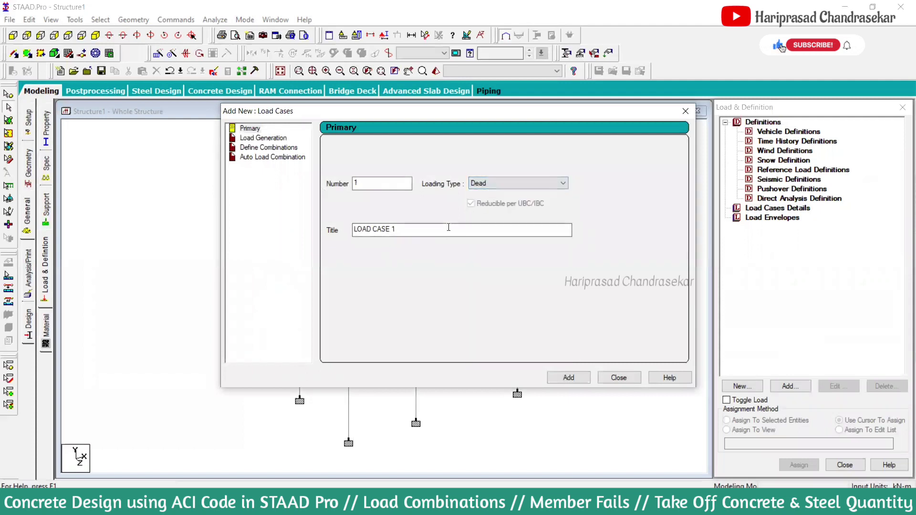
drag(446, 229, 296, 228)
text(DL)
key(Return)
- Add primary load case 2 with loading type Live and the title LL, and finish adding load cases
click(477, 183)
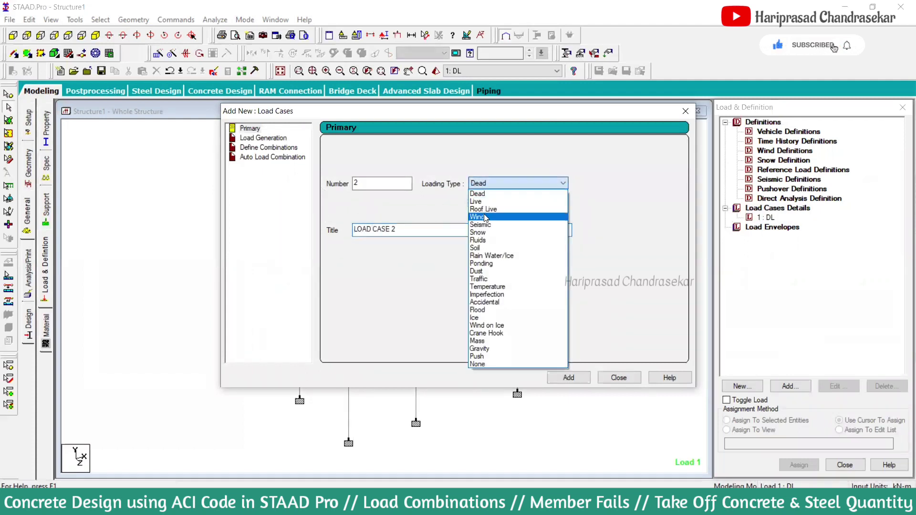
click(477, 202)
drag(458, 229, 261, 232)
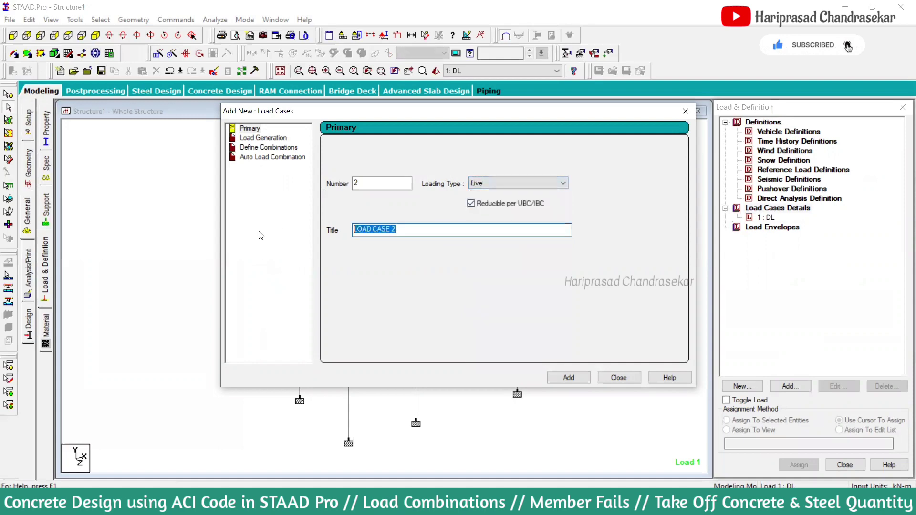
text(LL)
key(Return)
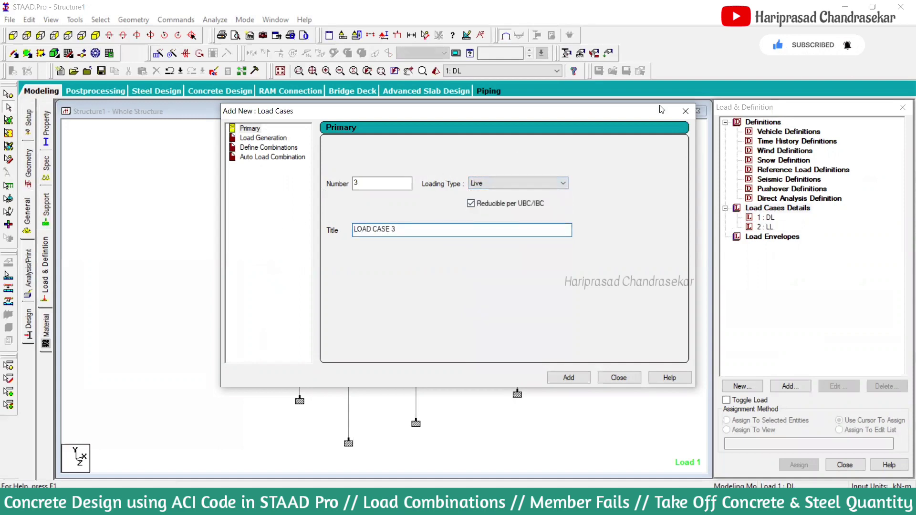
click(686, 111)
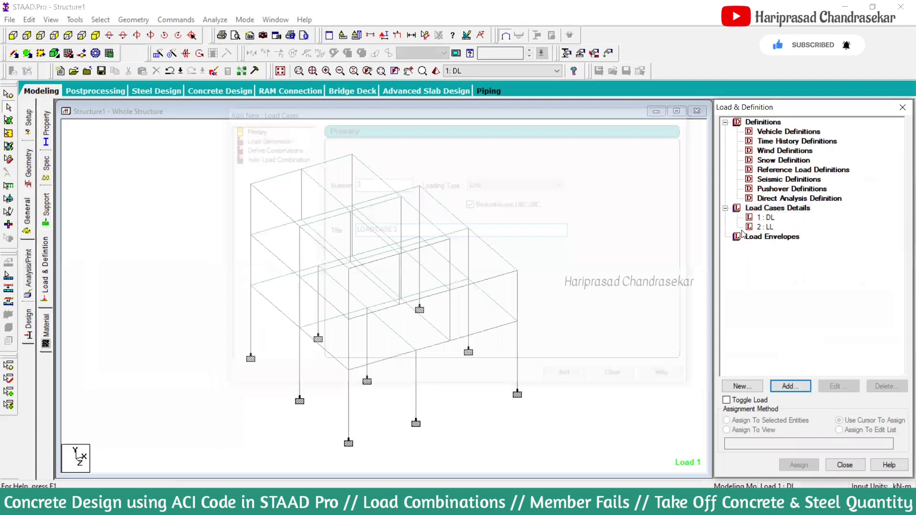
- Add a selfweight load in Y with factor -1 to the DL case and assign it to the whole view
click(766, 227)
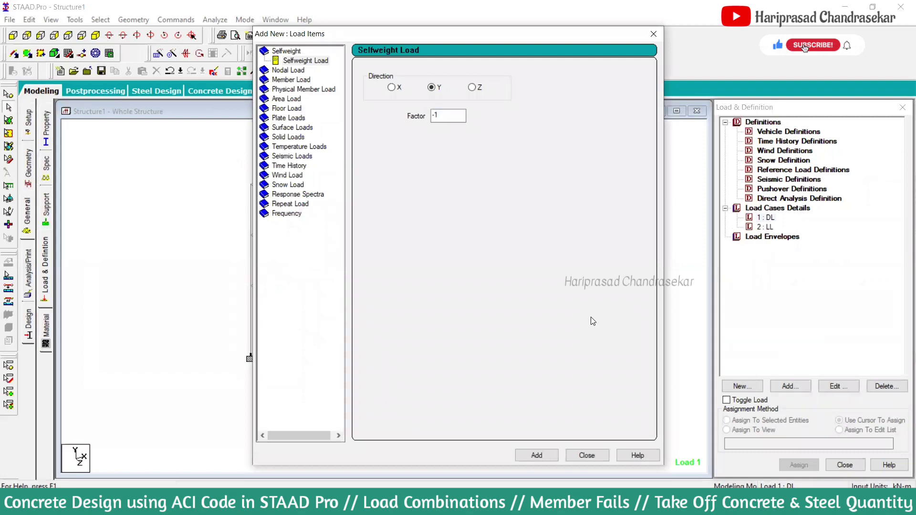
click(653, 34)
click(795, 226)
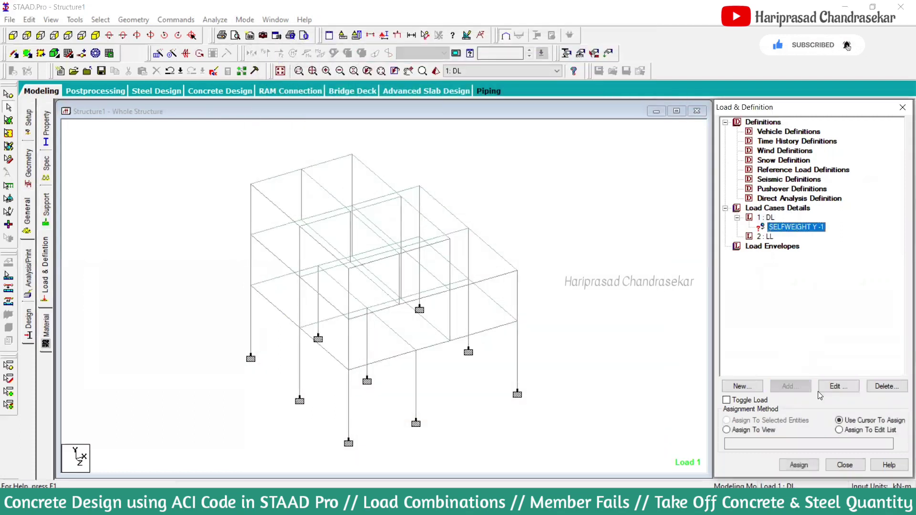
click(761, 430)
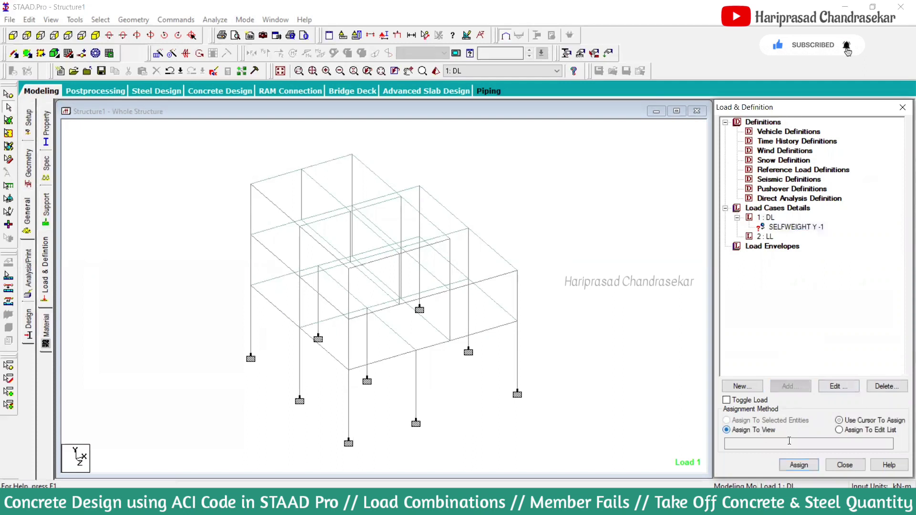
click(799, 465)
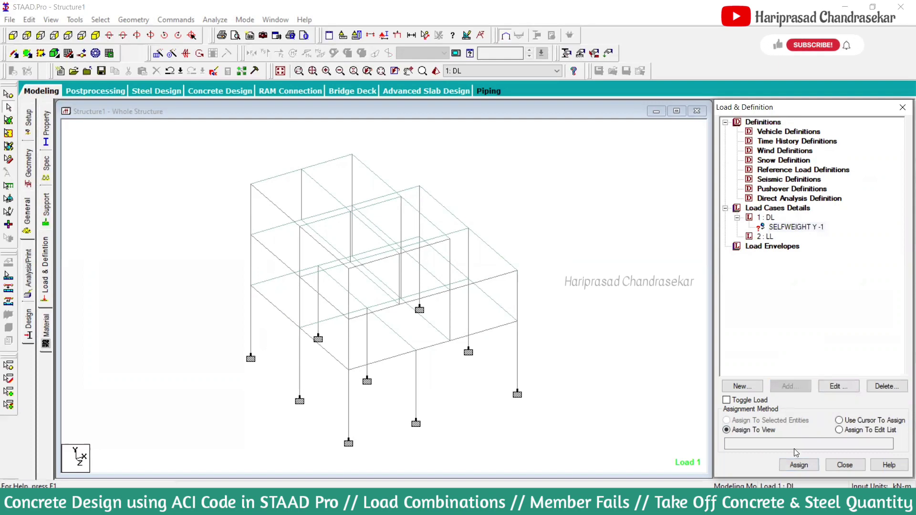
click(800, 465)
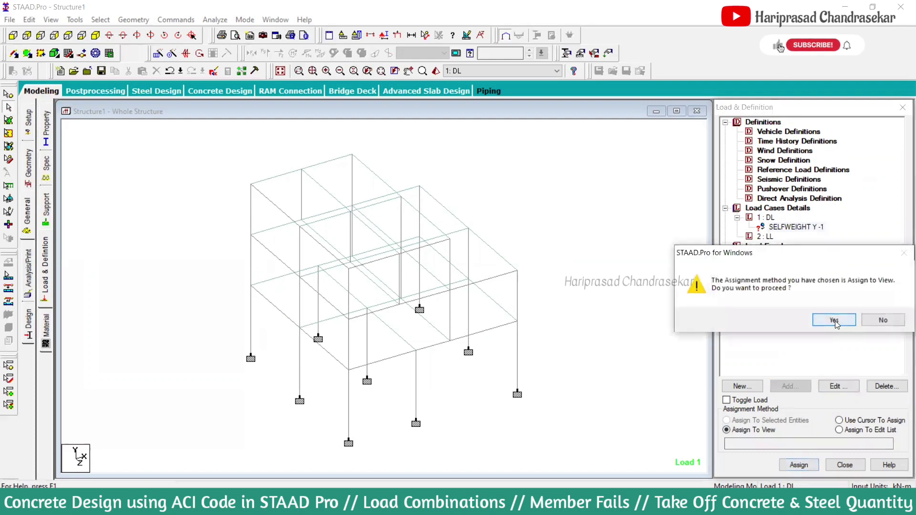
click(834, 319)
- Add a uniform member force of -19 kN/m in the GY direction to the LL case
click(768, 238)
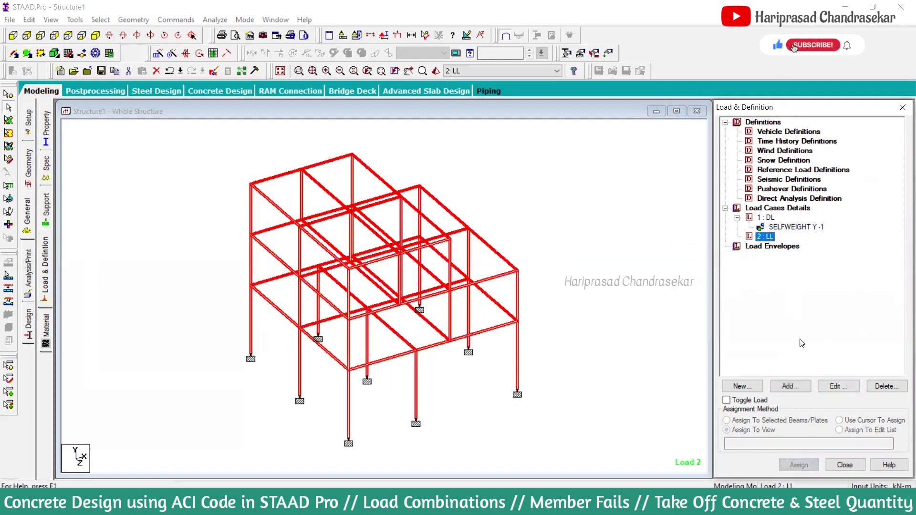
click(799, 385)
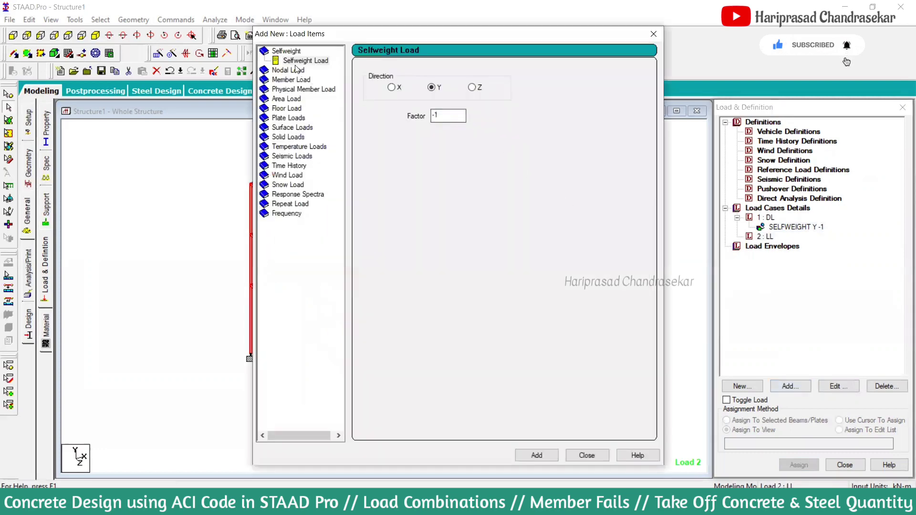
drag(371, 39, 397, 19)
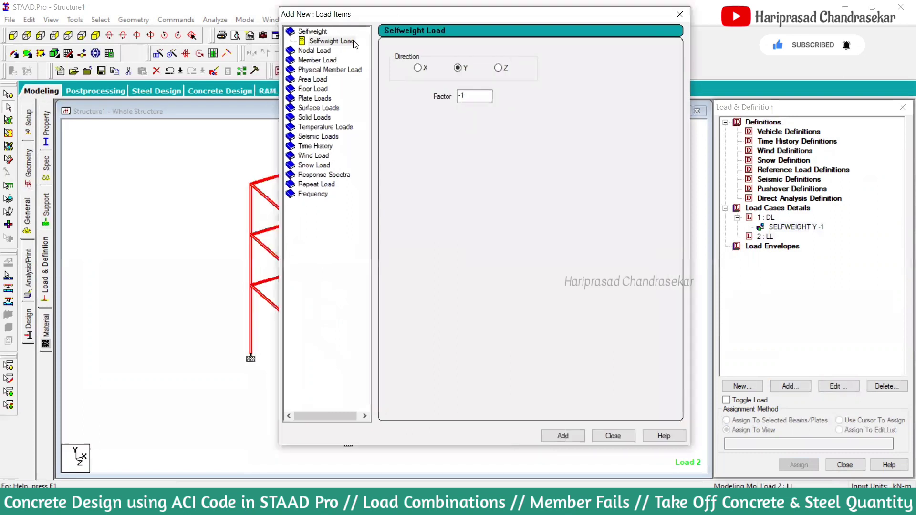
click(319, 51)
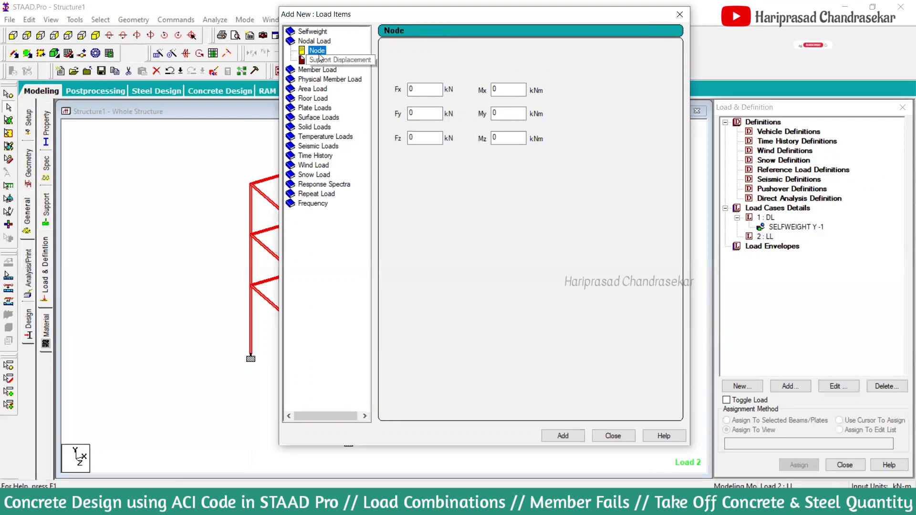
click(350, 61)
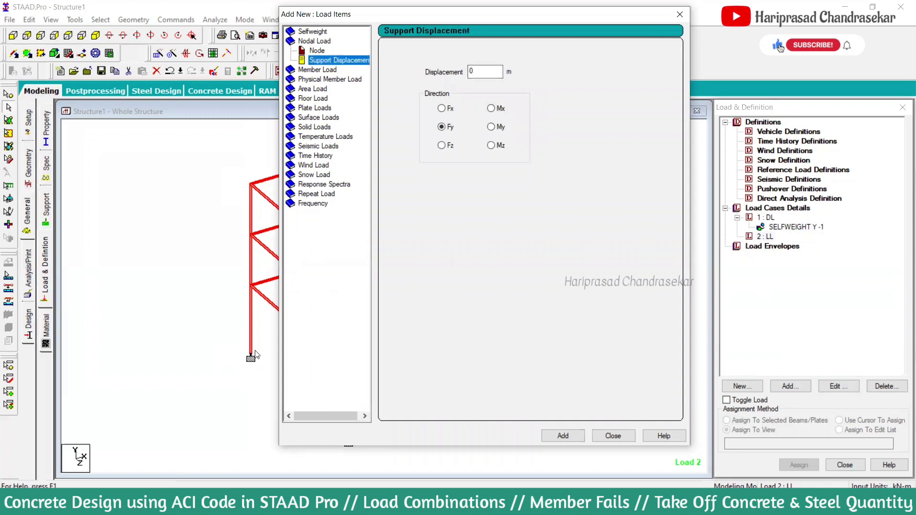
click(325, 70)
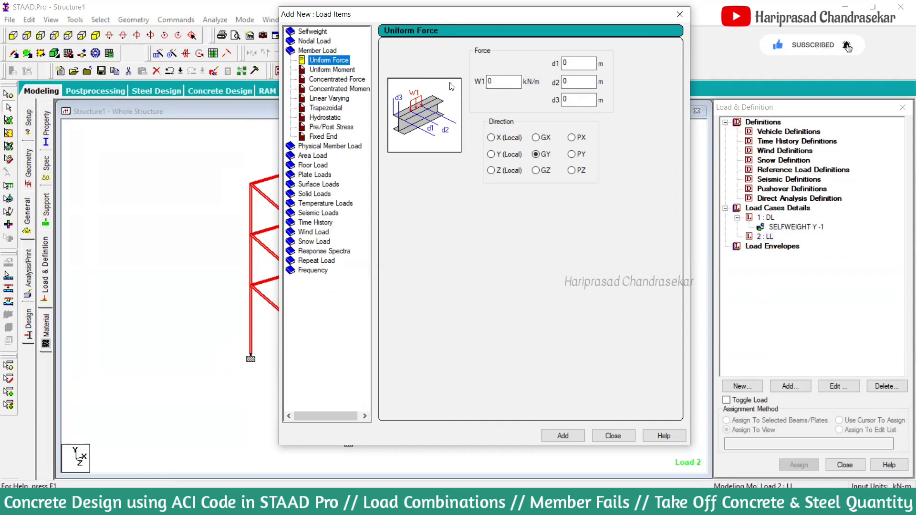
drag(501, 79, 451, 81)
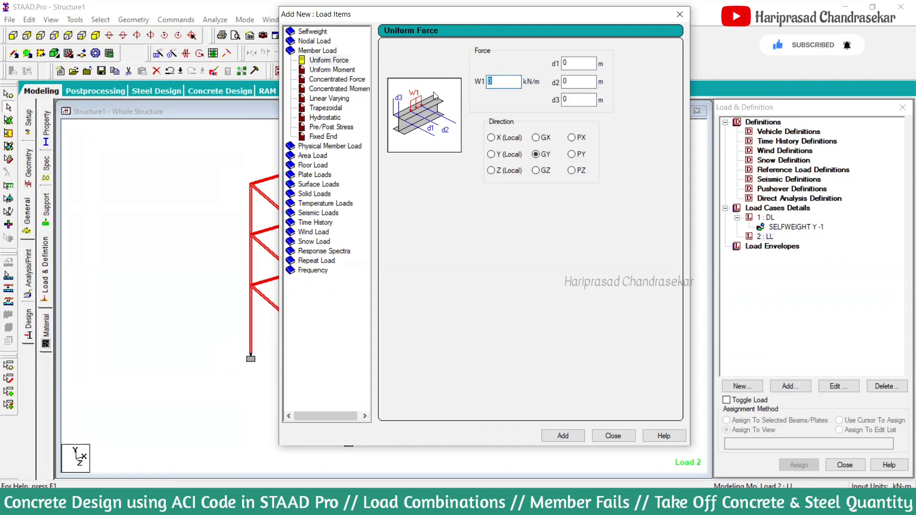
text(-19)
click(571, 439)
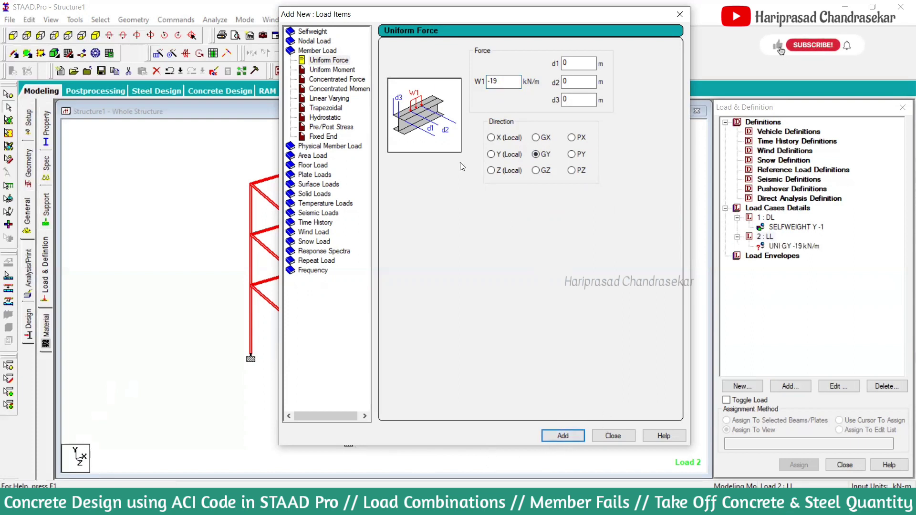
click(612, 435)
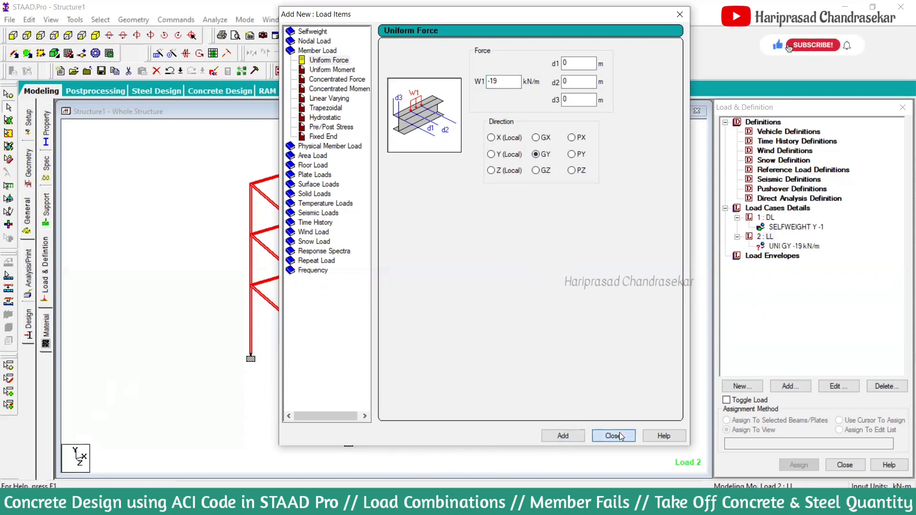
- Clear the member selection and make the UNI GY -19 kN/m load under LL the active load item
click(765, 237)
click(793, 246)
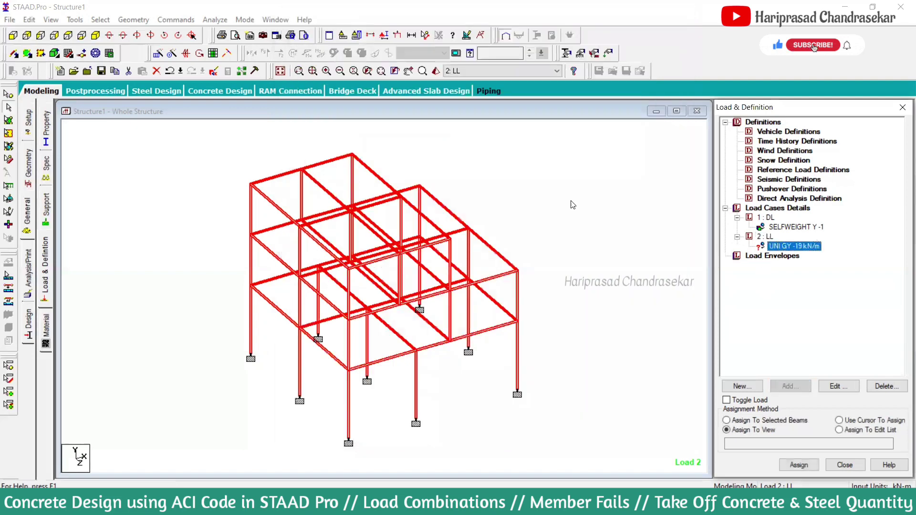
click(553, 210)
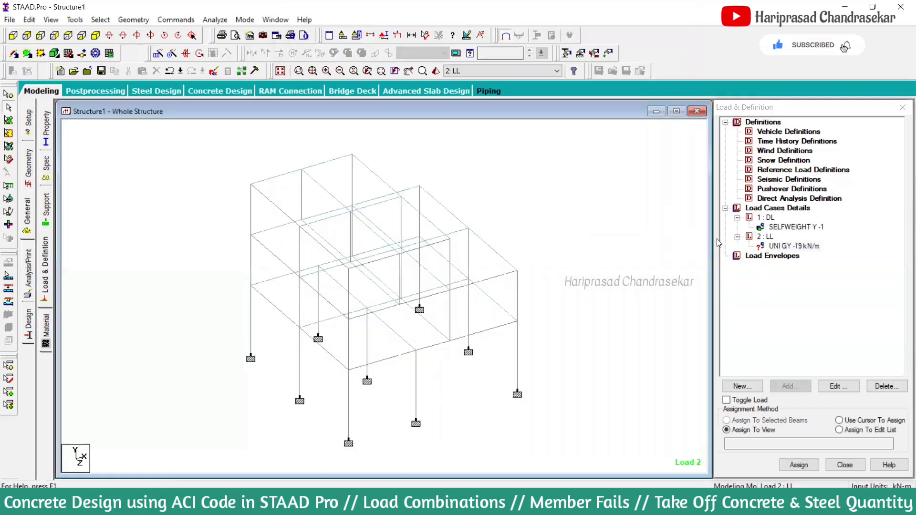
click(794, 255)
click(794, 246)
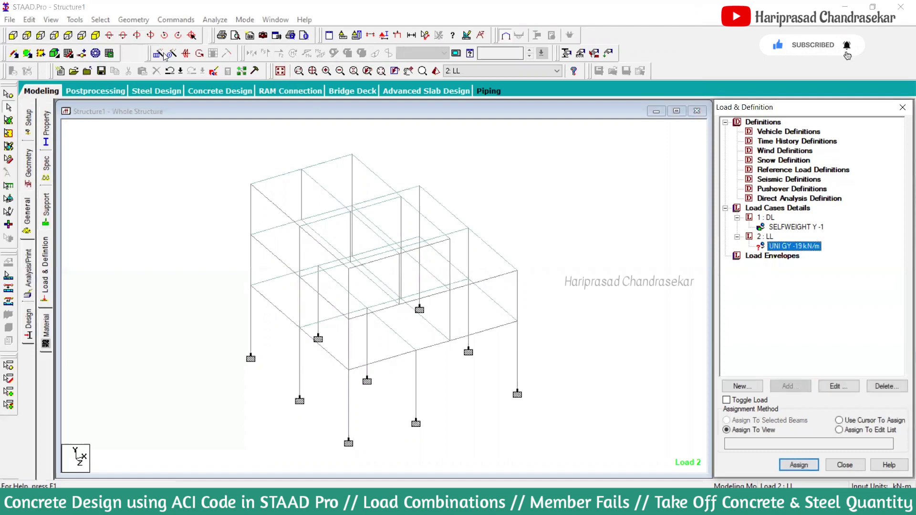
click(100, 19)
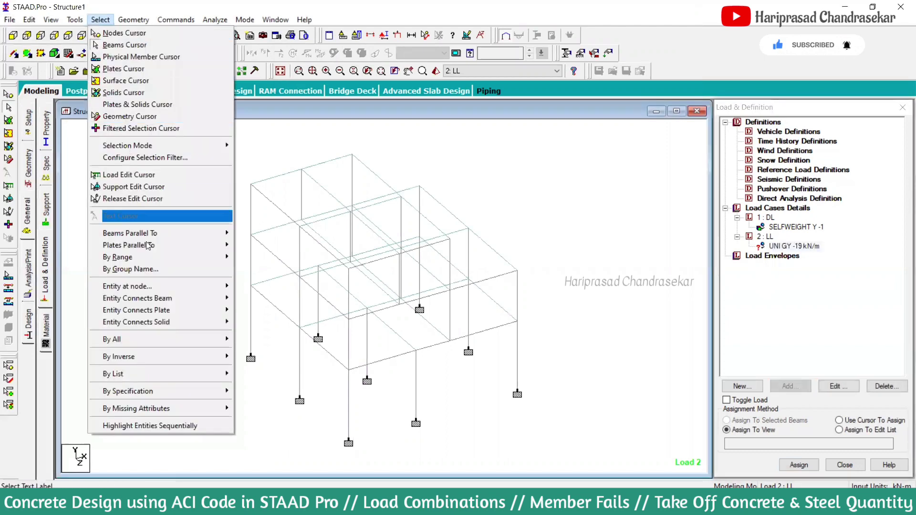
mouse_move(141, 391)
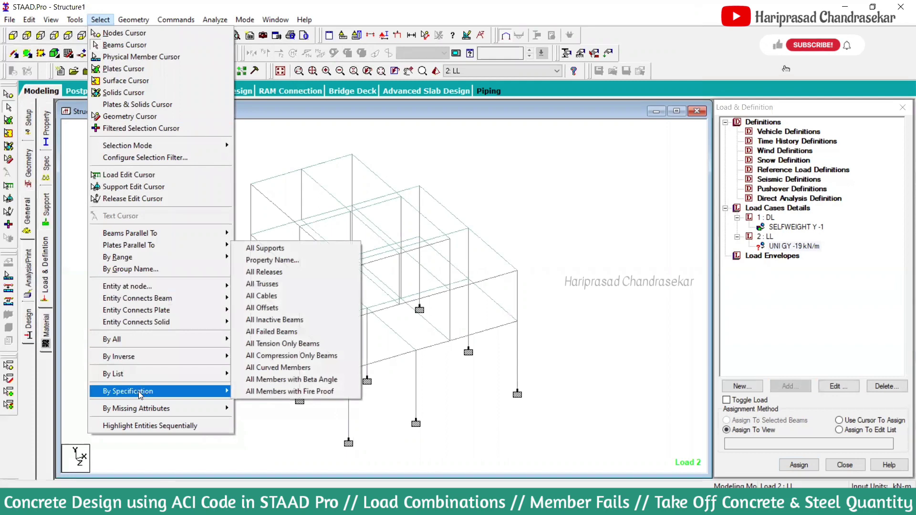
mouse_move(124, 373)
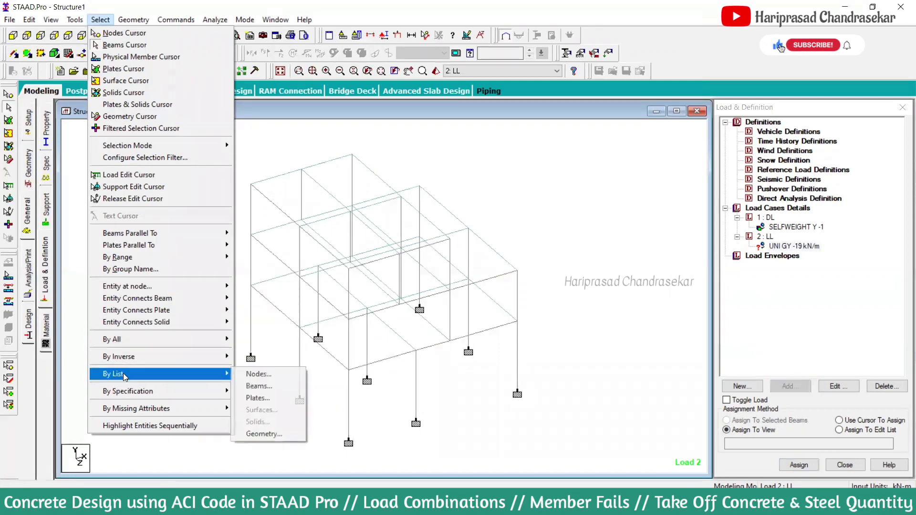
click(256, 386)
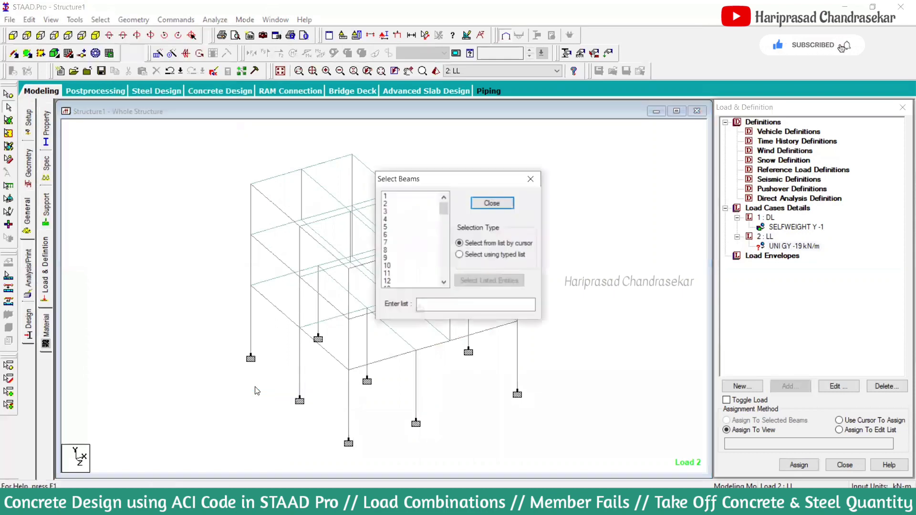
click(530, 179)
- Select all beams parallel to the X axis and all beams parallel to the Z axis
click(100, 20)
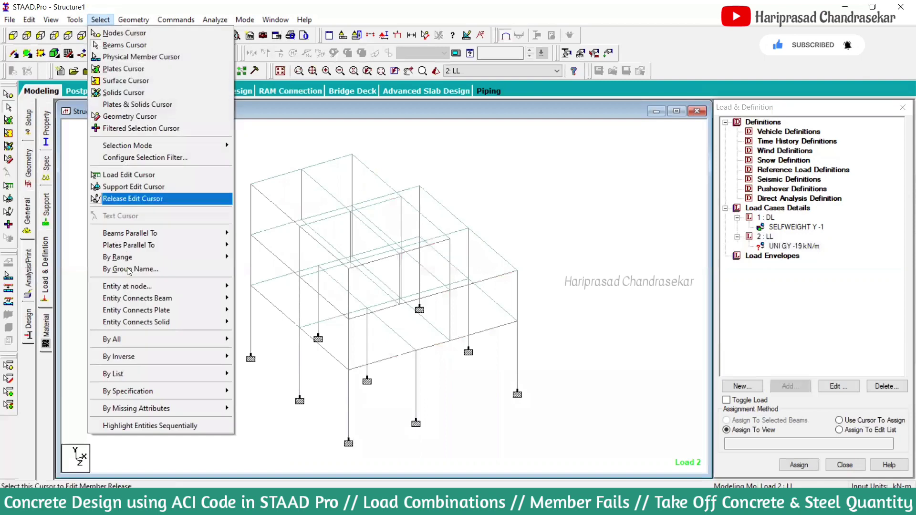
mouse_move(134, 233)
click(249, 233)
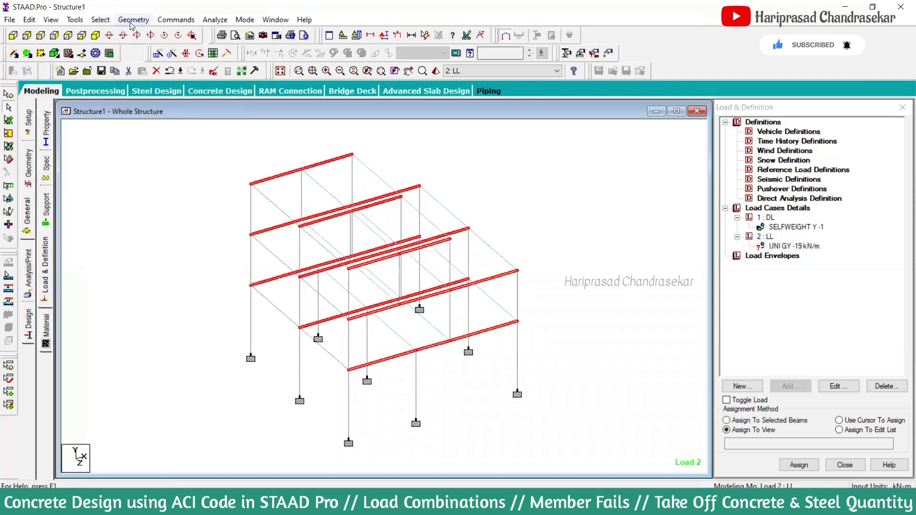
click(133, 19)
mouse_move(100, 20)
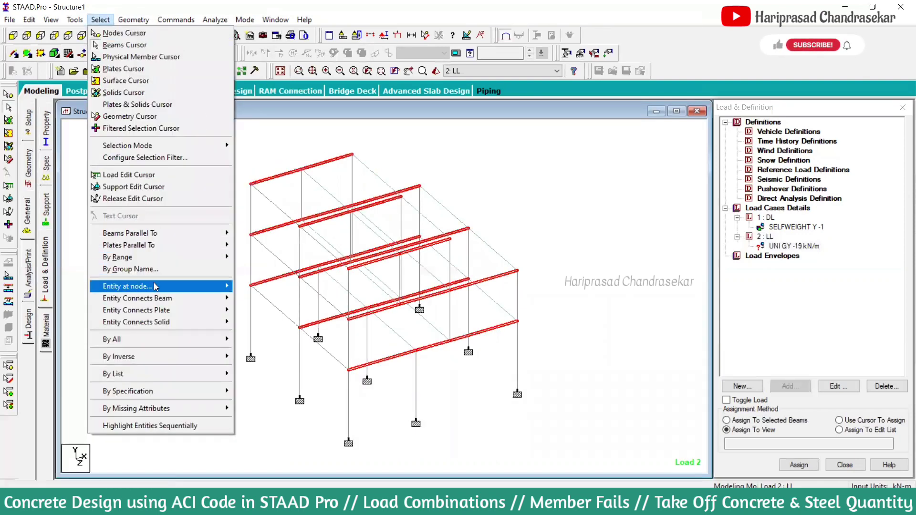
mouse_move(157, 233)
click(251, 258)
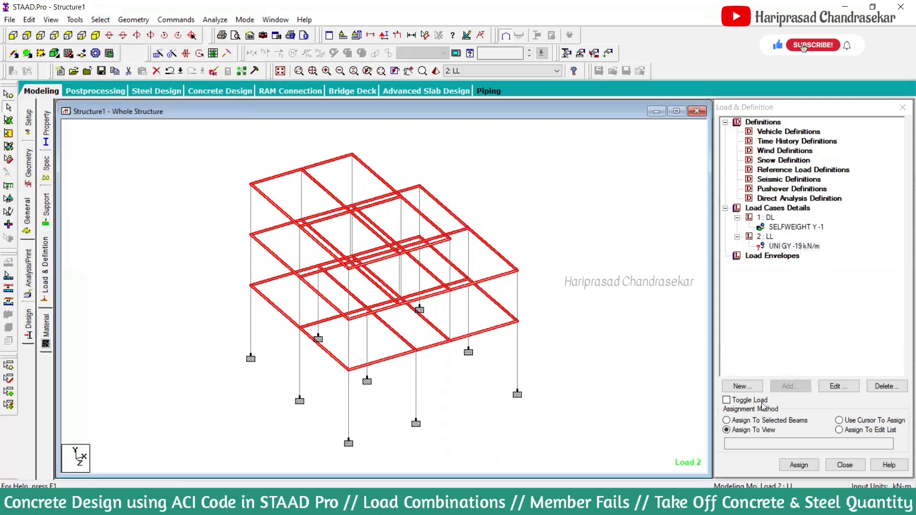
- Assign the UNI GY -19 kN/m load to the selected beams and clear the beam selection
click(761, 420)
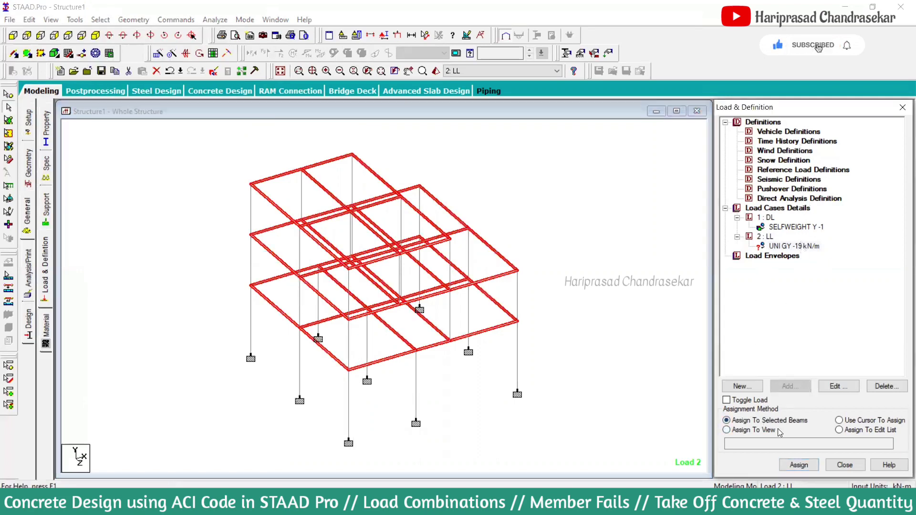
click(799, 464)
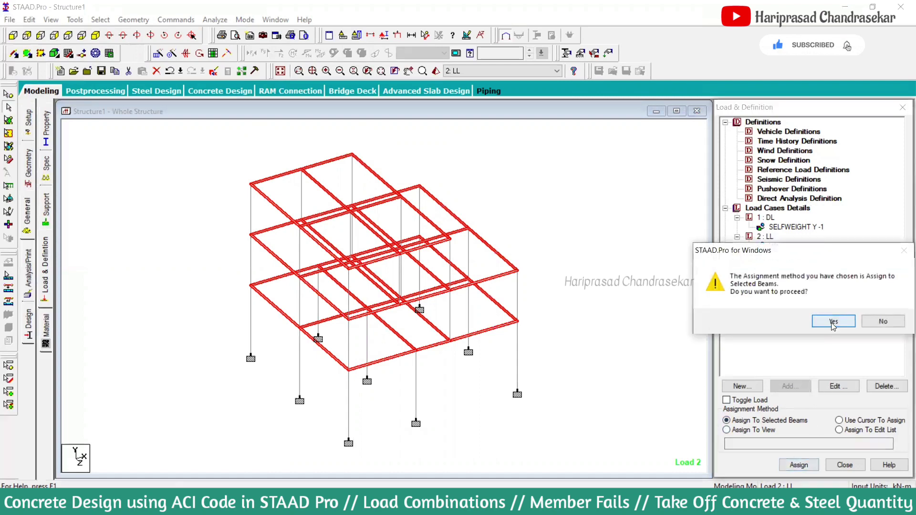
click(832, 322)
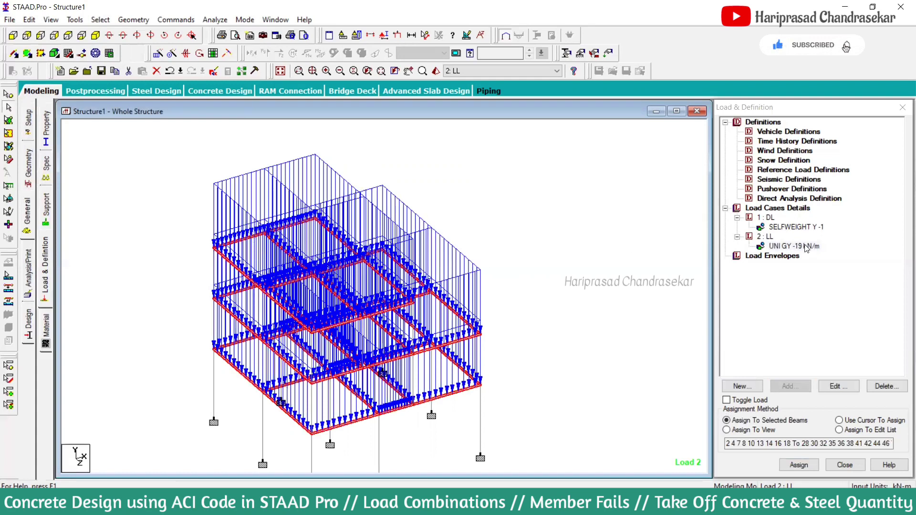
click(513, 161)
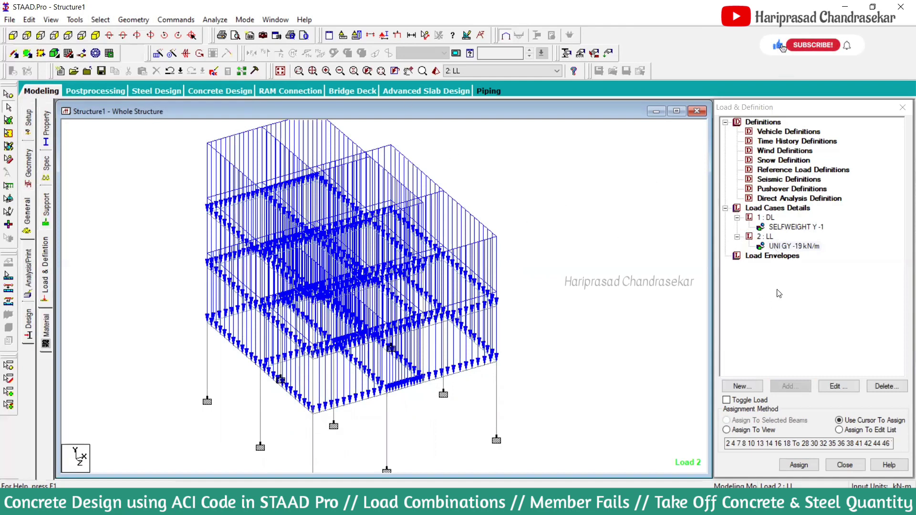
click(794, 246)
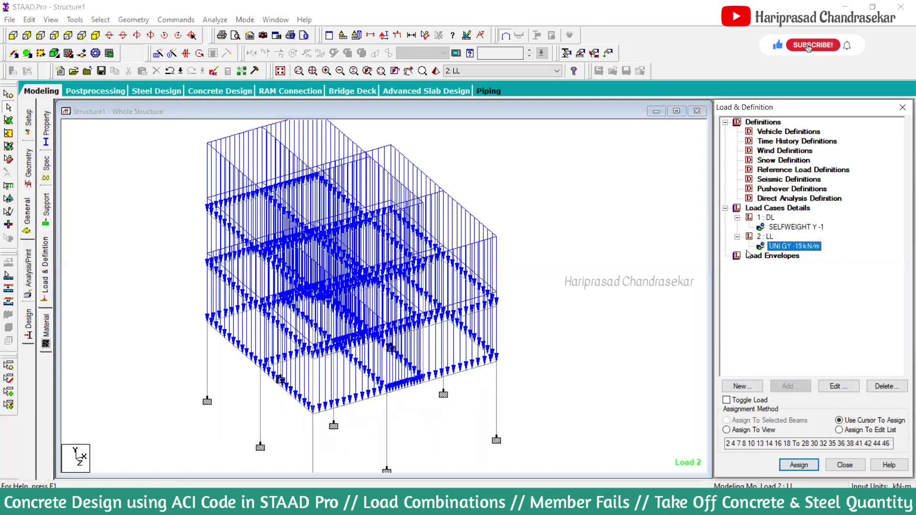
click(564, 211)
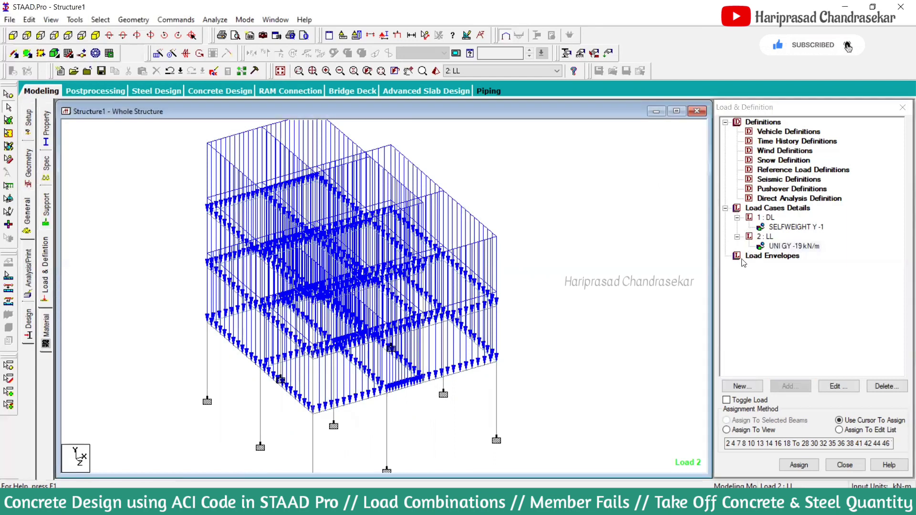
- Start a floor load for the LL case with a pressure of -3.5 kN/m2, and save the modified structure
click(765, 237)
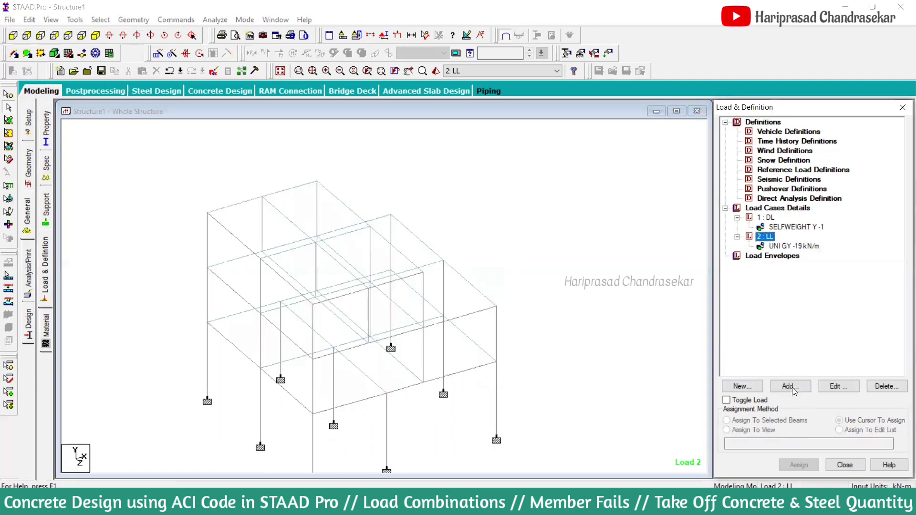
click(791, 387)
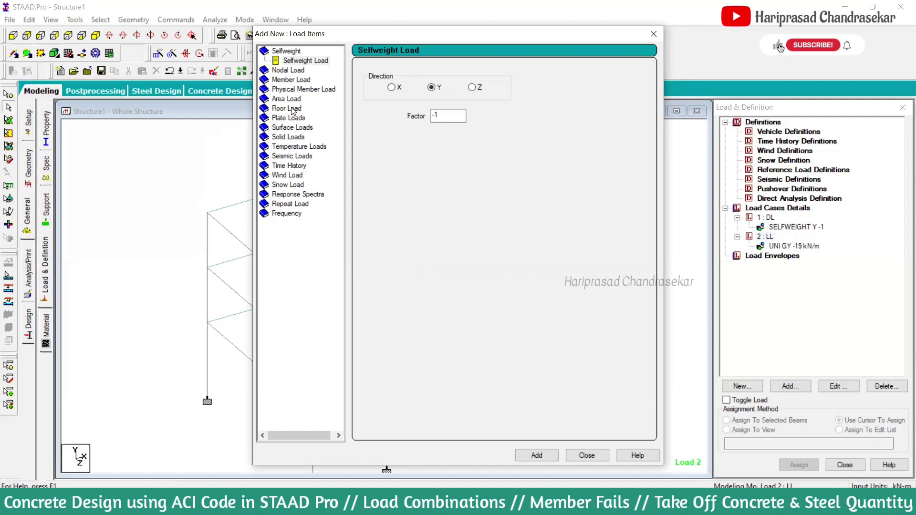
click(292, 109)
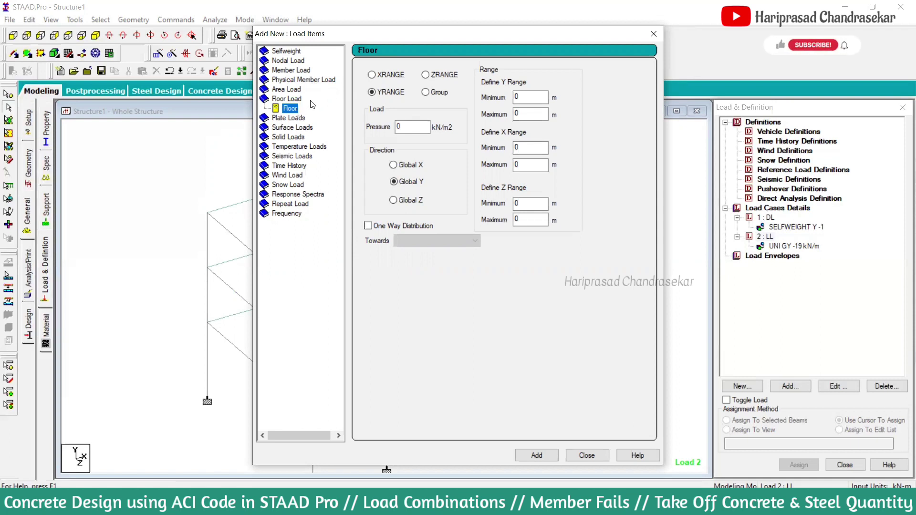
double_click(420, 128)
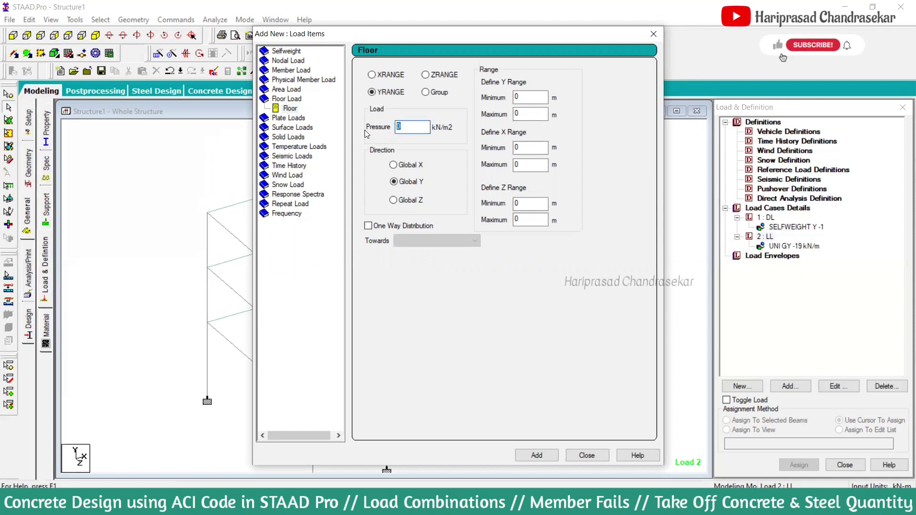
text(-3.5)
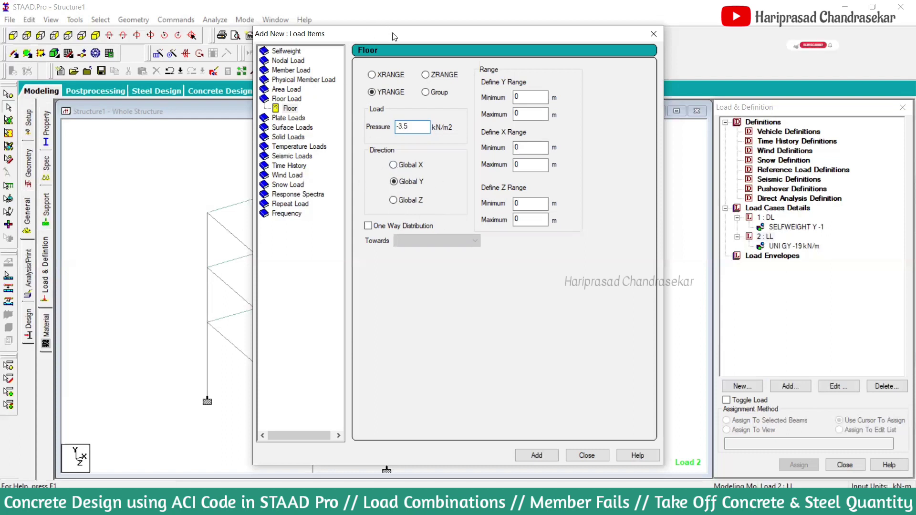
drag(393, 36, 509, 15)
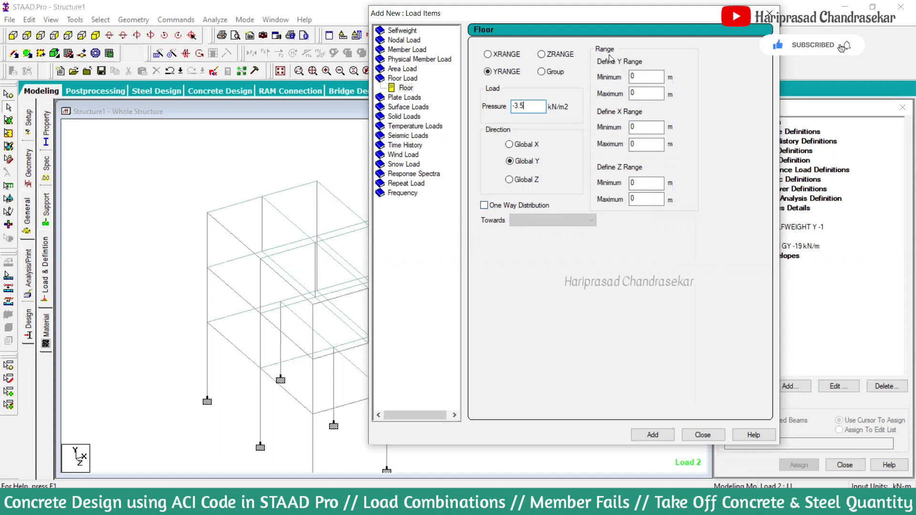
drag(561, 21, 667, 17)
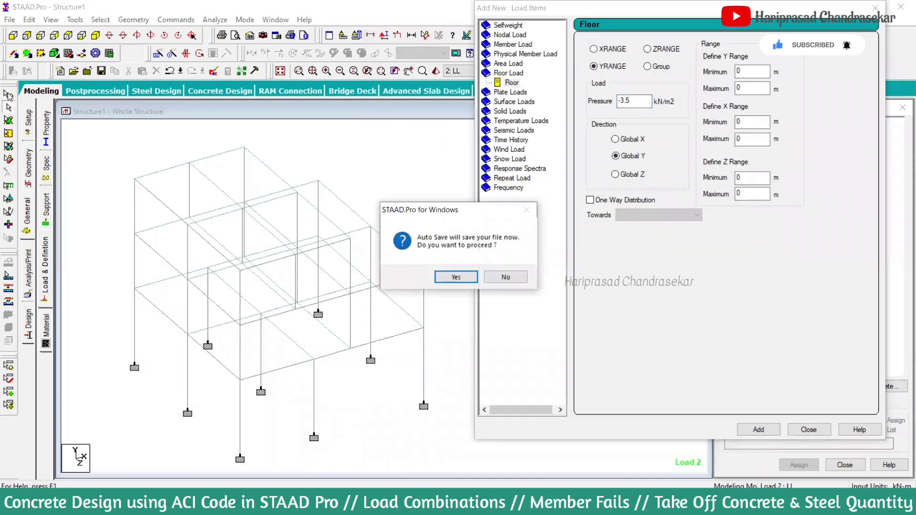
click(457, 278)
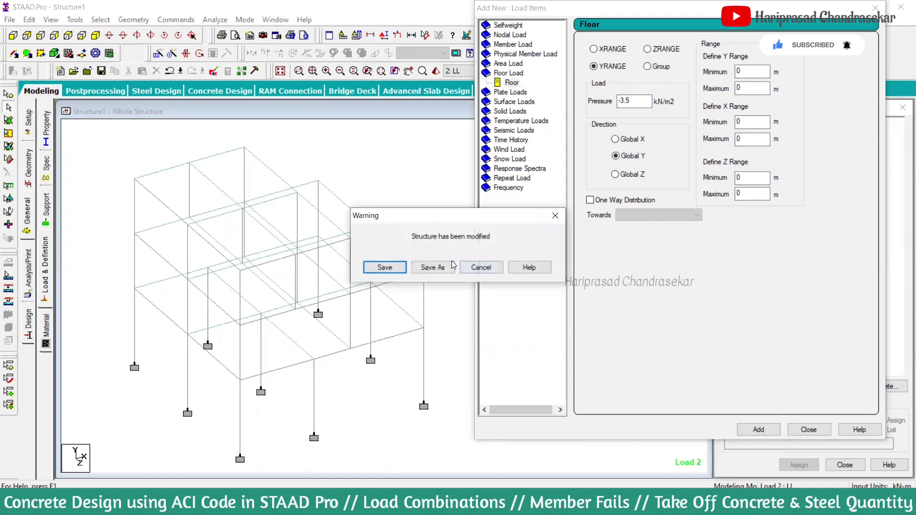
click(403, 271)
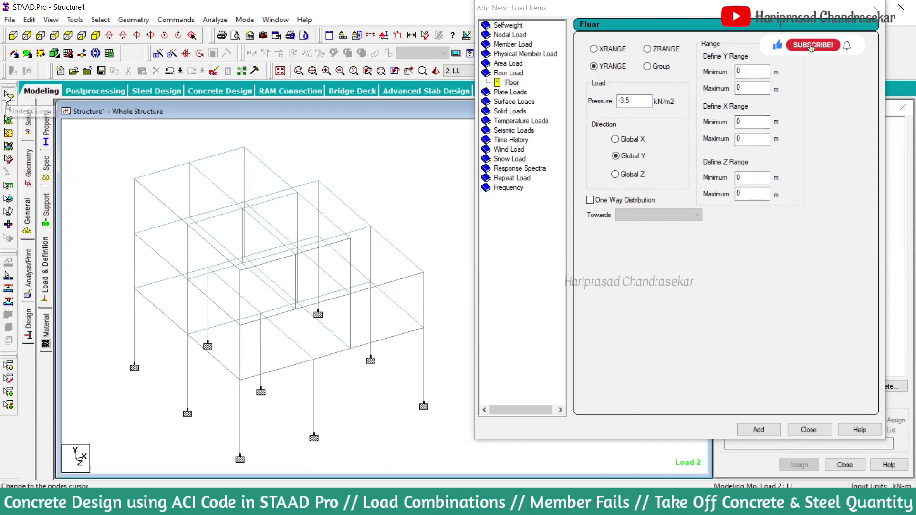
- Look up the first-floor corner node's coordinates at the origin side and set the floor load's minimum Y range to 4 m
click(7, 97)
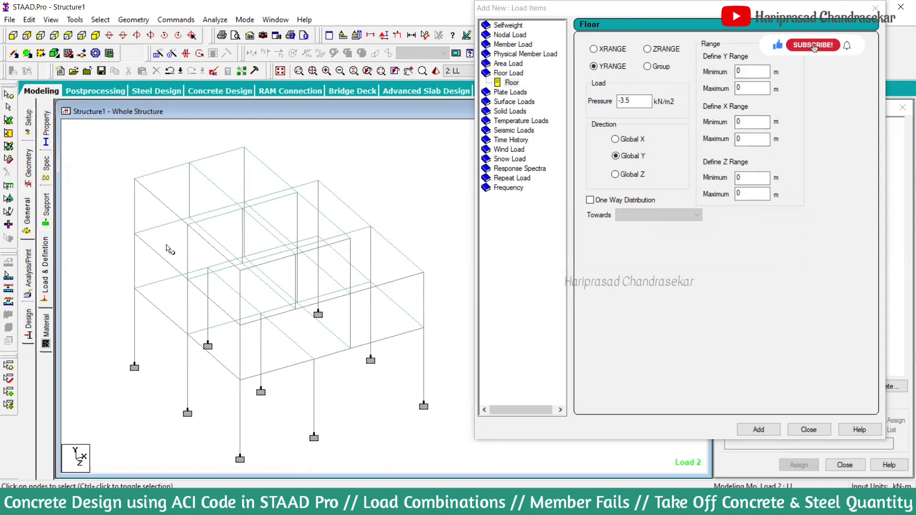
double_click(134, 288)
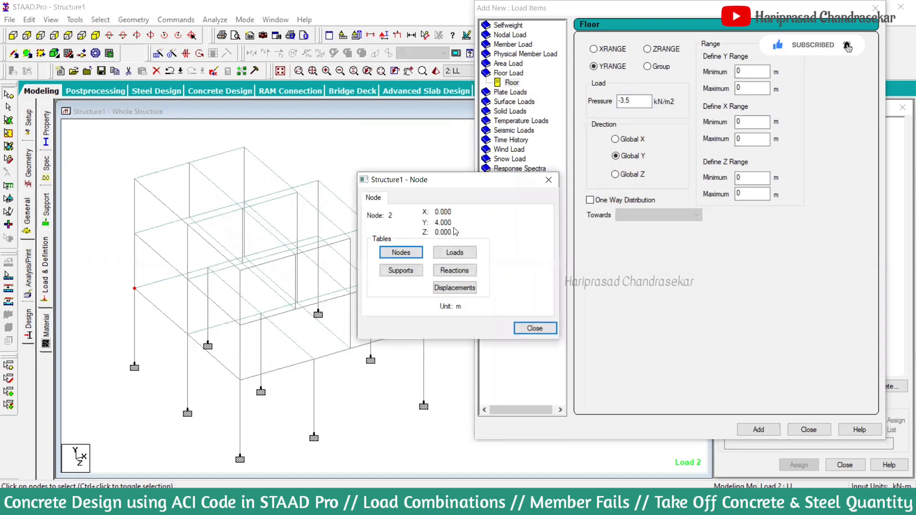
click(752, 89)
double_click(750, 71)
text(4)
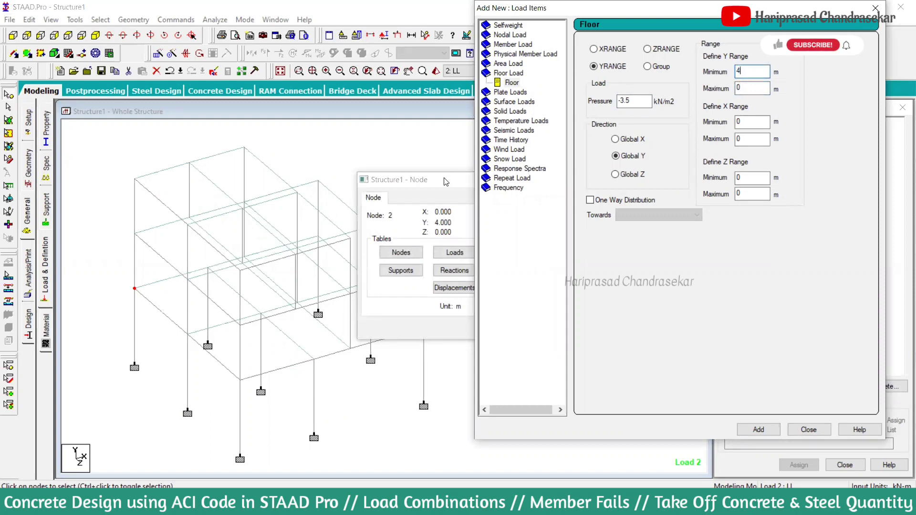
drag(444, 179, 351, 172)
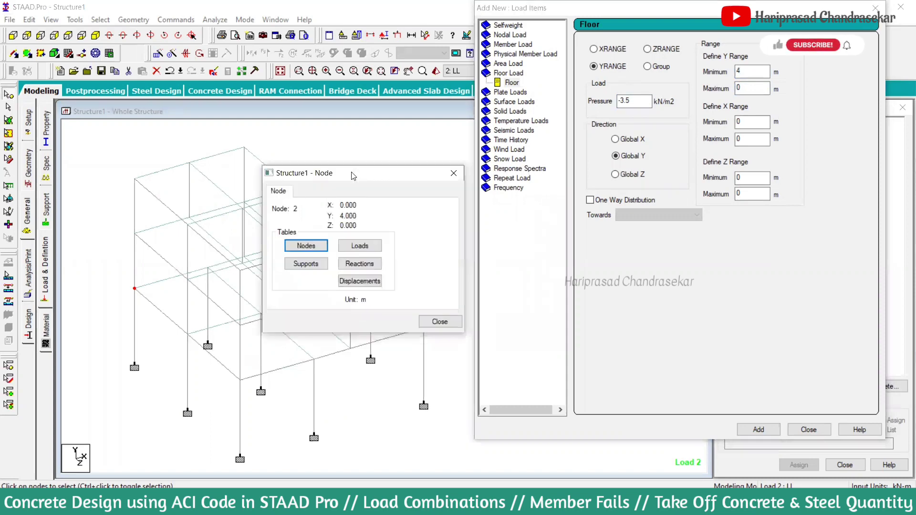
click(460, 173)
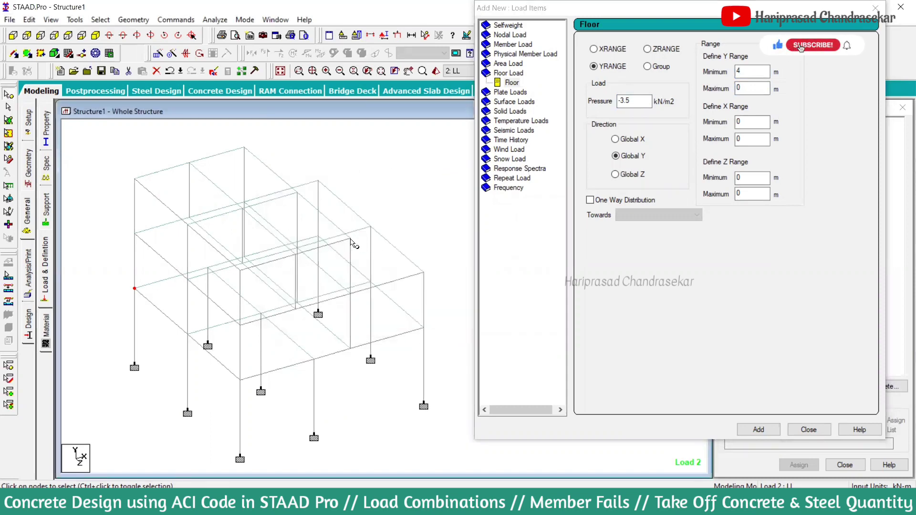
- Look up the coordinates of the opposite roof corner node and set the floor load's maximum Y range to 10 m
double_click(351, 238)
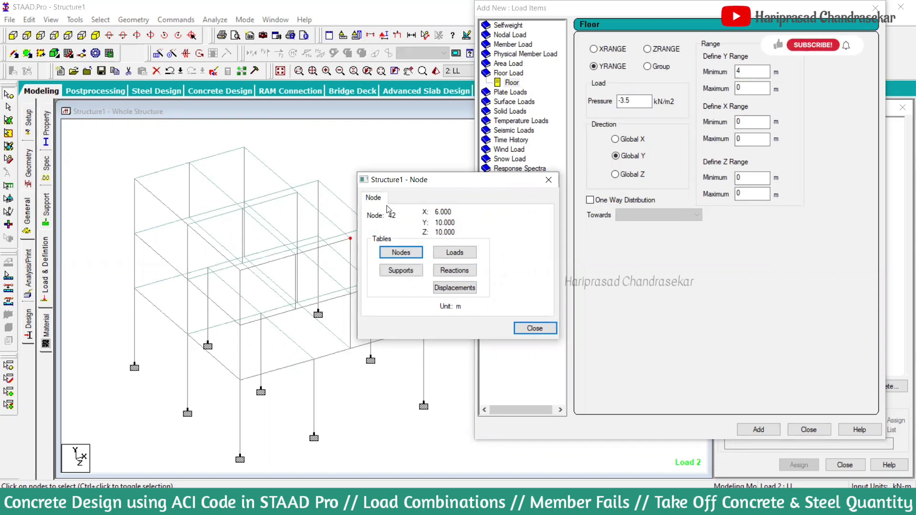
drag(399, 181, 441, 172)
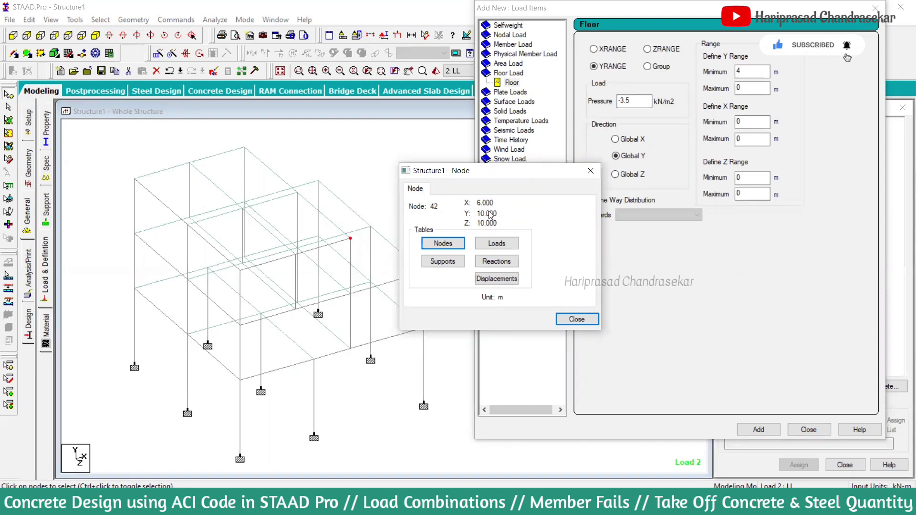
click(590, 171)
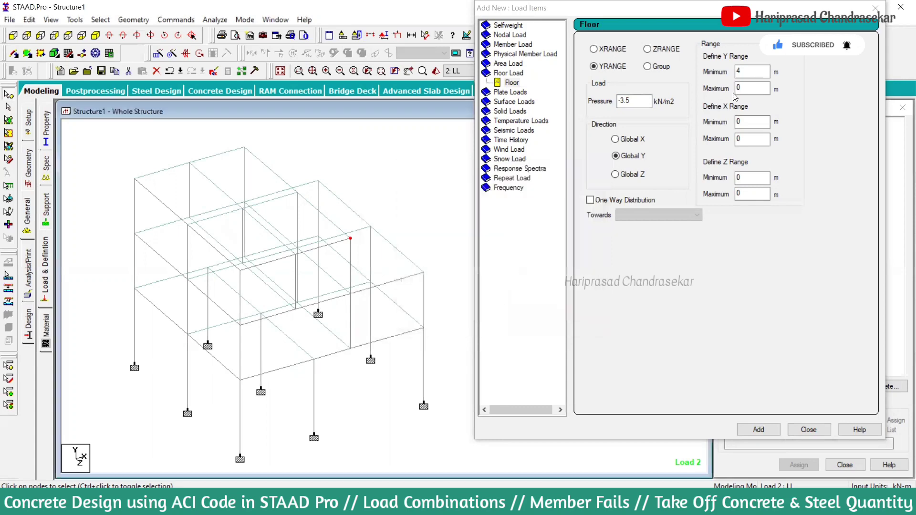
click(697, 97)
text(10)
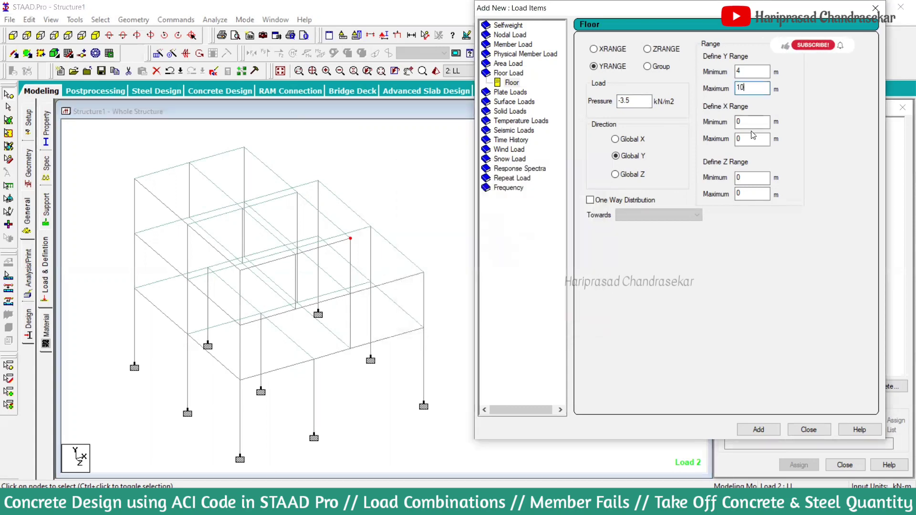
- Set the floor load's maximum X range to 6 m and maximum Z range to 10 m, and add it to the LL case
key(Tab)
key(Tab)
text(6)
key(Tab)
key(Tab)
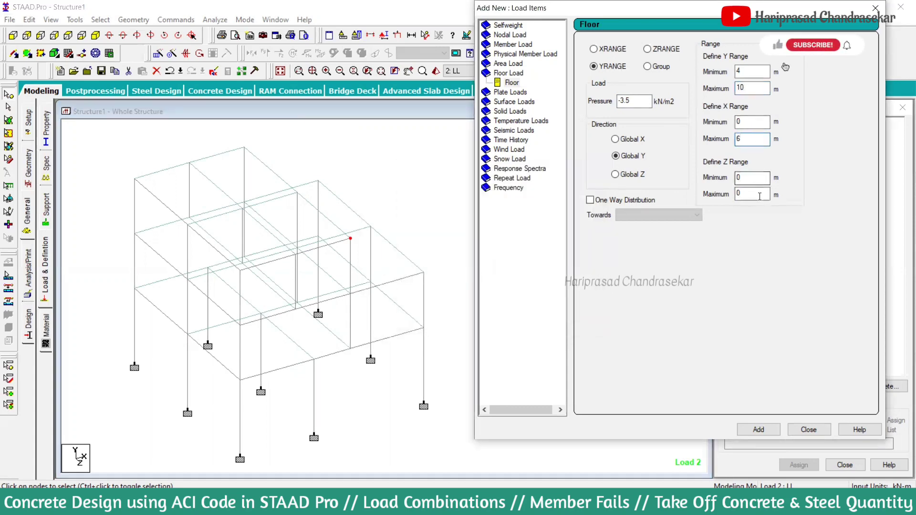
text(10)
click(765, 432)
click(808, 429)
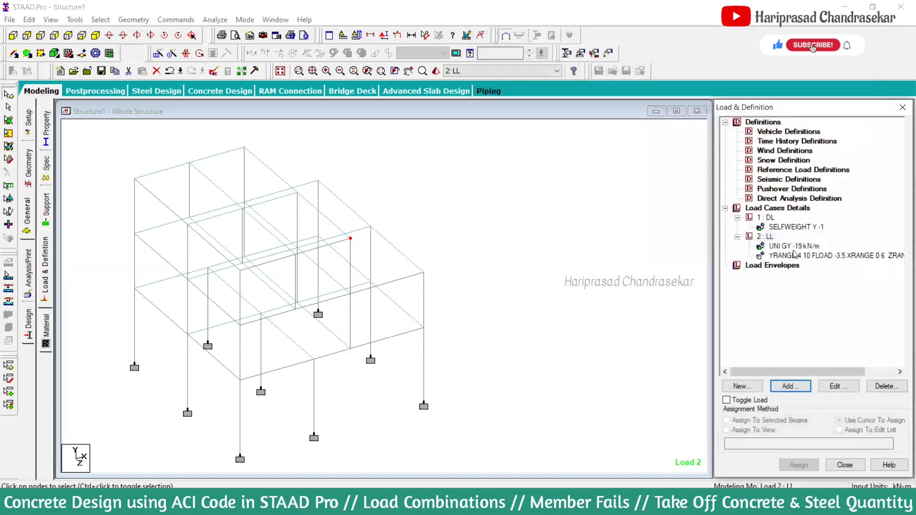
- Look up the coordinates of the outer second-level corner node beyond the area covered by the floor load
middle_drag(422, 242, 496, 267)
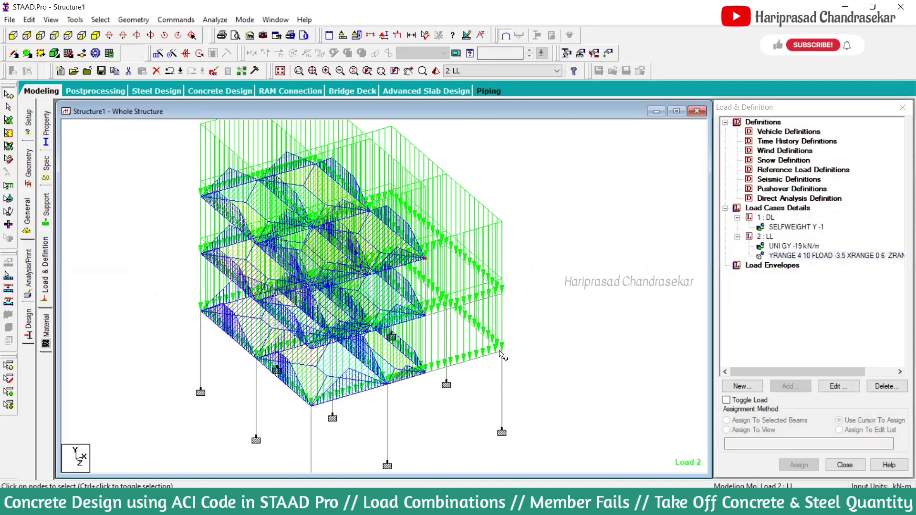
double_click(505, 295)
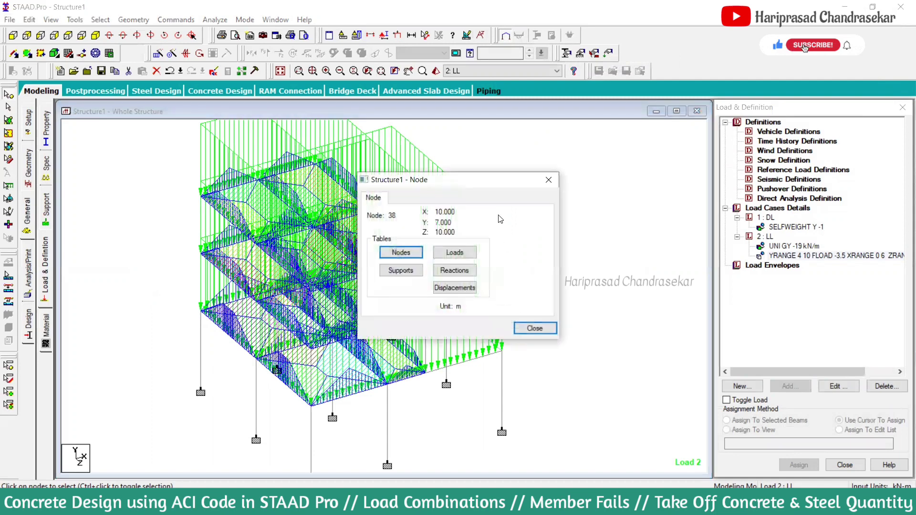
click(548, 180)
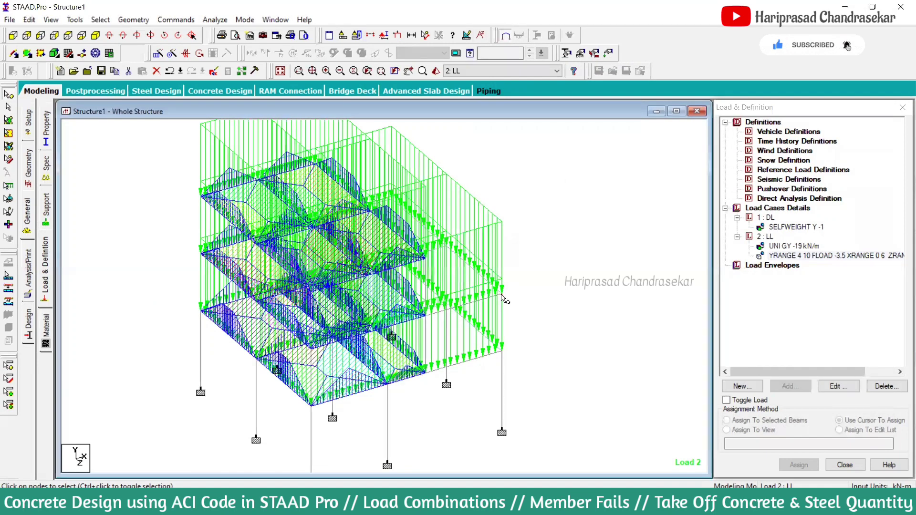
double_click(501, 295)
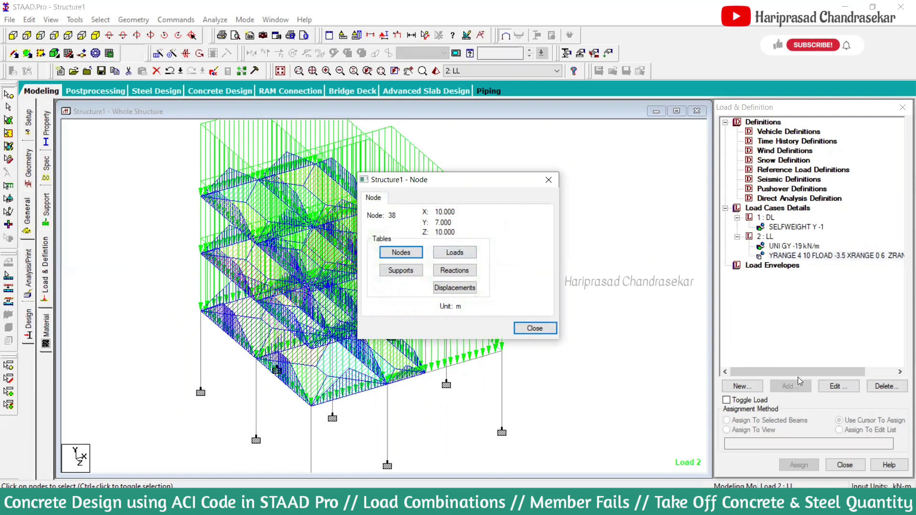
- Edit the LL case's floor load so that its maximum X range is 10 m, and apply the change
click(835, 388)
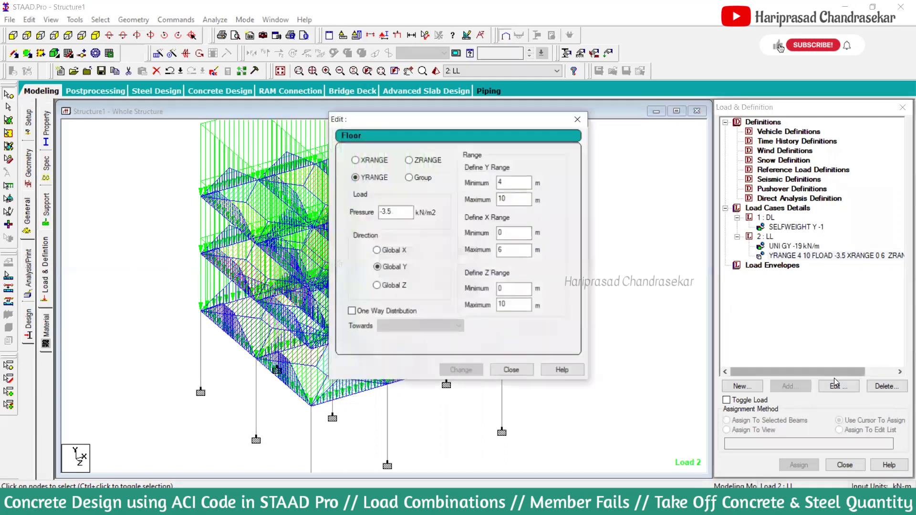
drag(510, 124, 781, 125)
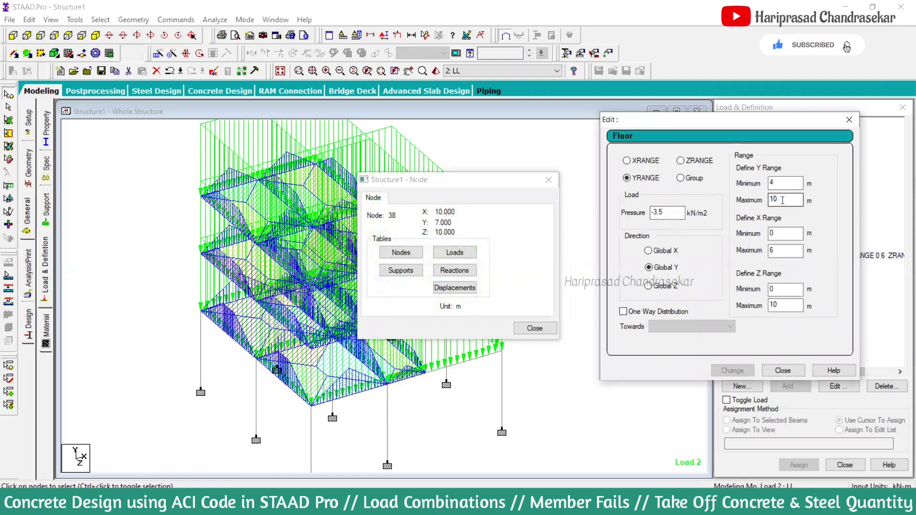
drag(788, 200, 742, 201)
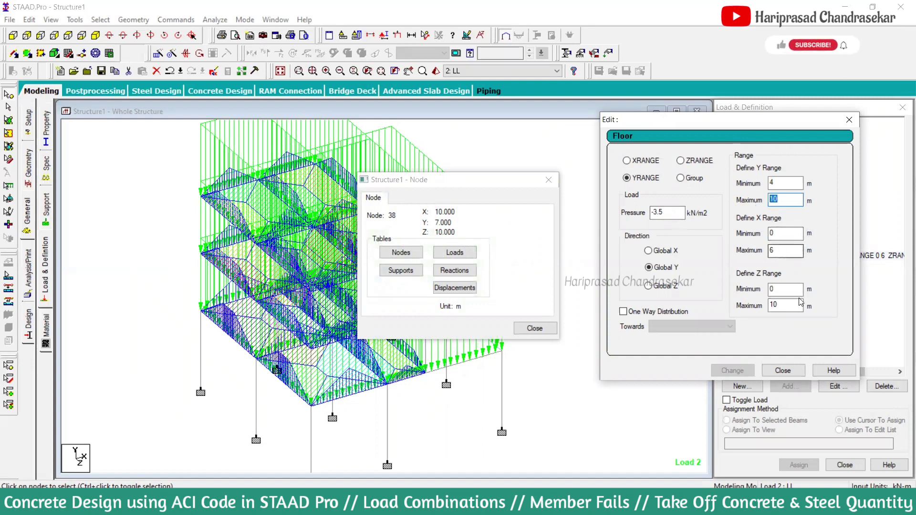
click(774, 246)
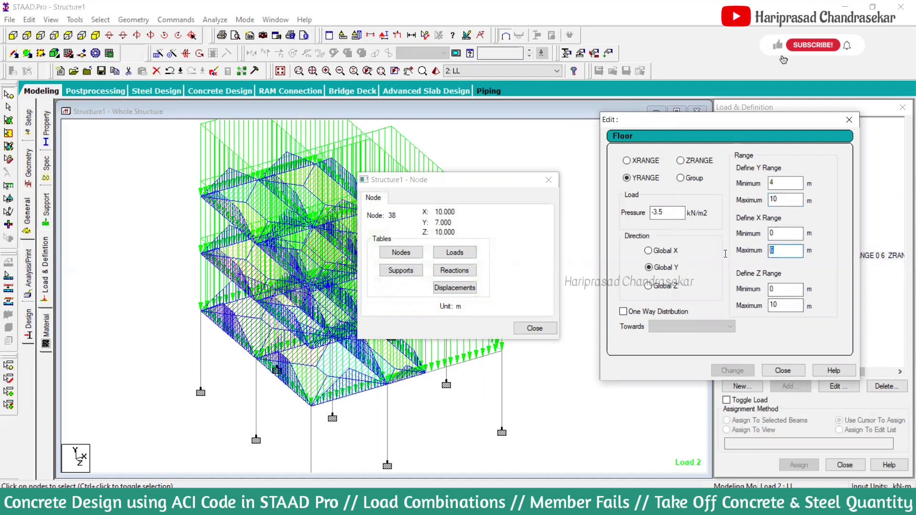
key(BackSpace)
text(10)
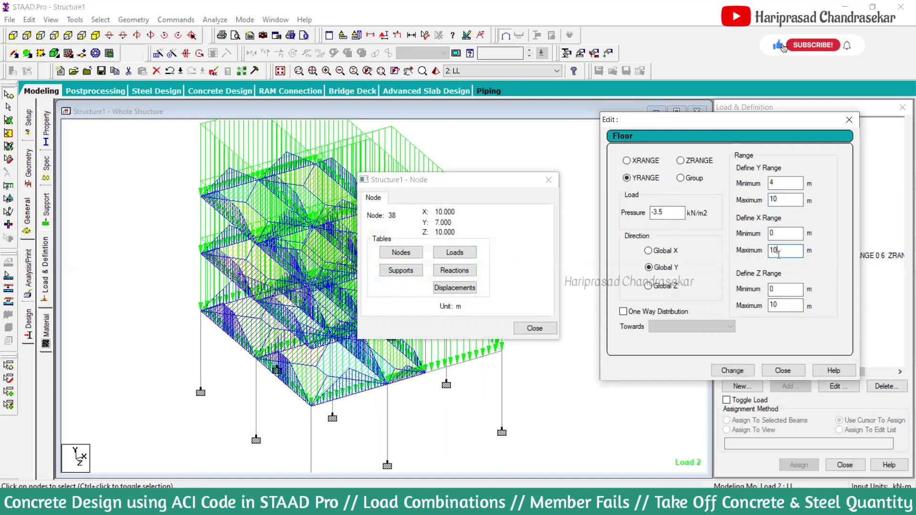
click(734, 371)
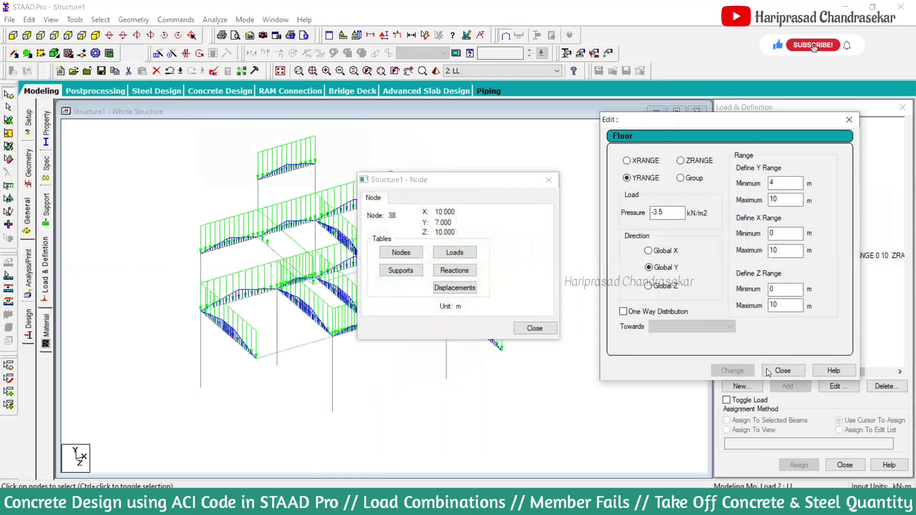
click(781, 370)
click(534, 328)
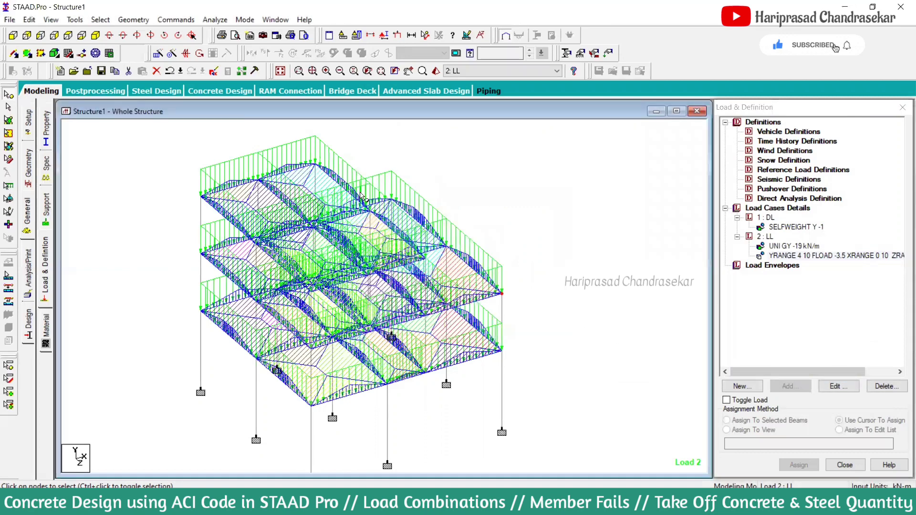
- Look up the coordinates of the first-floor corner node at the origin side, then clear the node selection
middle_drag(538, 220, 587, 201)
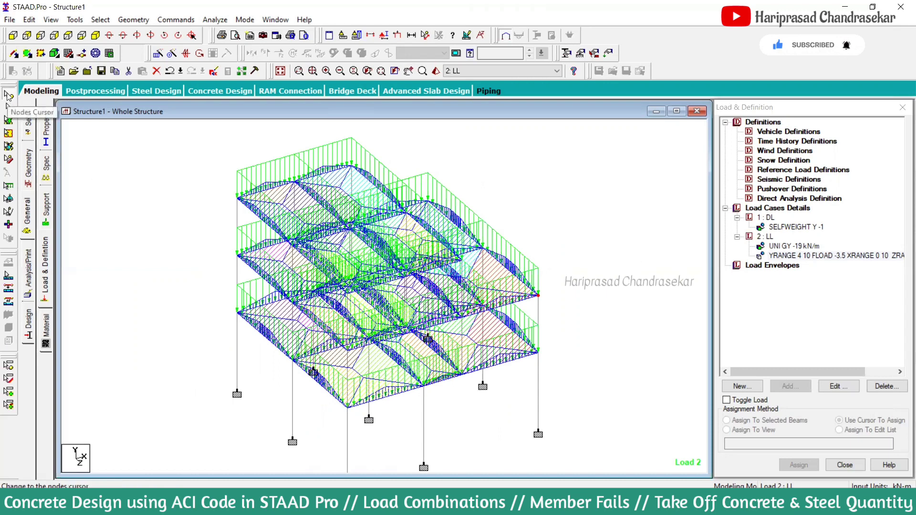
double_click(237, 313)
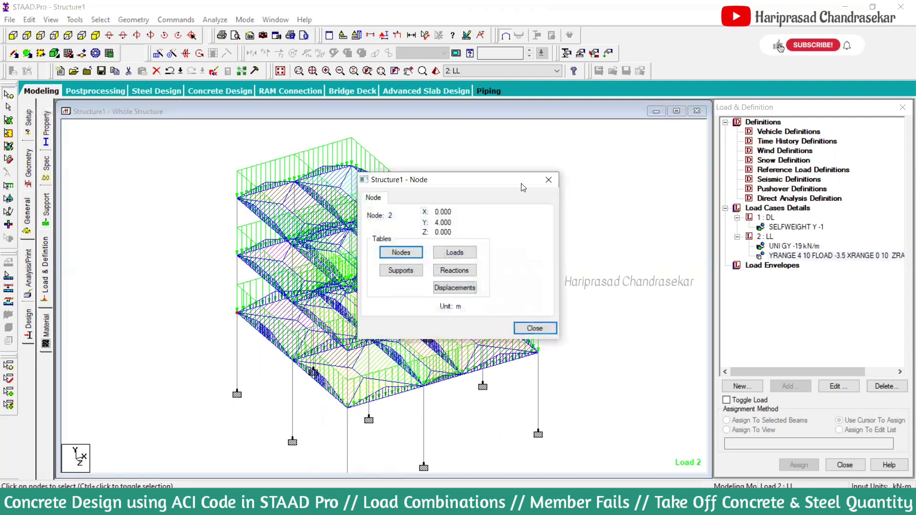
click(549, 180)
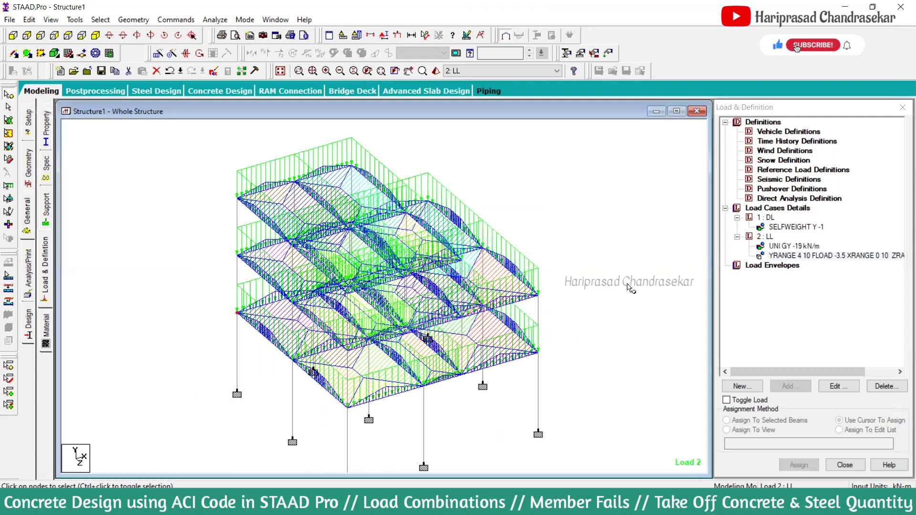
click(562, 303)
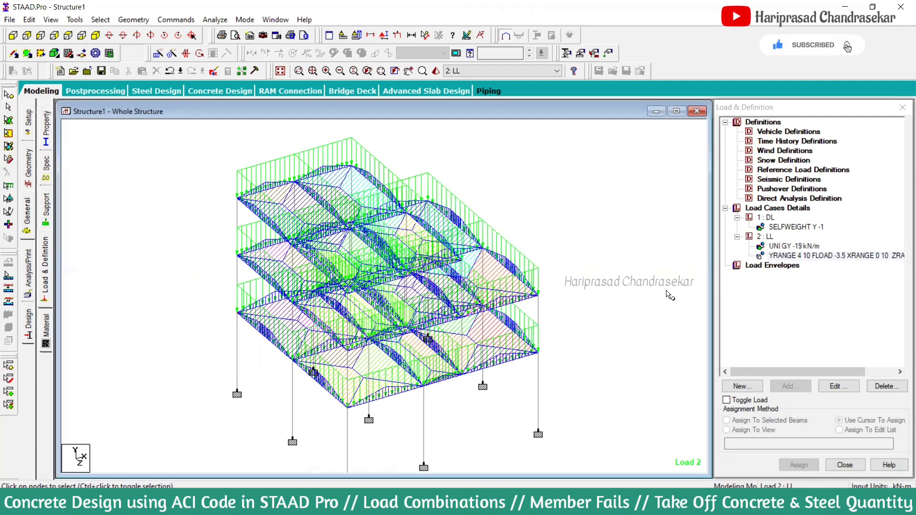
click(789, 256)
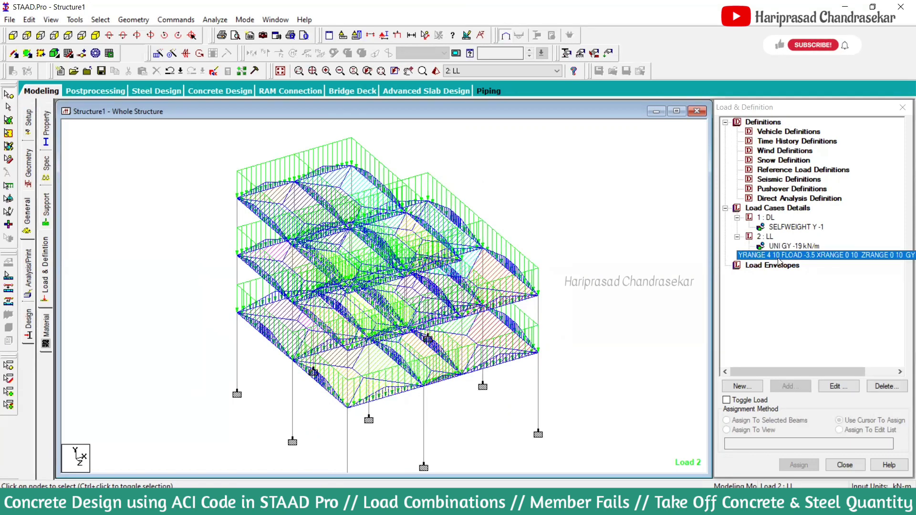
click(767, 237)
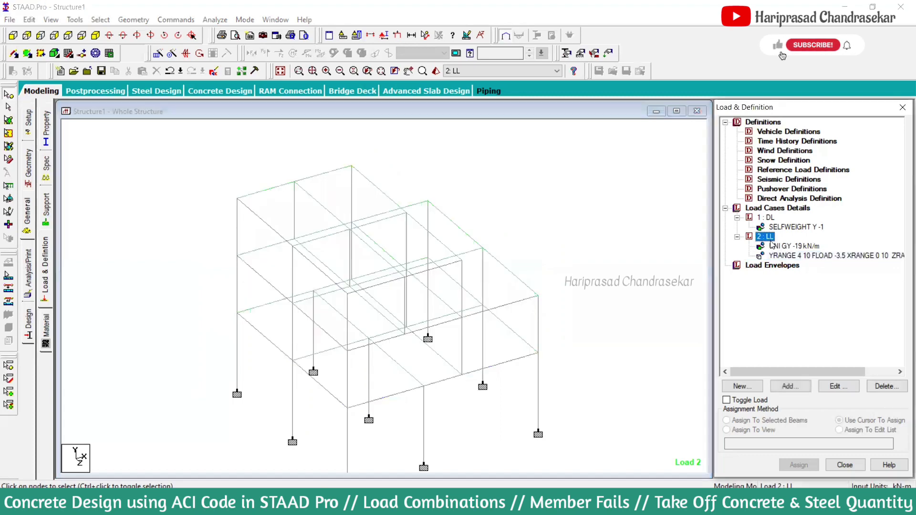
click(790, 386)
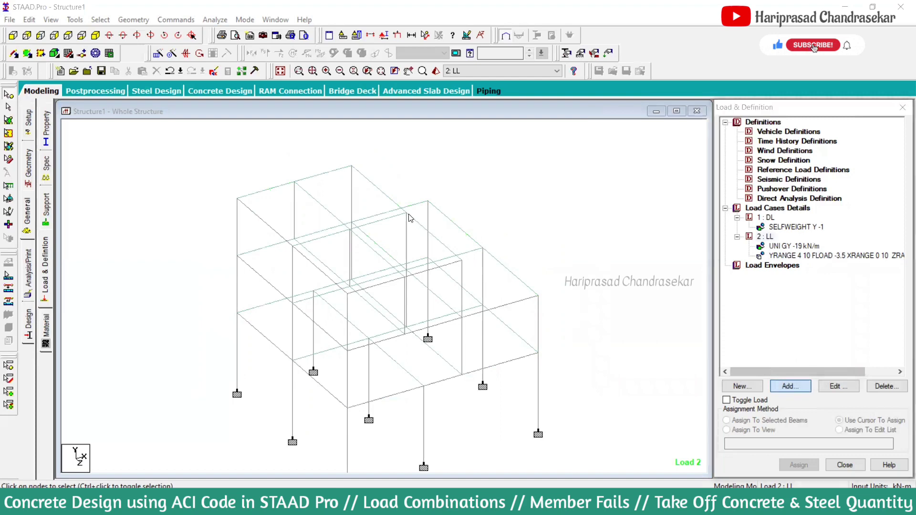
click(286, 108)
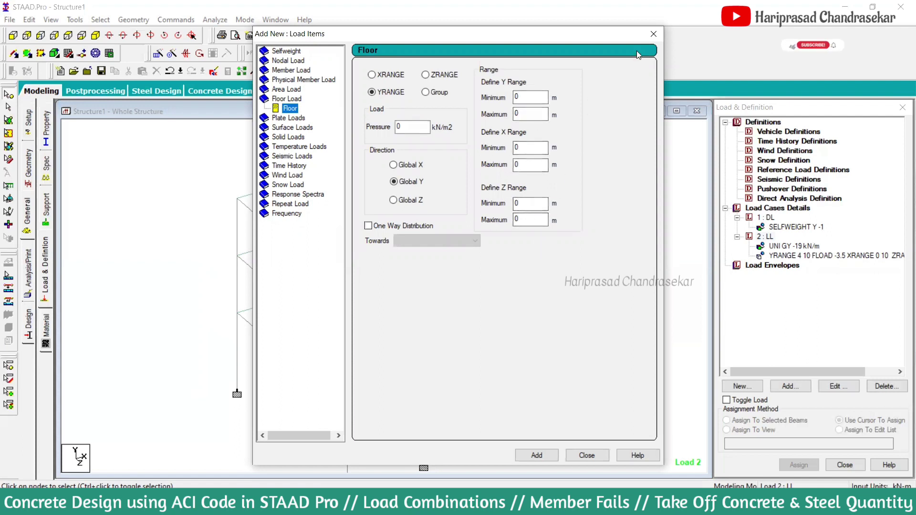
click(654, 34)
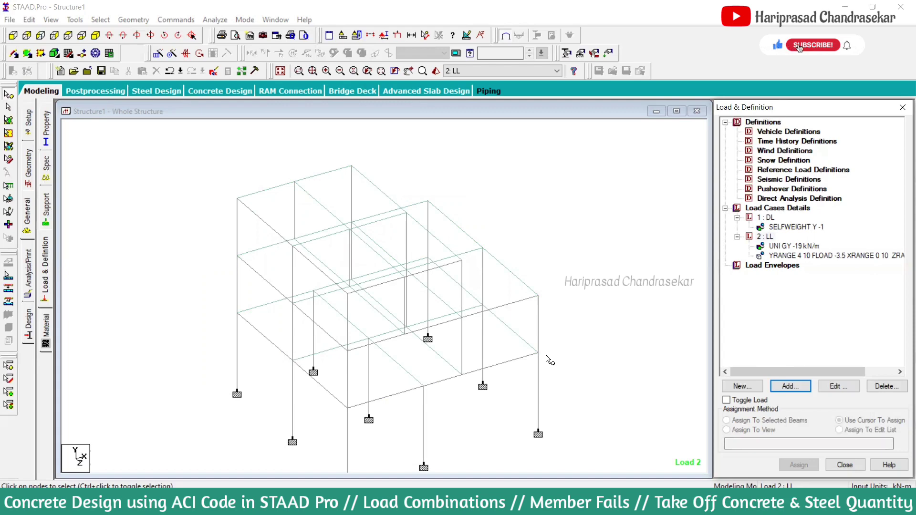
- Define load combination 3 of the Normal type with a factor of 1.25 on both DL and LL, and add it
middle_drag(560, 344, 543, 310)
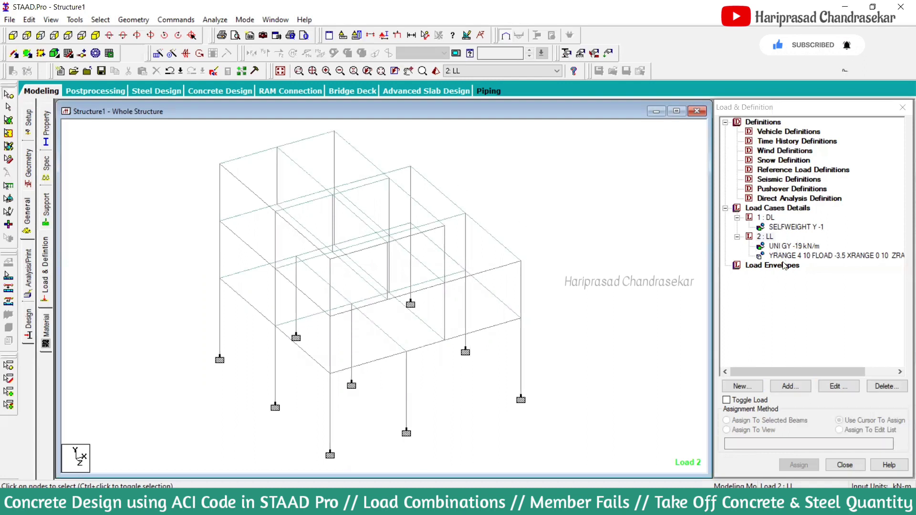
click(784, 209)
click(790, 385)
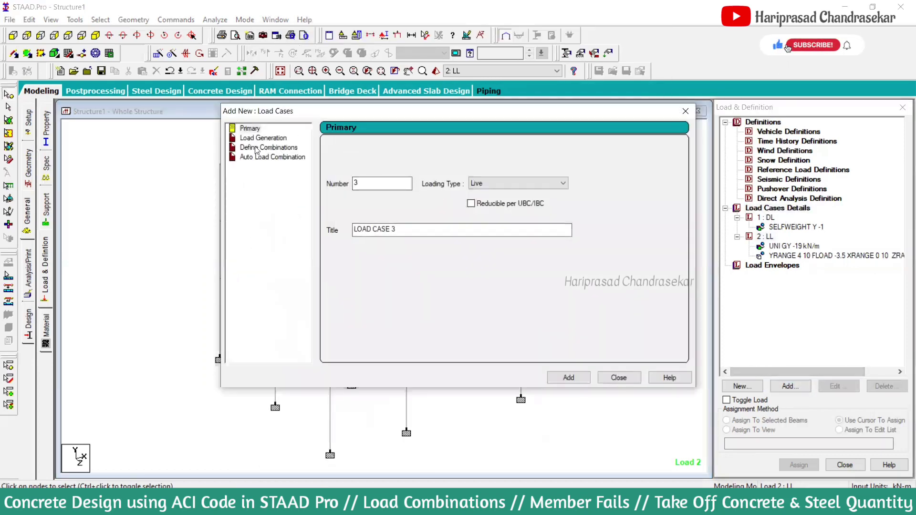
click(256, 149)
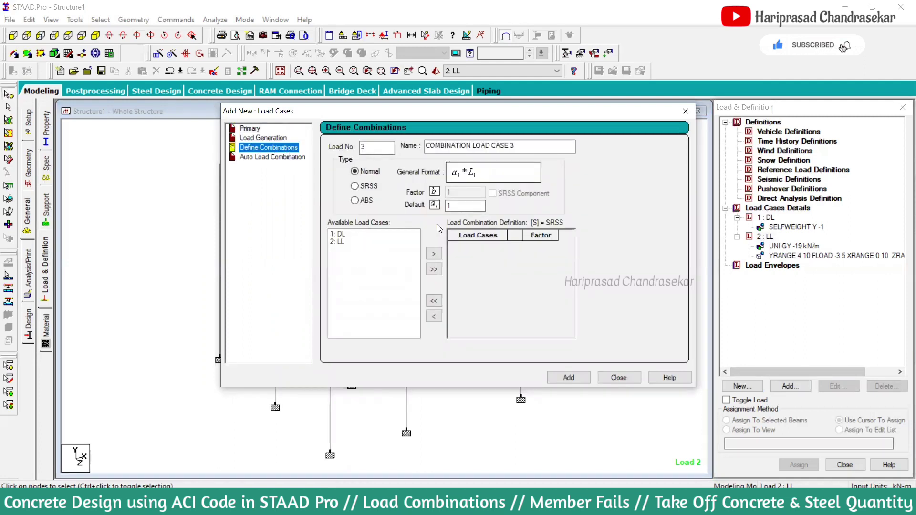
click(472, 208)
text(.2)
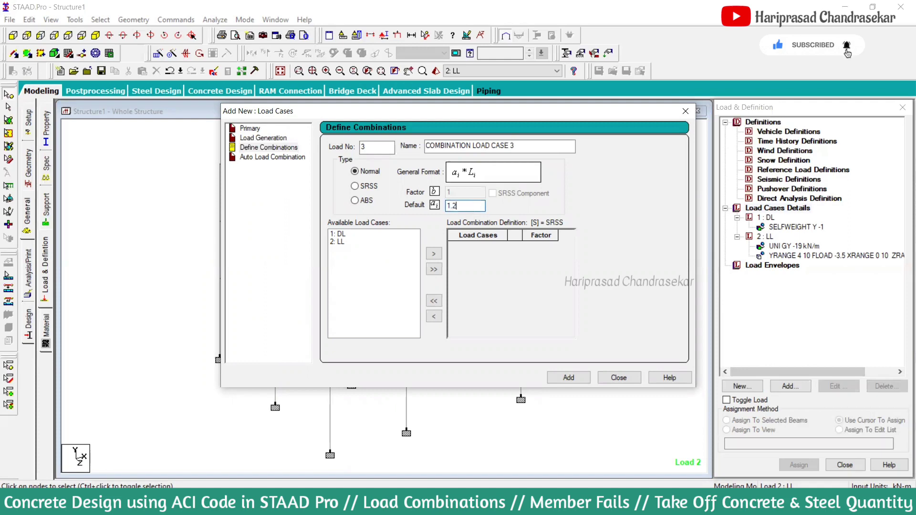
text(5)
click(434, 270)
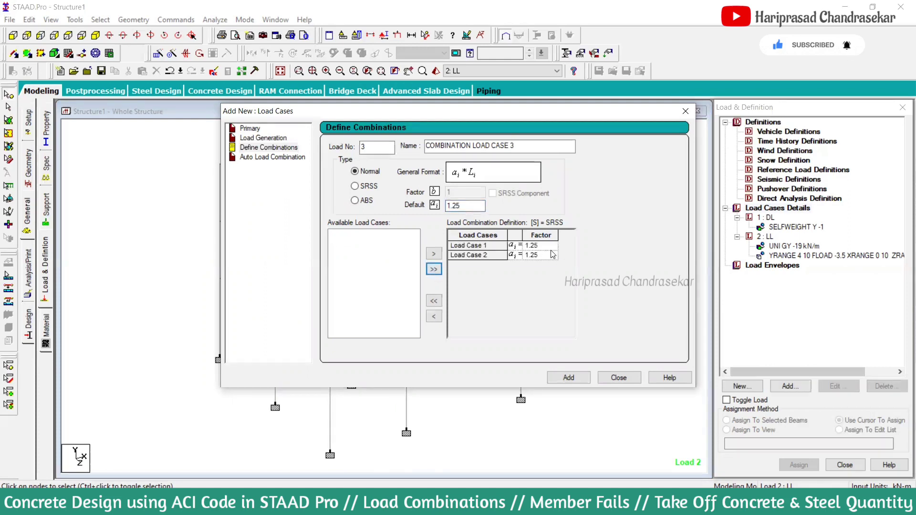
click(568, 377)
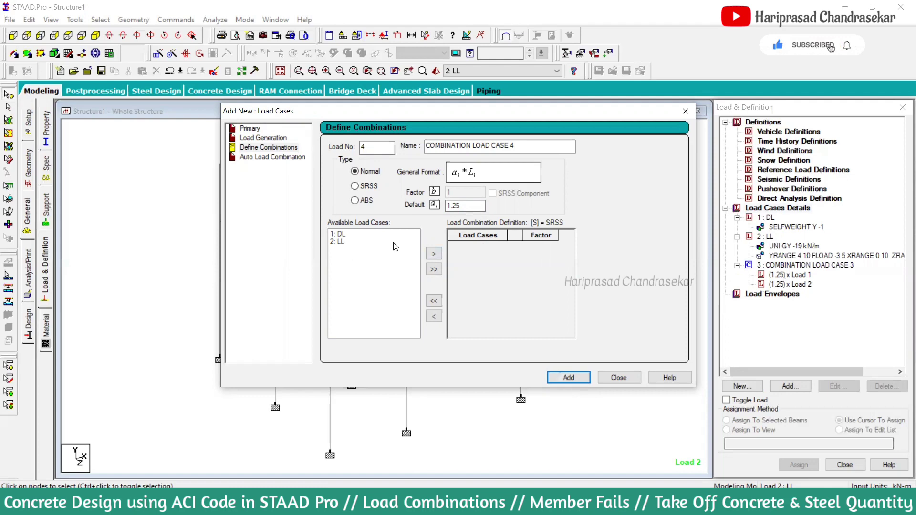
- Generate automatic load combinations with the ACI code and category Table1, and add them to the load cases
click(264, 158)
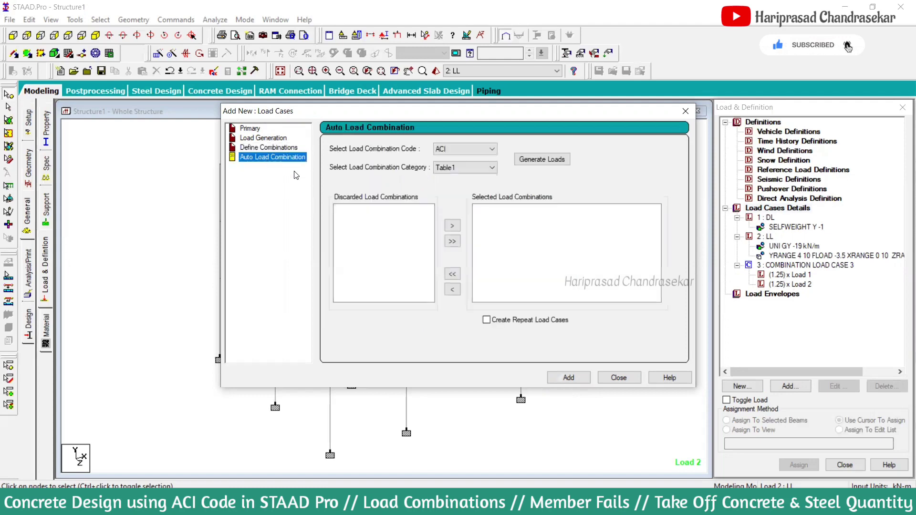
click(452, 151)
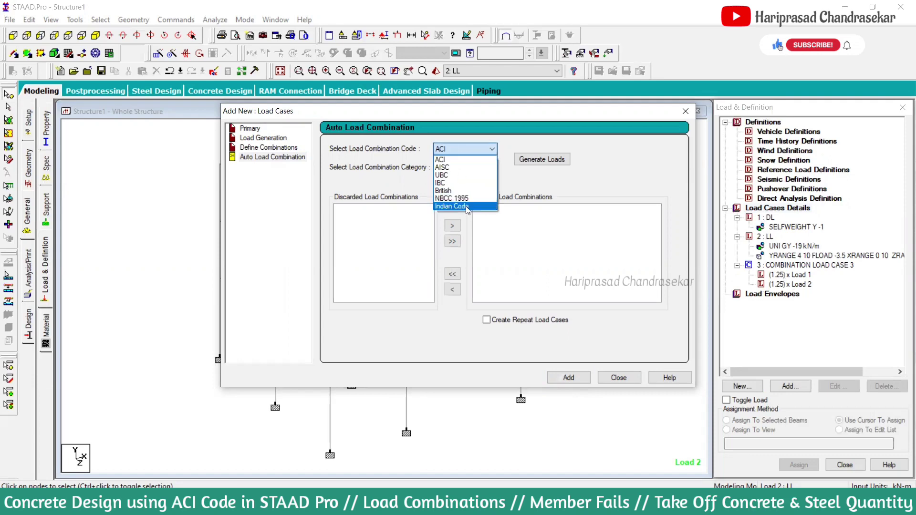
click(509, 185)
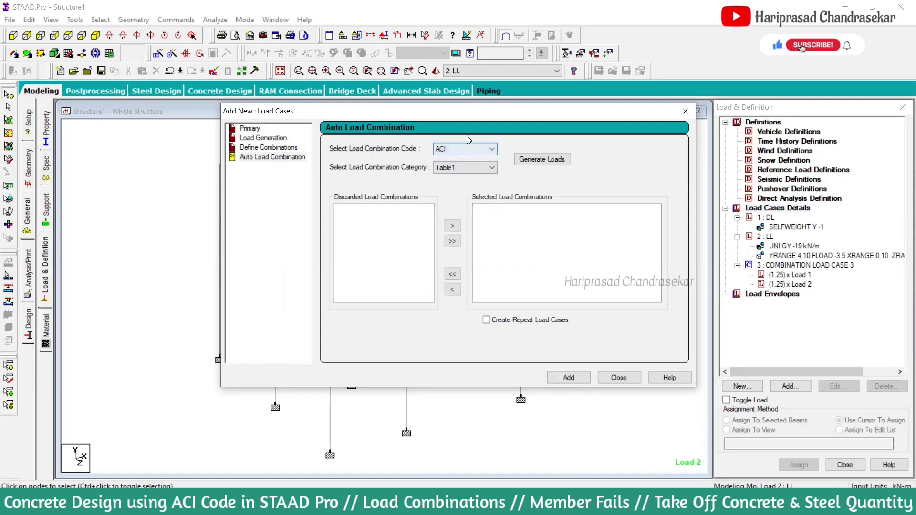
click(469, 167)
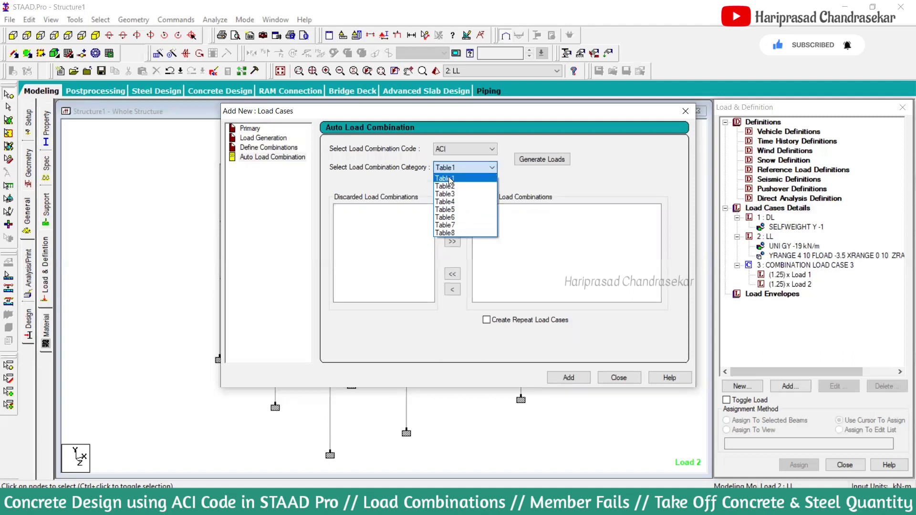
click(541, 170)
click(541, 160)
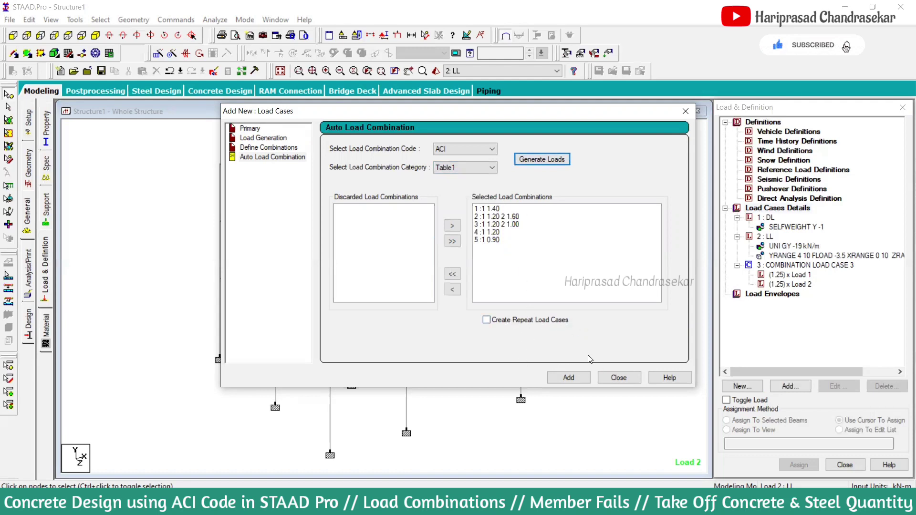
click(577, 378)
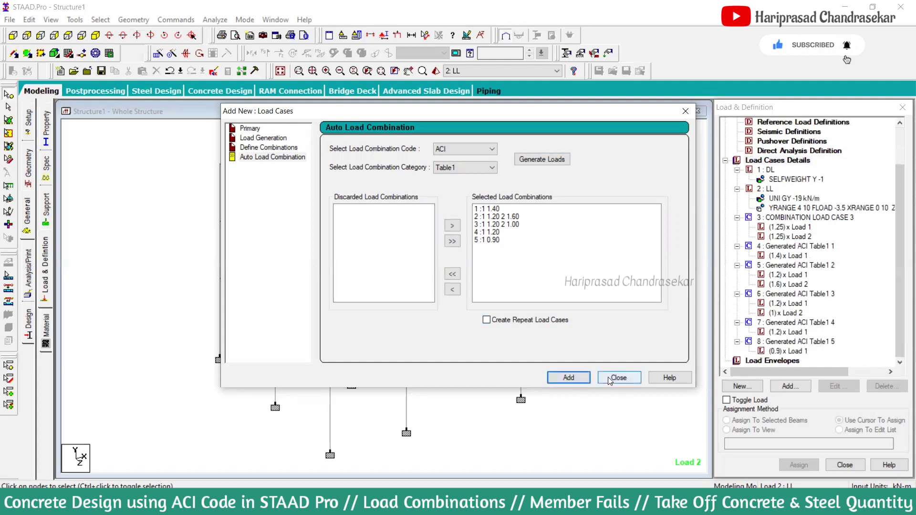
click(619, 378)
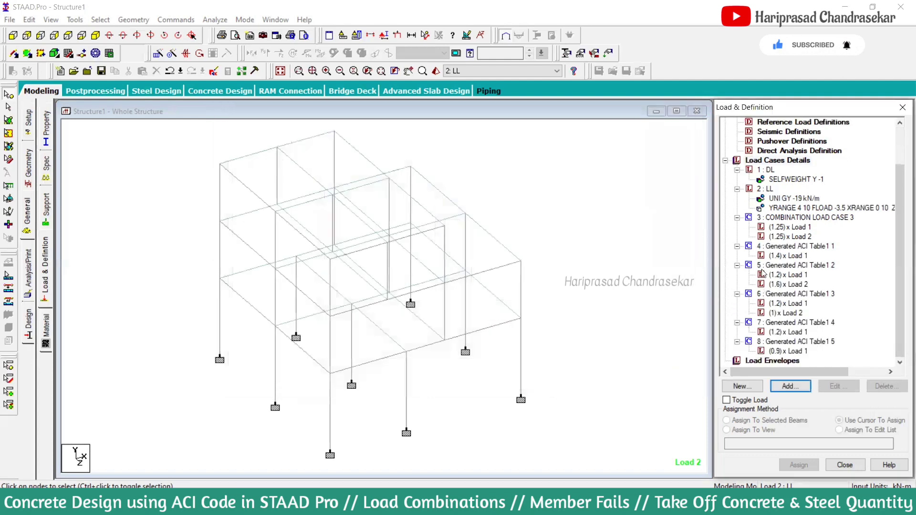
- Display the loading of combination load case 3 and of the first generated ACI Table1 combination on the frame
click(791, 228)
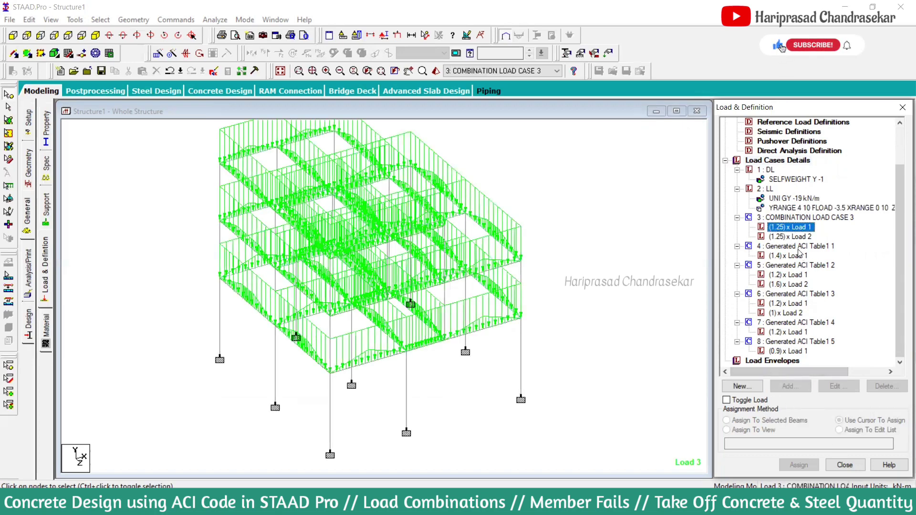
click(790, 256)
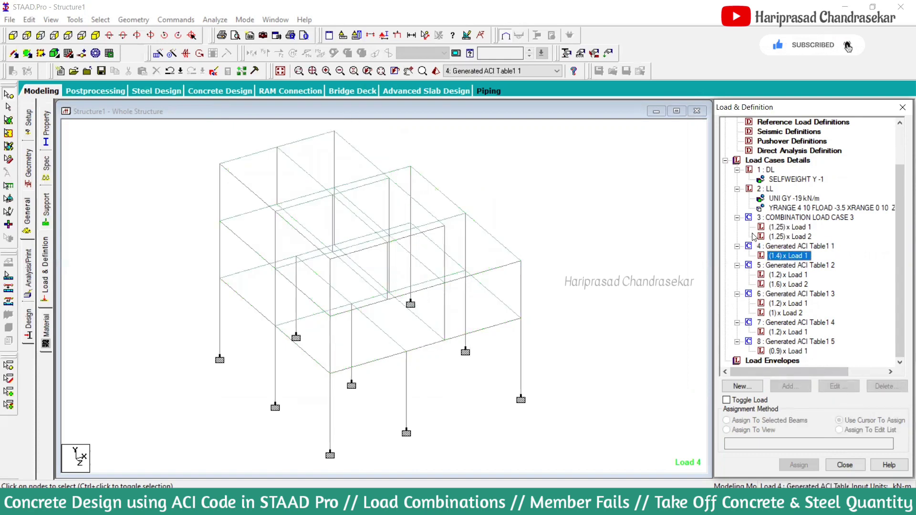
- Compare the display of combination load case 3 and its DL component with that of the Generated ACI Table1 1 combination
click(788, 228)
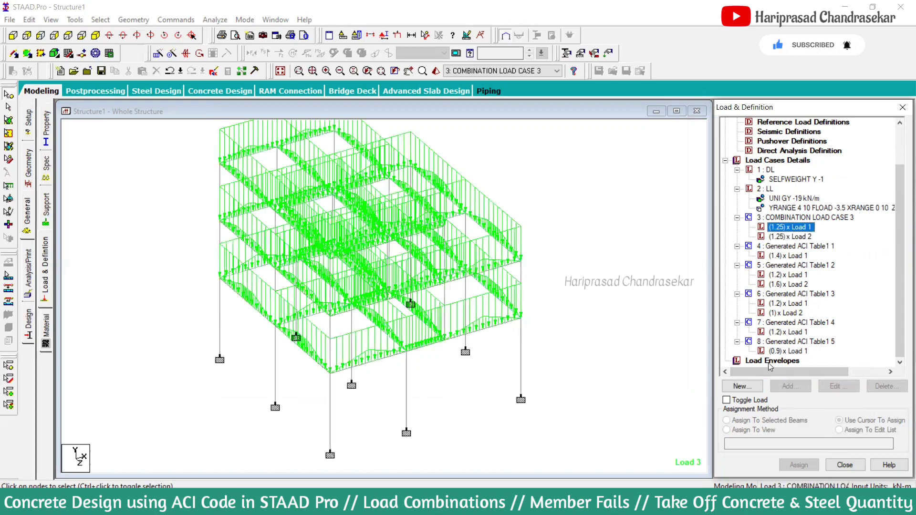
click(805, 218)
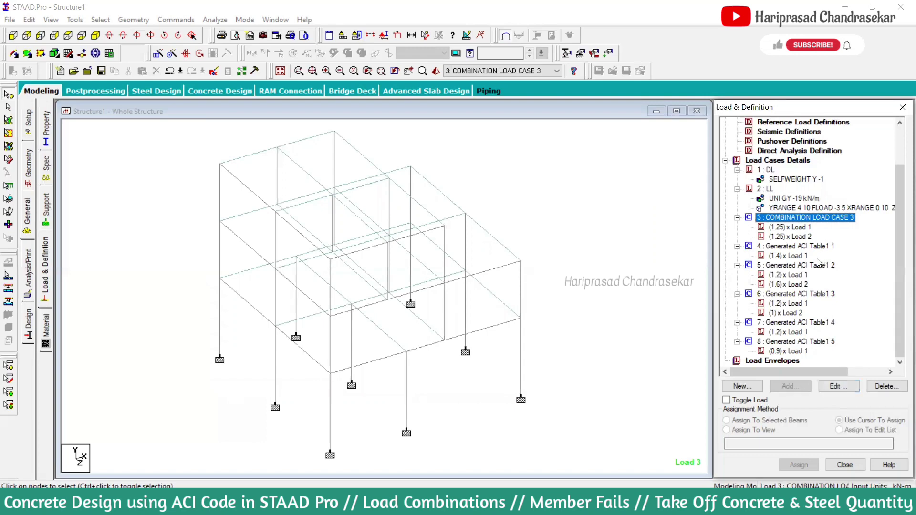
click(810, 246)
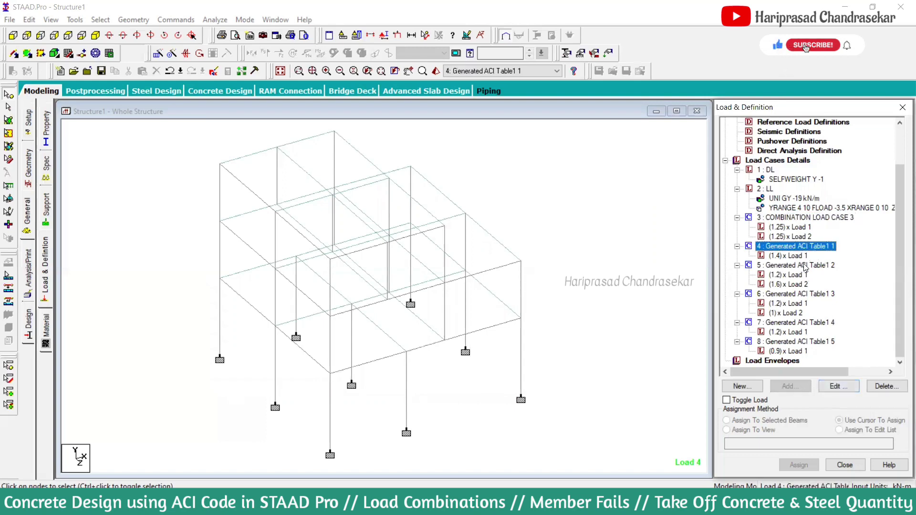
click(792, 256)
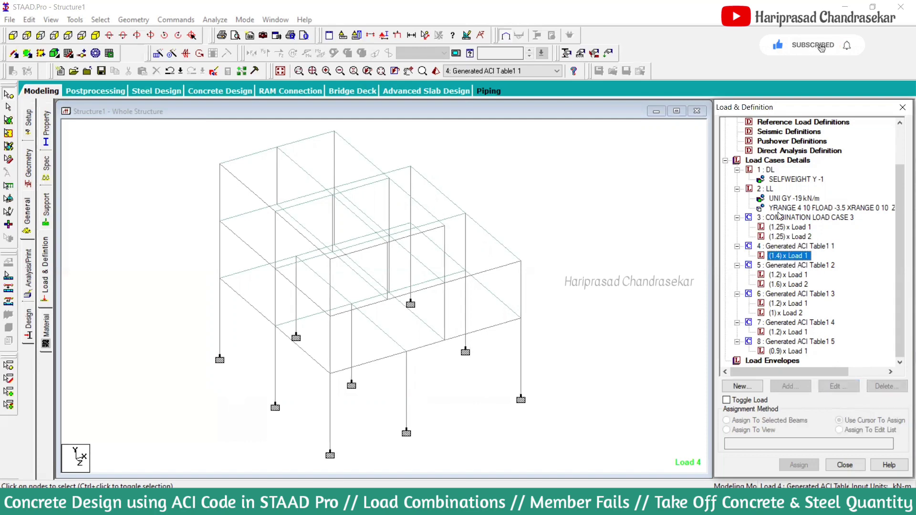
- Examine the load case factors in the definition of combination load case 3, leaving them as they are
click(802, 218)
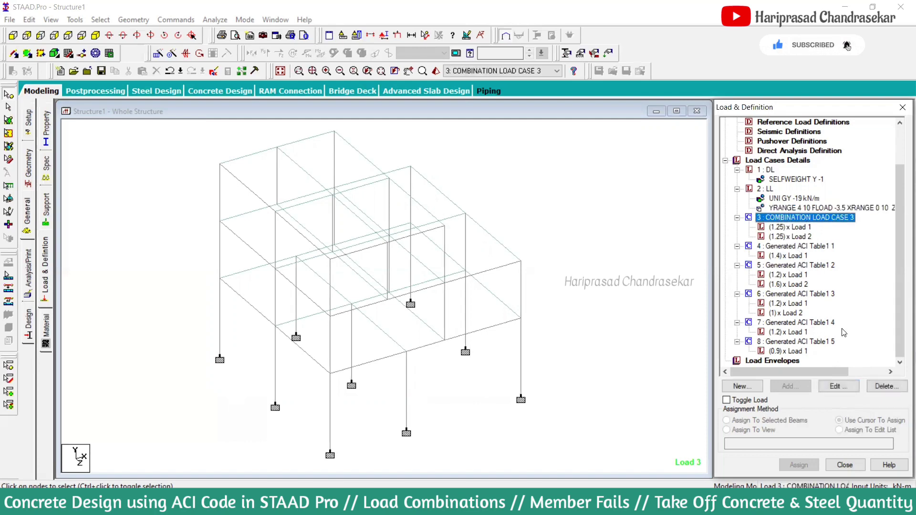
click(834, 387)
click(539, 246)
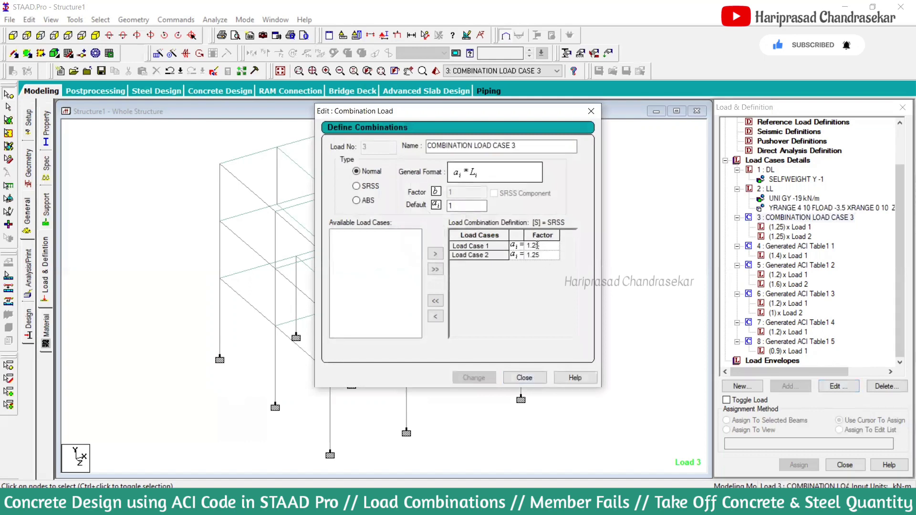
click(531, 378)
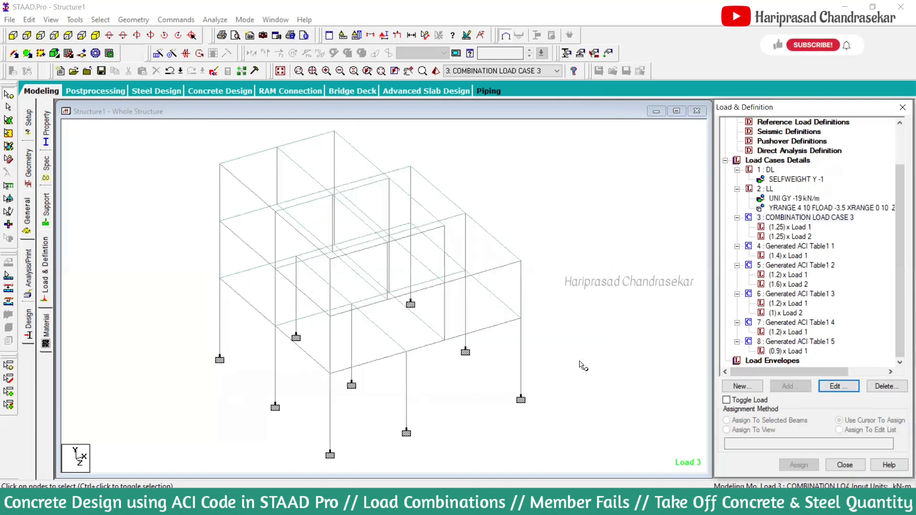
- Examine the load case and factor in the definition of the Generated ACI Table1 1 combination
click(788, 257)
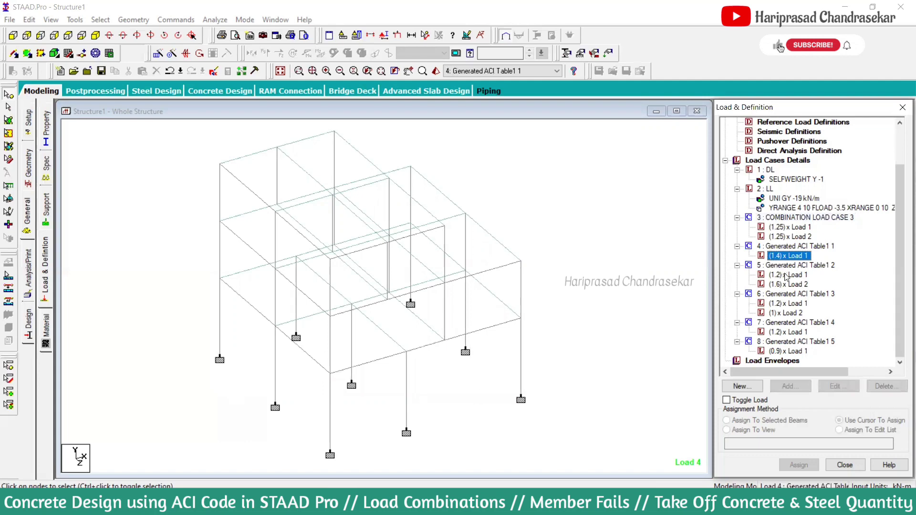
click(814, 247)
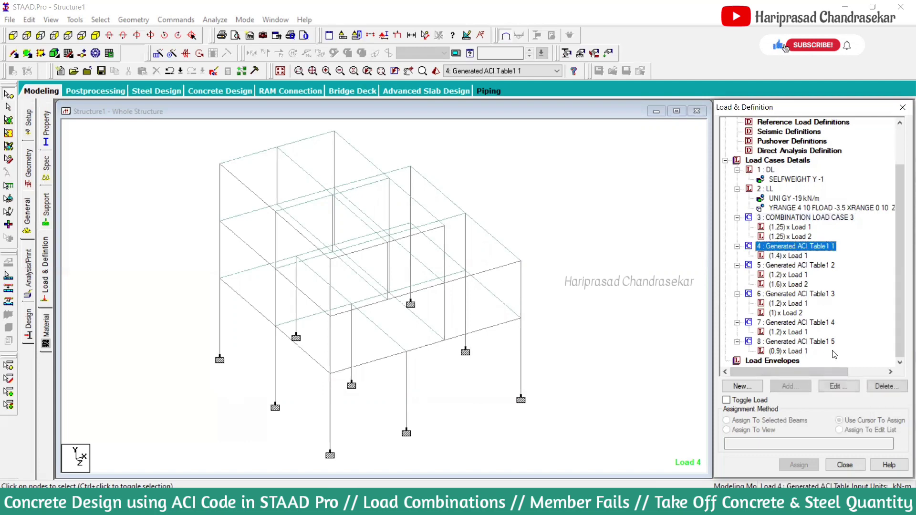
click(833, 386)
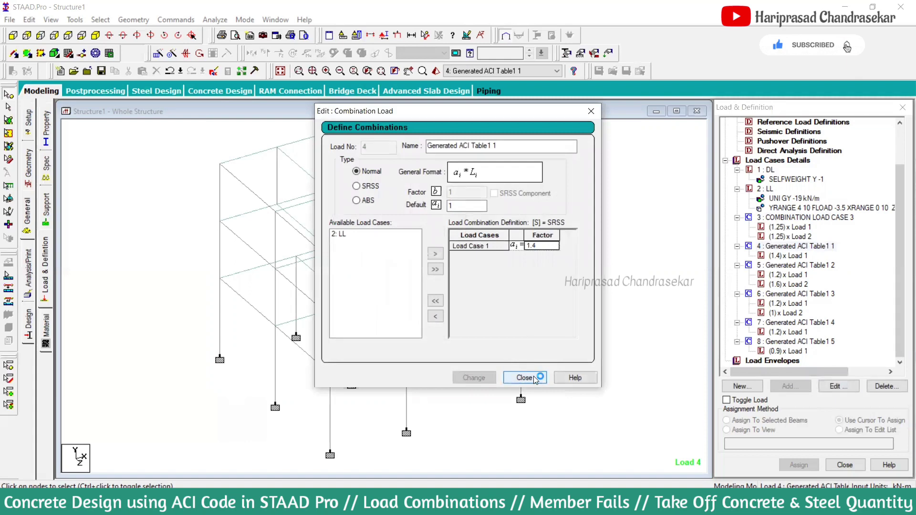
click(533, 377)
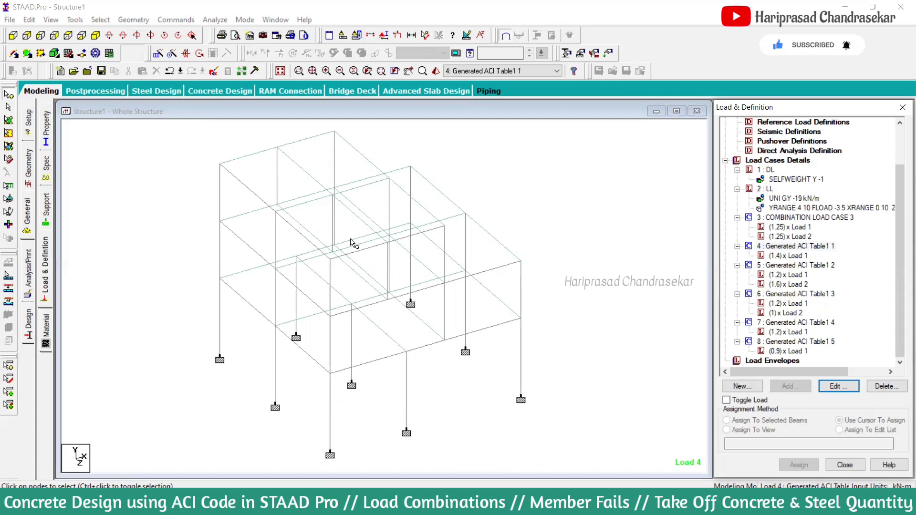
click(800, 218)
click(802, 247)
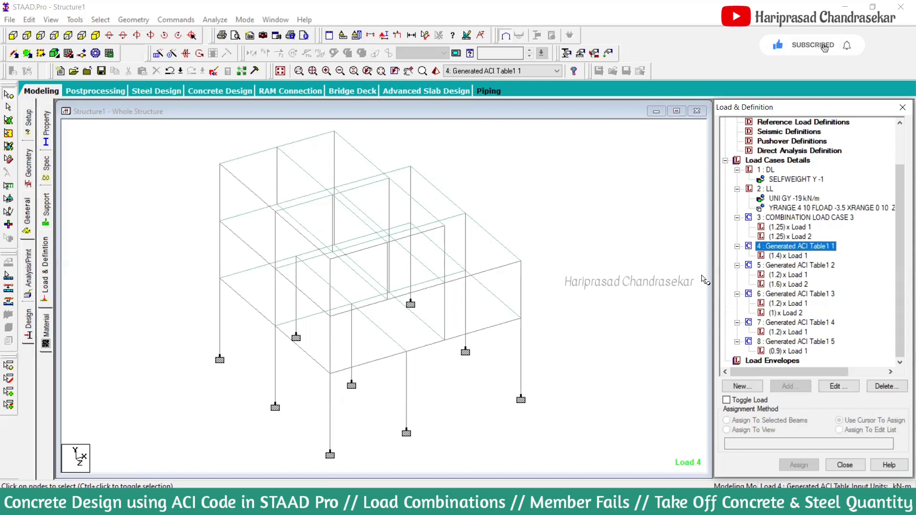
- Save the modified structure and add a Perform Analysis command with the print option All
click(811, 319)
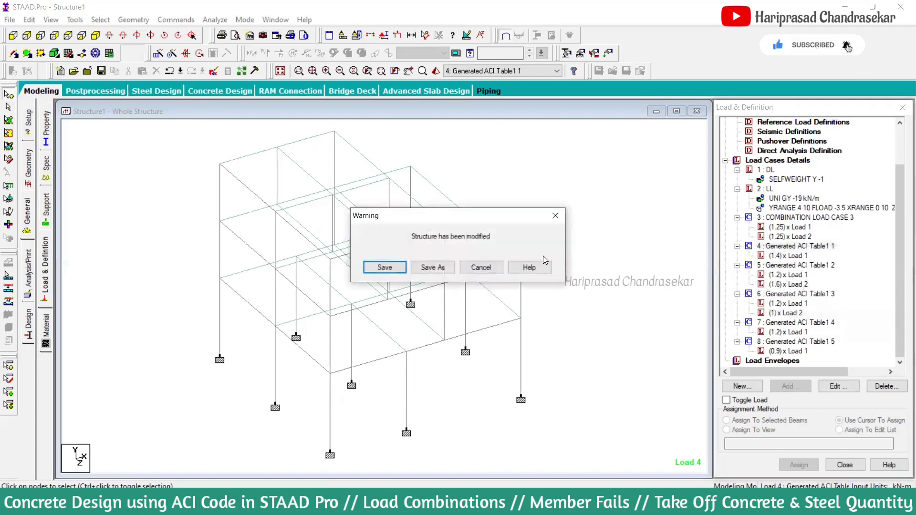
click(384, 267)
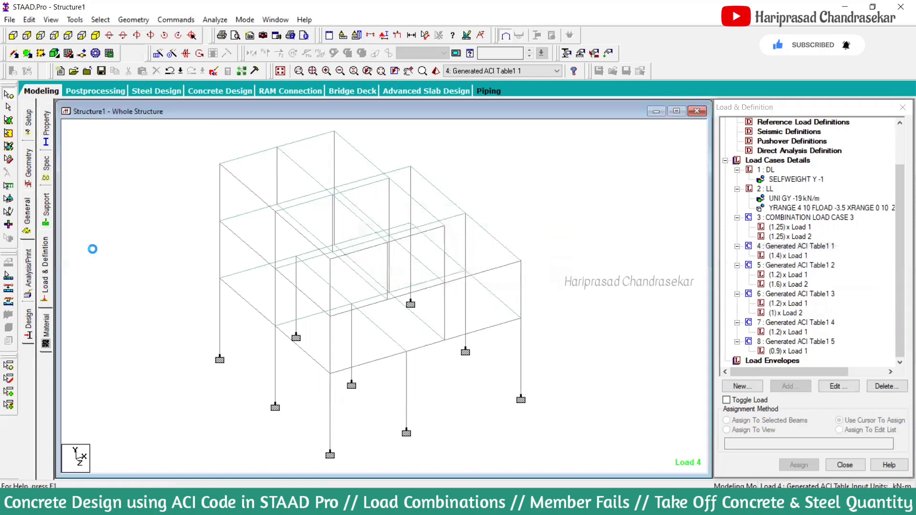
click(29, 269)
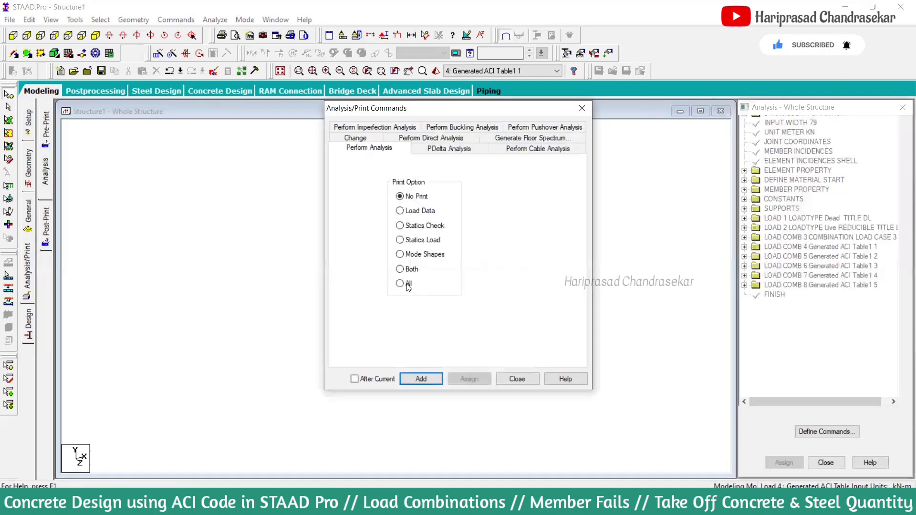
click(406, 284)
click(420, 379)
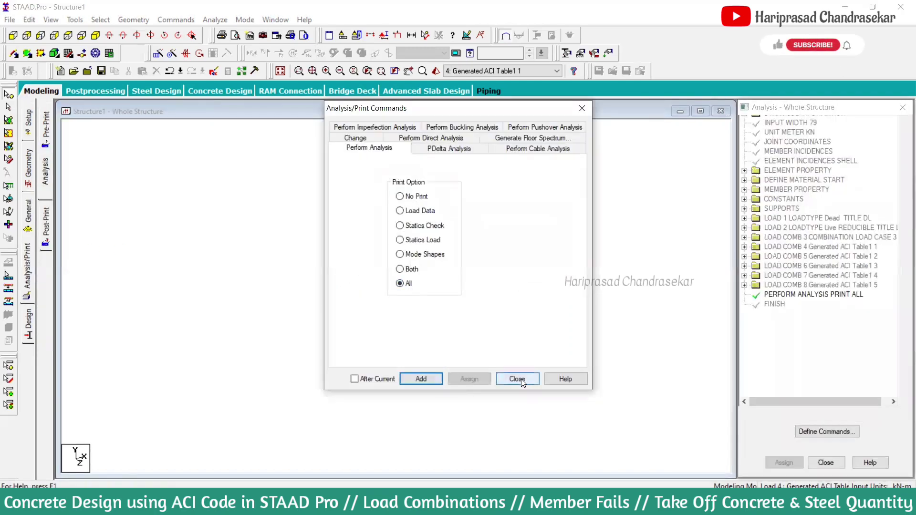
click(517, 379)
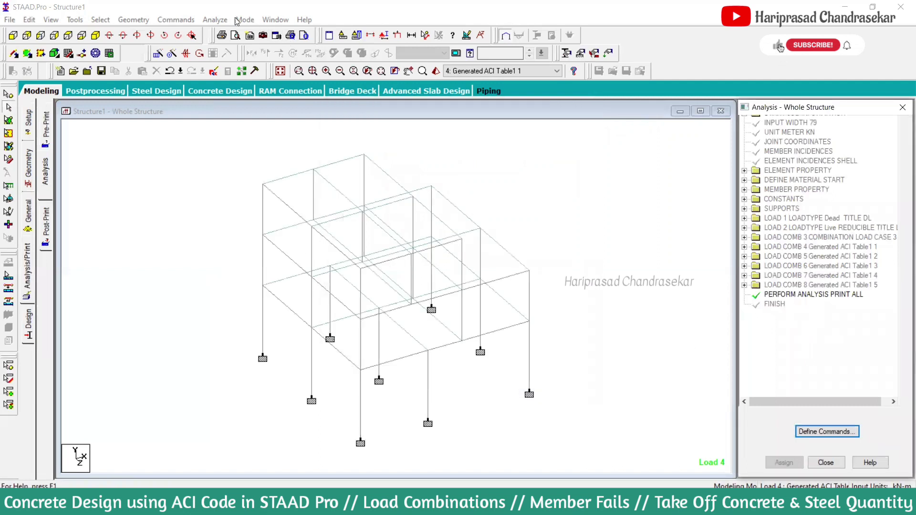
- Run the analysis of the frame, saving the modified structure
click(214, 20)
click(234, 30)
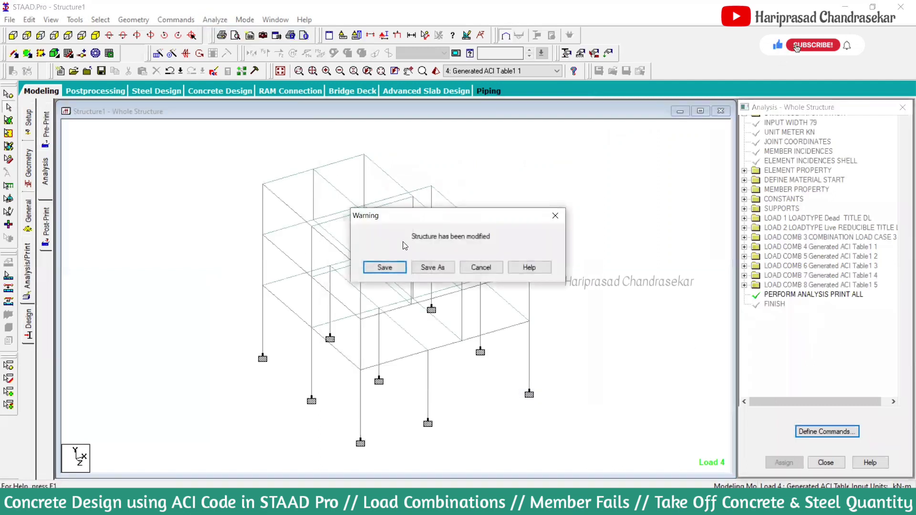
click(382, 267)
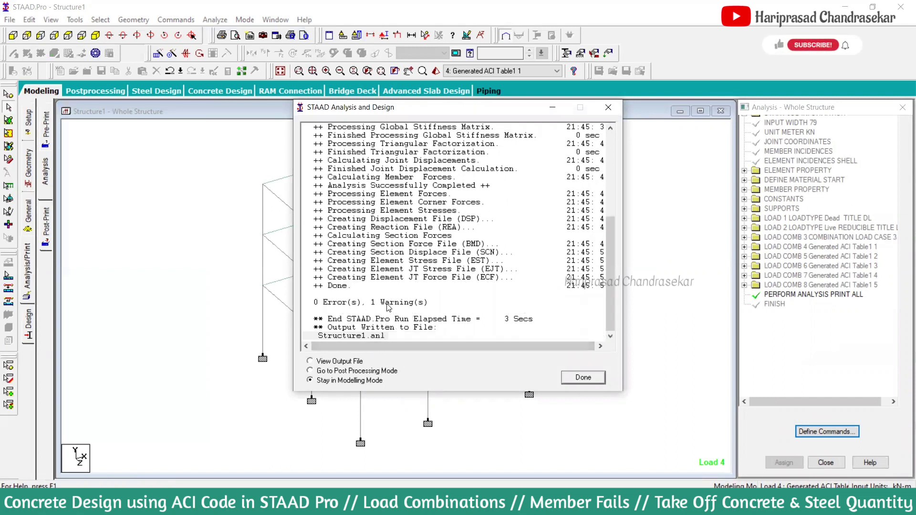
- Open the analysis output file and examine the total applied load result for load case 1
click(346, 361)
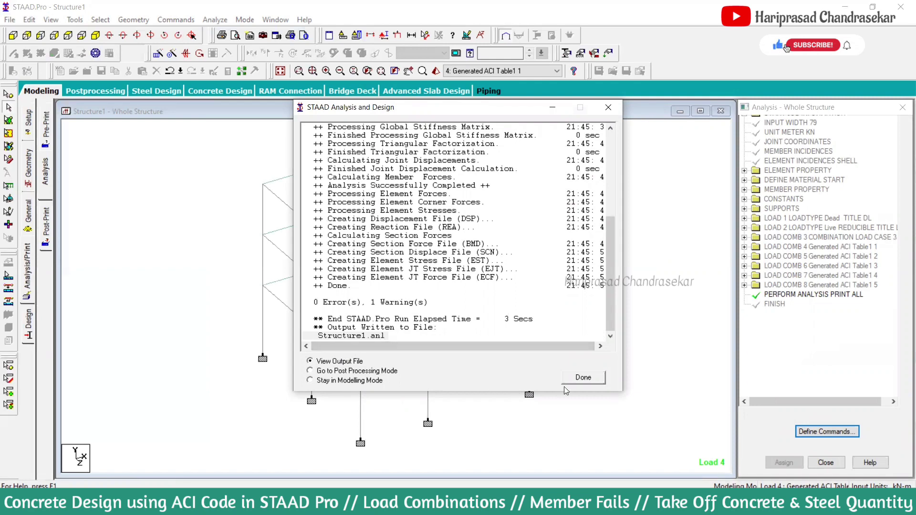
click(582, 378)
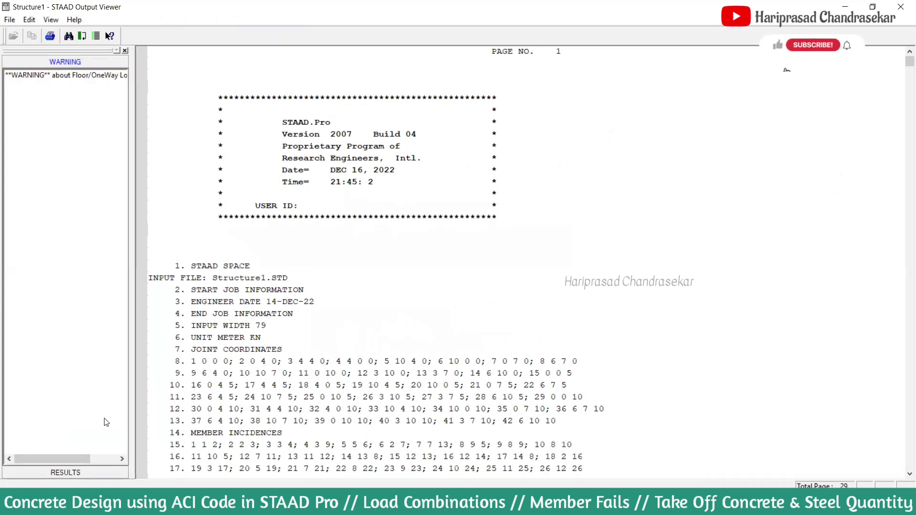
click(92, 472)
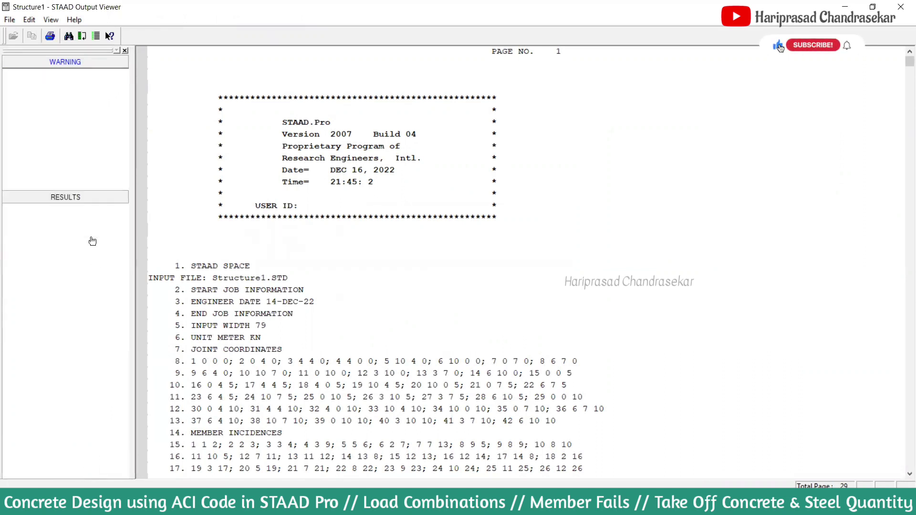
click(81, 89)
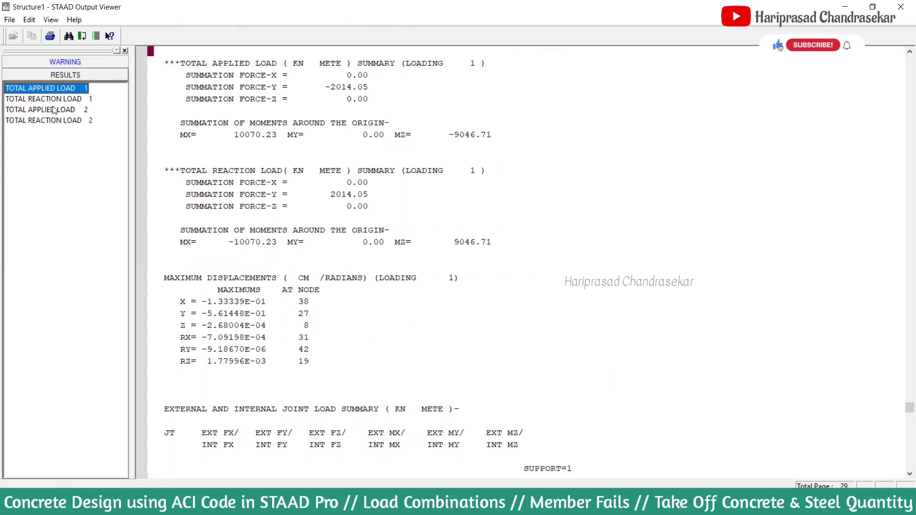
- Review the total reaction loads for load cases 1 and 2 in the analysis output
click(64, 99)
click(52, 121)
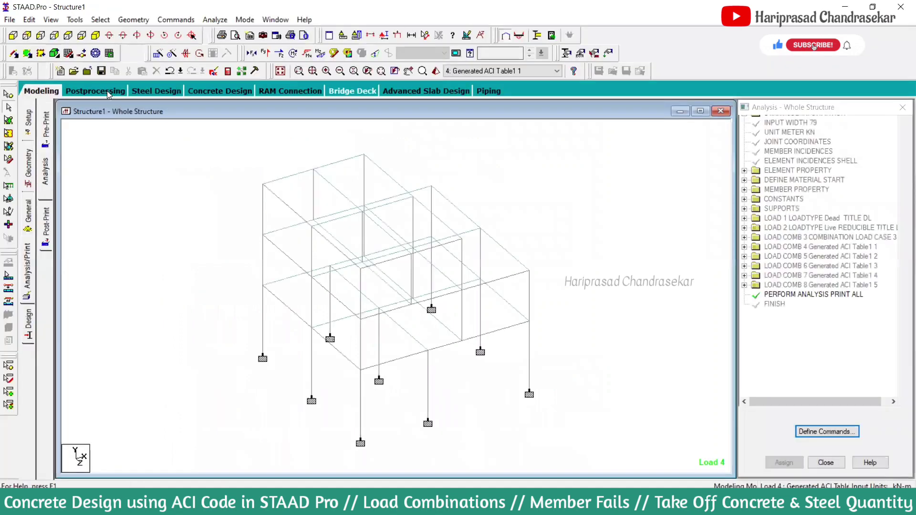
- Enter postprocessing mode with load cases 1 to 8 all included in the results setup
click(109, 91)
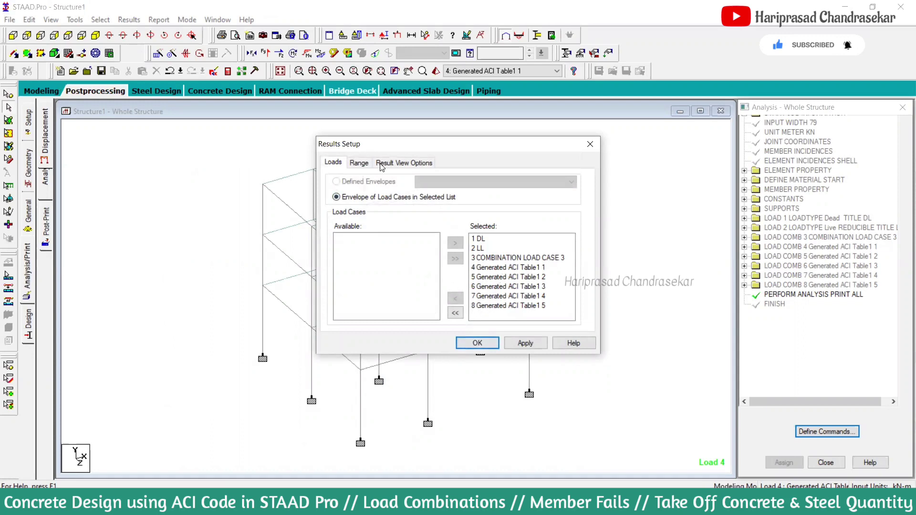
click(360, 163)
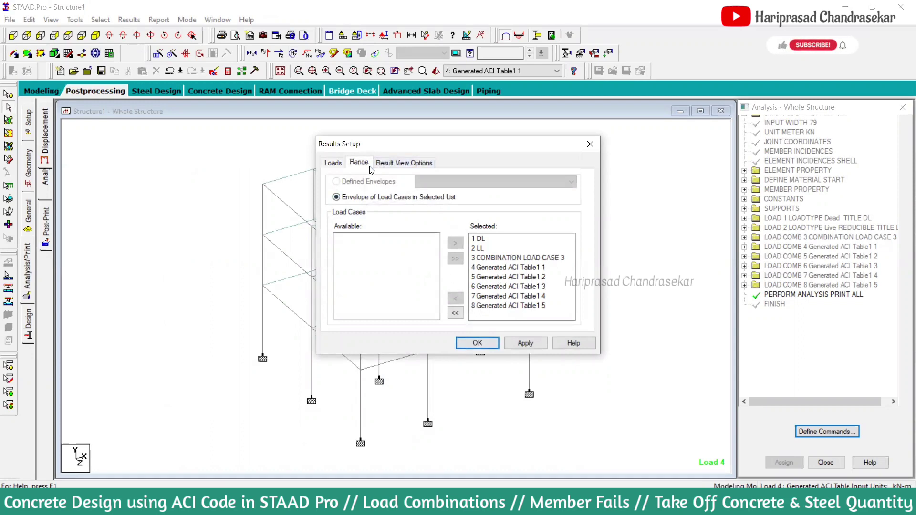
click(414, 164)
click(334, 163)
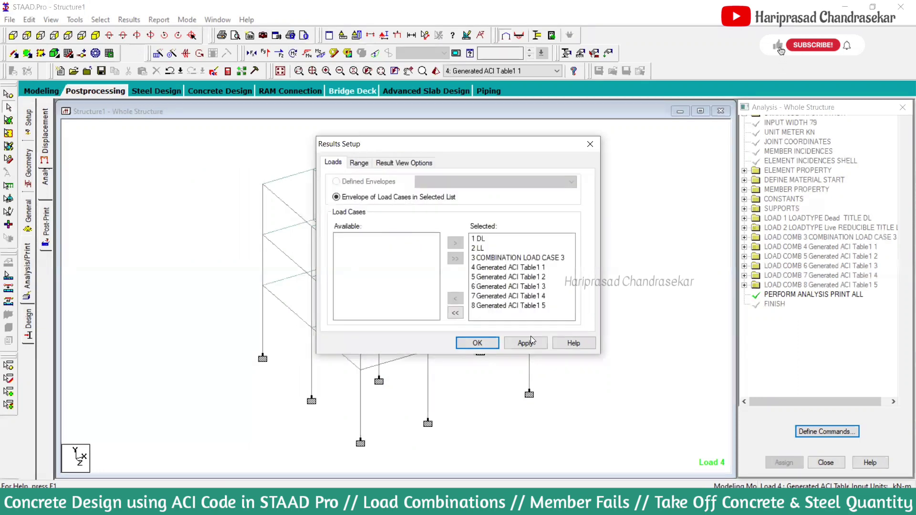
click(477, 343)
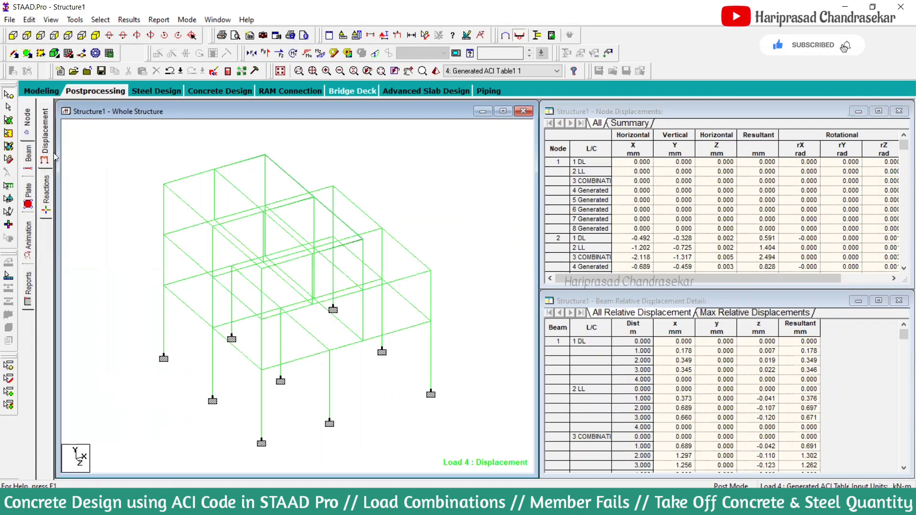
- Display the support reactions and move the frontmost support's reaction label into the empty area beside the structure
click(44, 190)
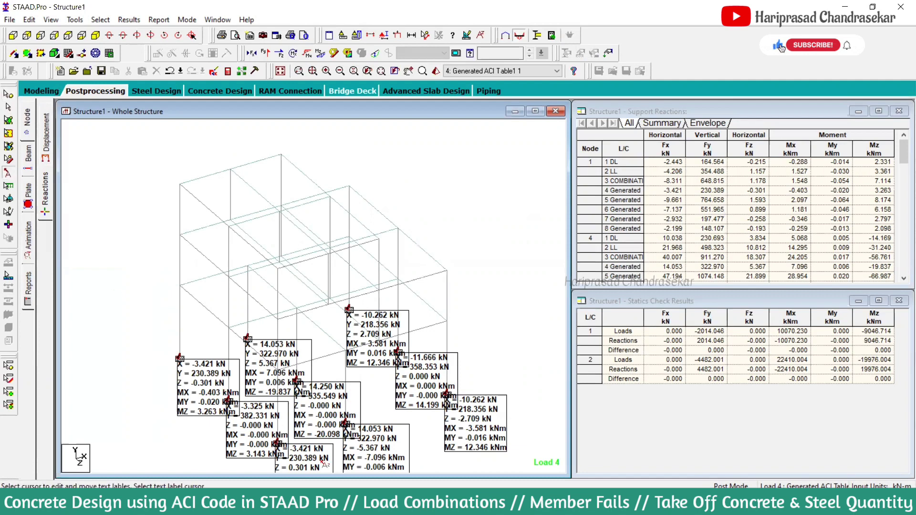
drag(323, 458, 125, 388)
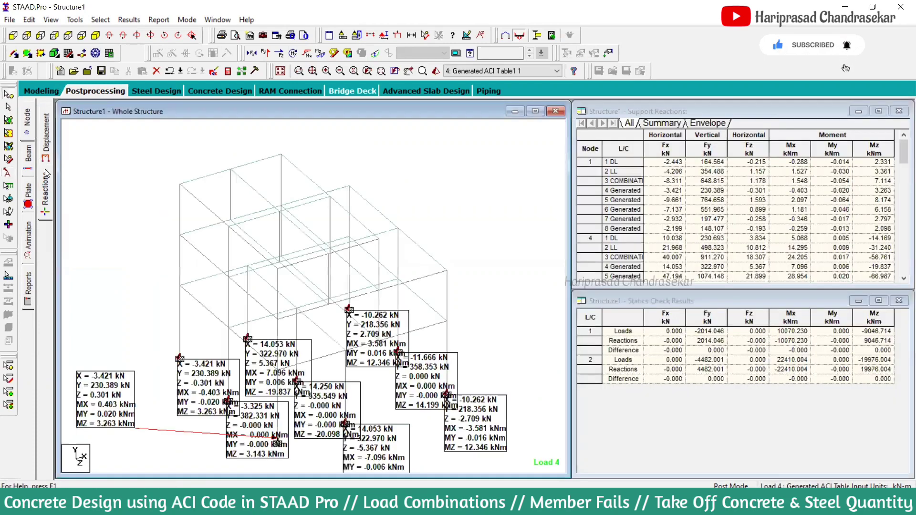
- Show the node displacement results and animate the structure's deflection for load case 4
click(47, 146)
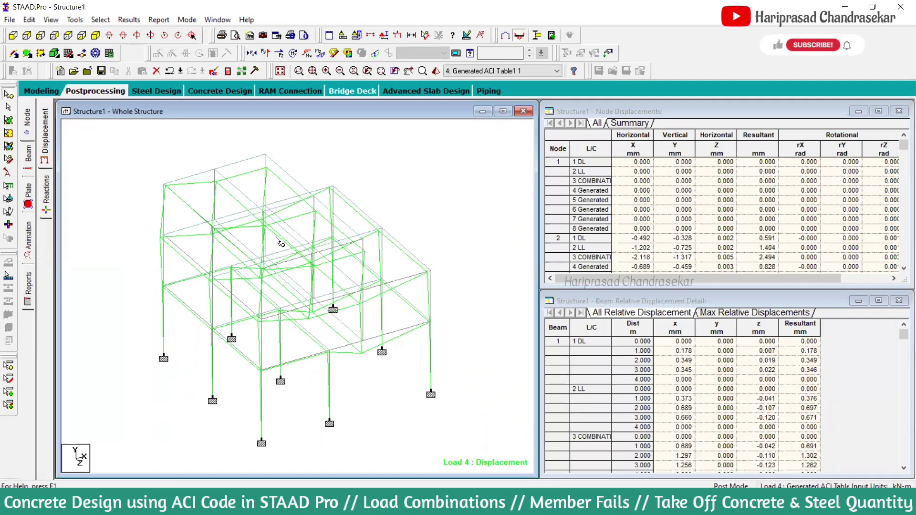
click(30, 251)
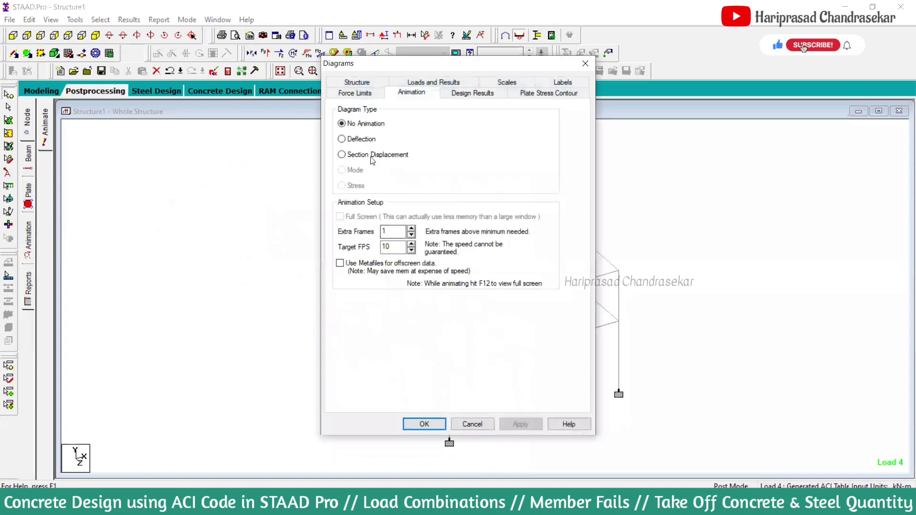
click(355, 141)
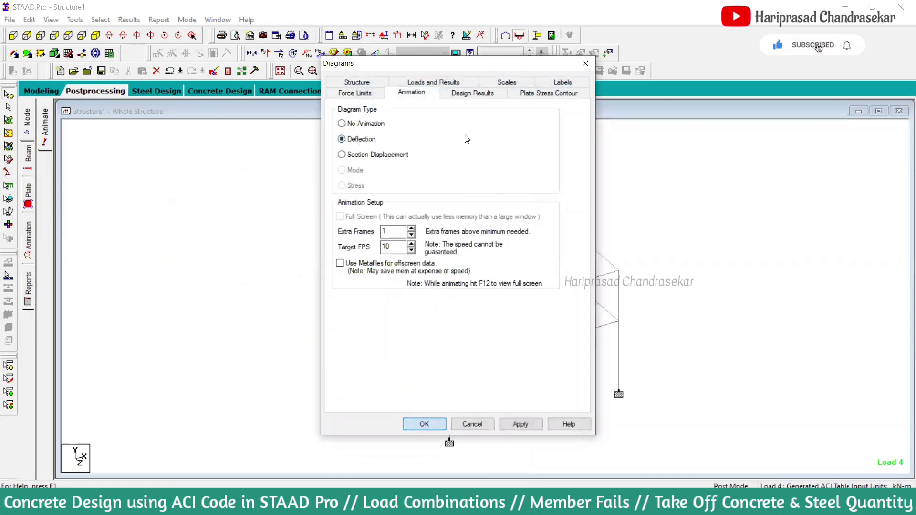
click(476, 69)
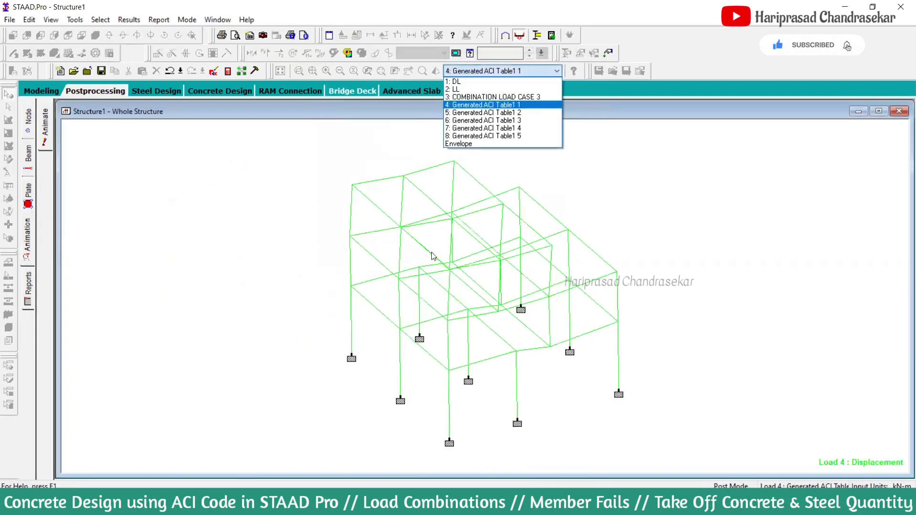
- Animate the structure's section displacement for load case 4, and stop the animation
click(28, 249)
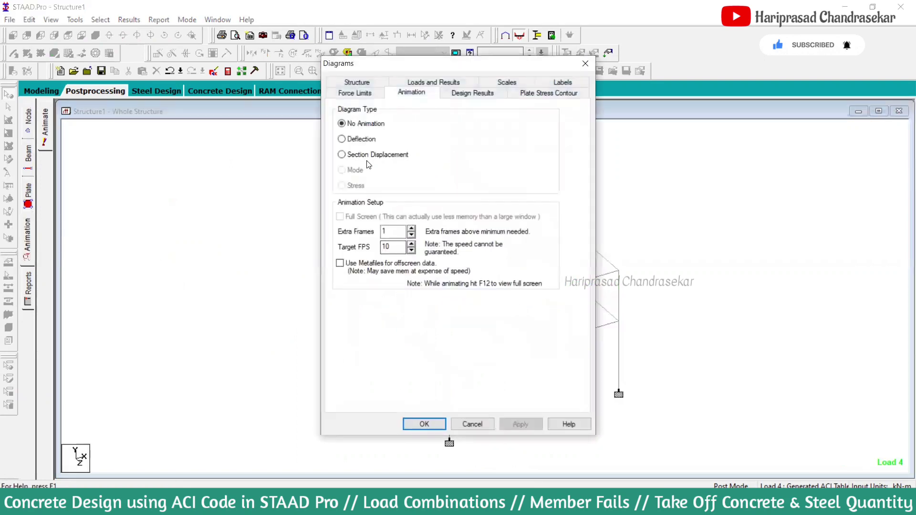
click(370, 156)
click(421, 423)
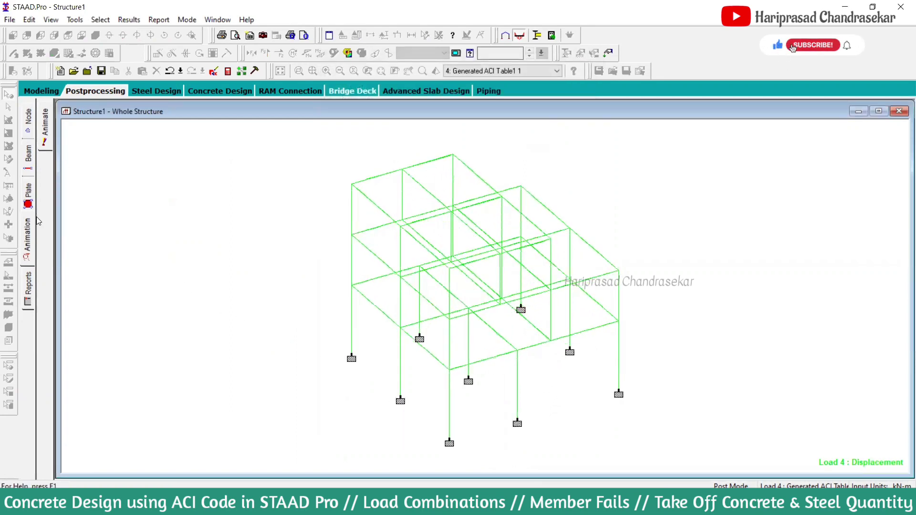
key(Escape)
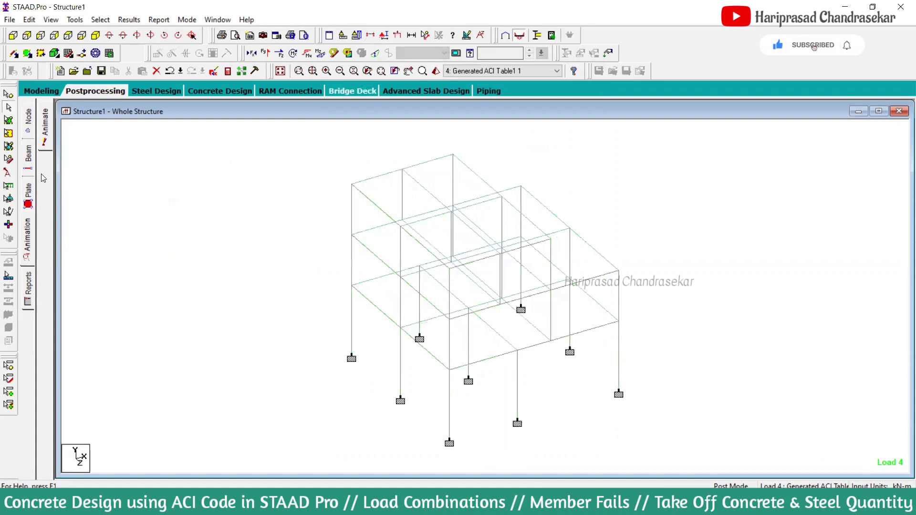
- View the beam bending Z diagram and the Shear Y diagram for load case 4, hiding each one after viewing
click(28, 157)
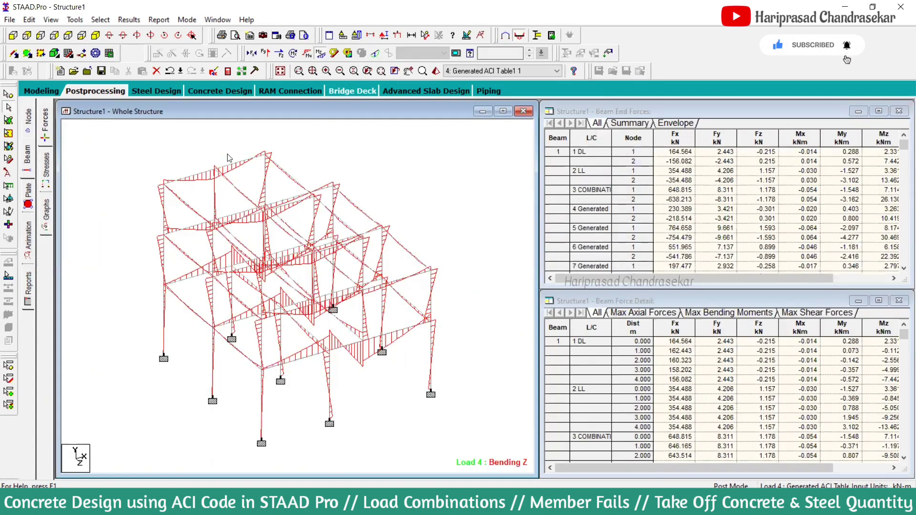
click(318, 54)
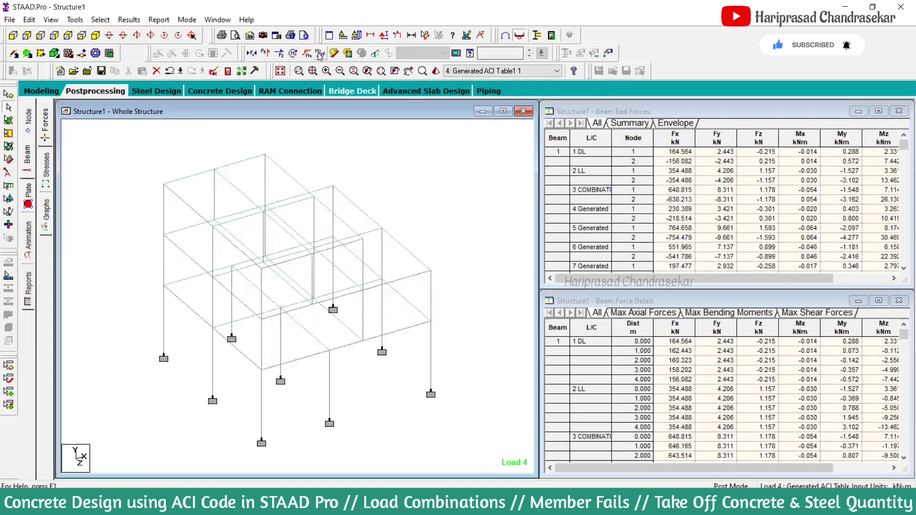
click(265, 54)
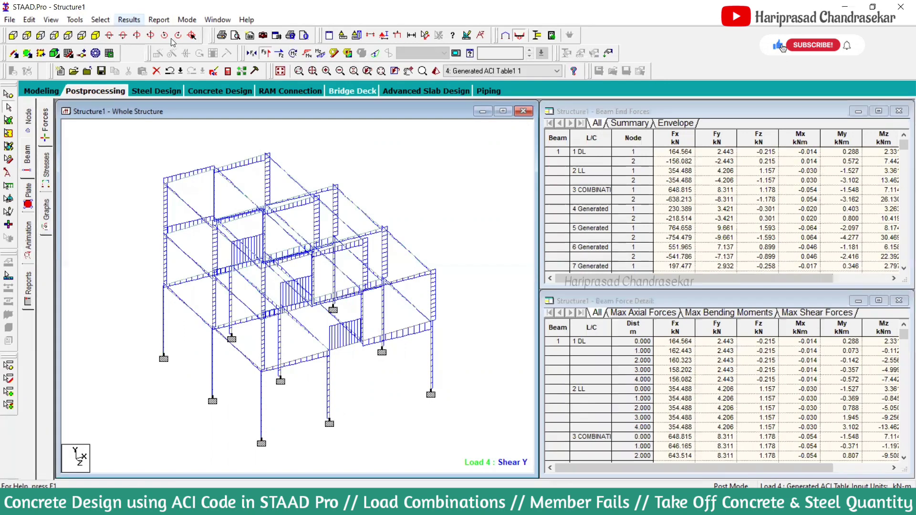
click(263, 53)
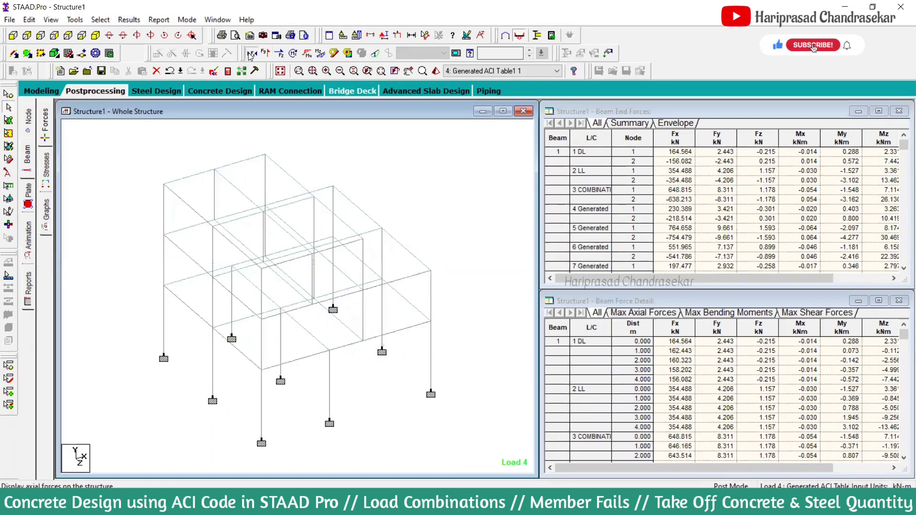
- View the axial force diagram and the beam displacement diagram for load case 4, hiding each one after viewing
click(251, 54)
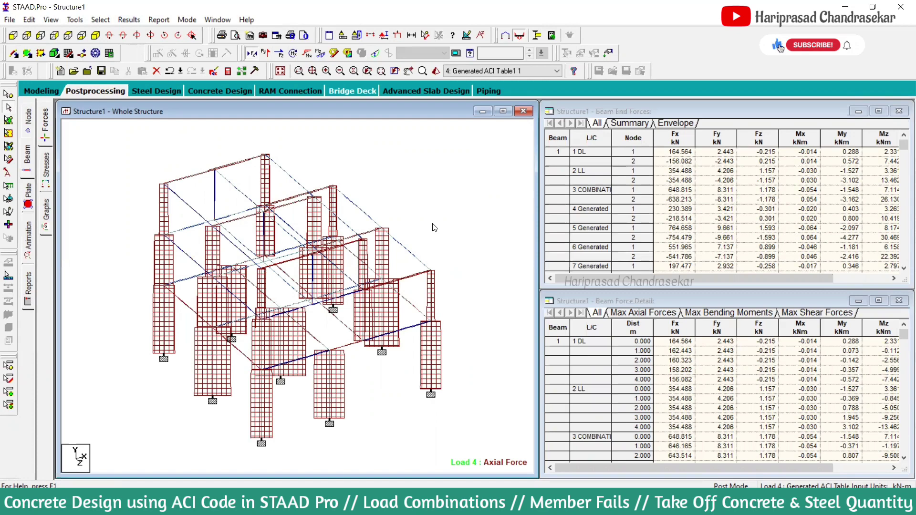
click(251, 53)
click(375, 53)
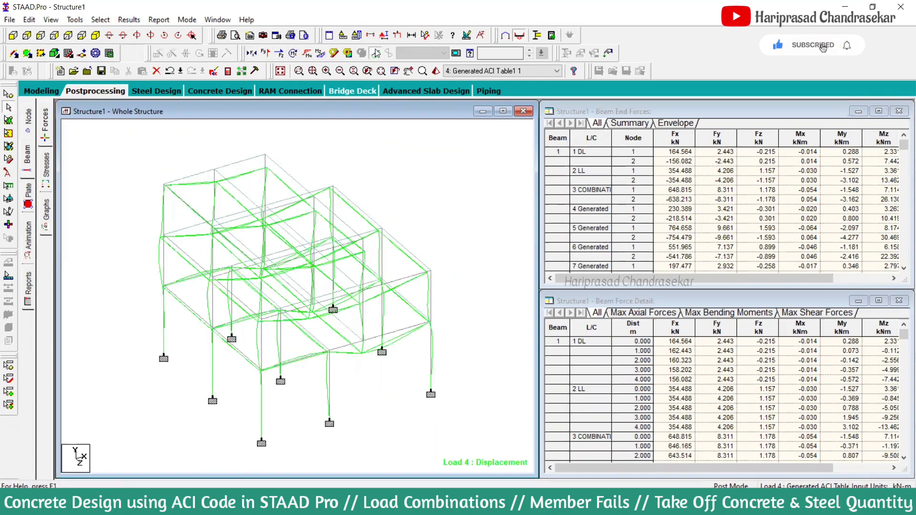
click(376, 53)
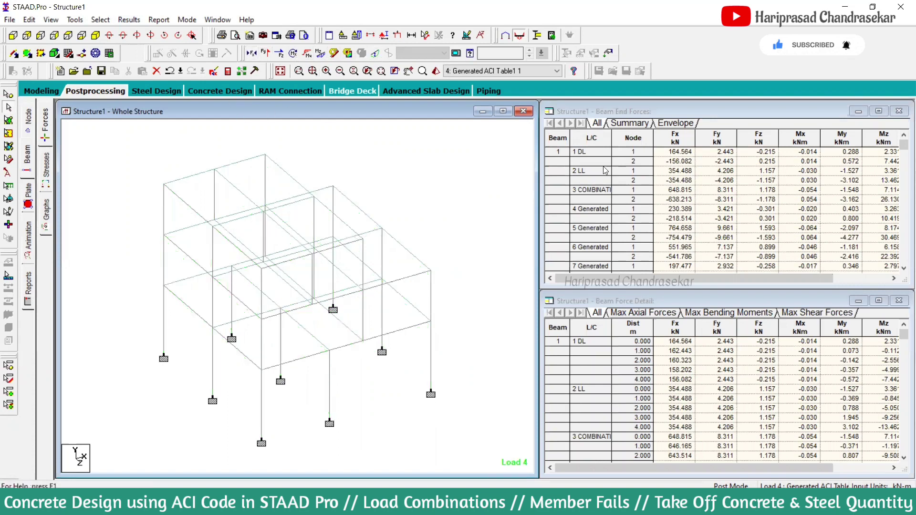
- Inspect the end forces of beam 66 and ground-storey column 61, including the column's load case 5 and load case 3 rows
click(419, 275)
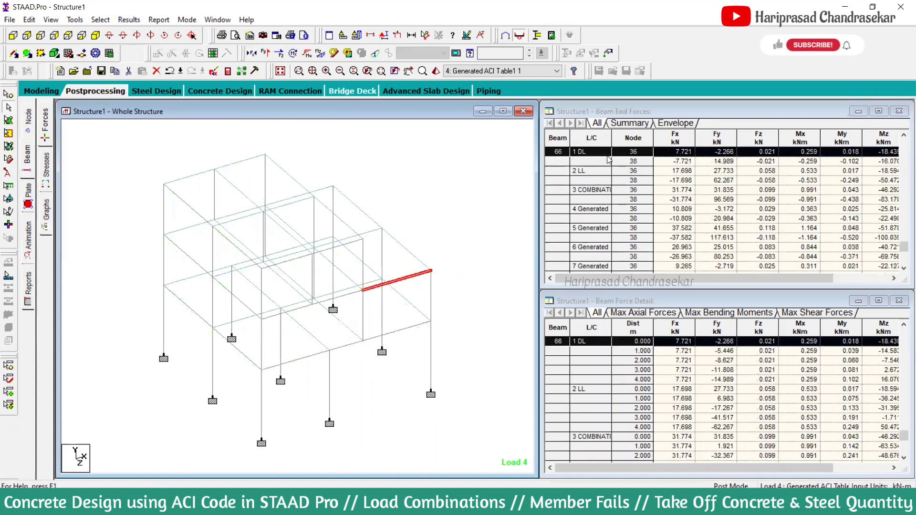
click(431, 344)
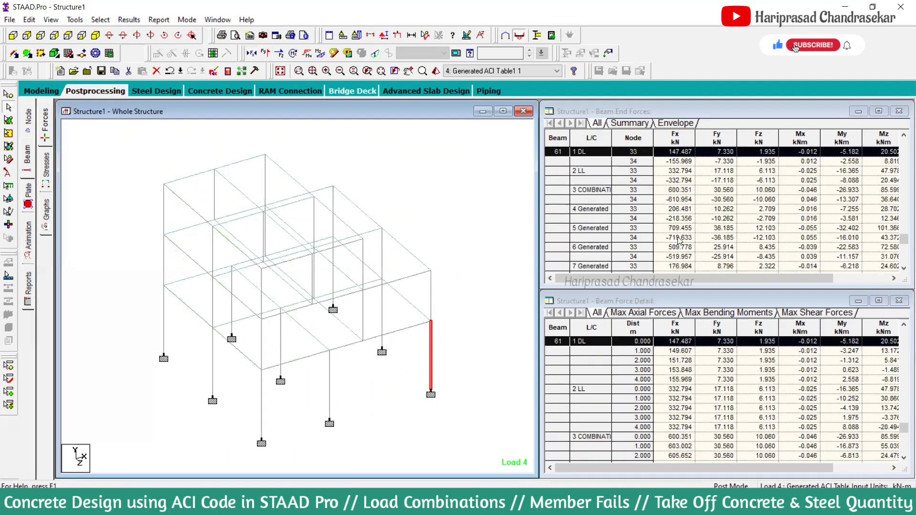
click(601, 230)
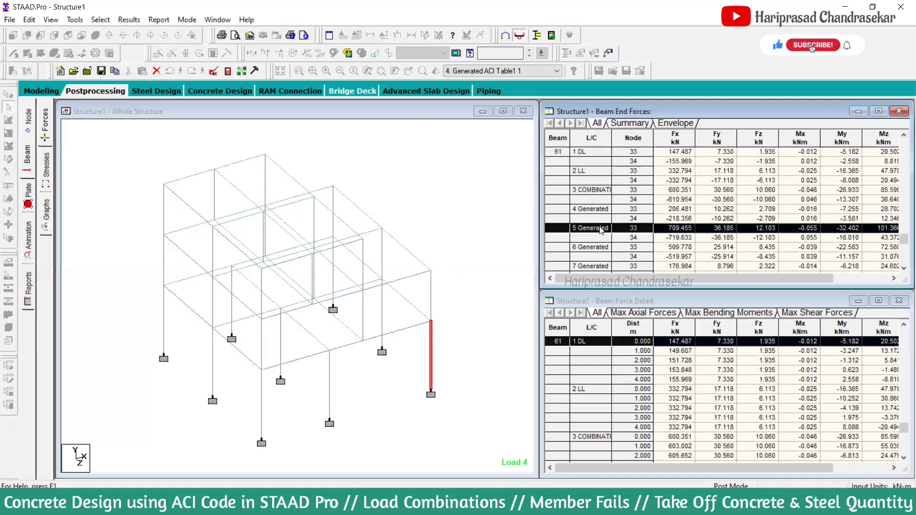
click(642, 199)
- Find member 62 in the beam force details, highlight its DL row at distance 0.000 m, and clear the member selection
scroll(613, 433, down, 12)
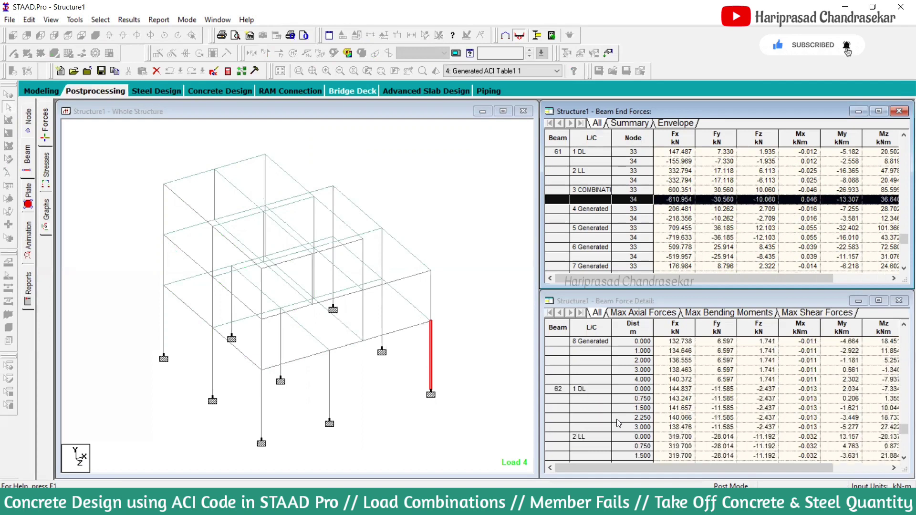
click(631, 390)
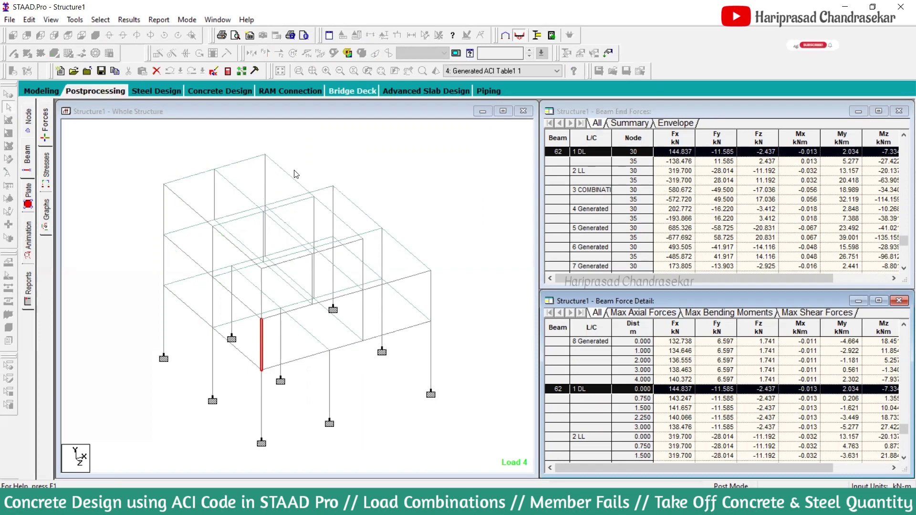
click(354, 153)
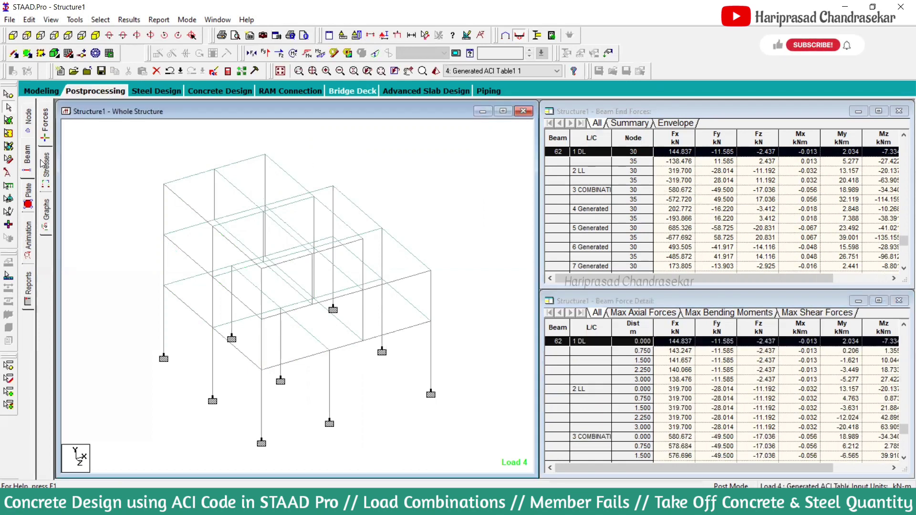
- Display the 3D stress contour of column 61 and place the section plane at 1.47 m
click(43, 164)
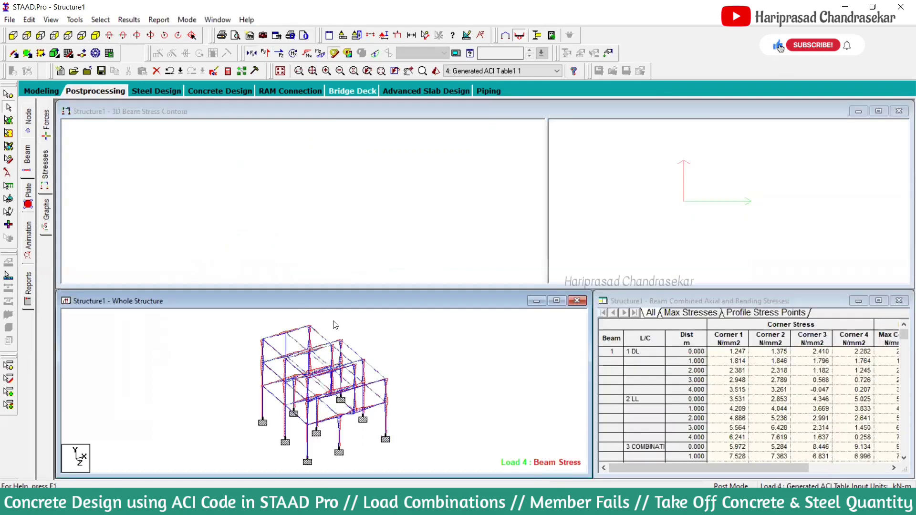
click(385, 413)
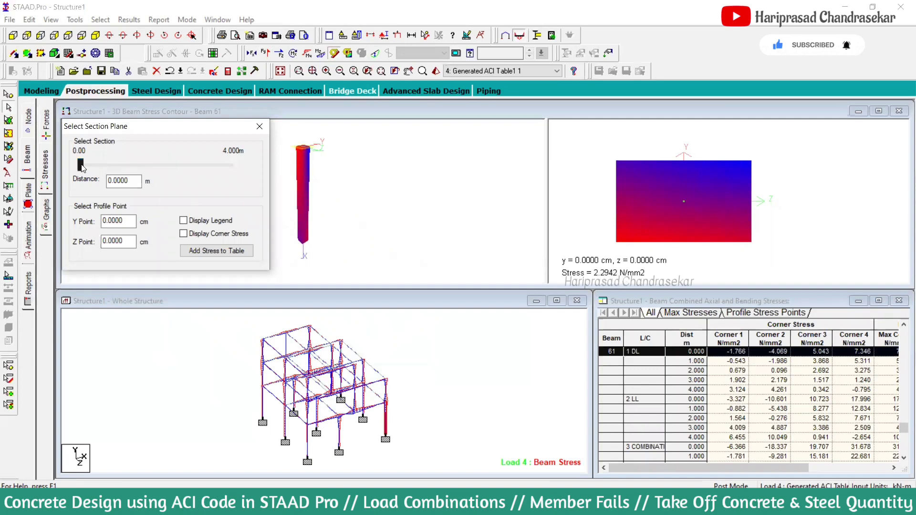
drag(81, 166, 135, 165)
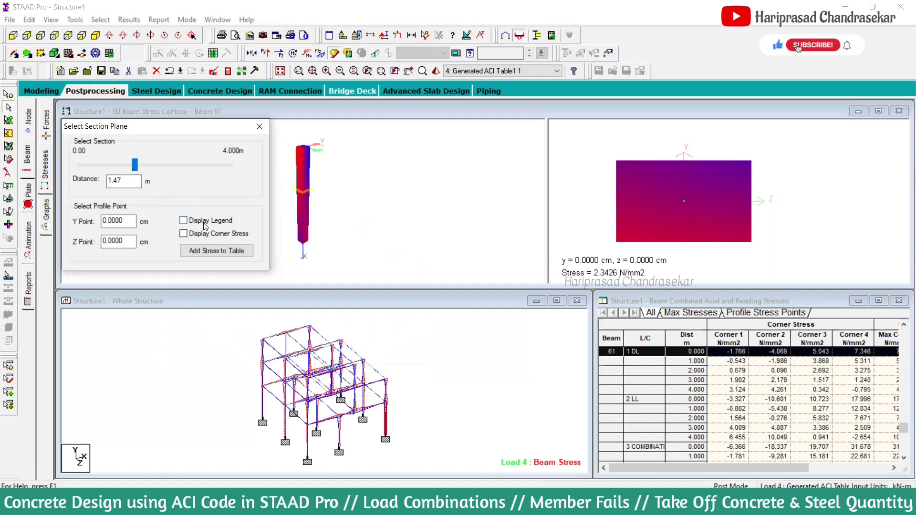
- Turn on the stress legend and corner stresses for column 61, and set the section plane distance to 1.00 m
click(183, 221)
click(191, 237)
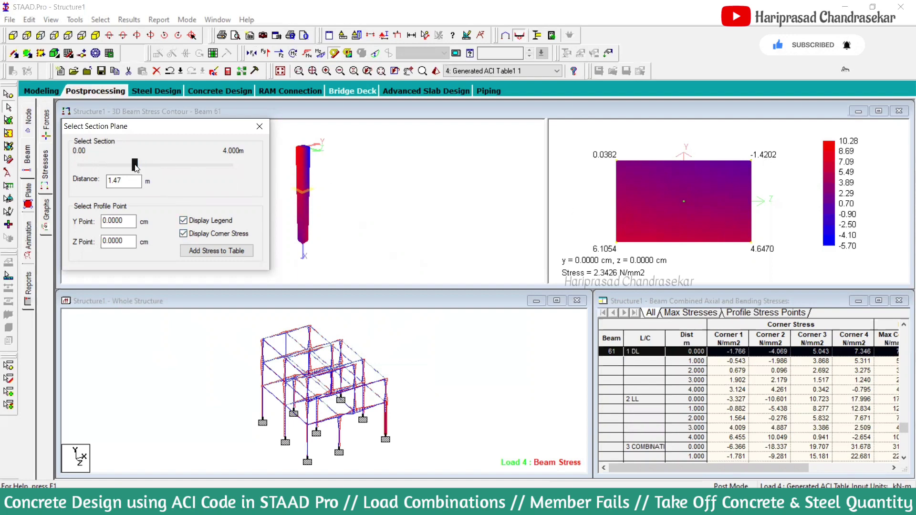
mouse_move(135, 165)
mouse_down()
mouse_move(172, 166)
mouse_move(117, 167)
mouse_up()
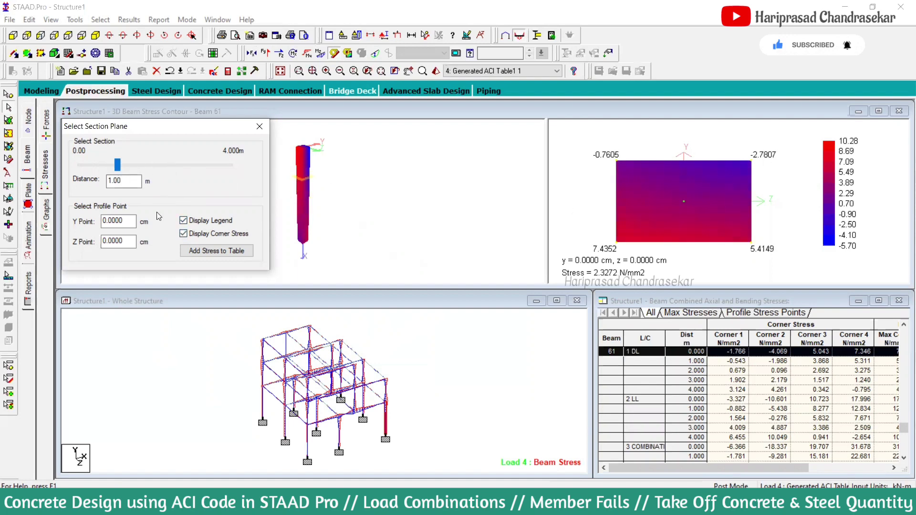
click(259, 127)
- Display the 3D stress contour of roof beam 16 with the section plane at 1.20 m
click(297, 330)
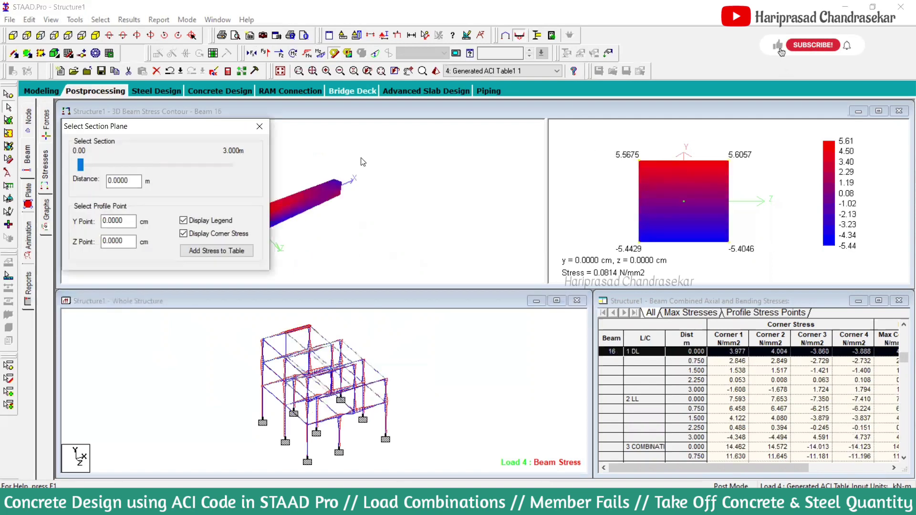
drag(81, 167, 140, 165)
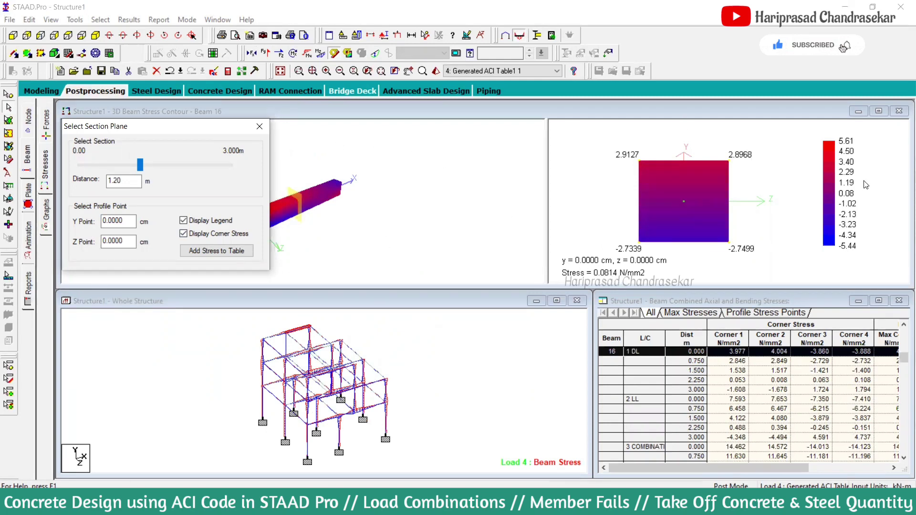
click(263, 127)
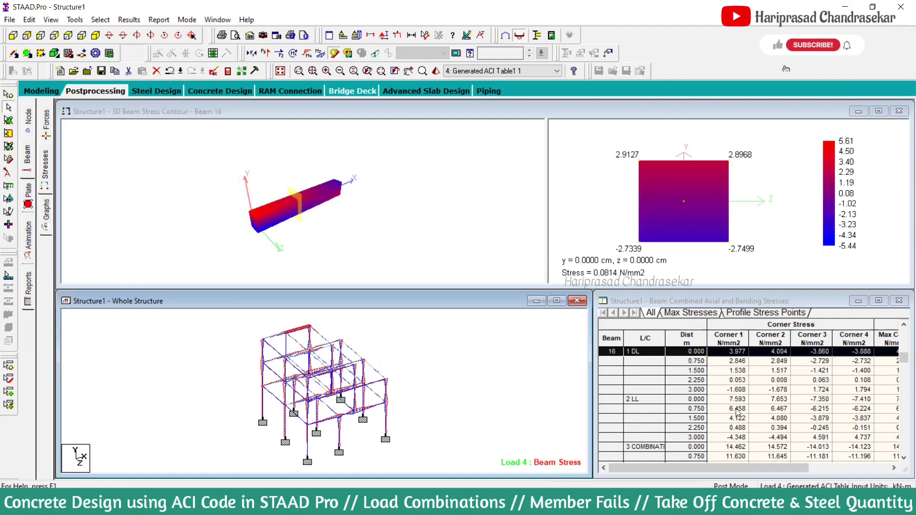
- Review the maximum stresses and profile stress points in the beam combined stress results, and return to the full listing
click(700, 313)
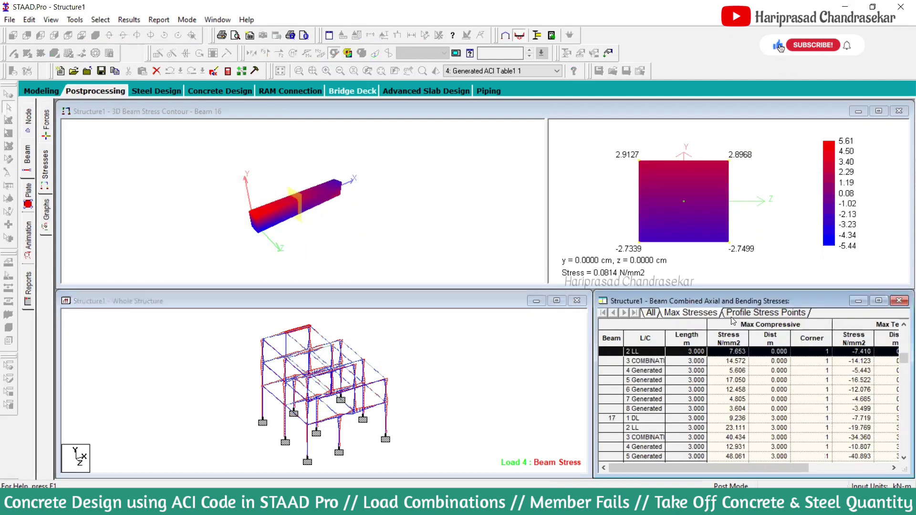
click(758, 315)
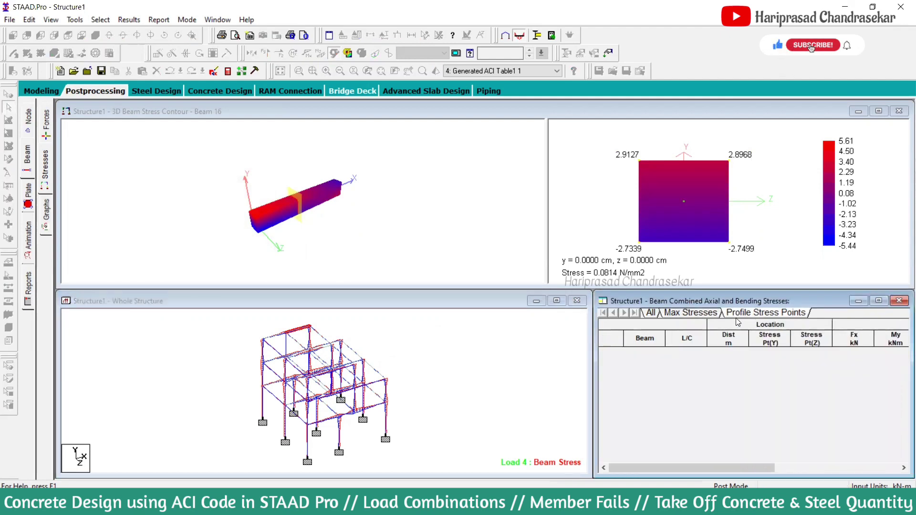
click(661, 315)
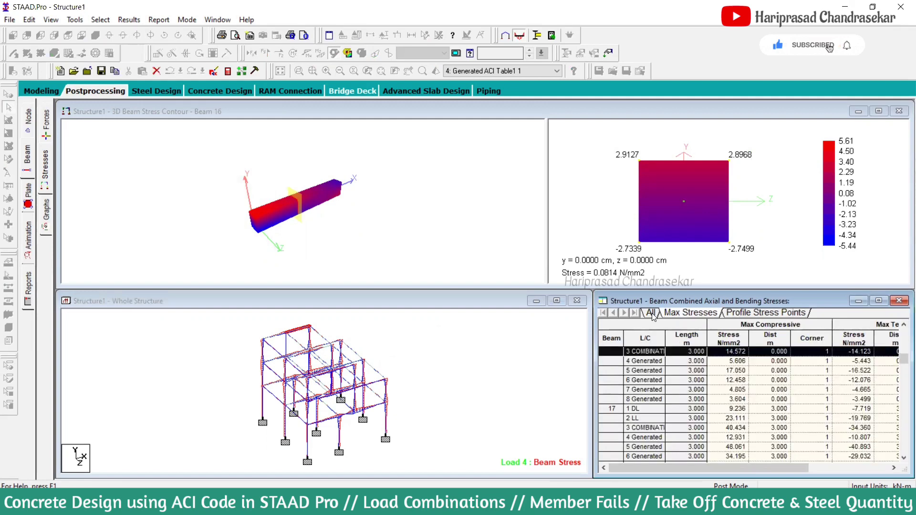
click(652, 314)
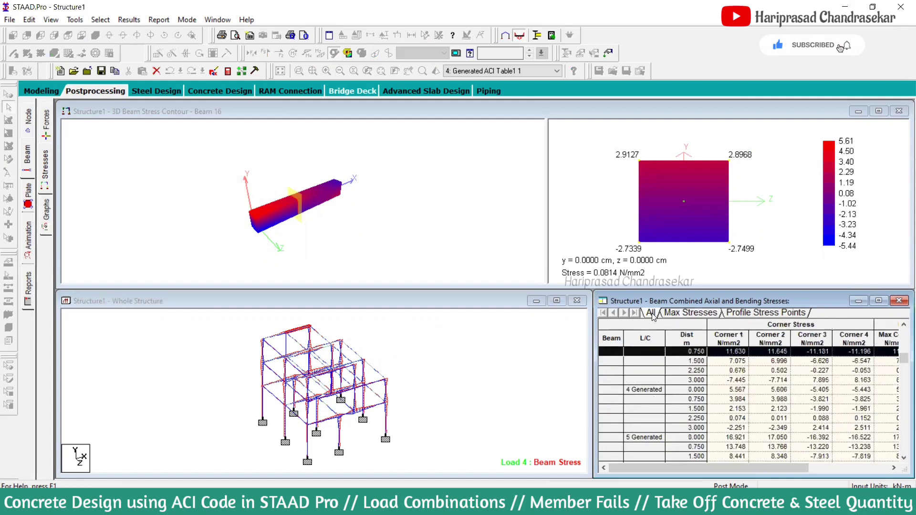
- View the Mz, Fy and Fx graphs of roof beam 16, column 15 and floor beam 21, and clear the selection
click(50, 211)
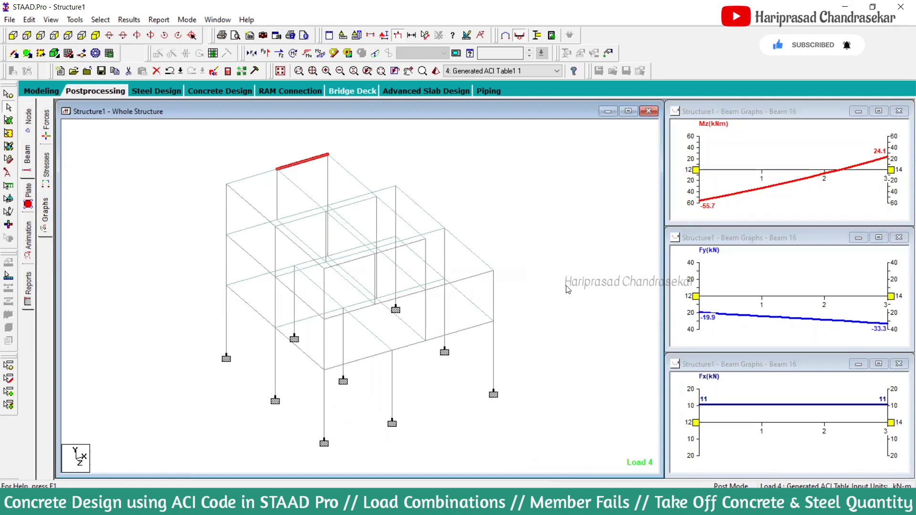
click(277, 195)
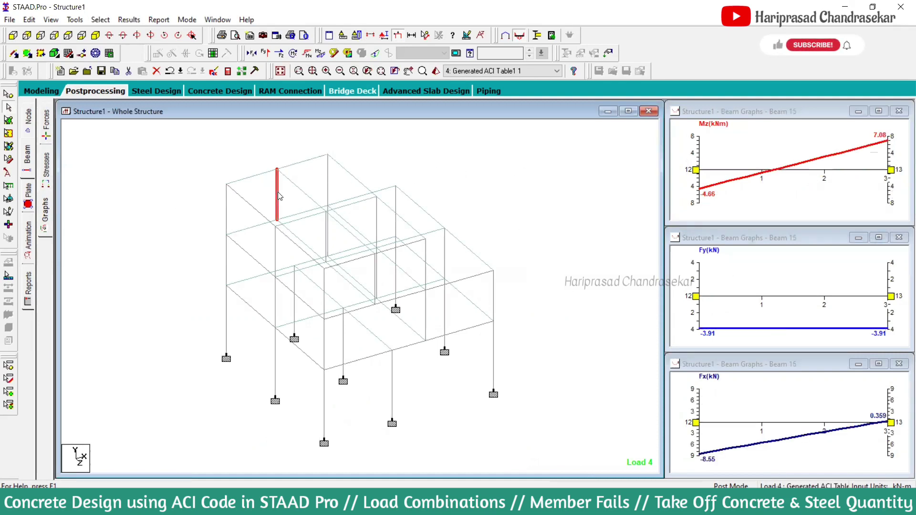
click(310, 162)
click(275, 187)
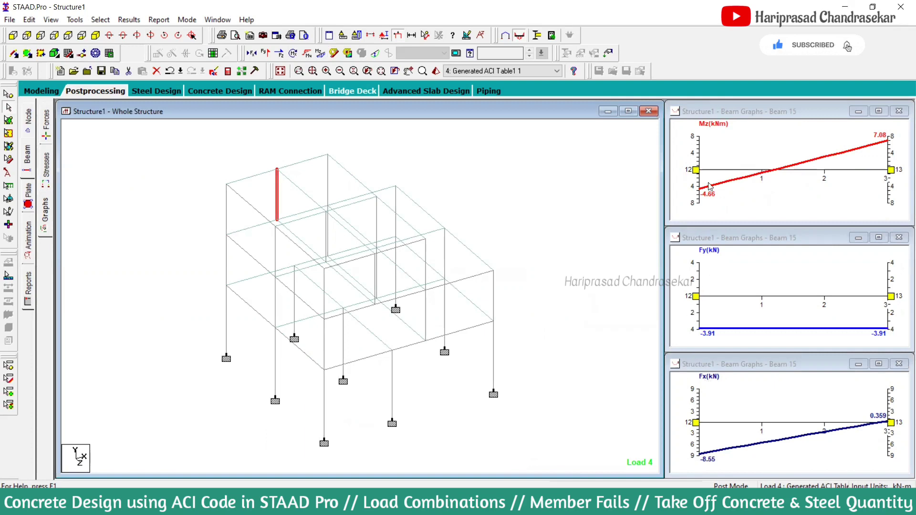
click(250, 255)
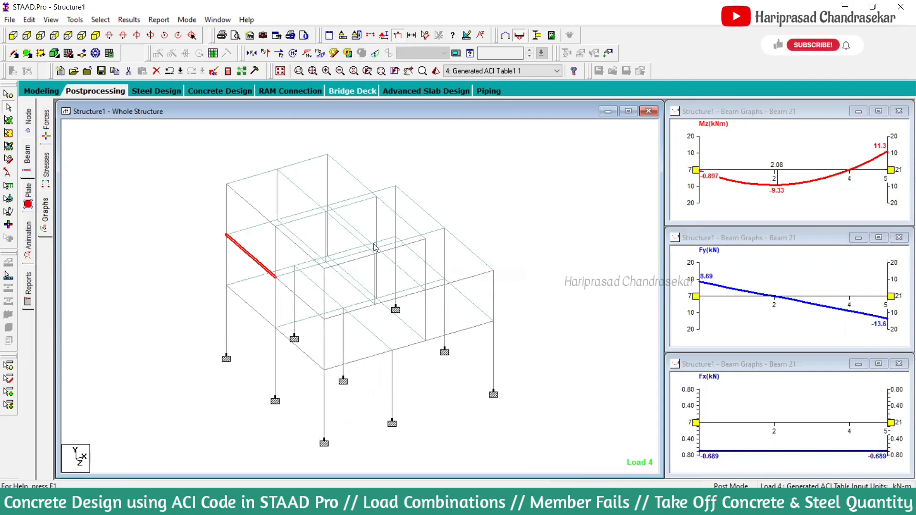
click(558, 198)
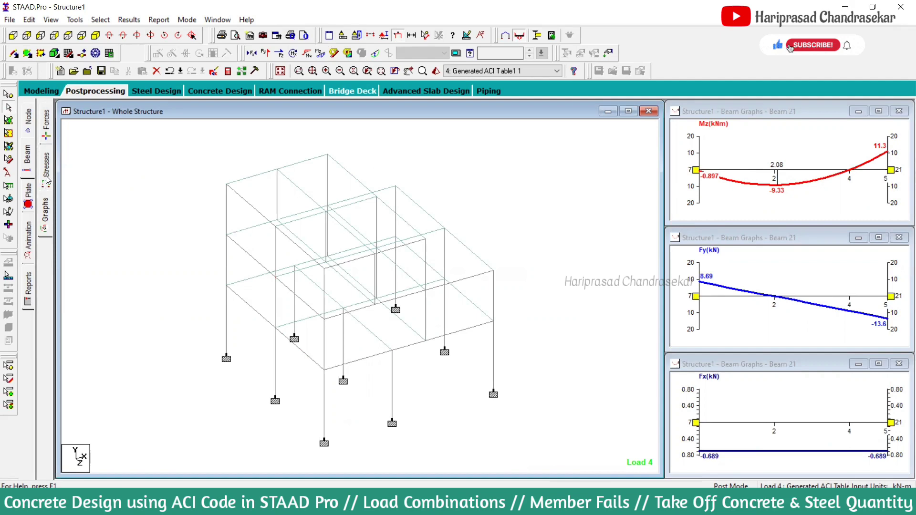
- Display the Max Absolute plate stress contour for load case 4: Generated ACI Table1 1 with normal fill
click(29, 194)
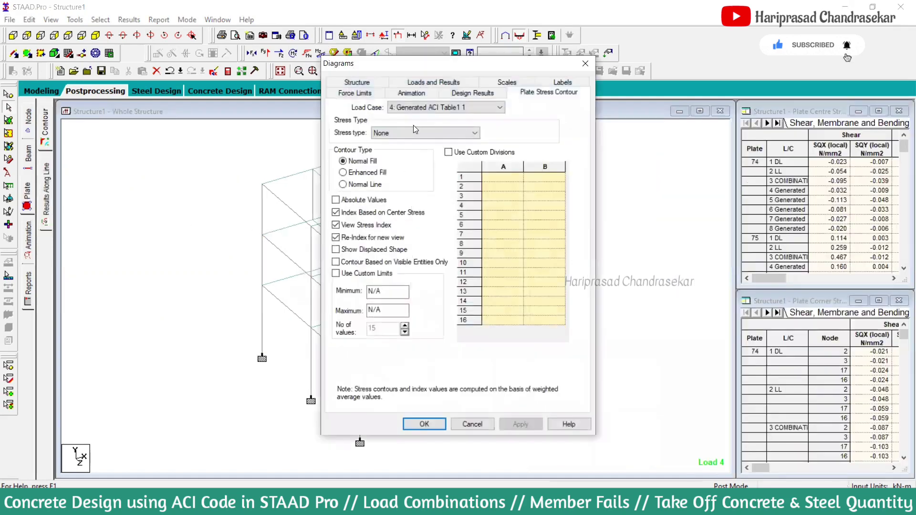
drag(458, 66, 661, 65)
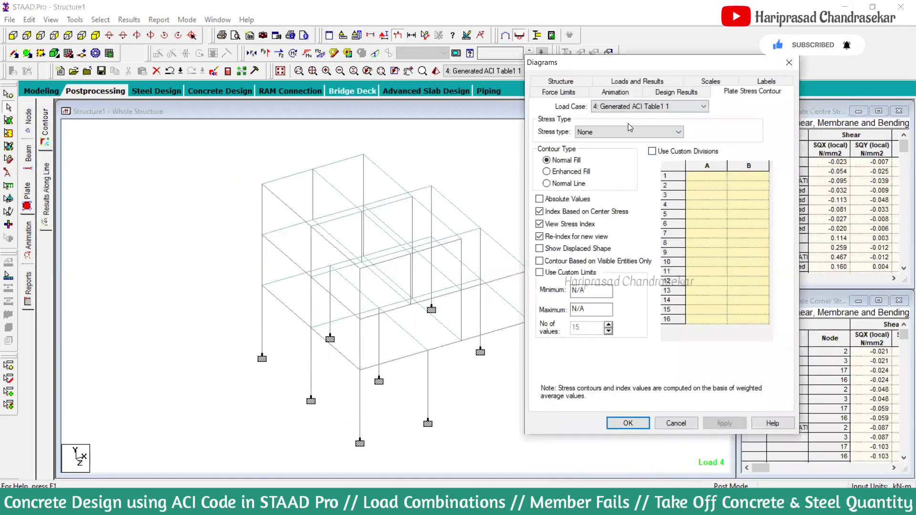
click(625, 130)
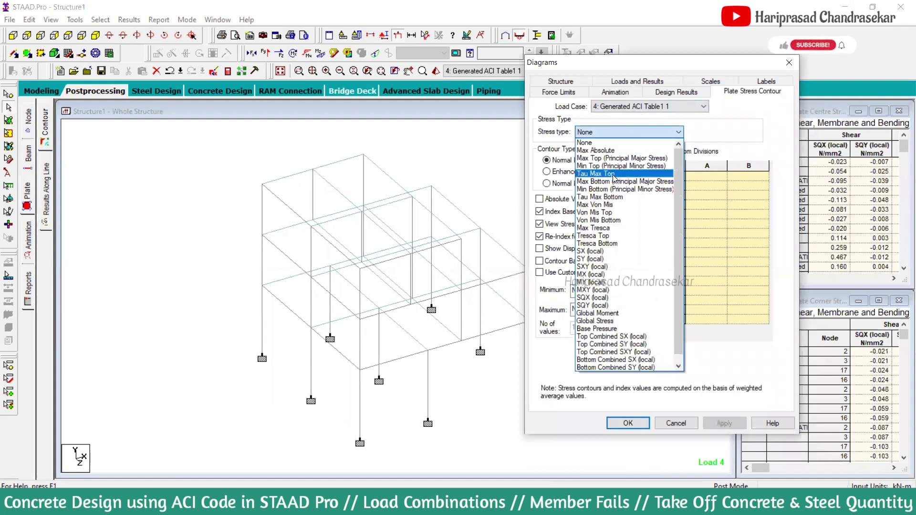
click(604, 151)
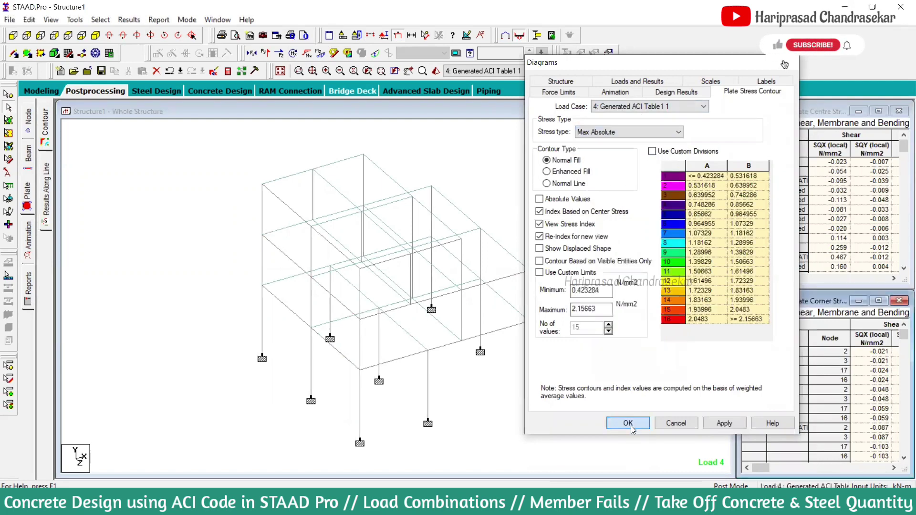
click(630, 426)
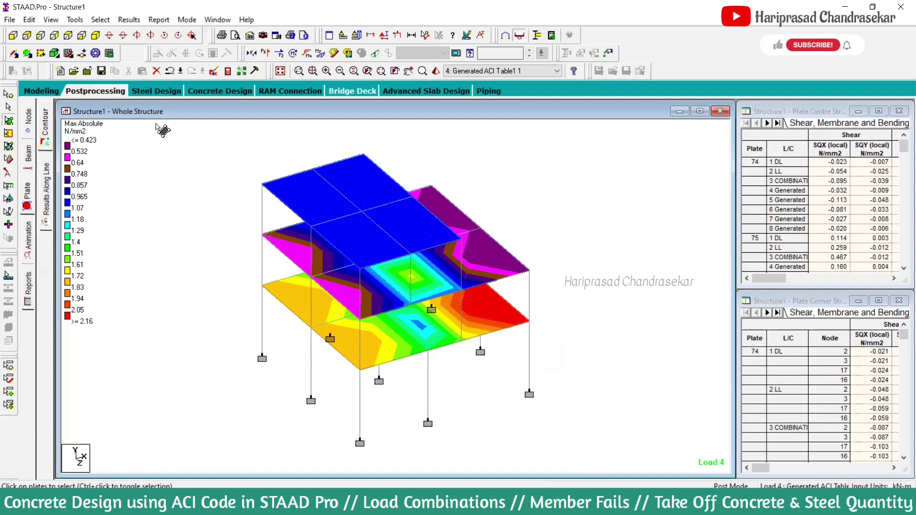
- Display the Von Mis Top stress contour on the floor plates with normal fill and without custom limits
click(28, 203)
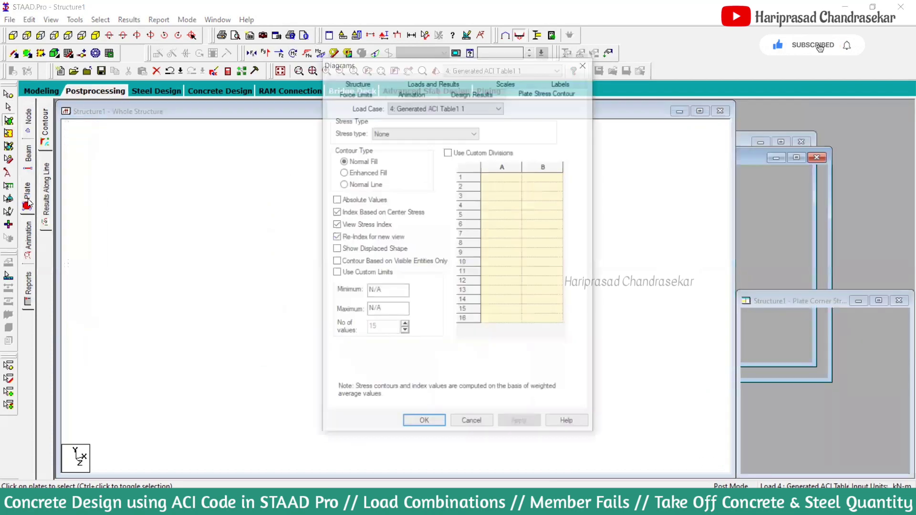
click(401, 133)
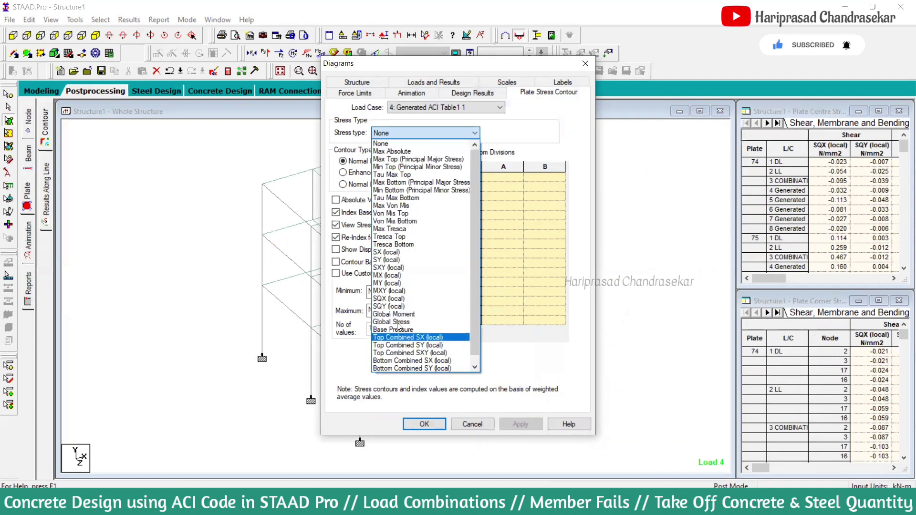
click(397, 214)
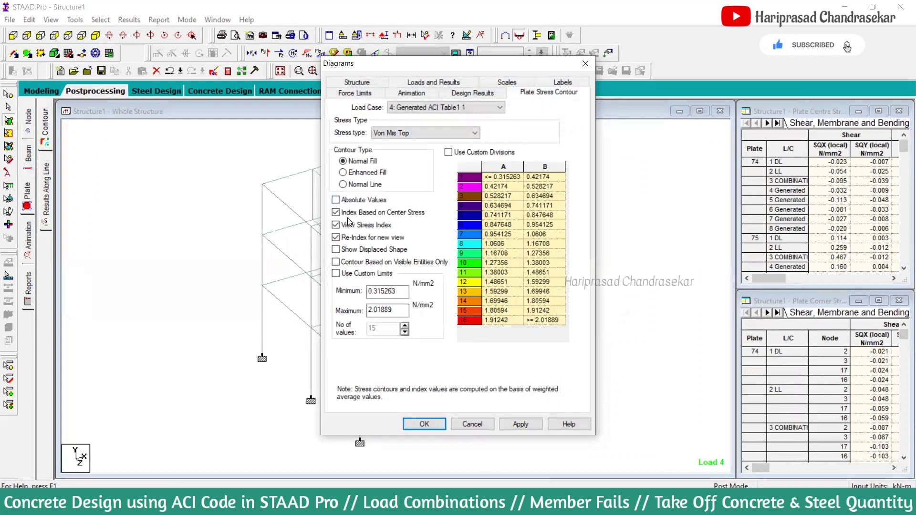
click(336, 274)
click(336, 273)
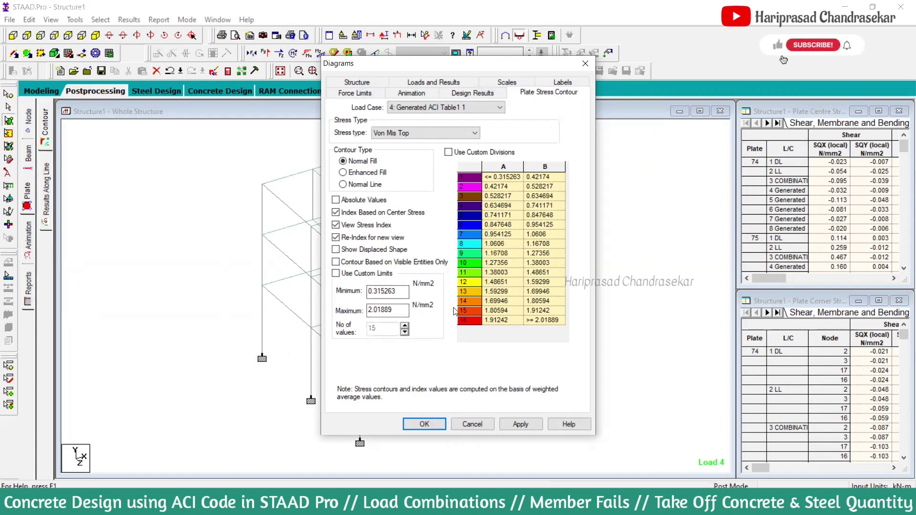
click(433, 423)
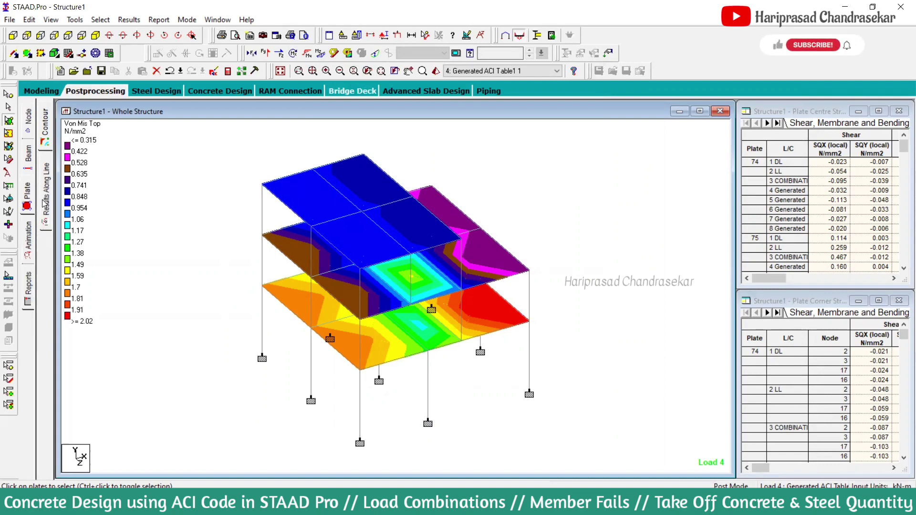
- Switch the plate stress contour back to the Max Absolute stress type
click(48, 144)
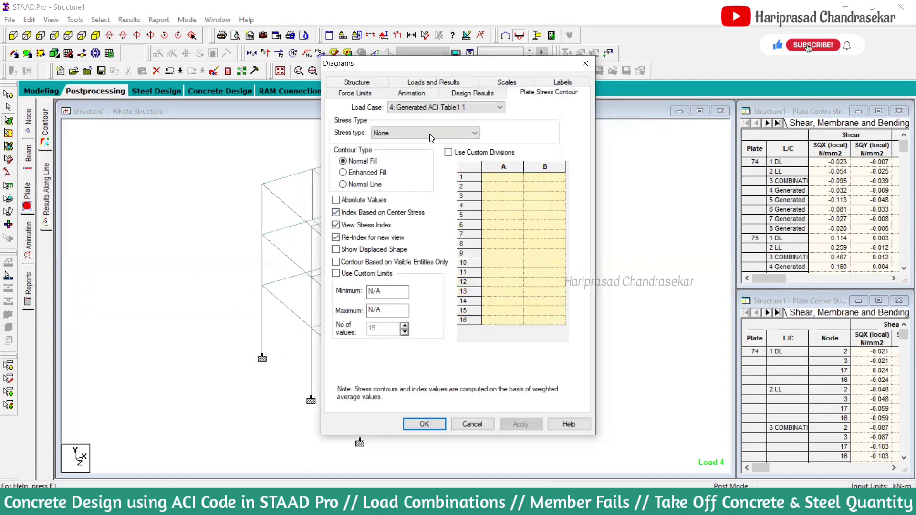
click(430, 134)
click(414, 148)
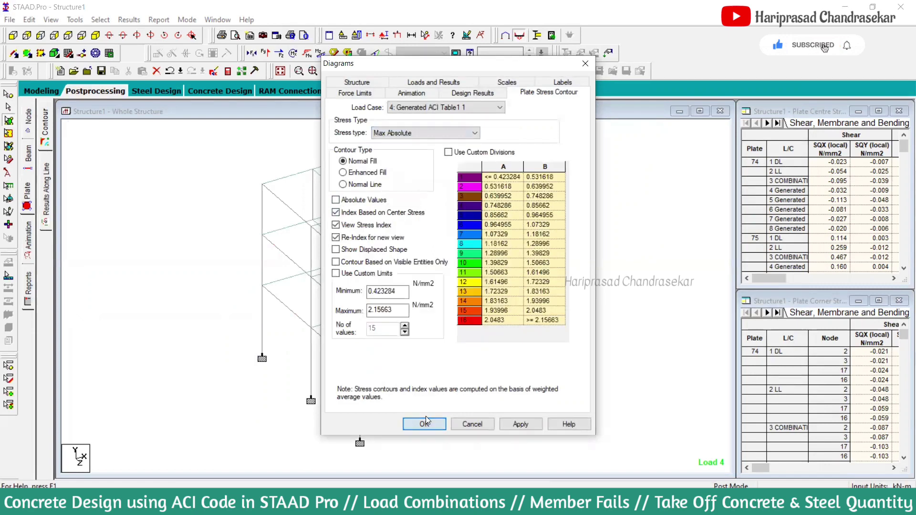
click(425, 423)
- Open the plate results along a line, and return to the plate contour results without applying a stress type
click(49, 179)
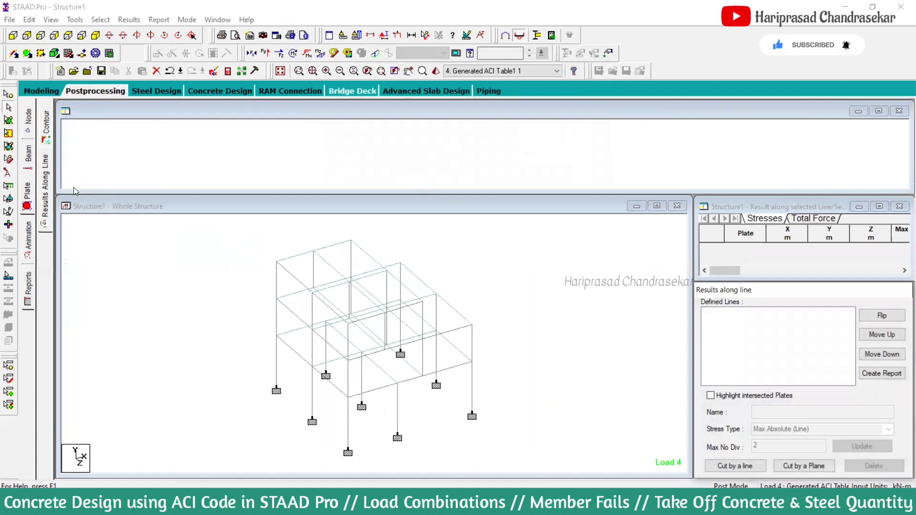
click(322, 269)
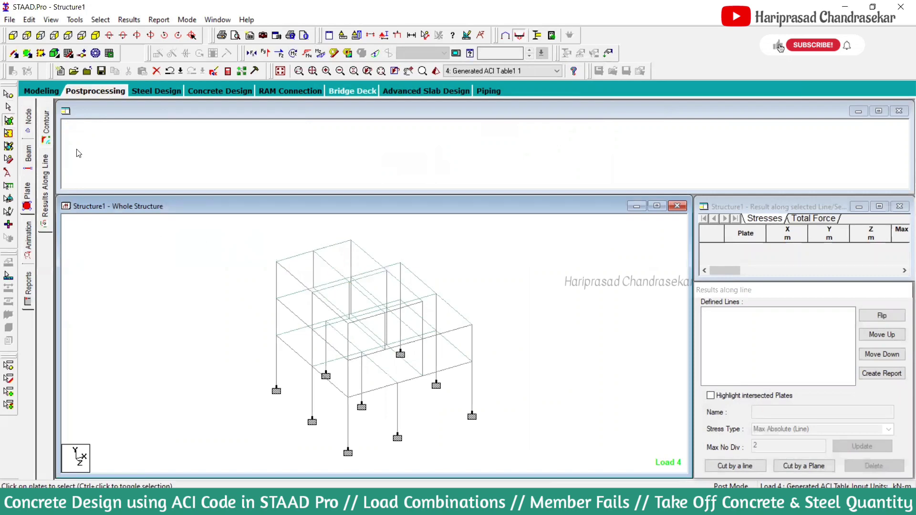
click(47, 125)
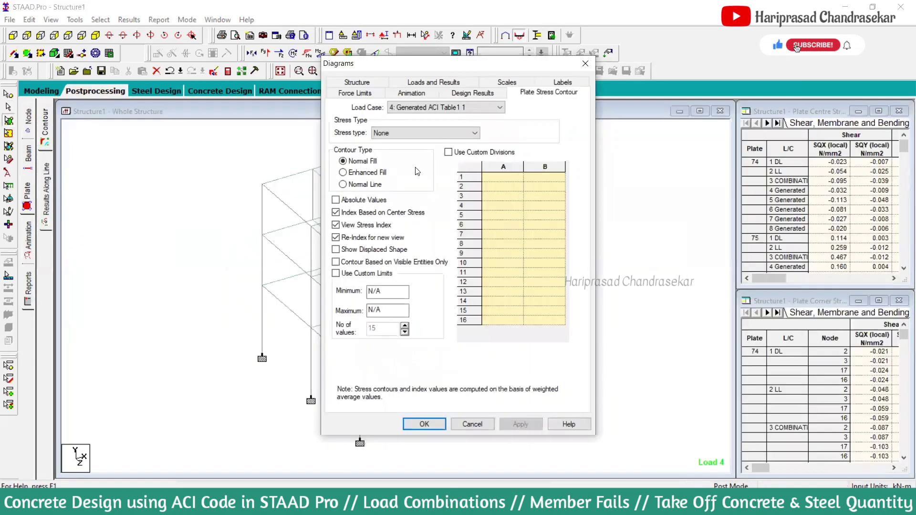
click(479, 423)
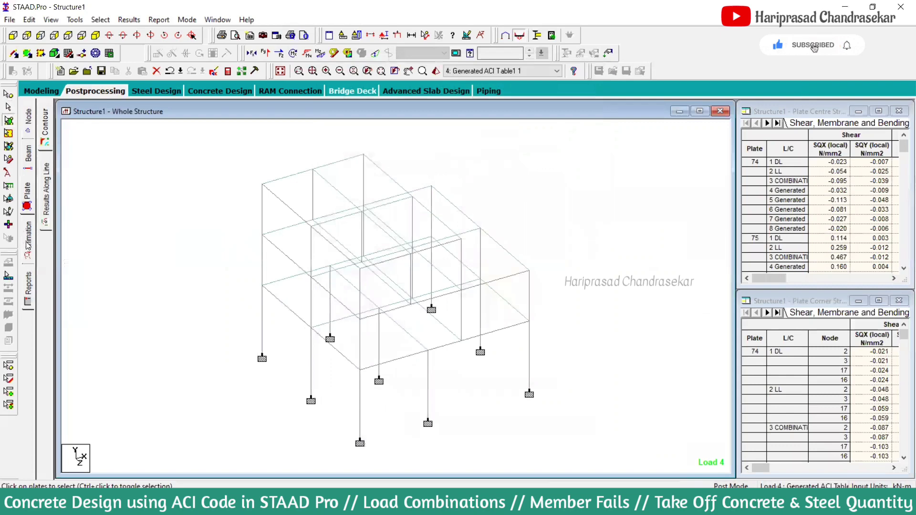
- Open the animation results, dismiss the diagram settings unchanged, and display the beam forces with the bending Z diagram
click(28, 244)
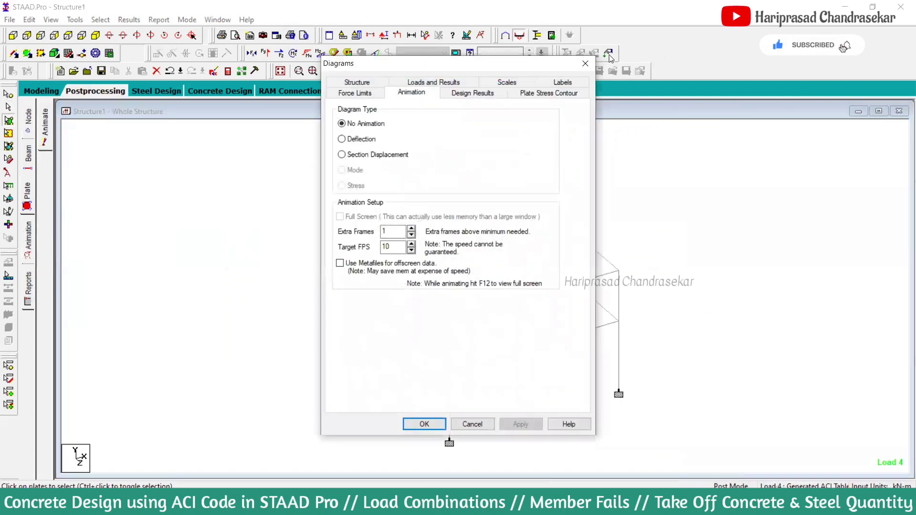
click(585, 63)
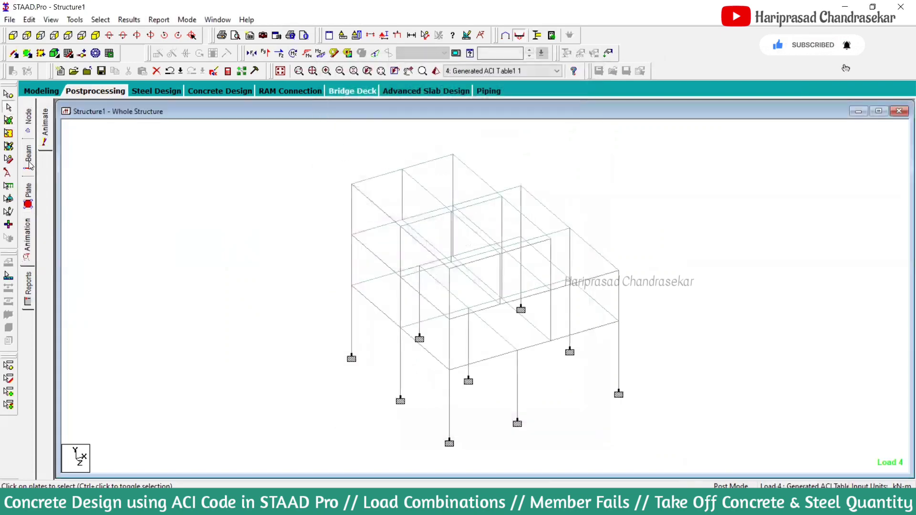
click(29, 162)
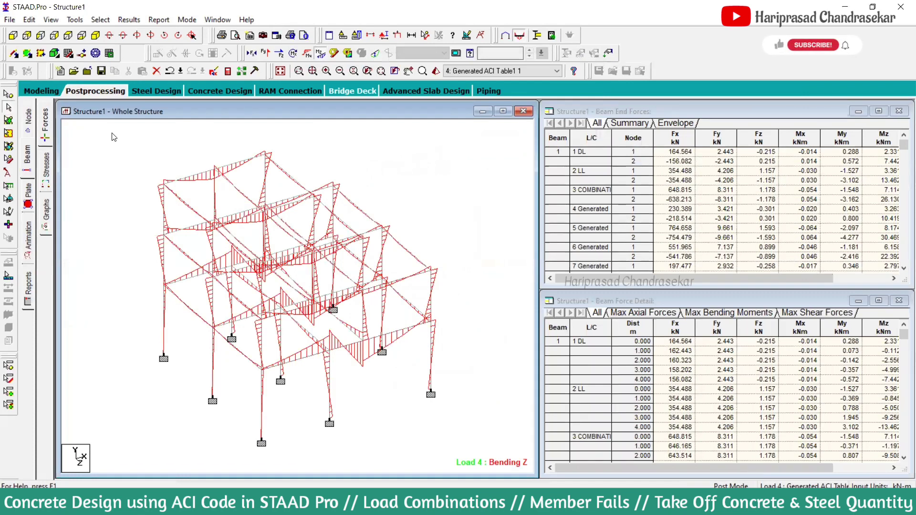
- Return to modeling, open the concrete design setup for the whole structure, and set the current code to ACI
click(41, 91)
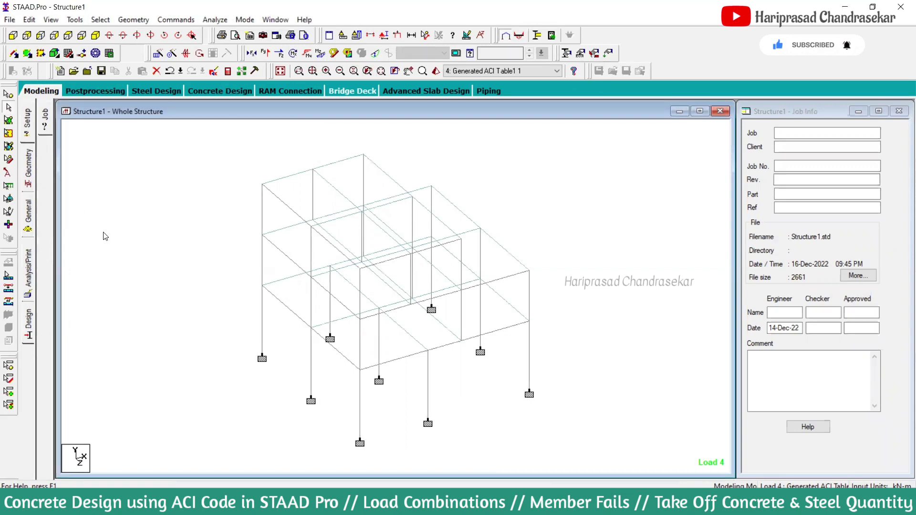
click(31, 325)
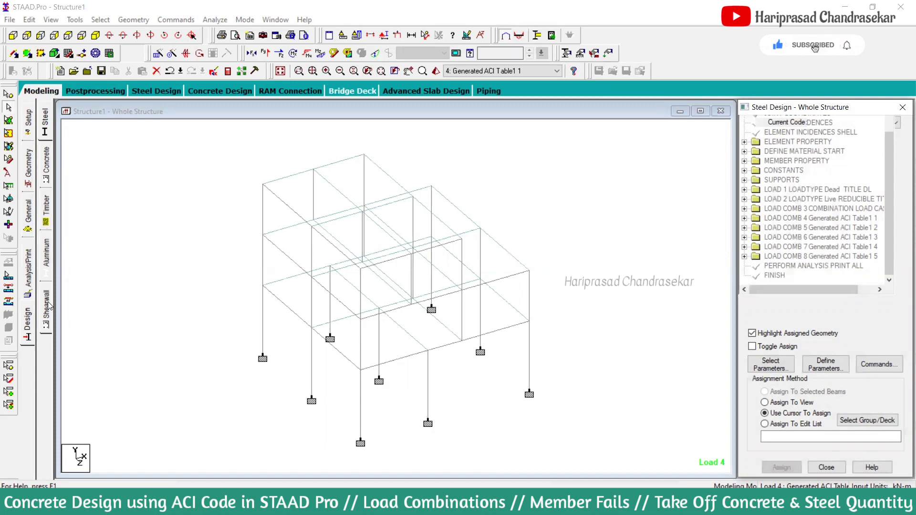
click(47, 165)
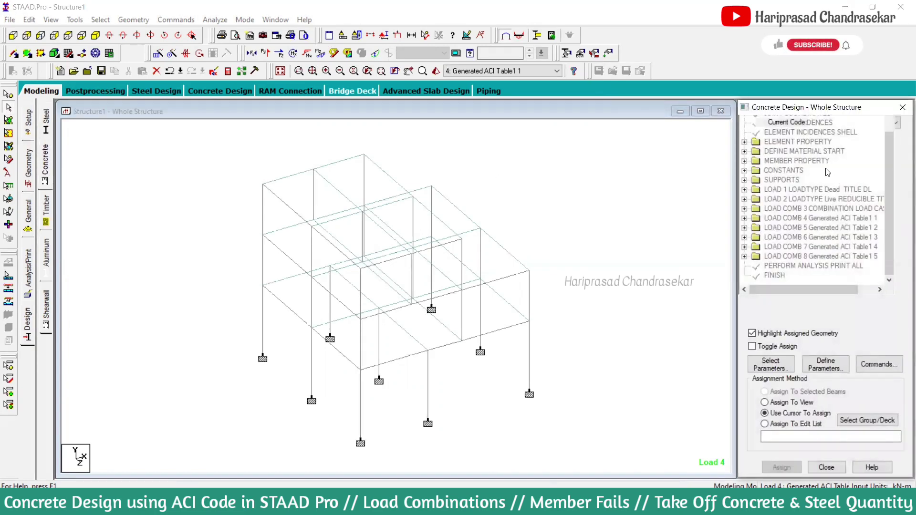
click(865, 123)
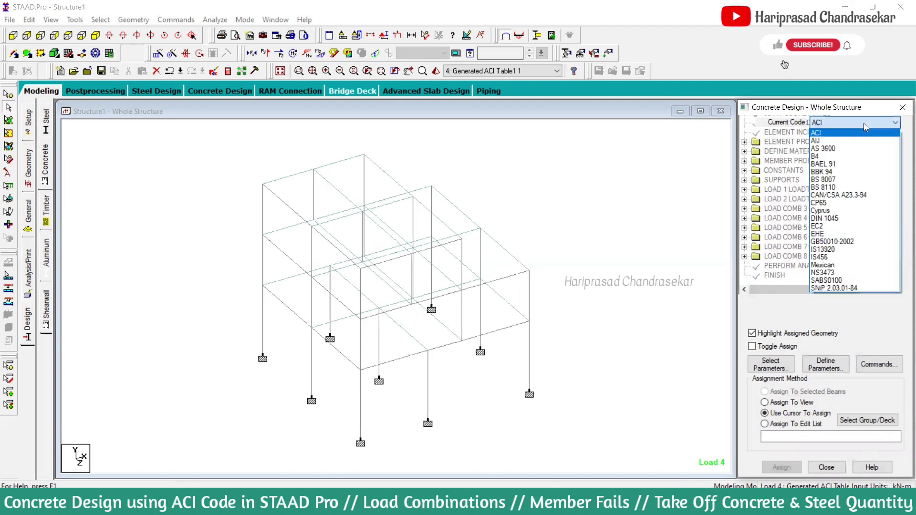
click(825, 134)
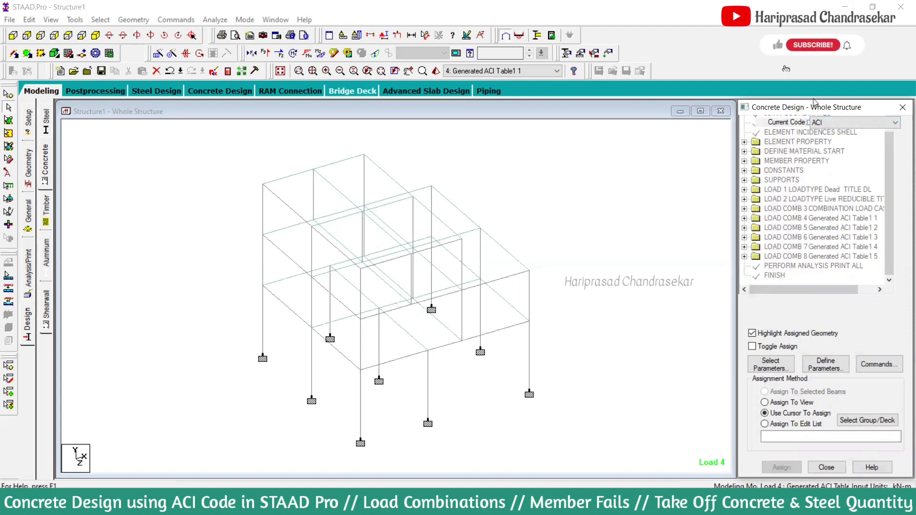
- Open the parameter selection for the ACI concrete design, review the list, and remove all the preselected parameters
click(792, 359)
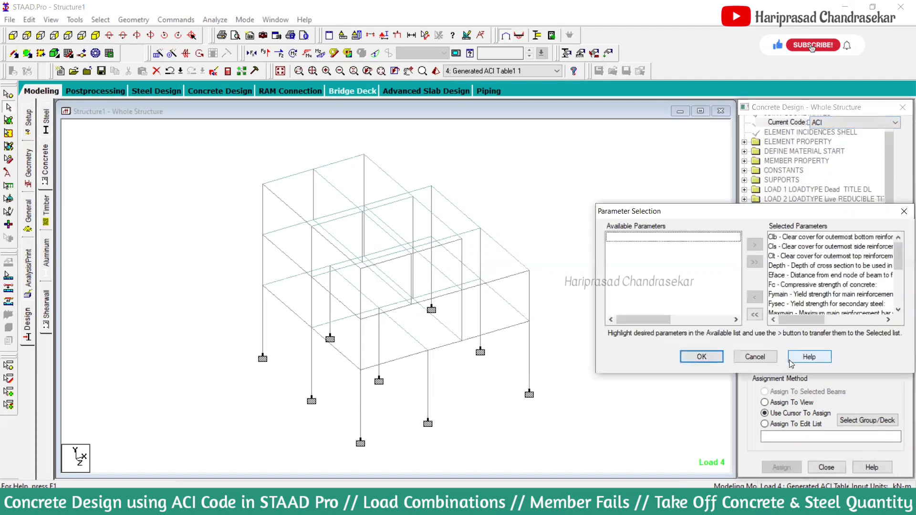
drag(898, 259, 899, 292)
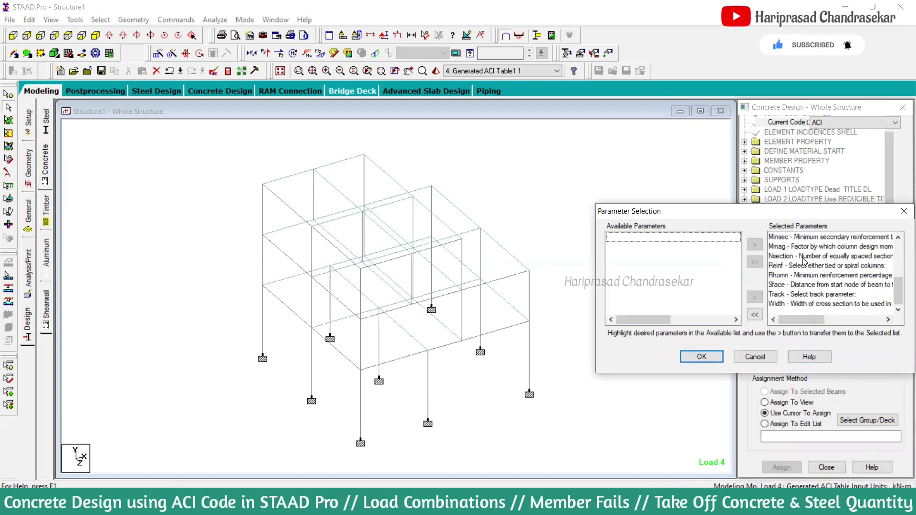
scroll(804, 260, up, 5)
click(754, 316)
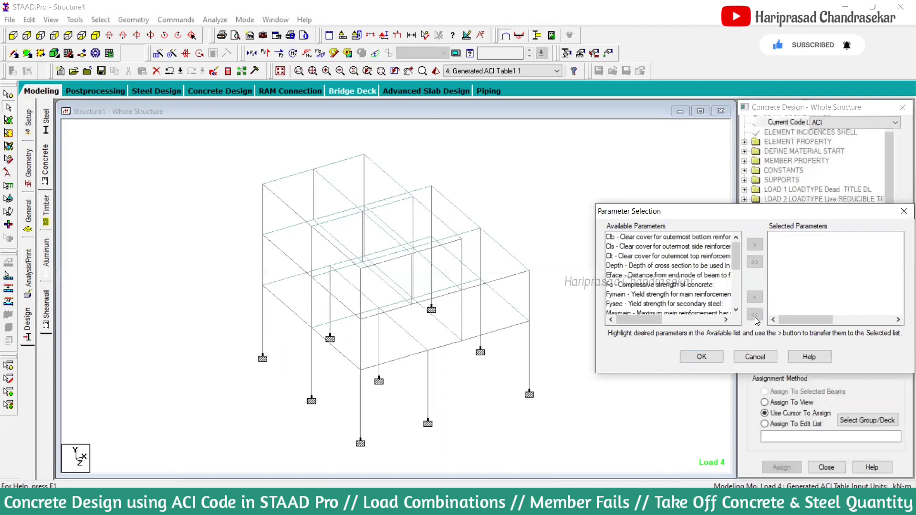
- Select only the Fc, Fymain and Fysec strength parameters for the concrete design and accept the selection
click(692, 285)
click(754, 244)
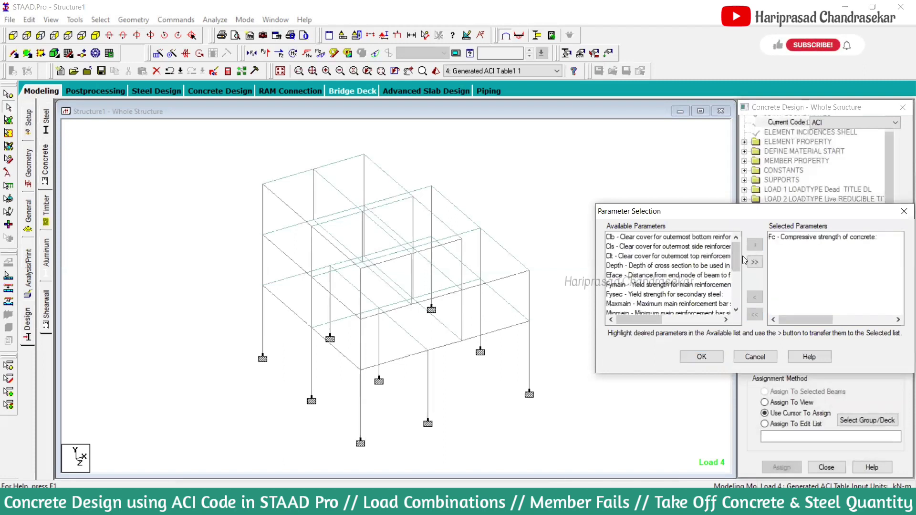
click(658, 285)
click(755, 245)
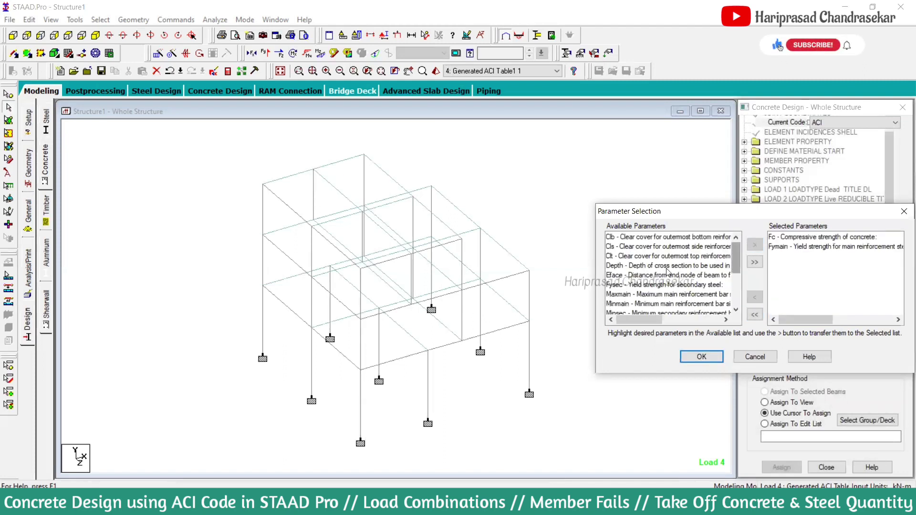
click(642, 286)
click(755, 244)
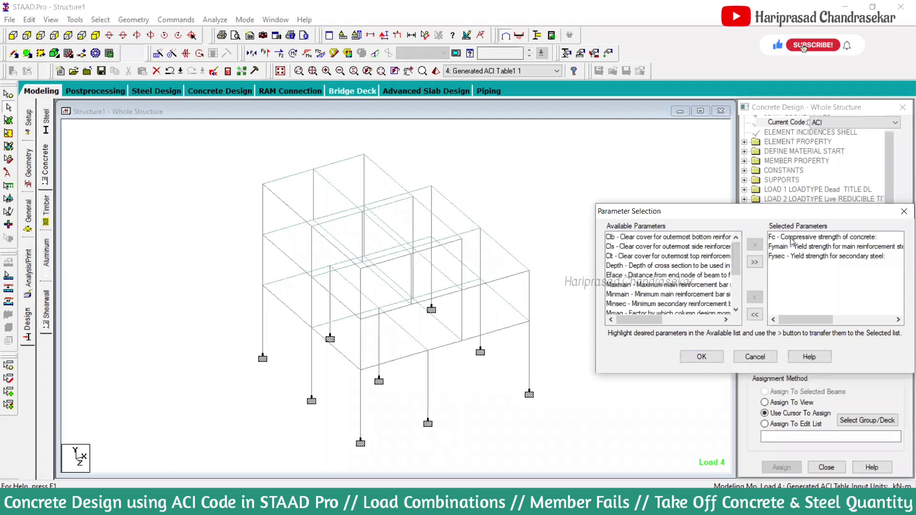
click(796, 237)
click(794, 246)
click(792, 256)
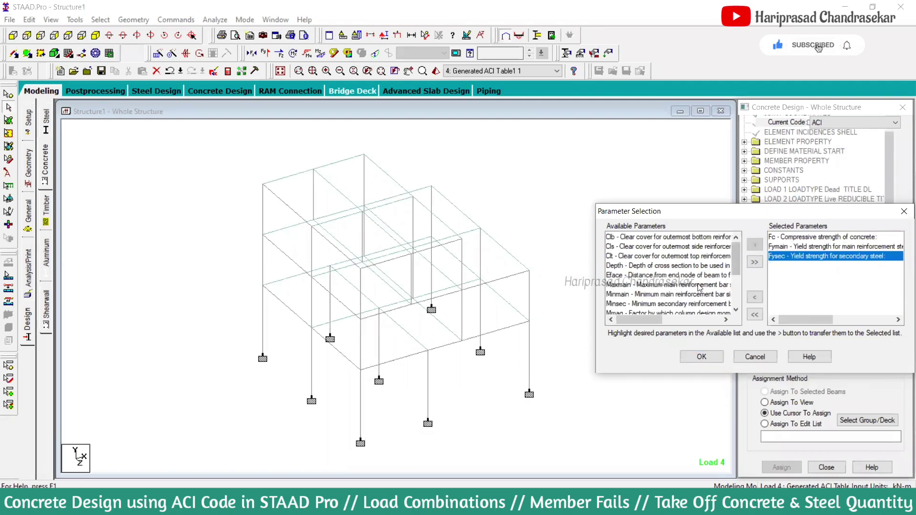
scroll(647, 262, down, 2)
scroll(634, 261, up, 2)
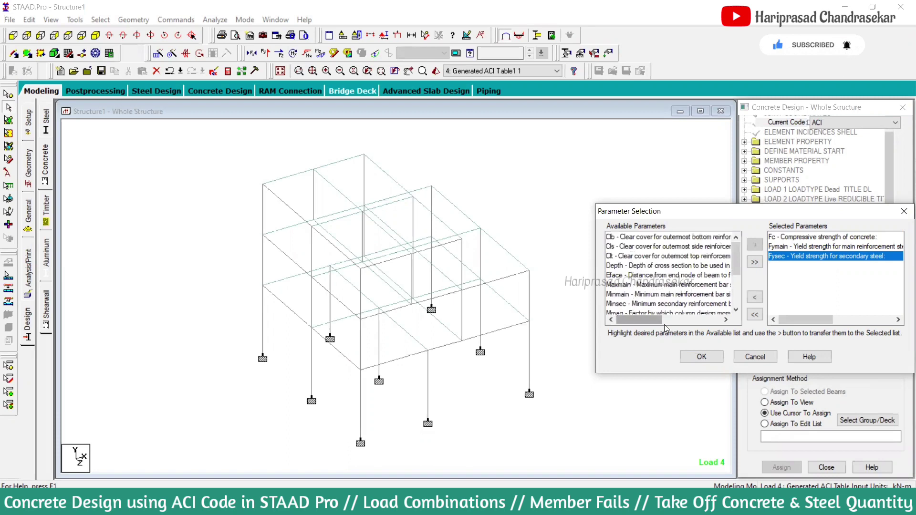
click(702, 357)
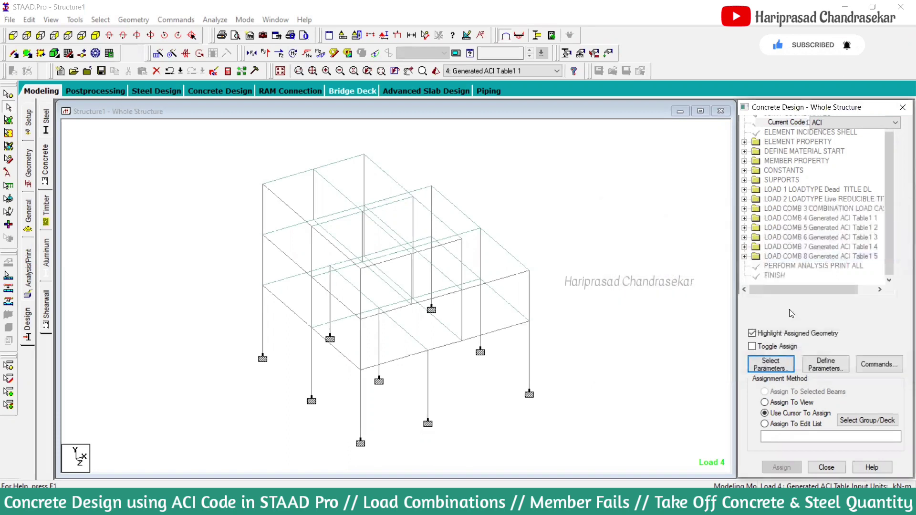
- Define the concrete compressive strength FC as 25000 kN/m2 and add it to the design parameters
click(830, 366)
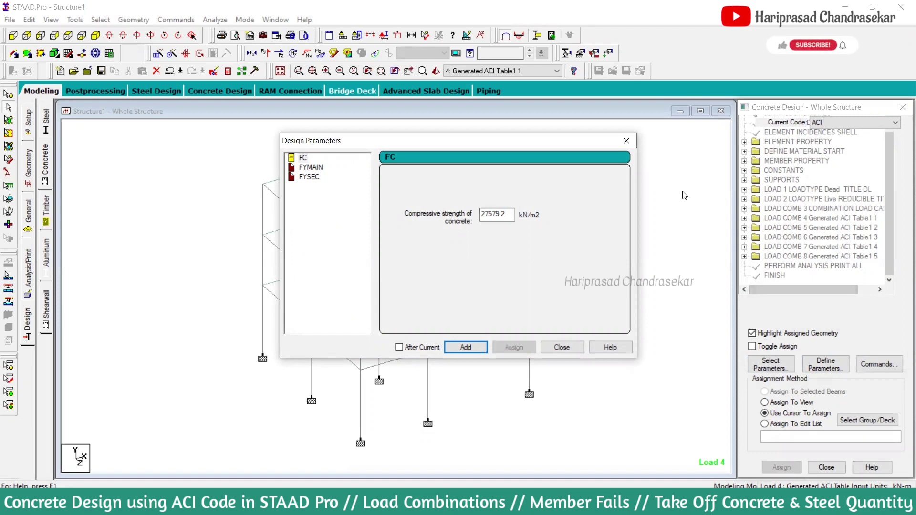
click(511, 213)
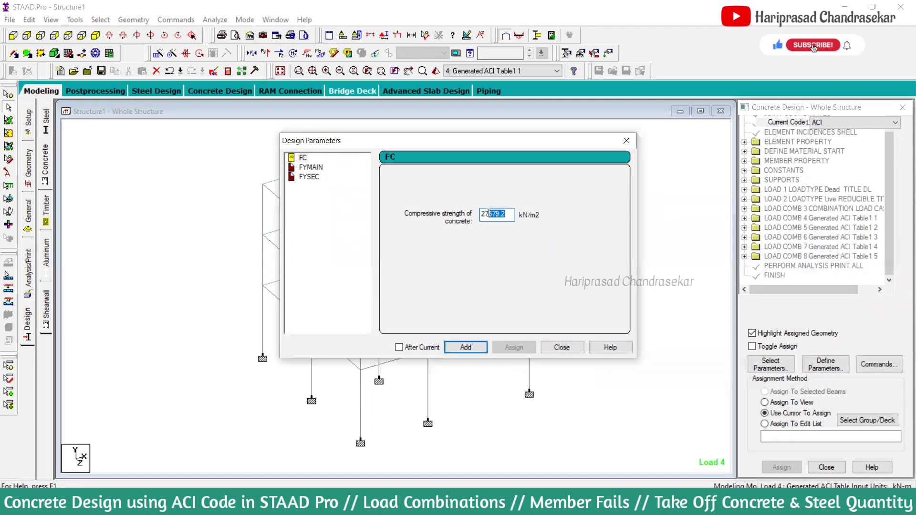
text(5000)
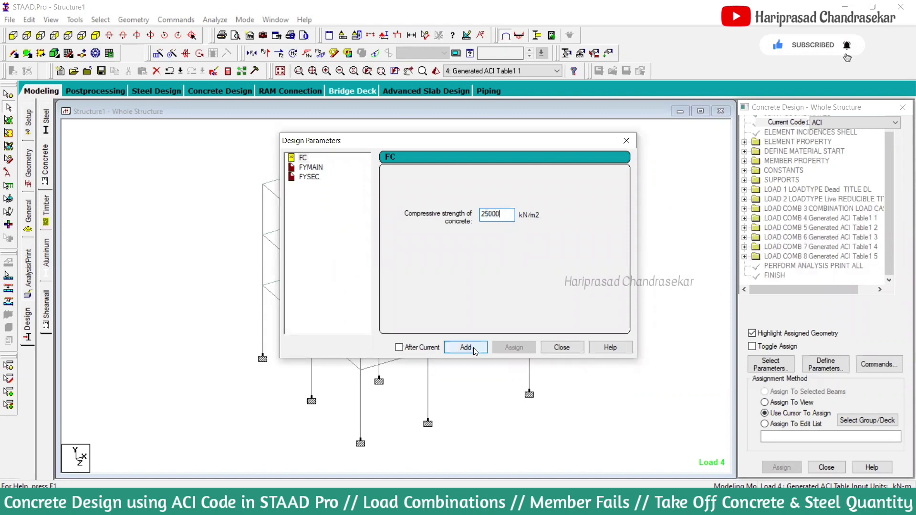
click(472, 348)
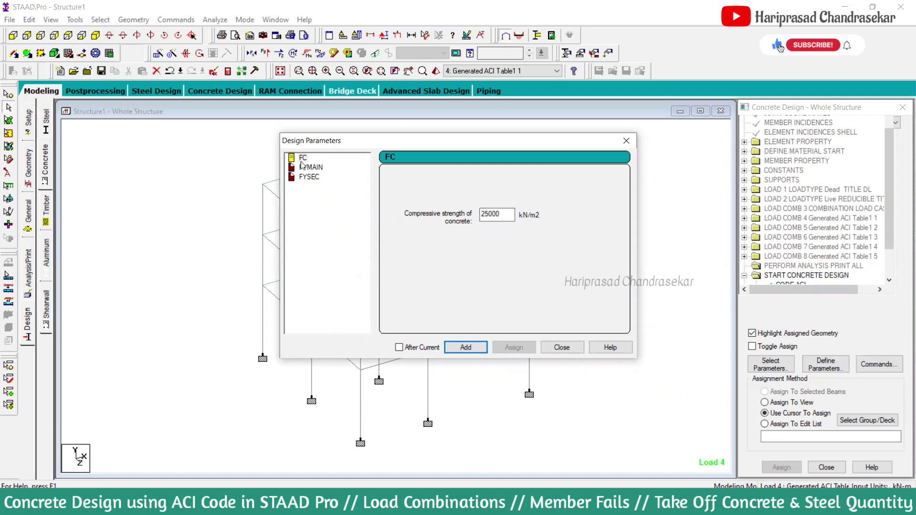
- Define the main reinforcement yield strength FYMAIN as 415000 kN/m2 and add it to the design parameters
click(318, 168)
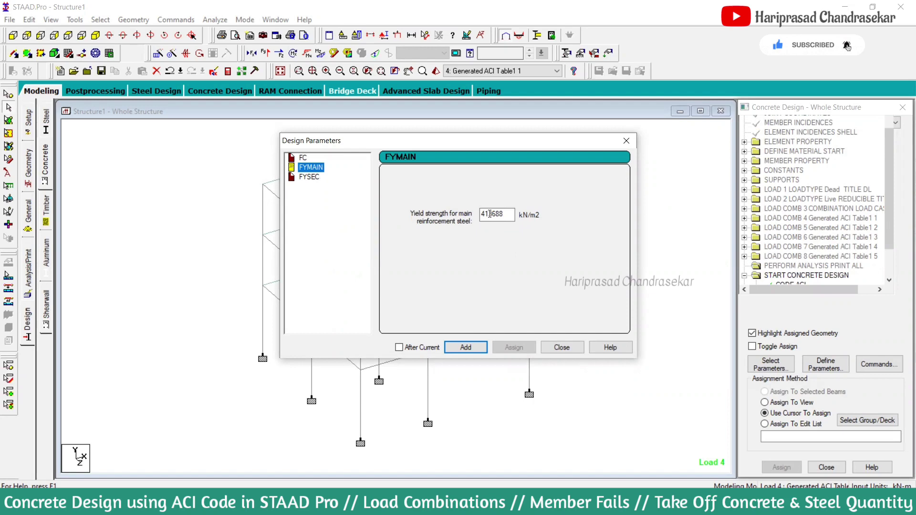
drag(490, 214, 516, 217)
text(5)
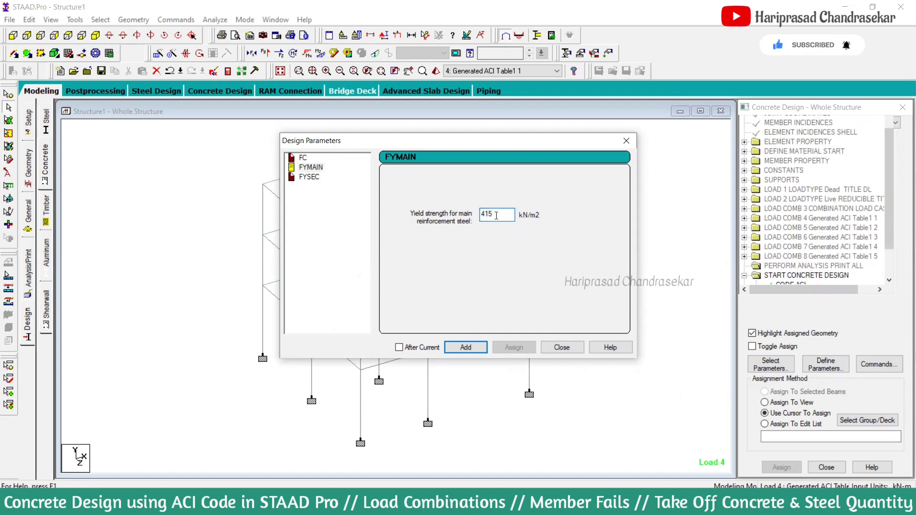
text(000)
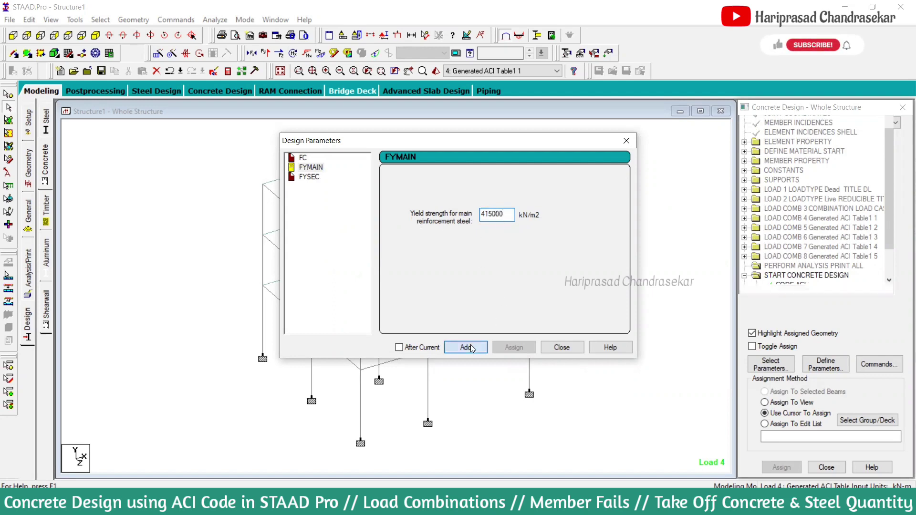
click(470, 347)
- Define the secondary steel yield strength FYSEC as 415000 kN/m2, add it, and finish defining the design parameters
click(309, 177)
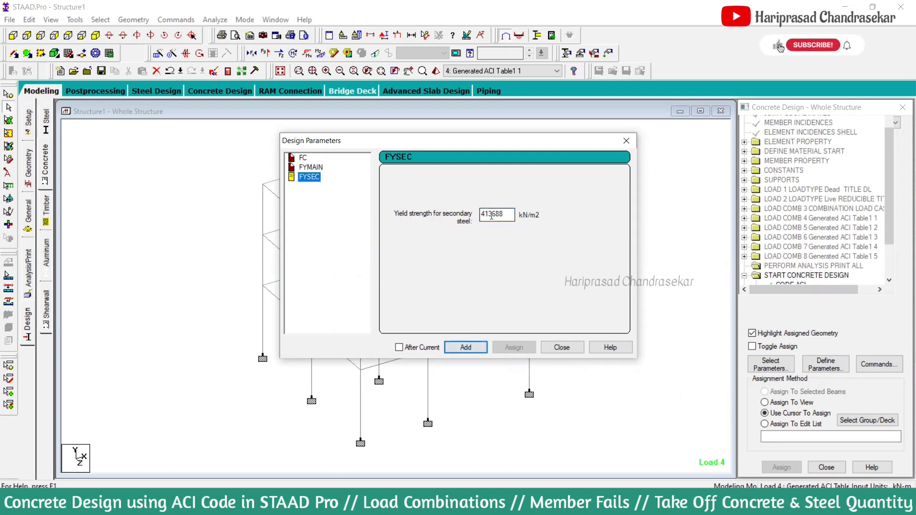
drag(489, 215, 528, 219)
text(5000)
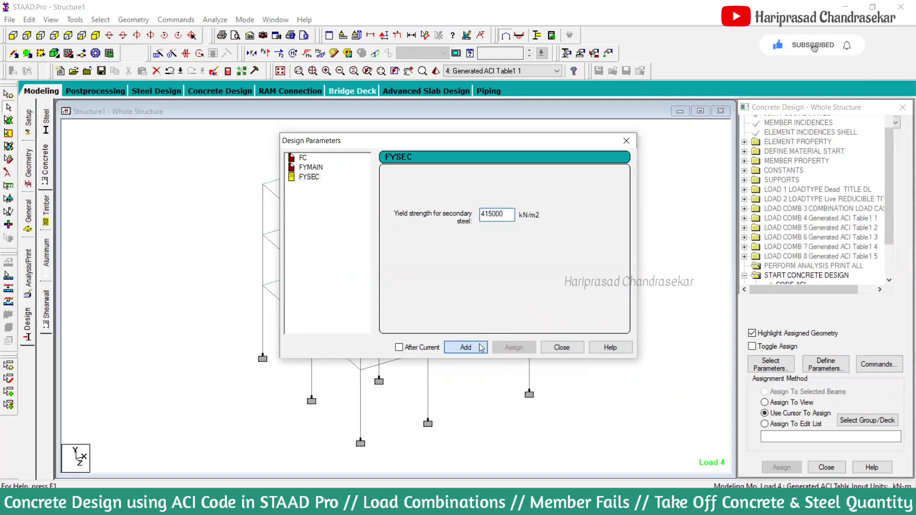
click(556, 348)
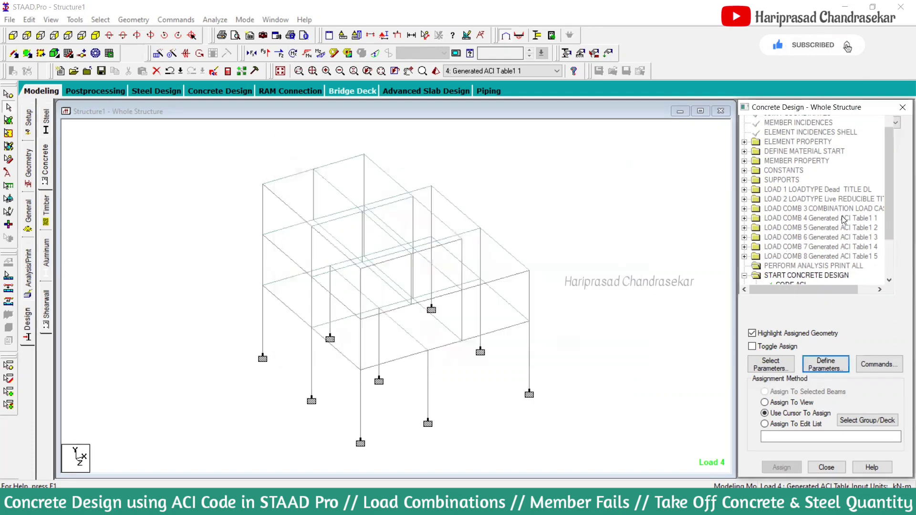
- Assign the FC 25000 parameter to the whole structure with the Assign To View method
click(886, 204)
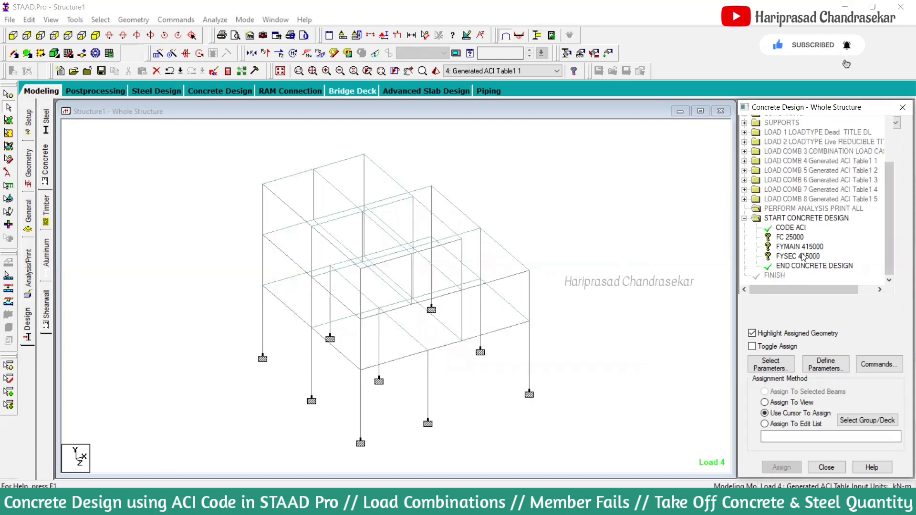
click(782, 238)
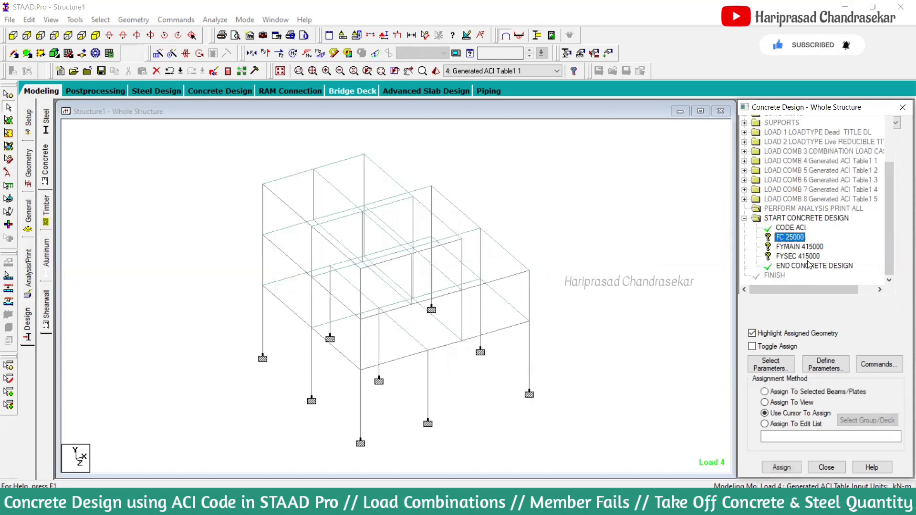
click(784, 403)
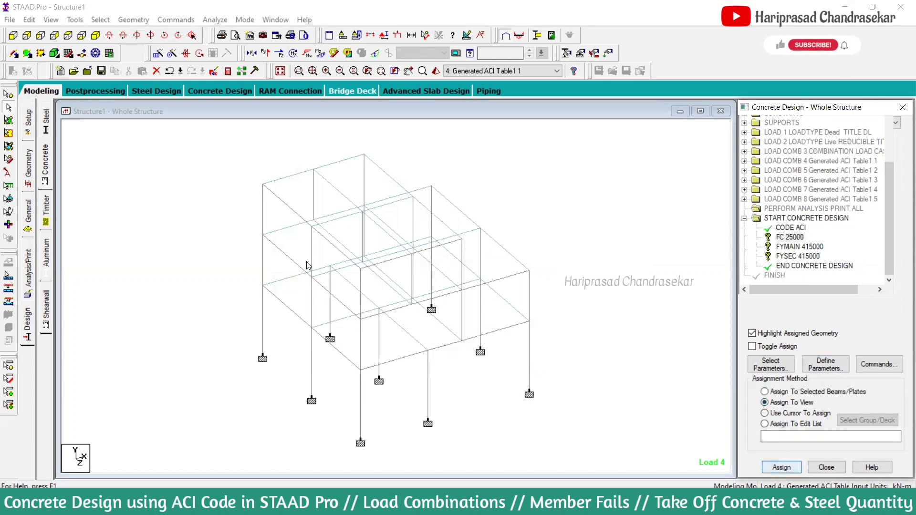
click(782, 468)
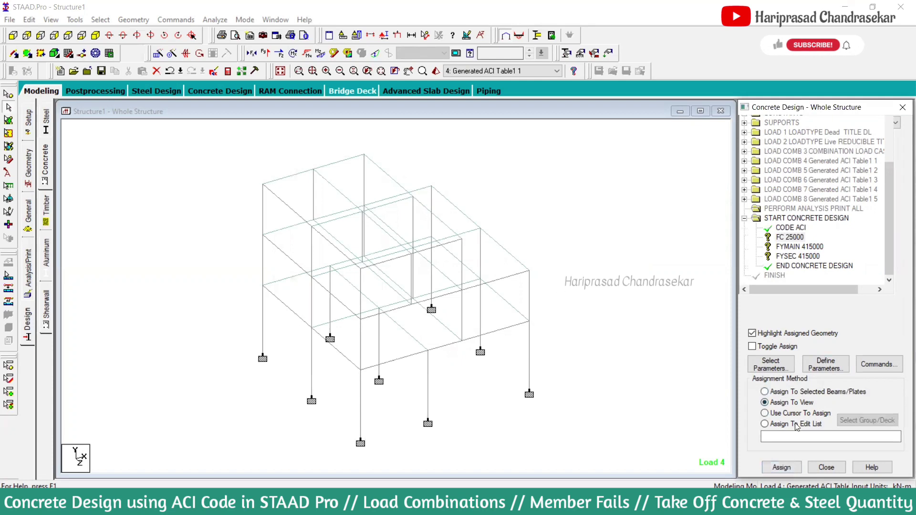
click(782, 467)
click(819, 320)
- Assign the FYMAIN 415000 parameter to the whole structure with the Assign To View method
click(801, 247)
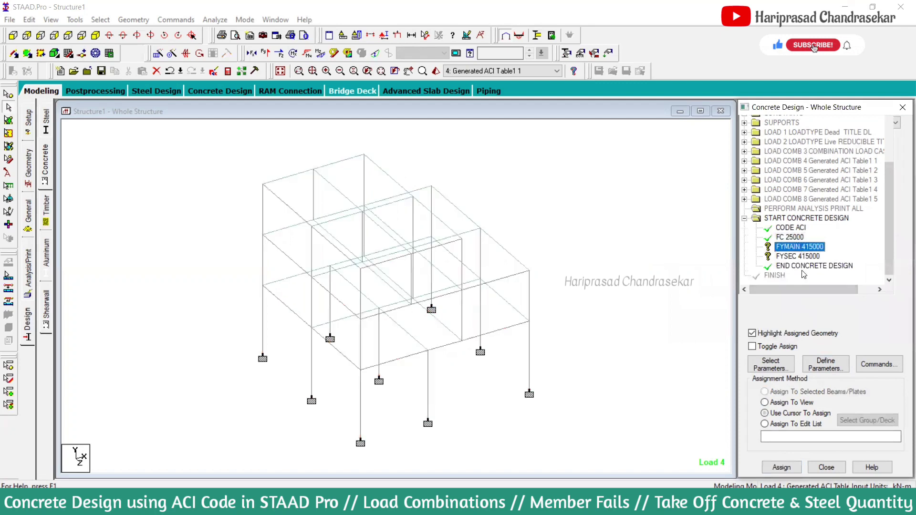
click(790, 413)
click(782, 467)
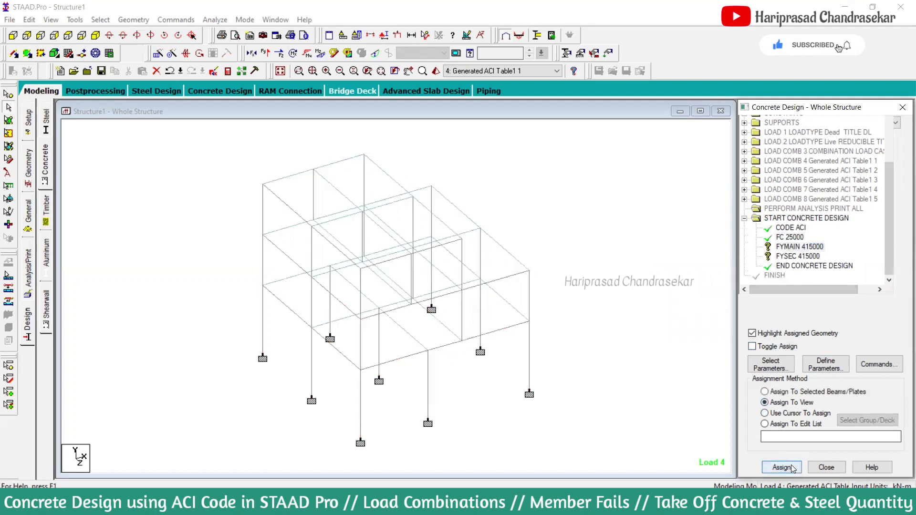
click(833, 320)
- Assign the FYSEC 415000 parameter to the whole structure with the Assign To View method
click(798, 256)
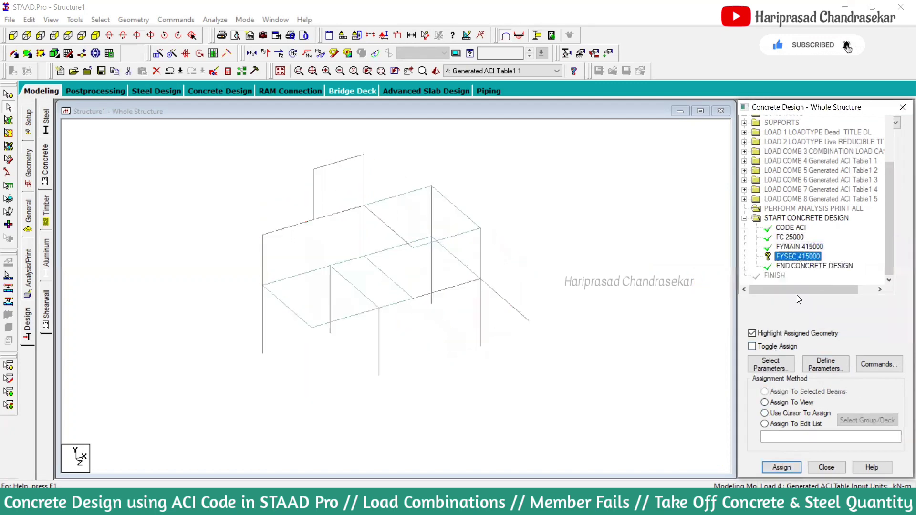
click(785, 402)
click(783, 468)
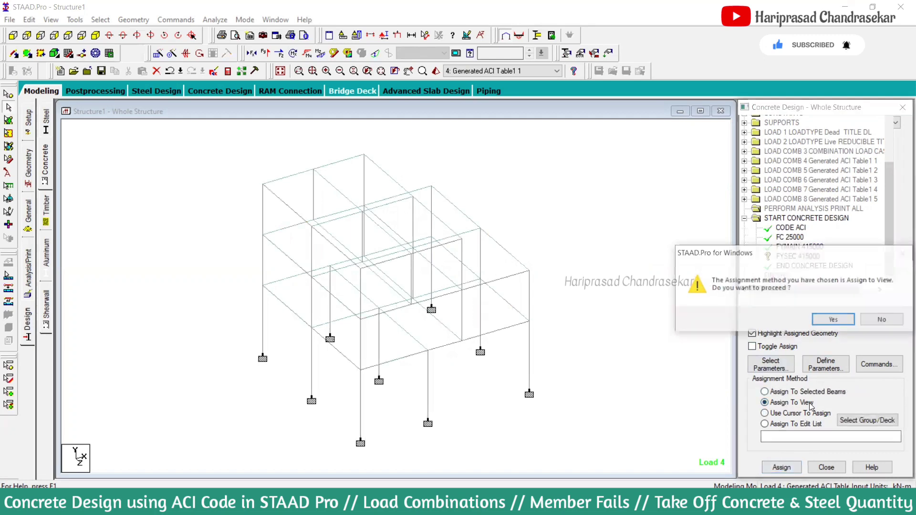
click(830, 320)
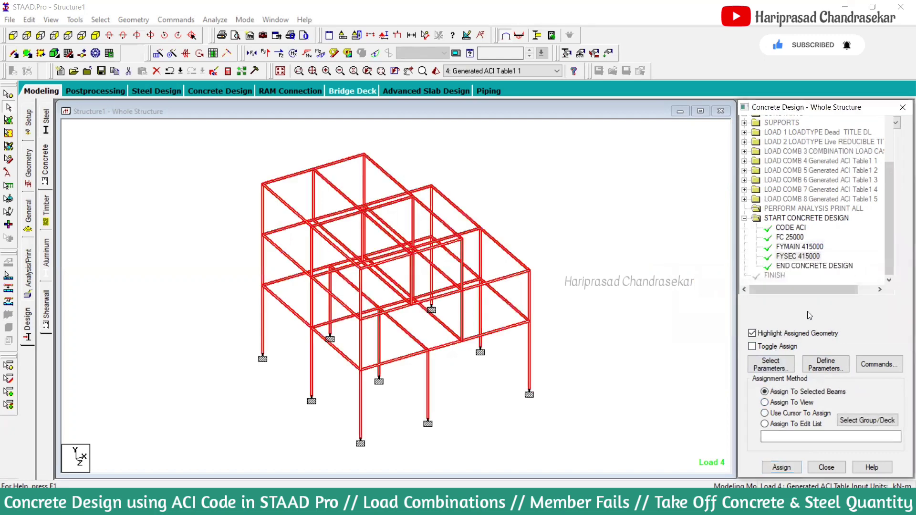
- Clear the current member highlighting and select all the columns of the frame as beams parallel to Y
click(790, 237)
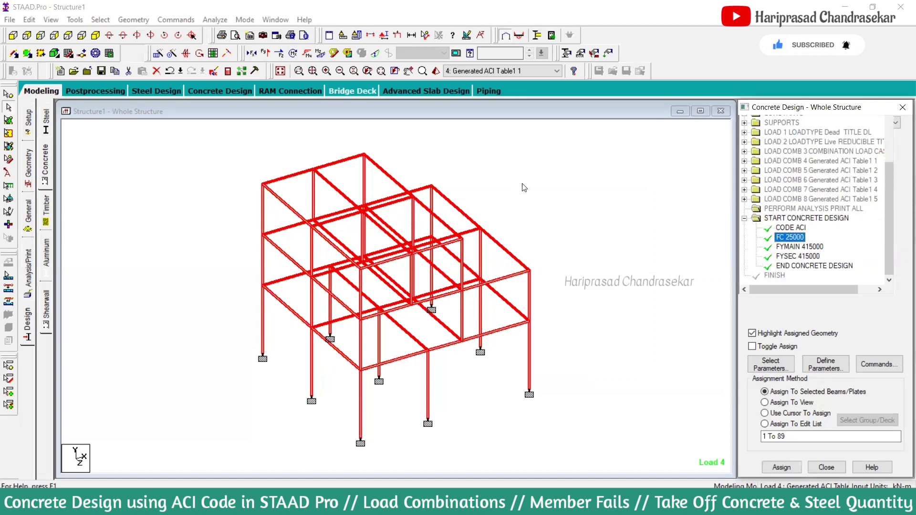
click(546, 182)
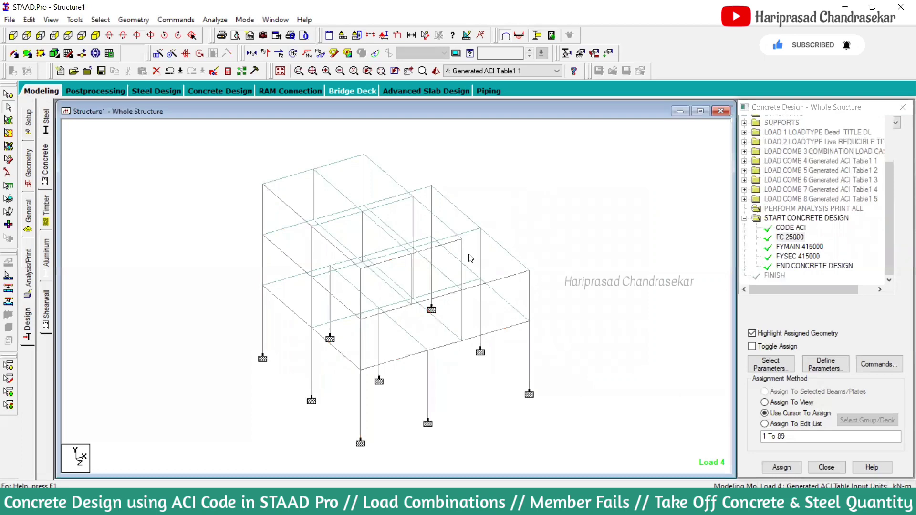
click(107, 22)
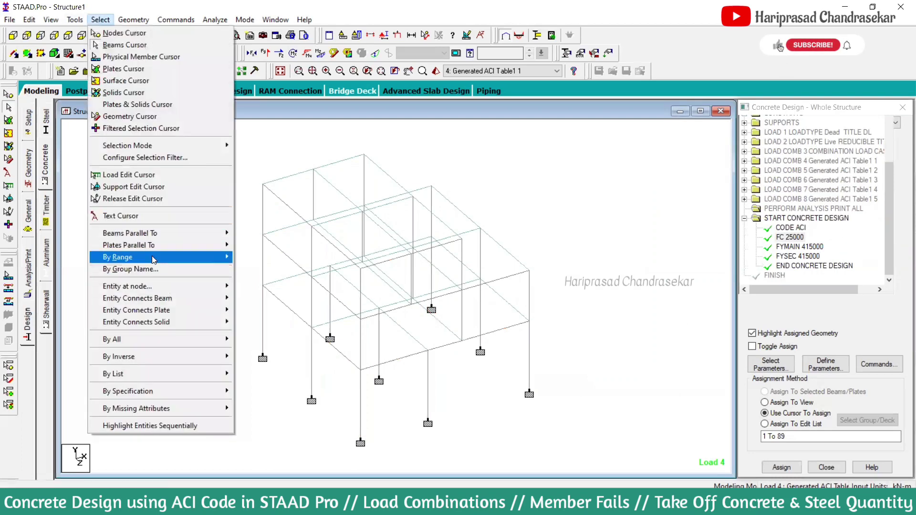
mouse_move(165, 234)
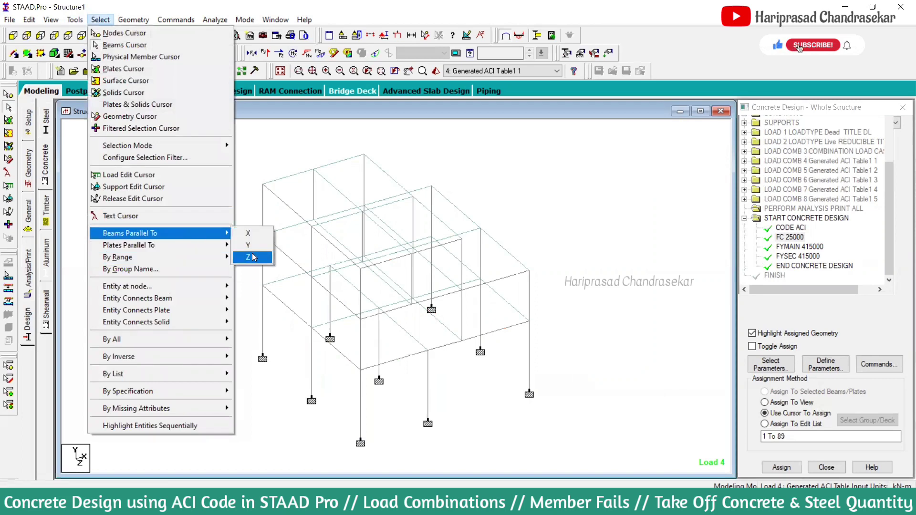
click(253, 257)
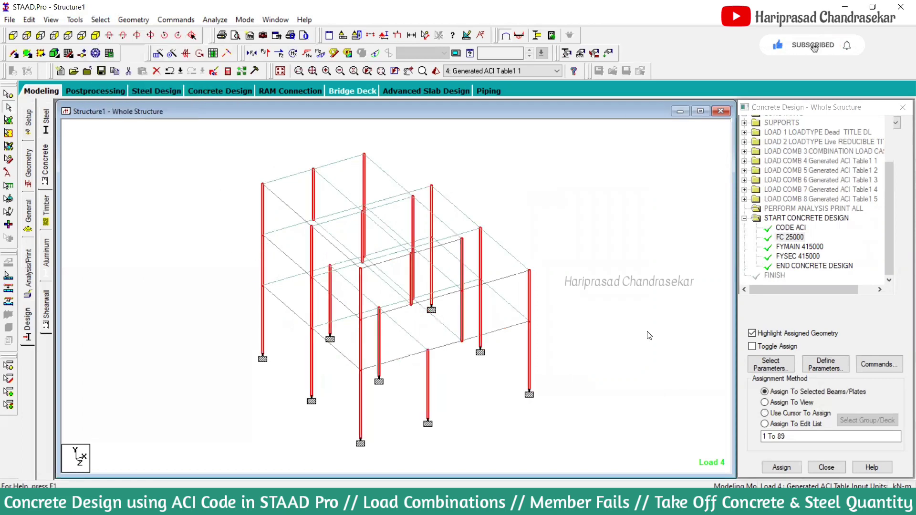
- Assign the DESIGN COLUMN command to the selected columns and check its members in the concrete design tree
click(879, 366)
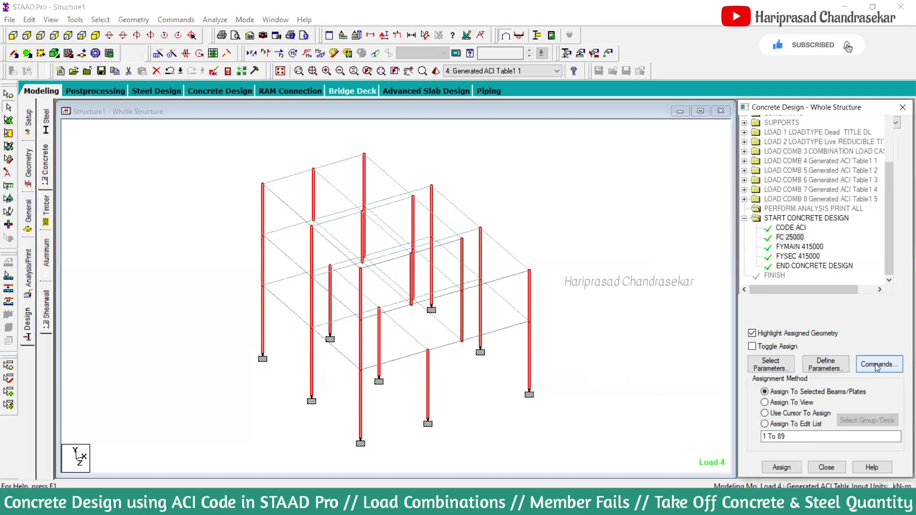
click(605, 212)
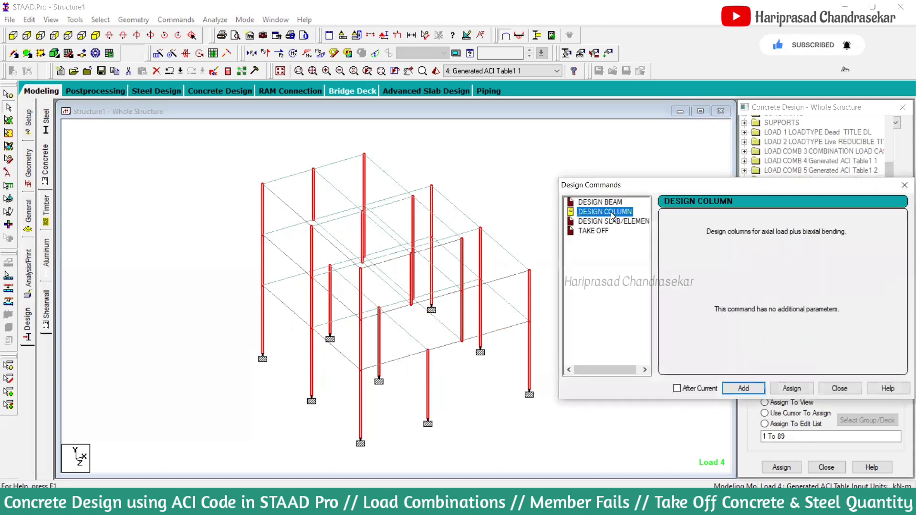
drag(704, 189, 630, 83)
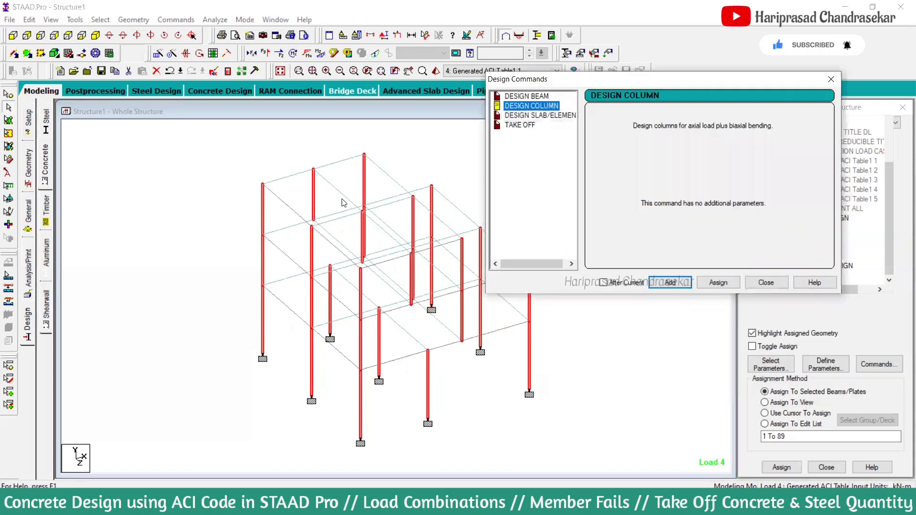
click(725, 285)
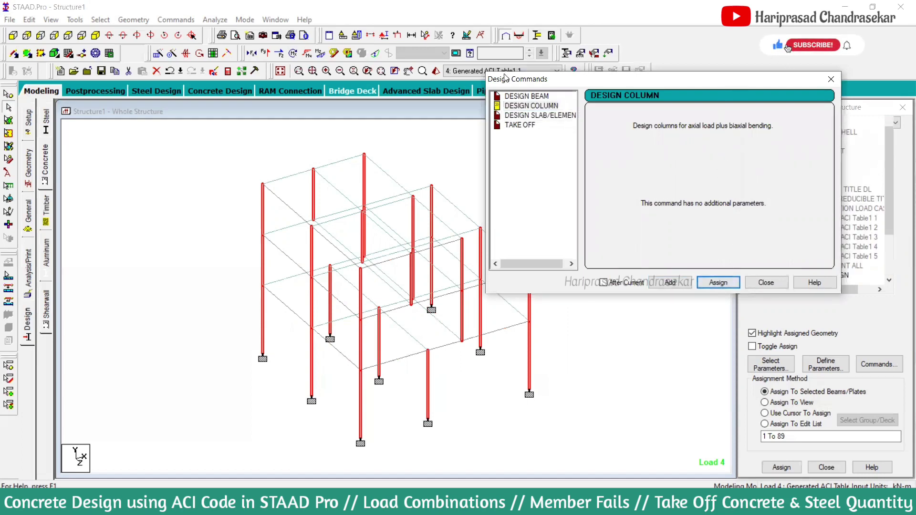
drag(728, 84, 503, 79)
click(545, 278)
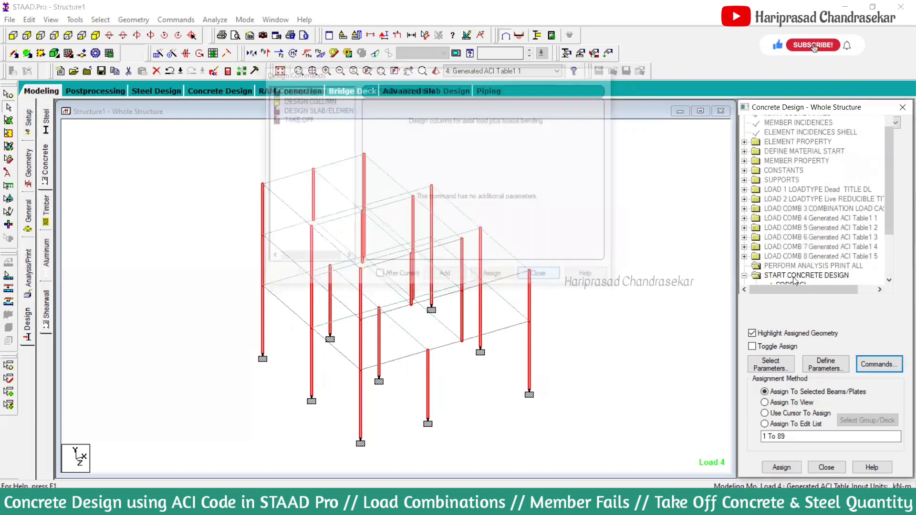
scroll(890, 215, down, 3)
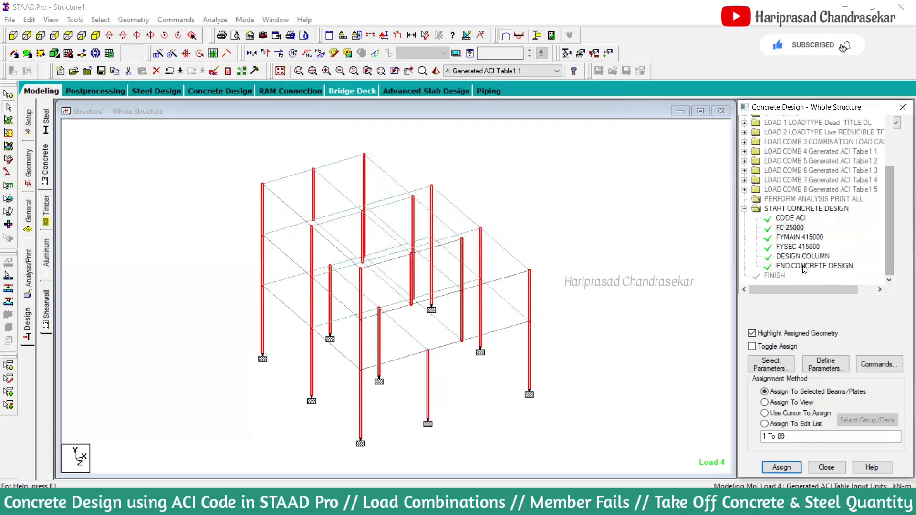
click(806, 266)
click(806, 257)
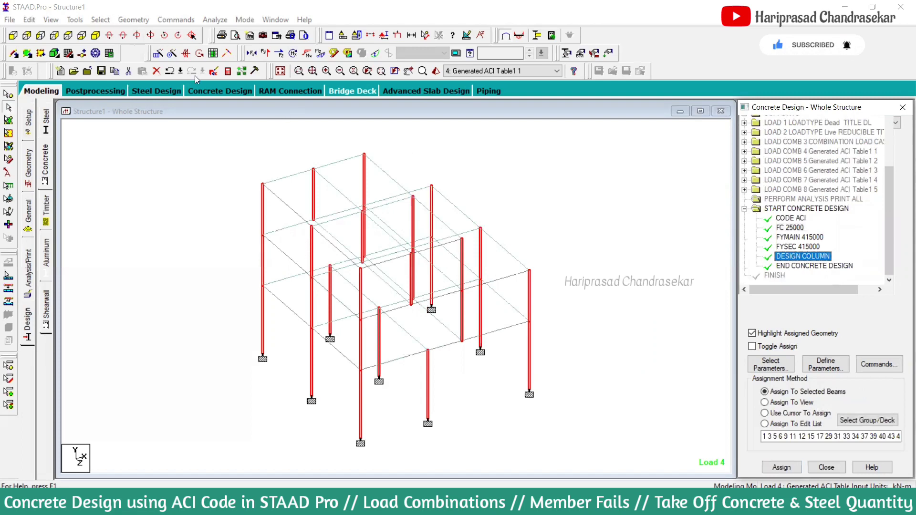
- Invert the beam selection to select all the horizontal beams instead of the columns
click(101, 19)
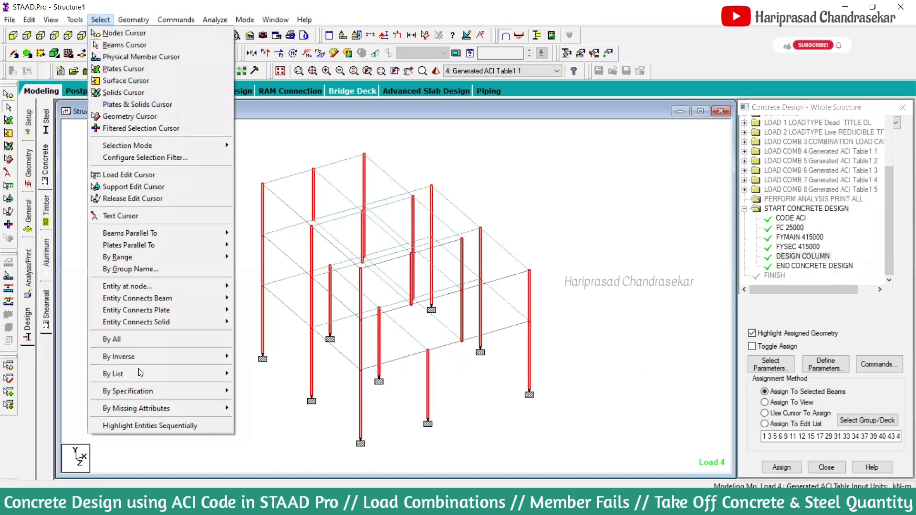
mouse_move(149, 357)
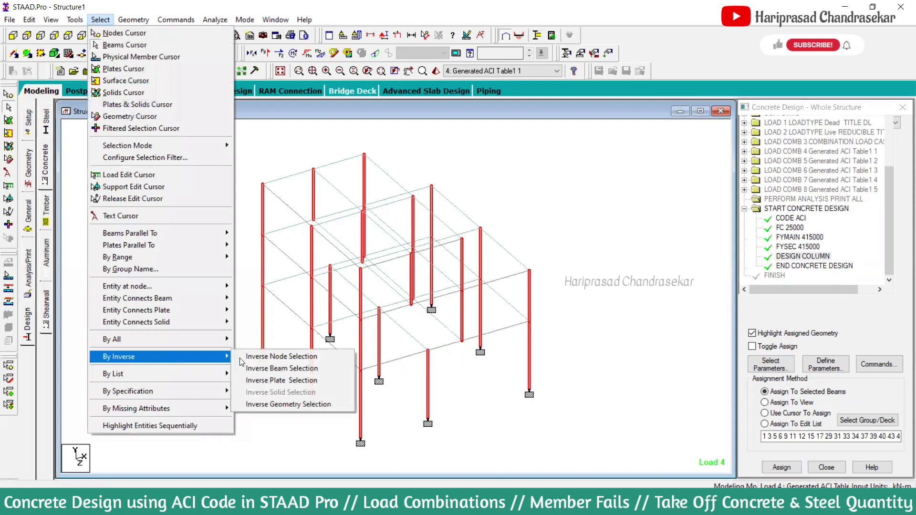
click(309, 370)
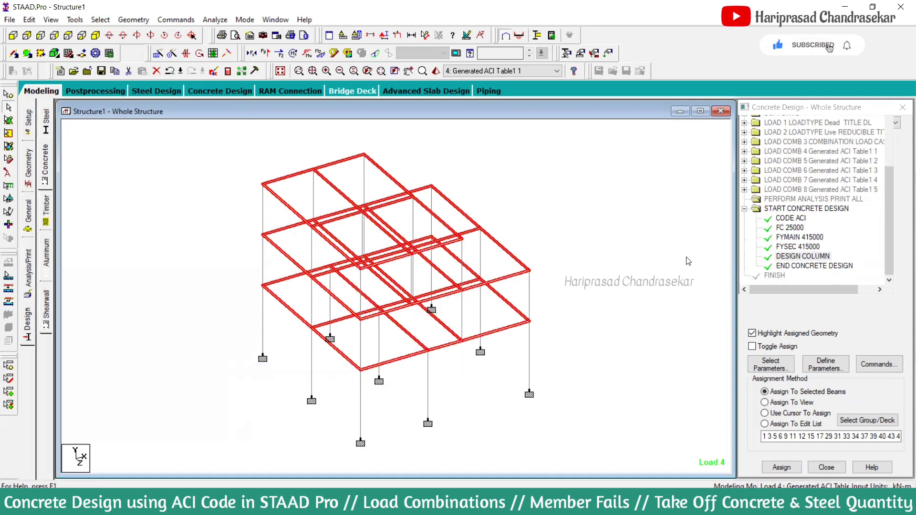
- Assign the DESIGN BEAM command to the selected beams and check the members of both the column and beam commands
click(892, 366)
click(600, 202)
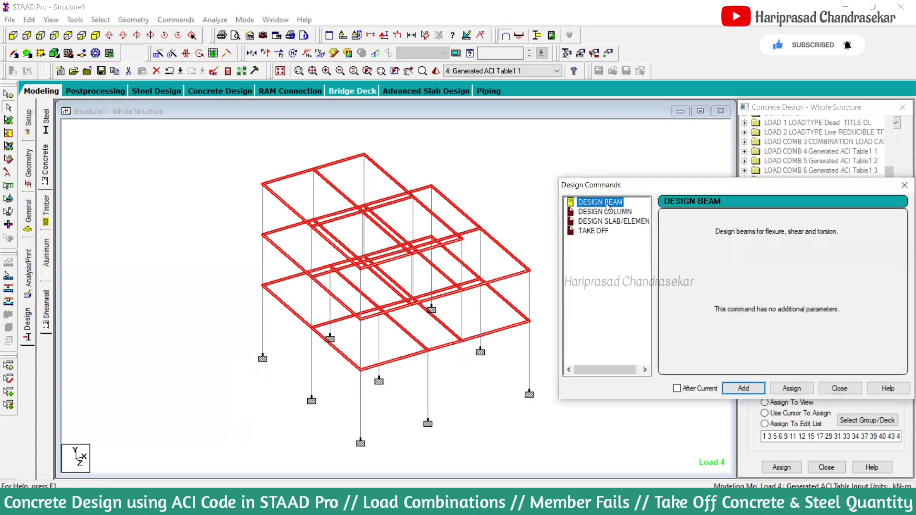
click(793, 389)
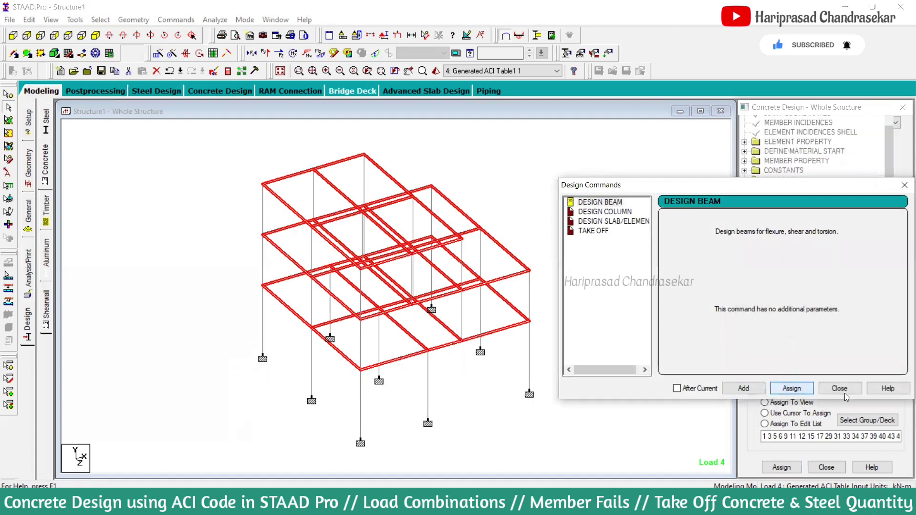
click(839, 389)
scroll(895, 186, down, 3)
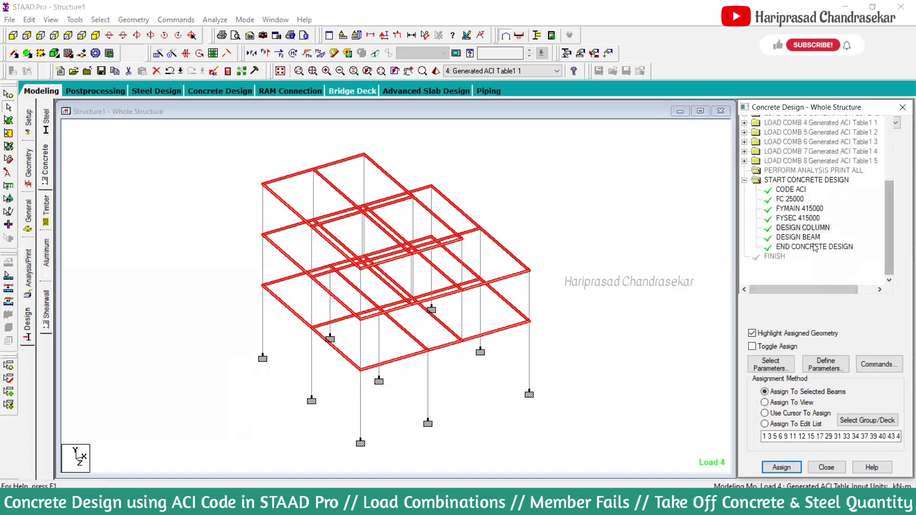
click(798, 237)
click(667, 237)
click(821, 229)
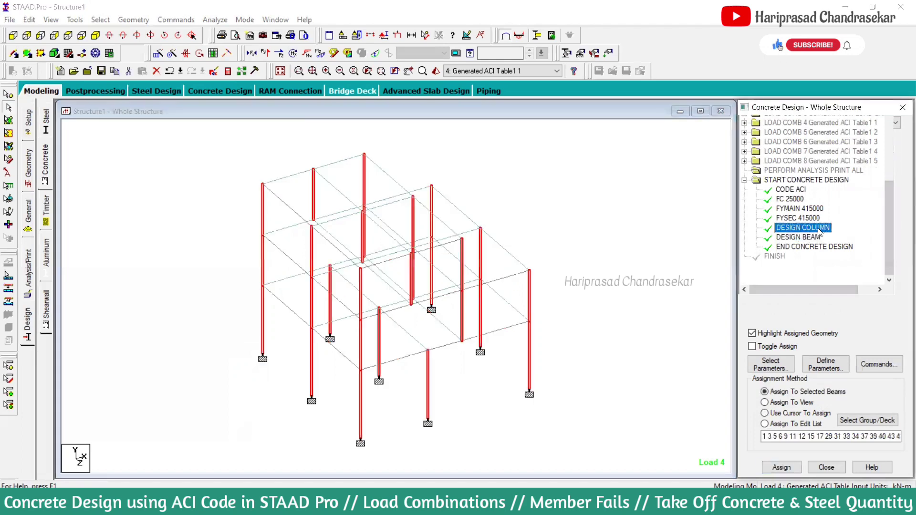
click(805, 238)
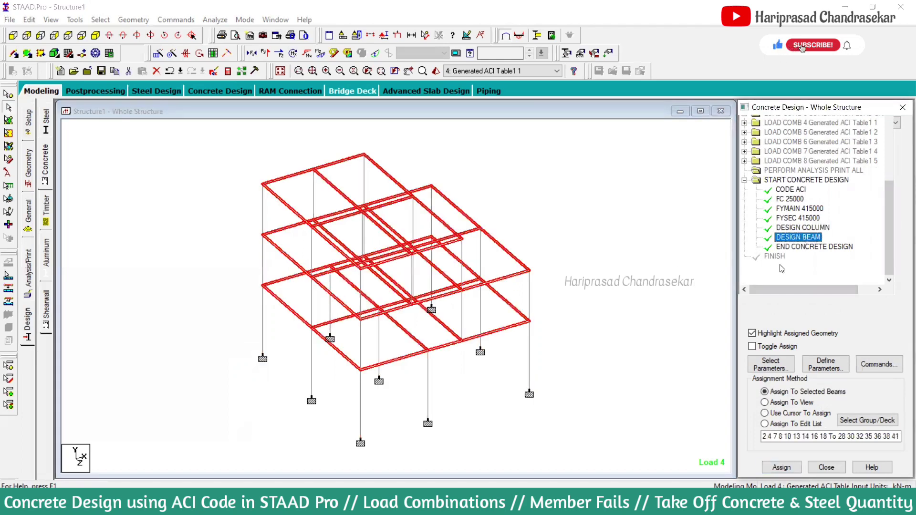
- Select all the plates of the structure with the plates cursor
click(765, 413)
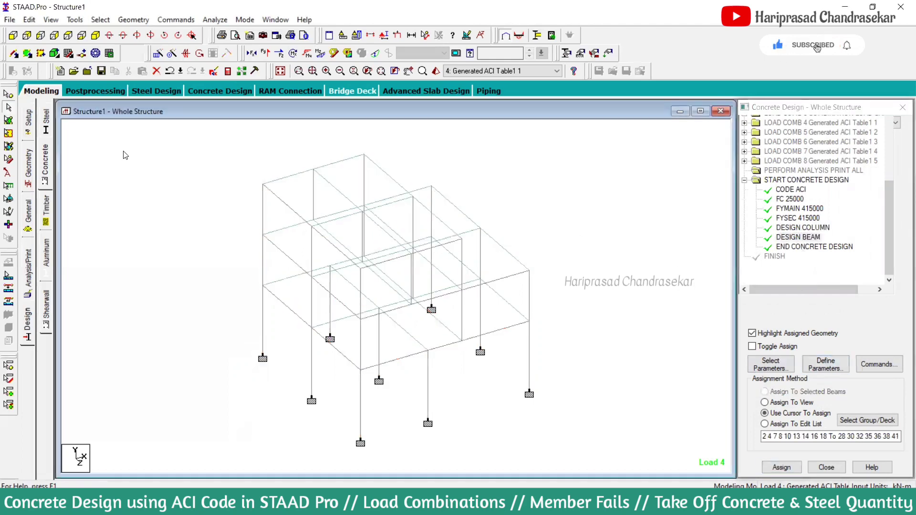
click(7, 118)
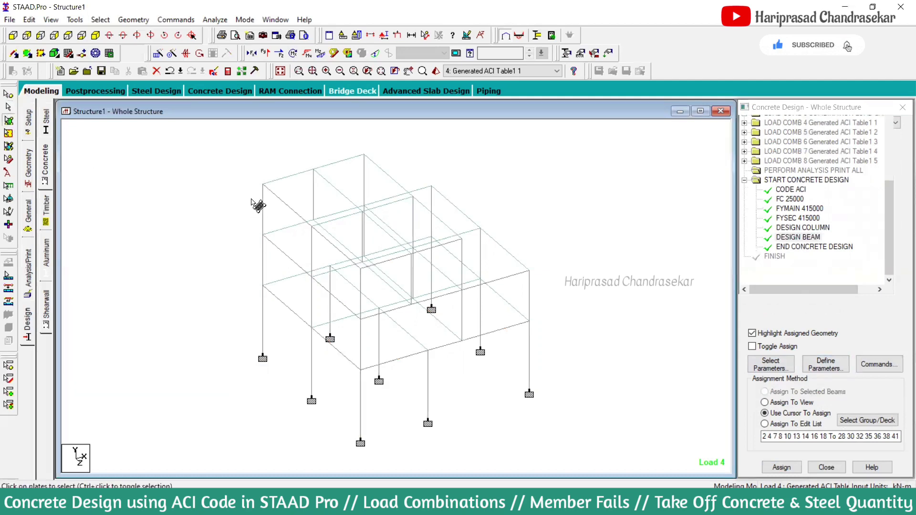
click(257, 194)
- Assign the DESIGN SLAB/ELEMENT command to the selected plates and check its assignment in the concrete design tree
click(878, 364)
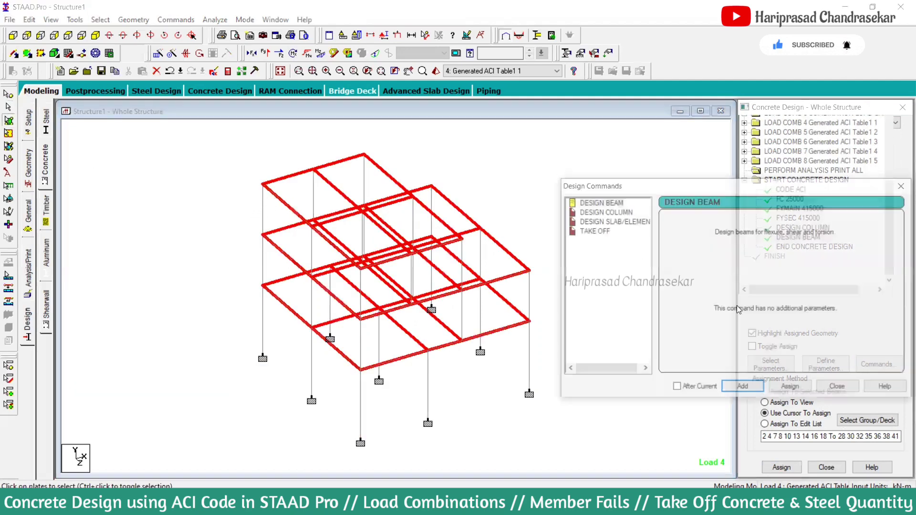
key(Down)
key(Down)
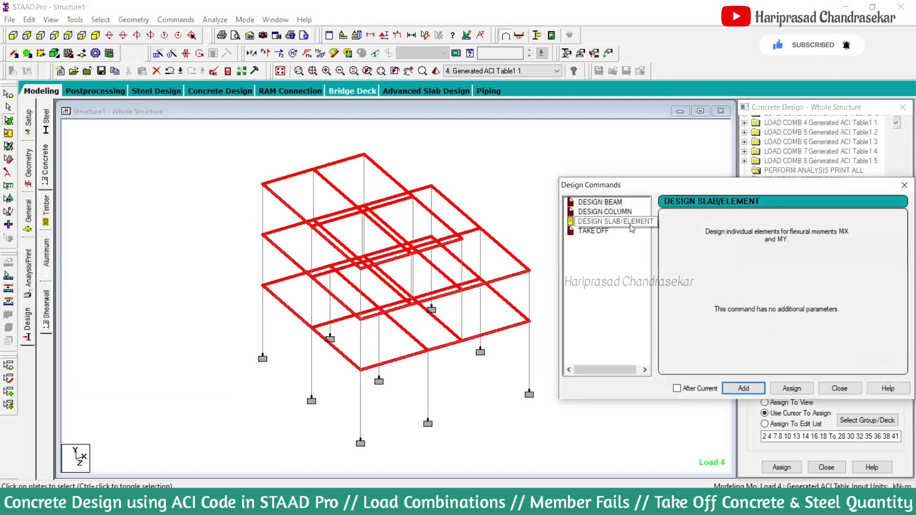
click(790, 388)
click(839, 388)
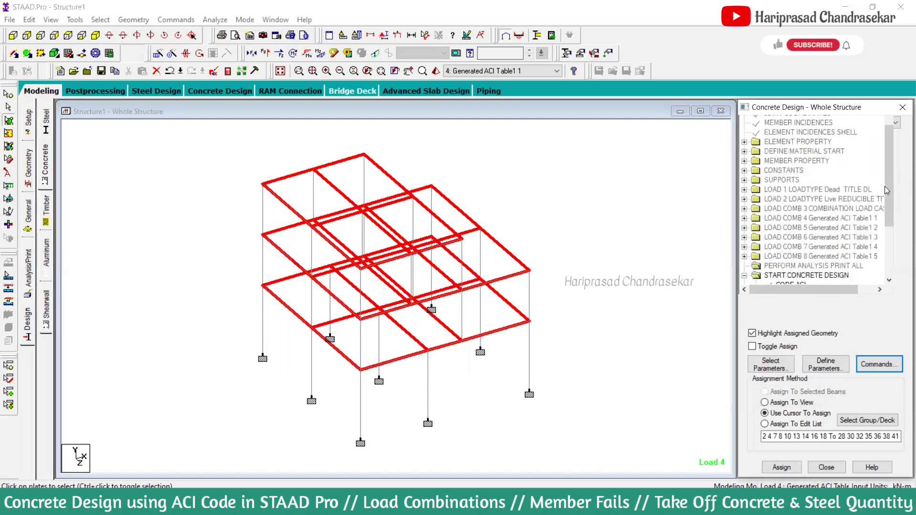
scroll(885, 186, down, 3)
click(810, 260)
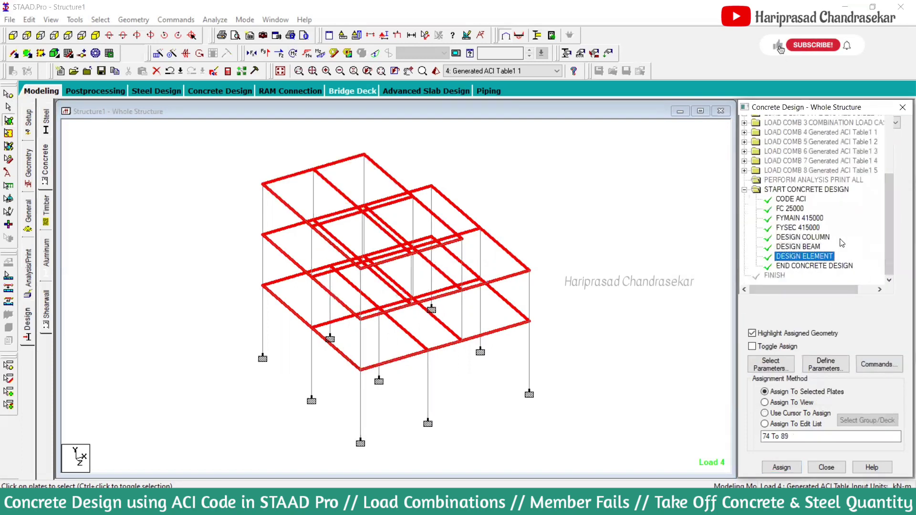
- Clear the plate selection and return to the beams cursor with the concrete design window closed
click(626, 269)
click(826, 468)
click(623, 262)
click(8, 108)
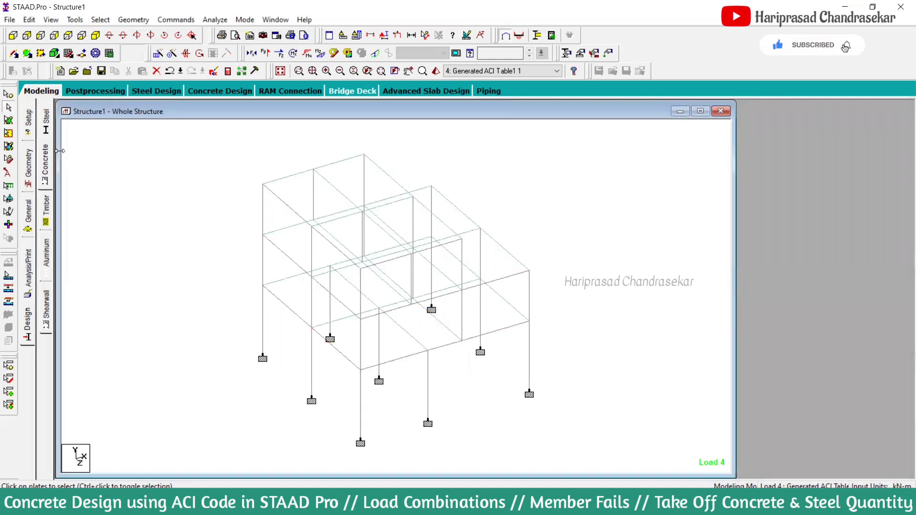
- Reopen the concrete design settings and review the plates assigned to the DESIGN ELEMENT command
click(47, 162)
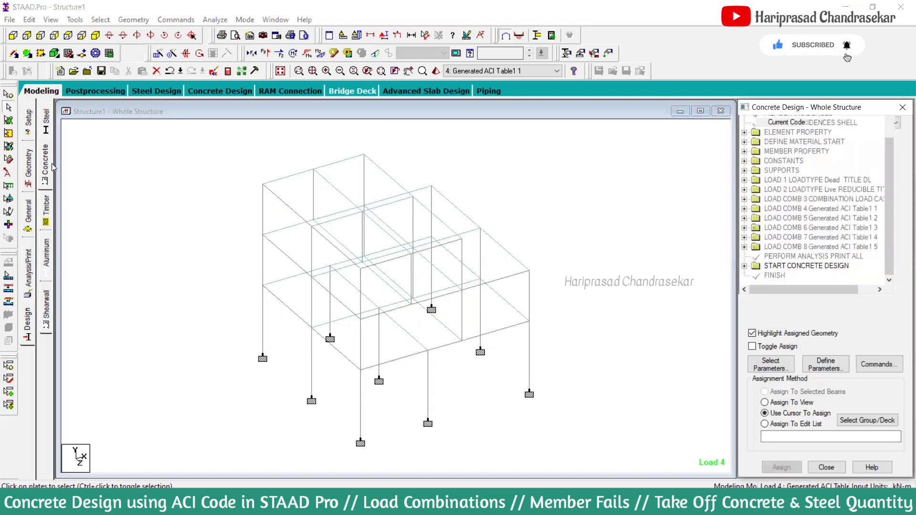
click(745, 266)
click(809, 265)
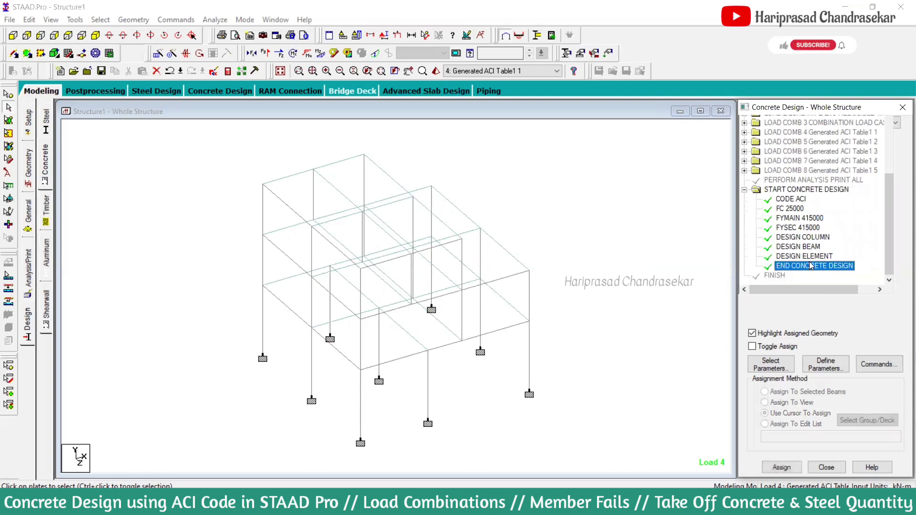
click(812, 258)
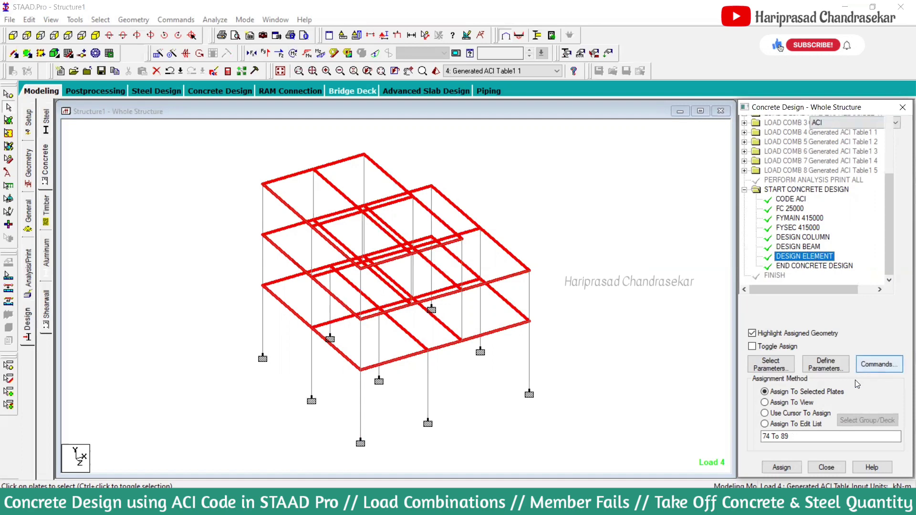
click(882, 364)
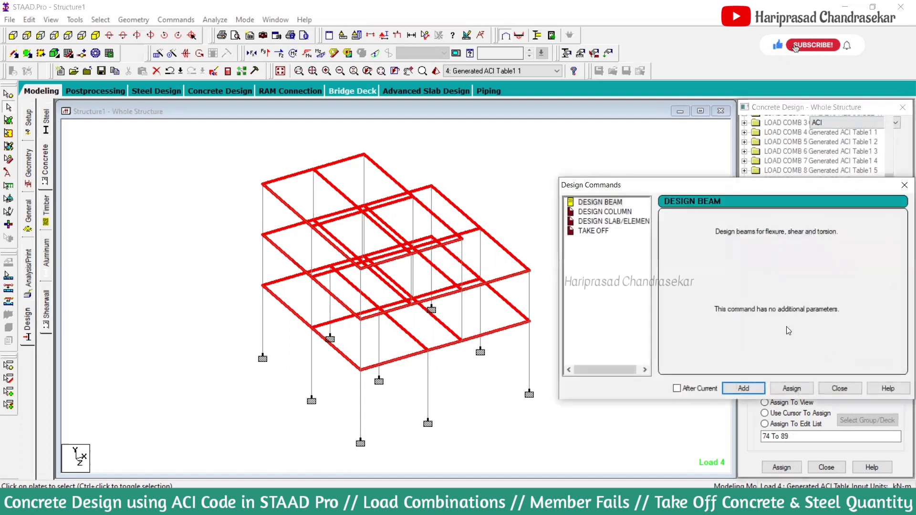
click(593, 230)
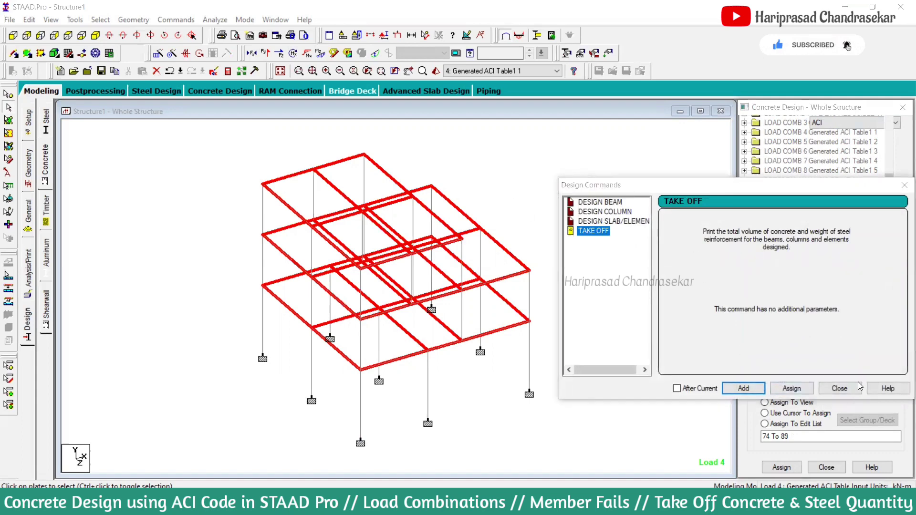
click(839, 387)
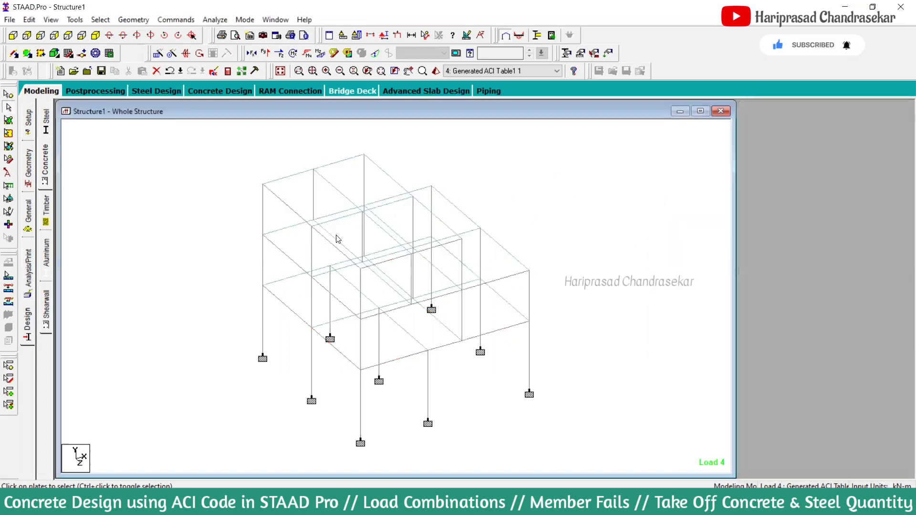
- Add the TAKE OFF command to the ACI concrete design and check its CONCRETE TAKE entry in the tree
click(42, 165)
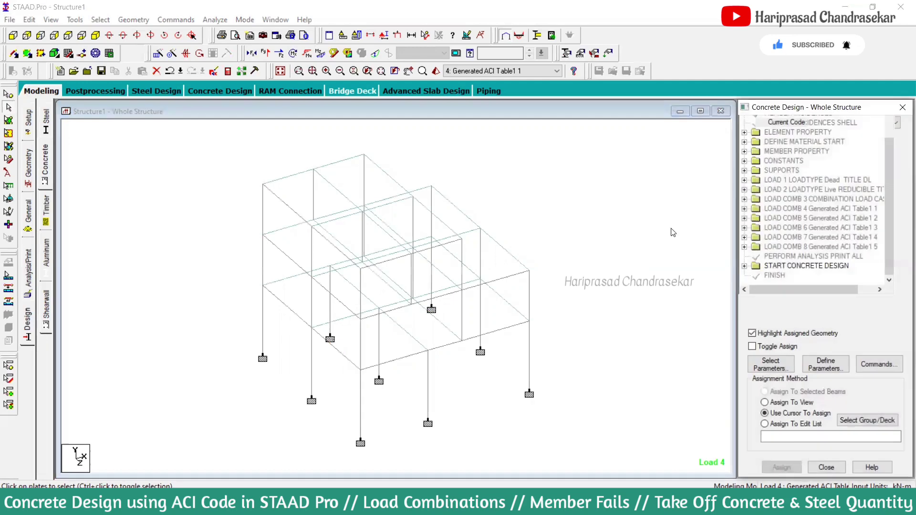
click(744, 266)
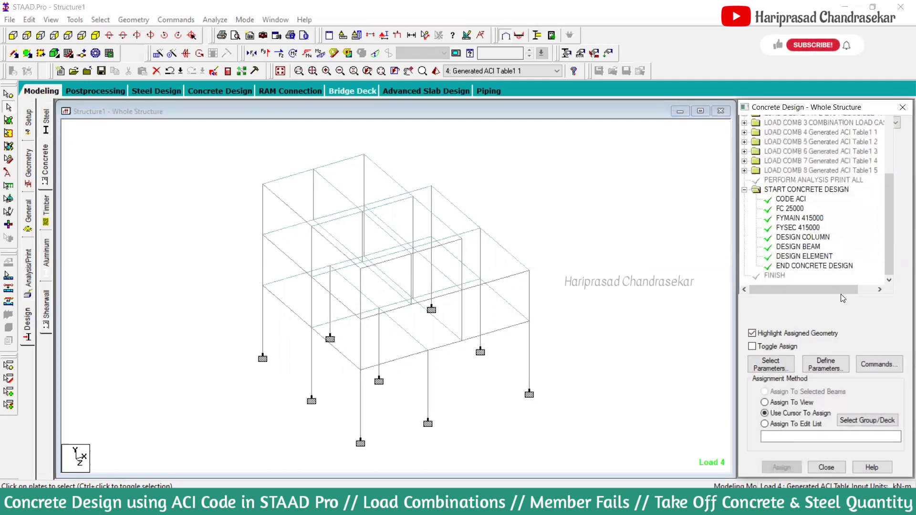
click(877, 364)
click(613, 221)
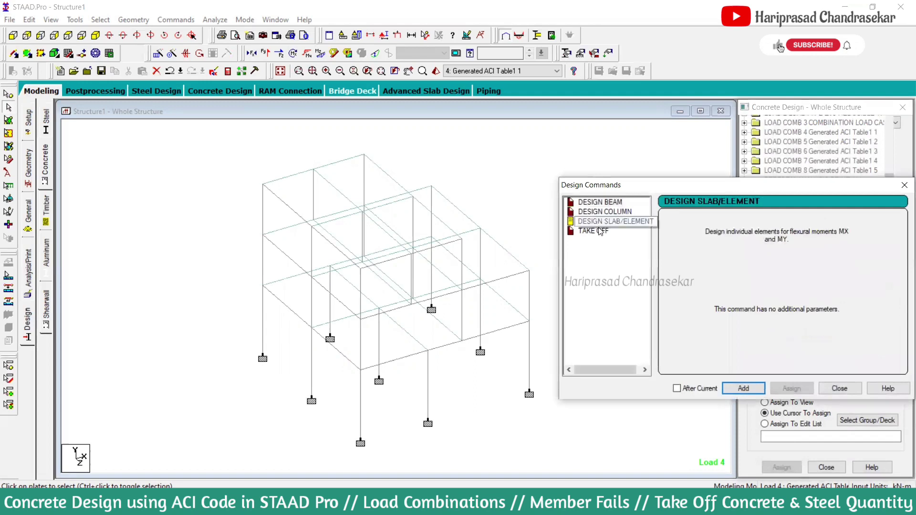
click(594, 231)
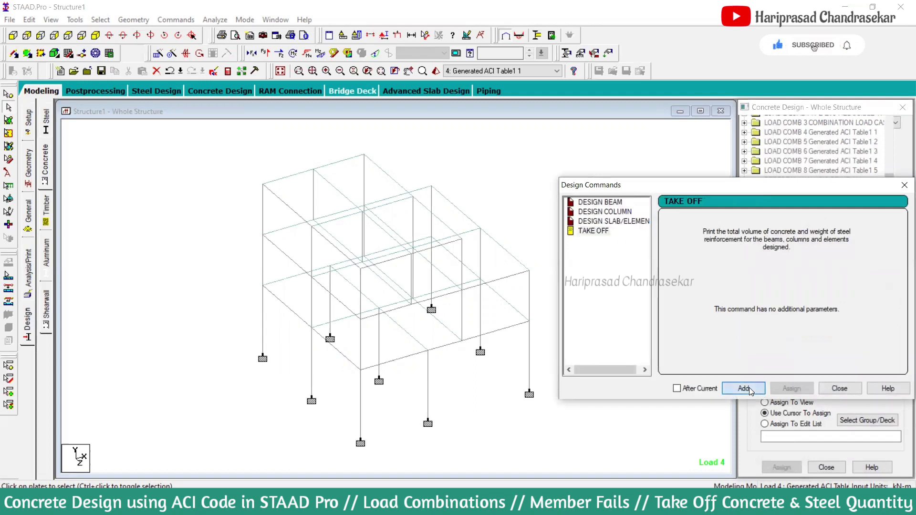
click(749, 388)
click(845, 389)
drag(890, 196, 890, 246)
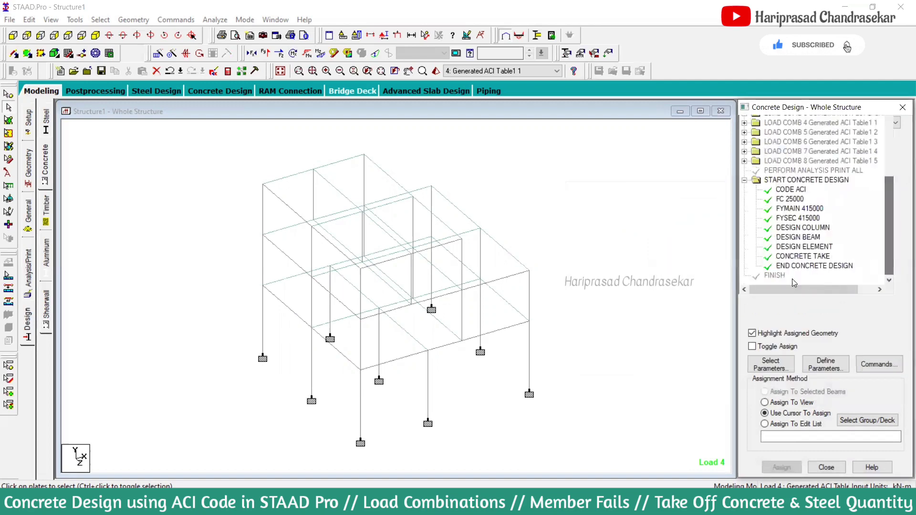
click(813, 258)
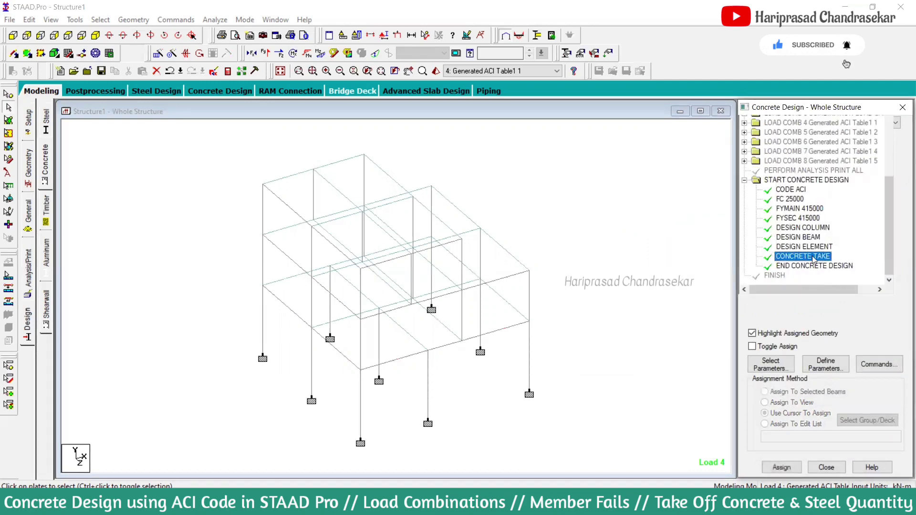
click(647, 257)
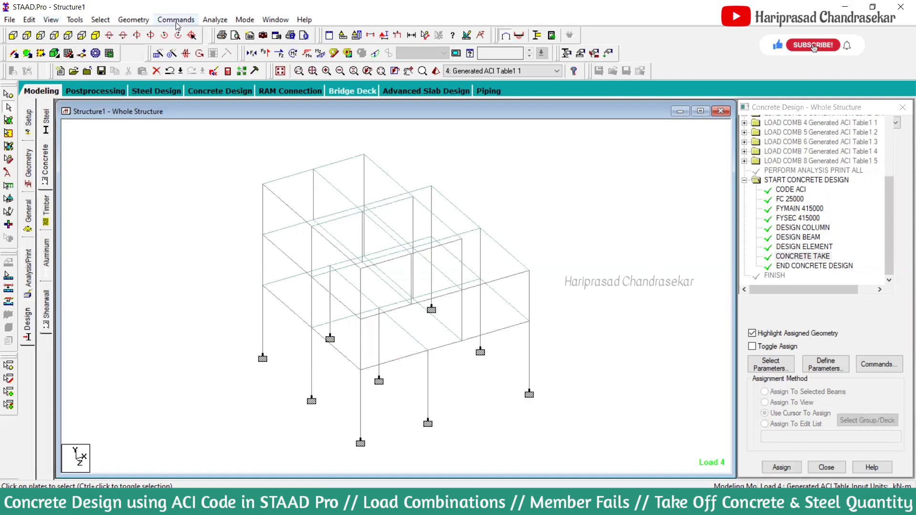
- Save the modified structure, run the analysis with the concrete design, and open the output file
click(214, 19)
click(237, 35)
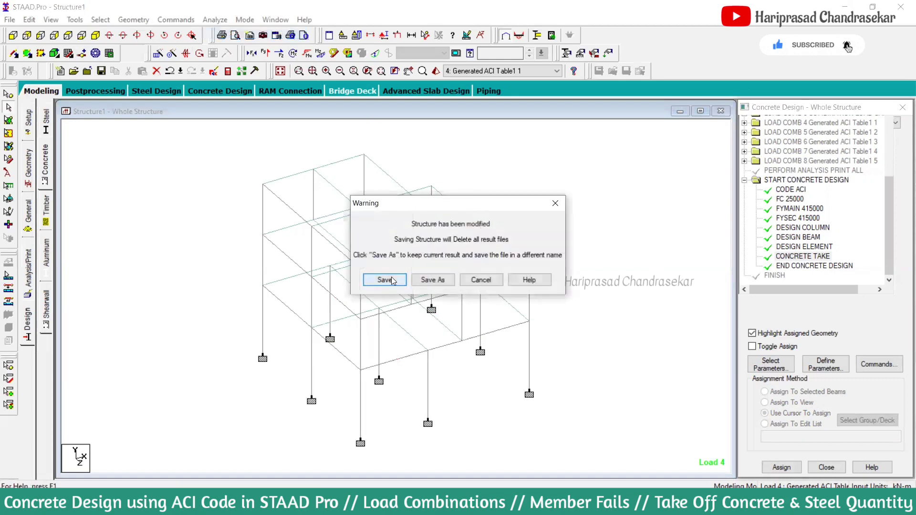
click(391, 276)
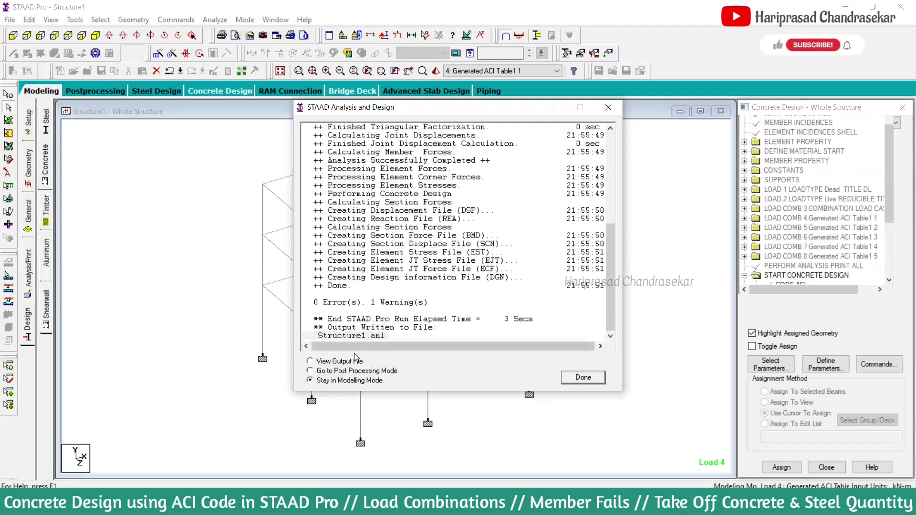
click(355, 361)
click(584, 378)
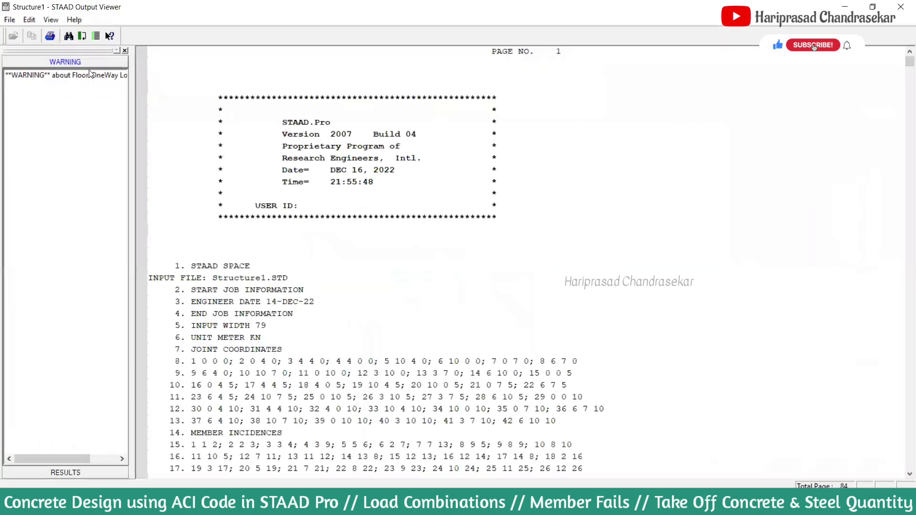
- Go to the CONCRETE DESIGN results in the output file and review the column design results
click(67, 472)
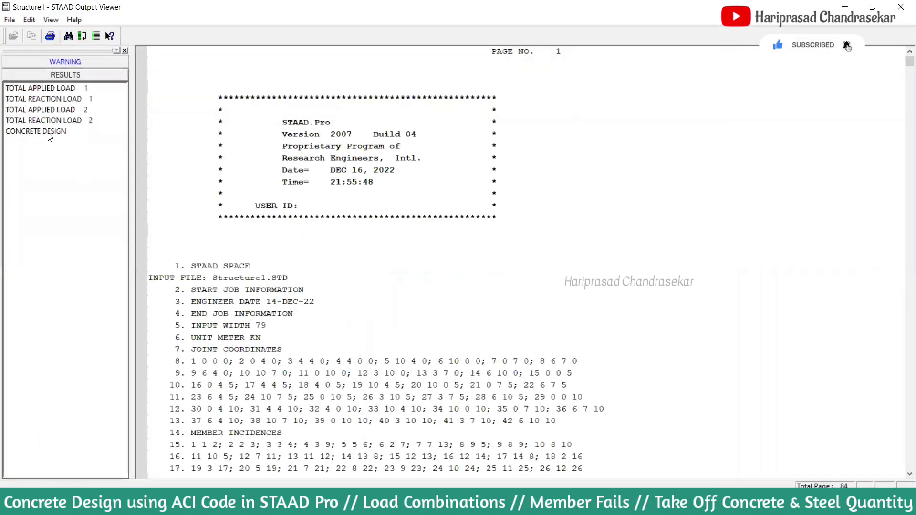
click(54, 132)
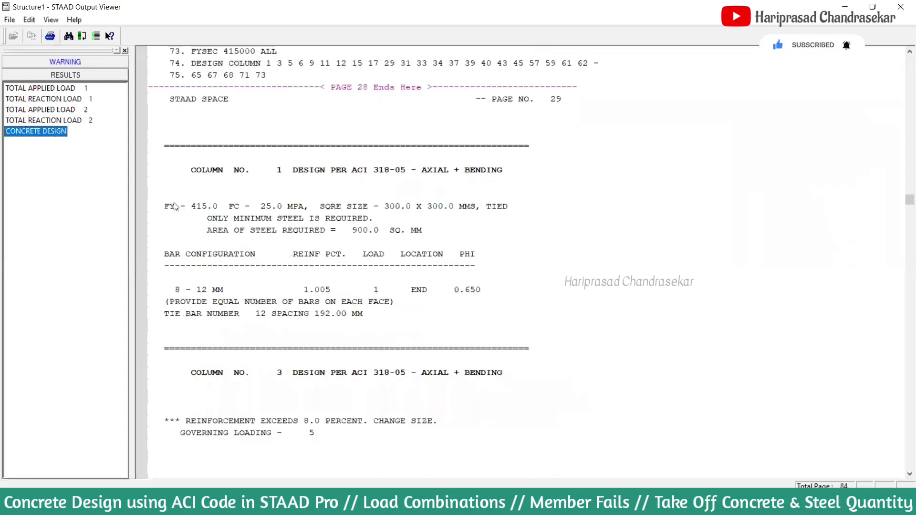
scroll(174, 206, down, 1)
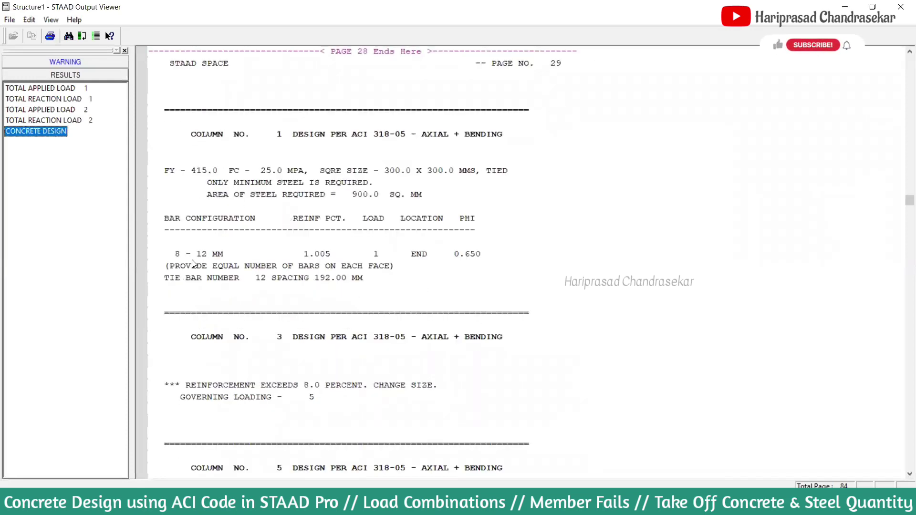
scroll(193, 264, down, 1)
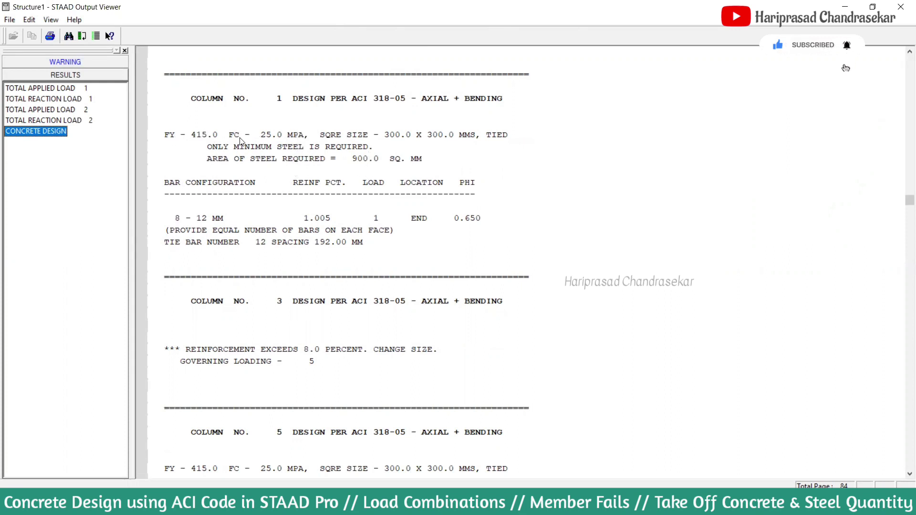
scroll(453, 147, down, 2)
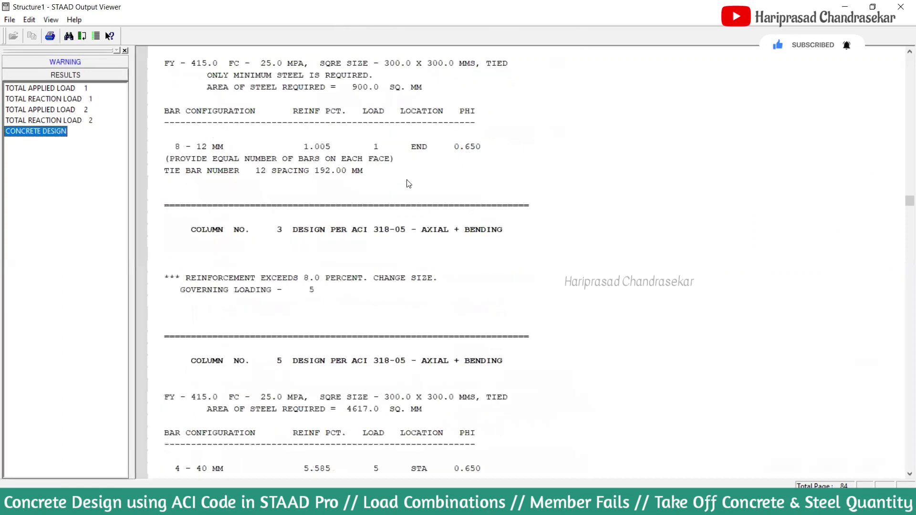
- Search the output file for "beam" to reach the beam design results
key(ctrl+f)
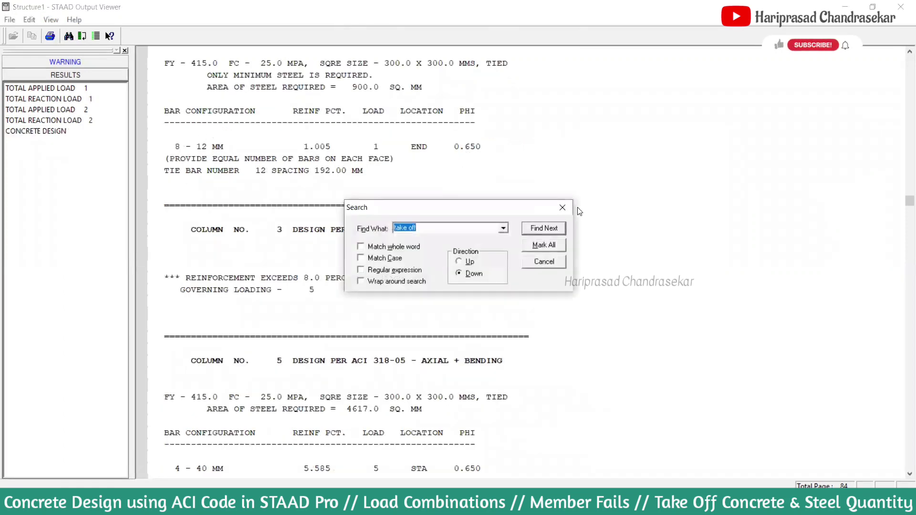
text(beam)
key(Return)
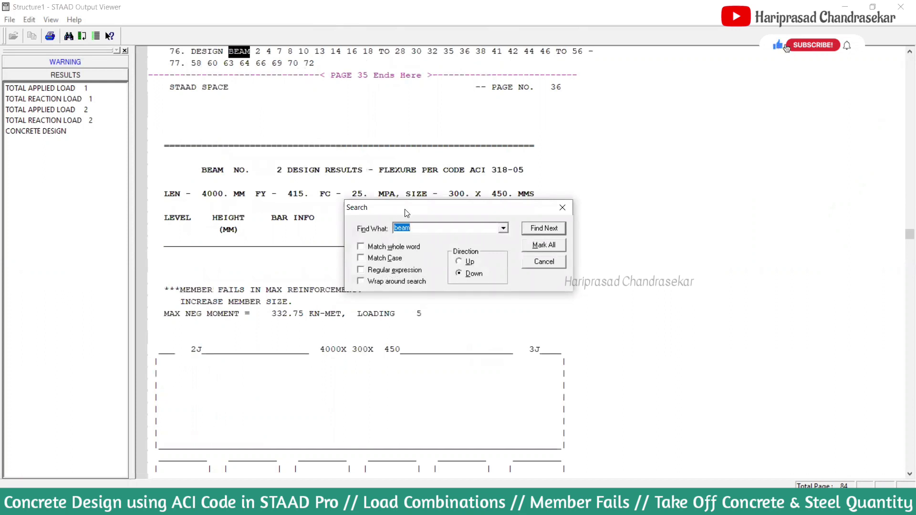
drag(406, 213, 669, 159)
click(416, 298)
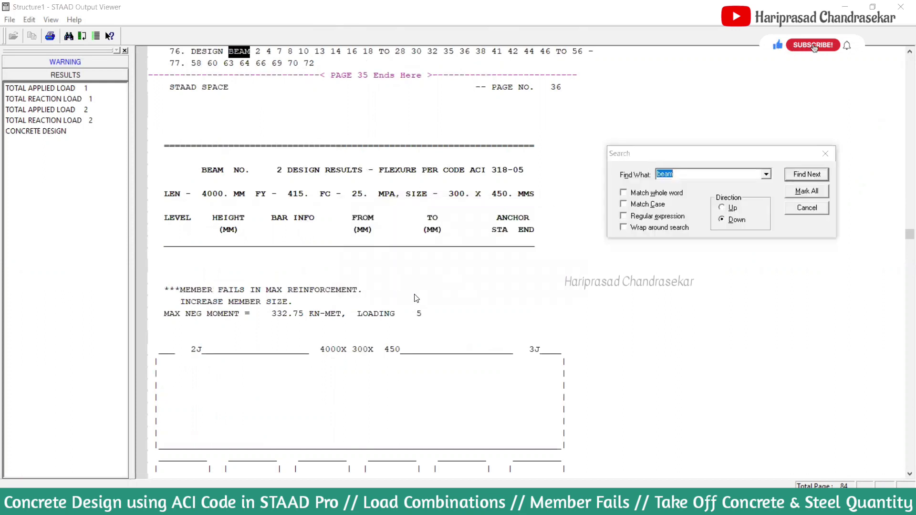
click(815, 210)
- Examine the flexure design results of beams 2, 4 and 7 for reinforcement failures and bar details
scroll(468, 276, down, 5)
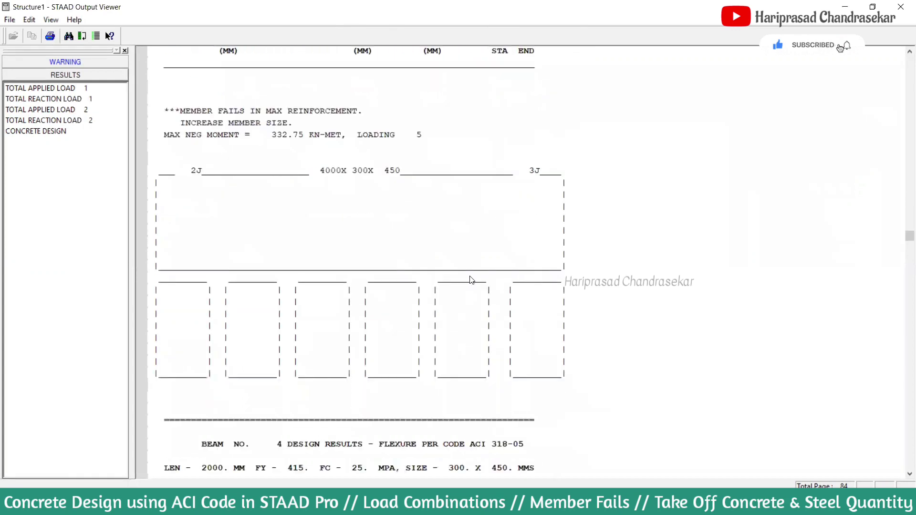
scroll(472, 276, up, 12)
scroll(475, 276, down, 20)
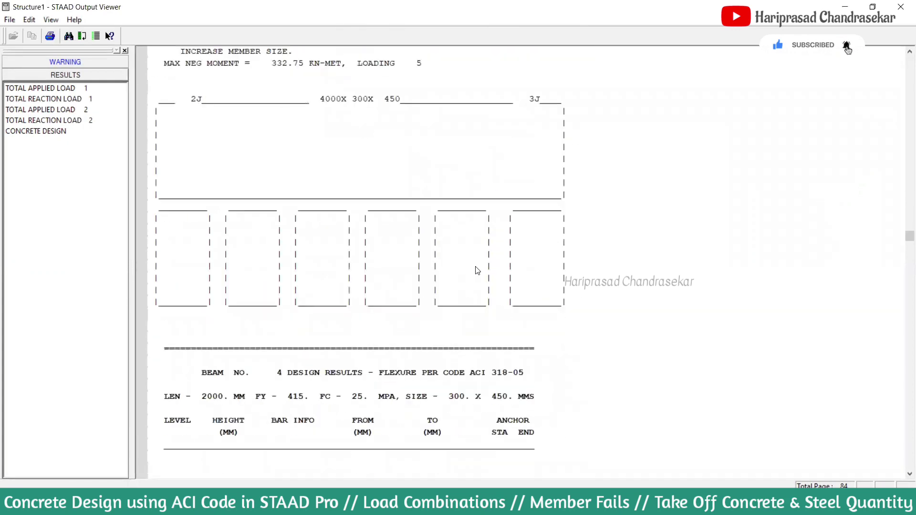
scroll(487, 264, up, 3)
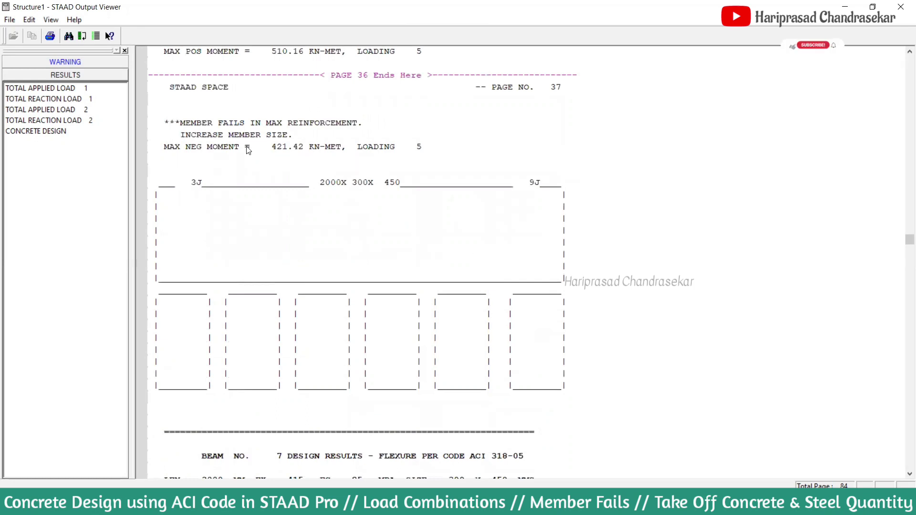
scroll(246, 160, up, 1)
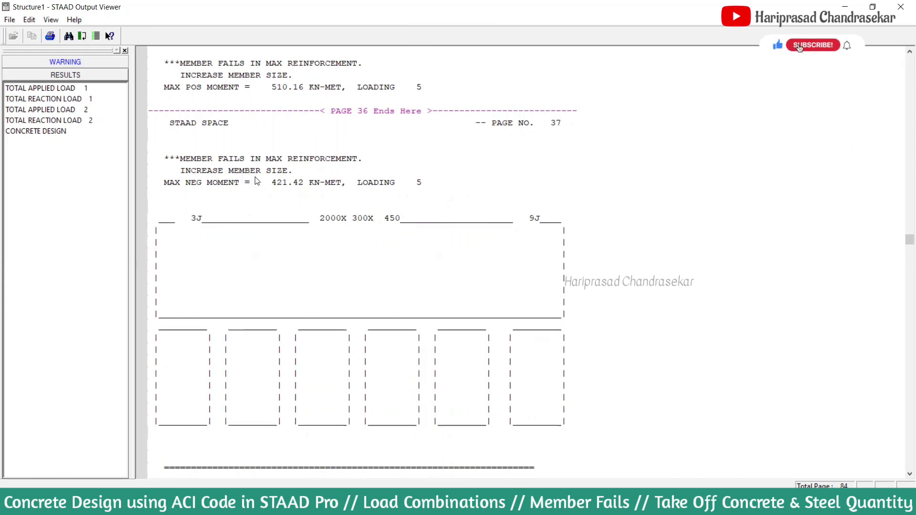
scroll(277, 188, up, 1)
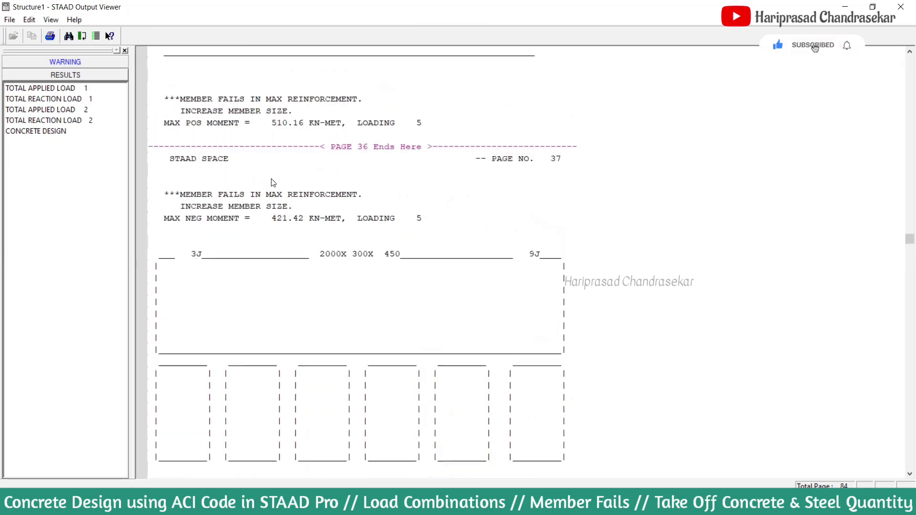
scroll(284, 224, up, 1)
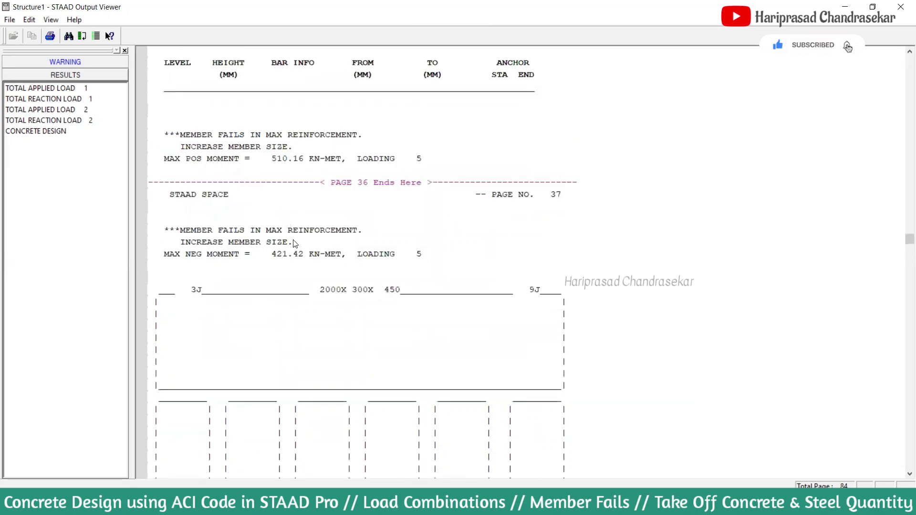
scroll(272, 294, down, 1)
scroll(277, 283, down, 12)
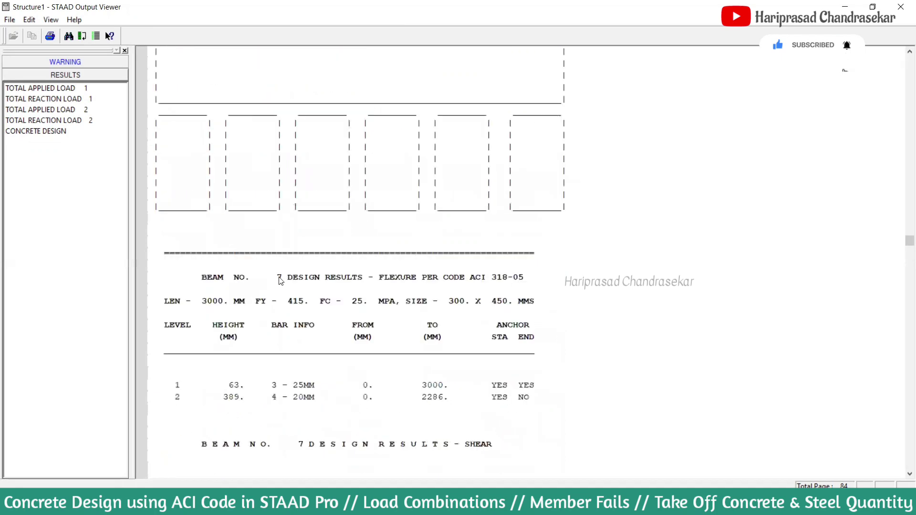
- Search the output file for "elements", continuing from the beginning of the file
key(ctrl+f)
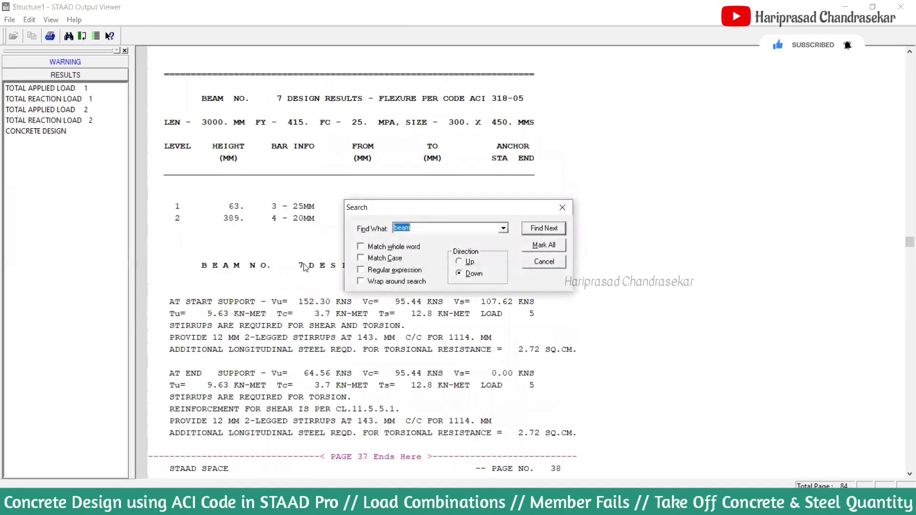
text(elements)
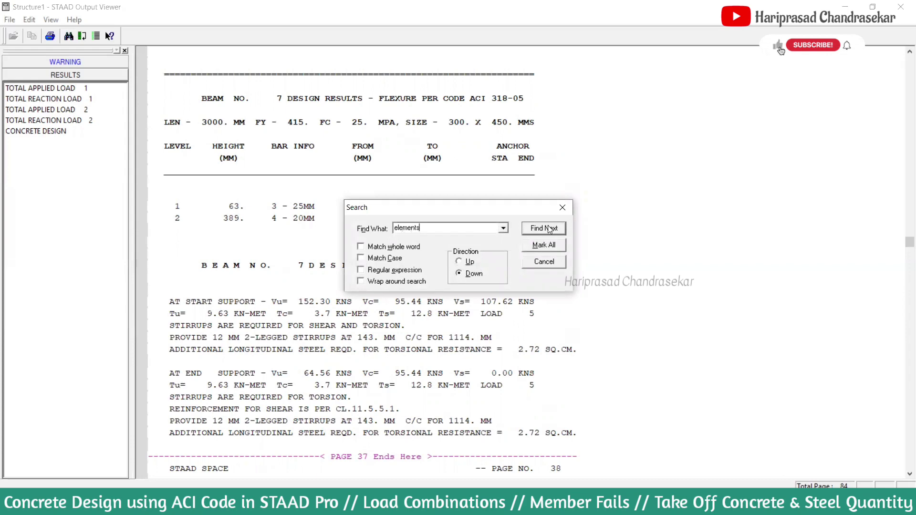
key(Return)
click(456, 278)
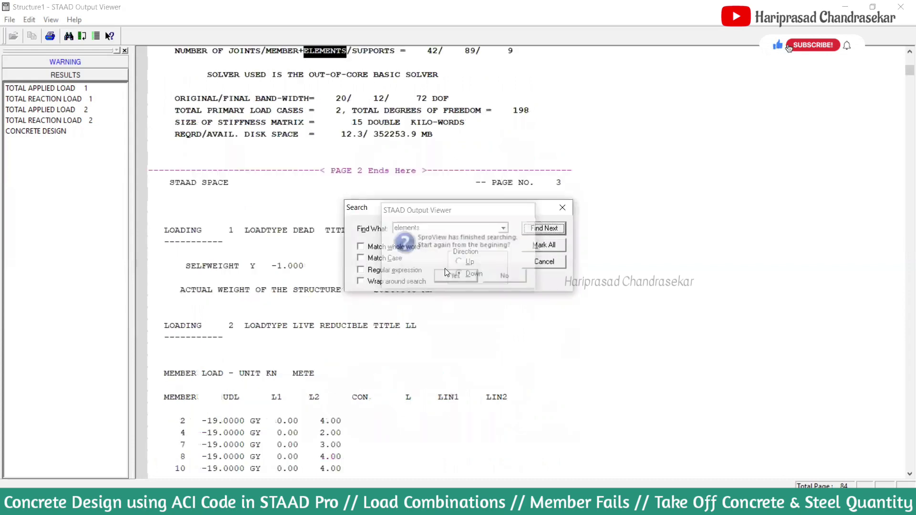
click(562, 207)
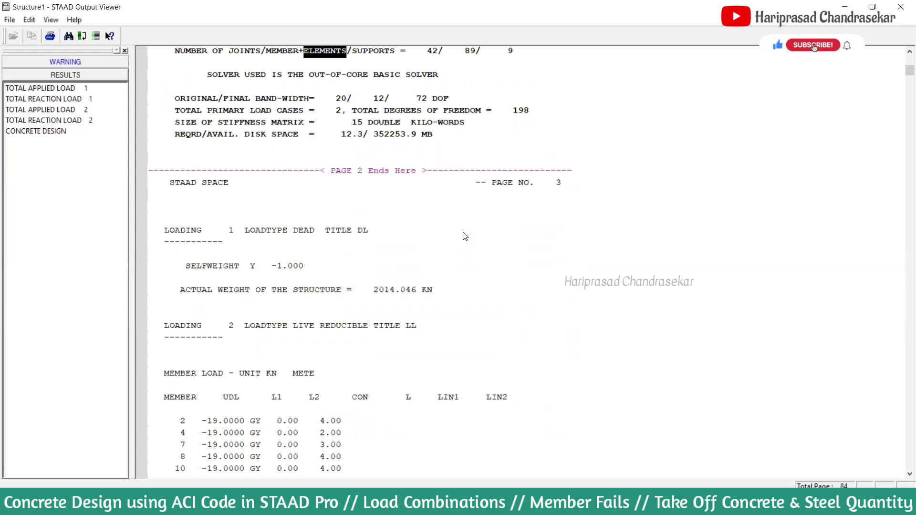
- Look through the load cases and member load listings near the start of the output file
scroll(353, 263, down, 7)
scroll(352, 264, down, 3)
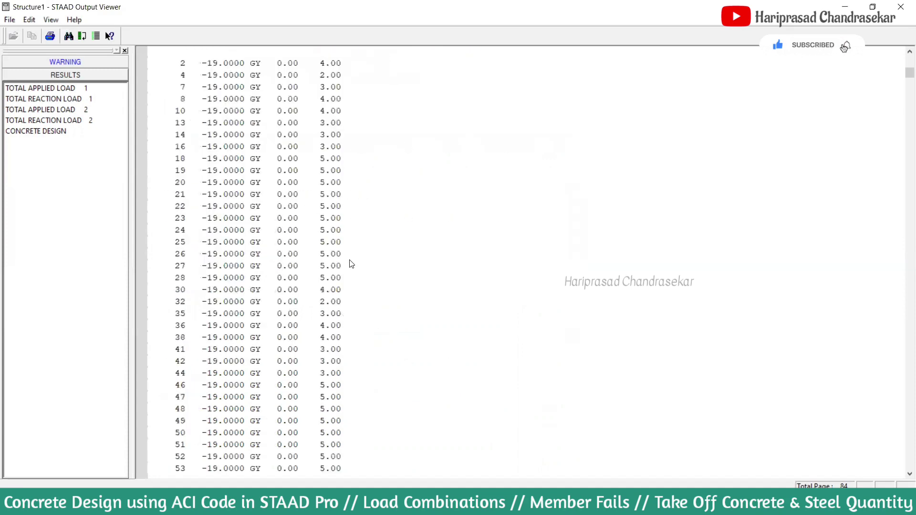
scroll(352, 264, up, 14)
scroll(351, 262, down, 20)
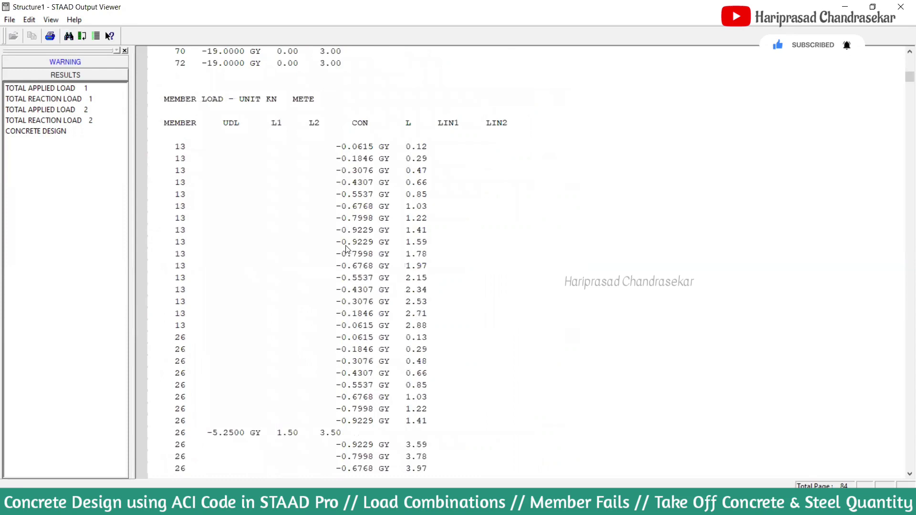
scroll(345, 246, down, 20)
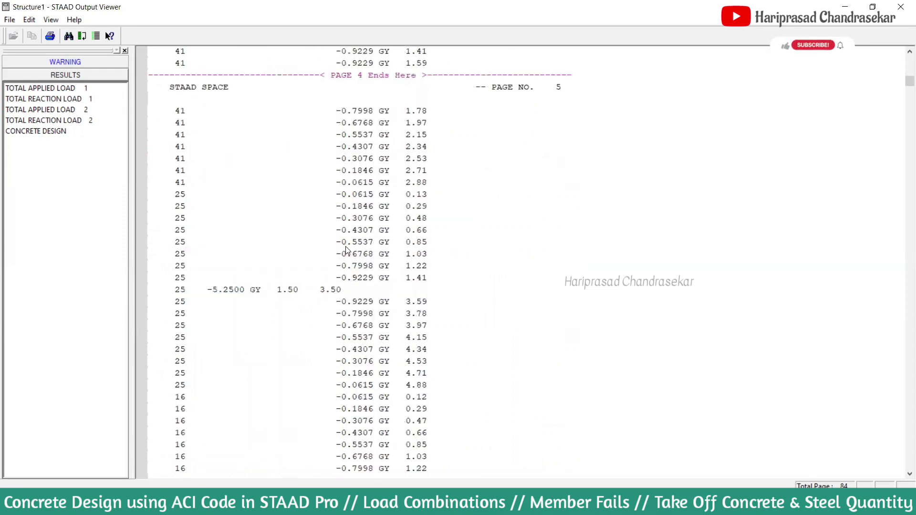
scroll(329, 238, up, 7)
scroll(330, 234, up, 20)
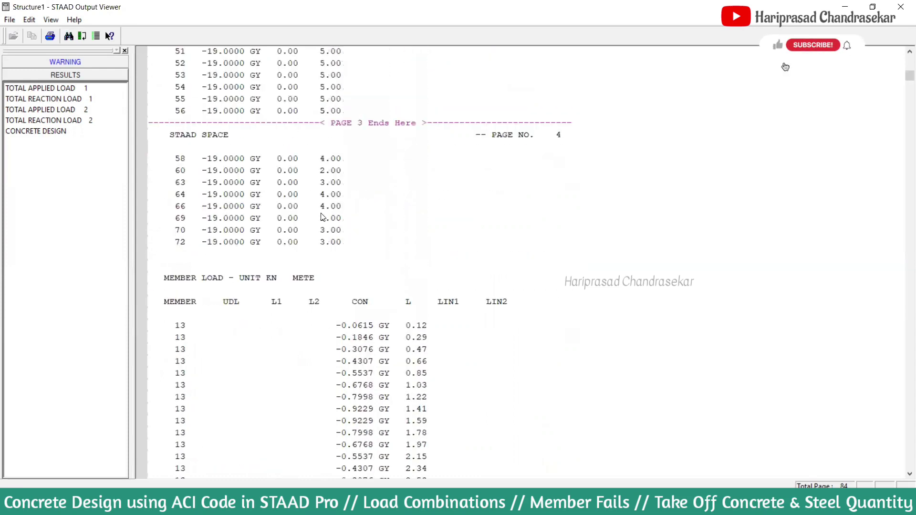
scroll(329, 219, up, 12)
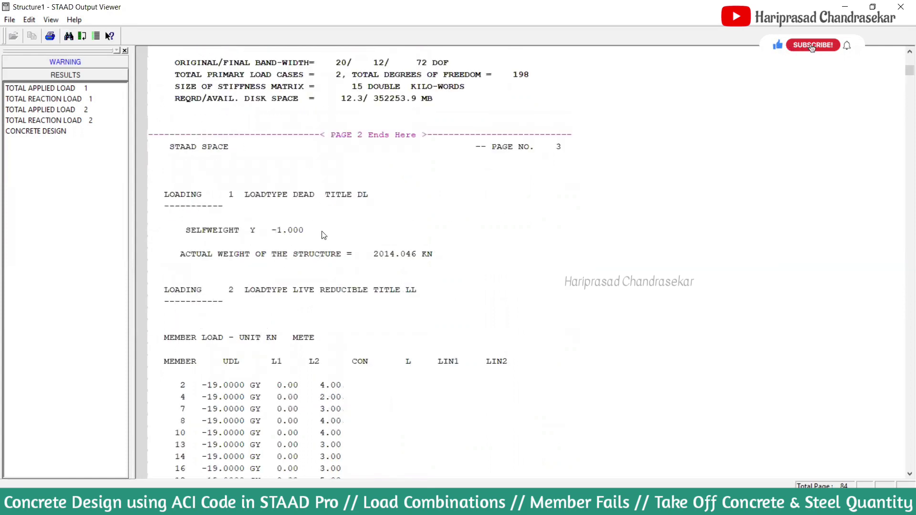
- Search the output file for "take", read the concrete take-off quantities, and close the output viewer
key(ctrl+f)
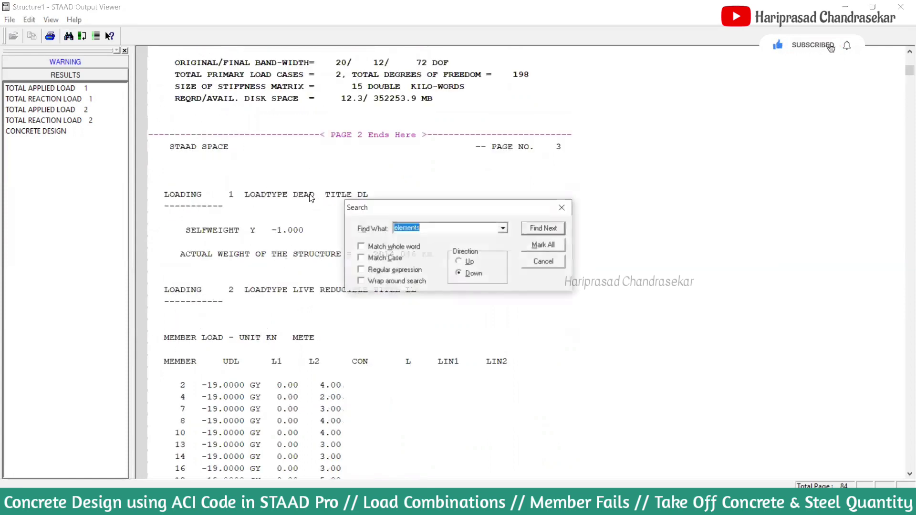
text(take)
key(Return)
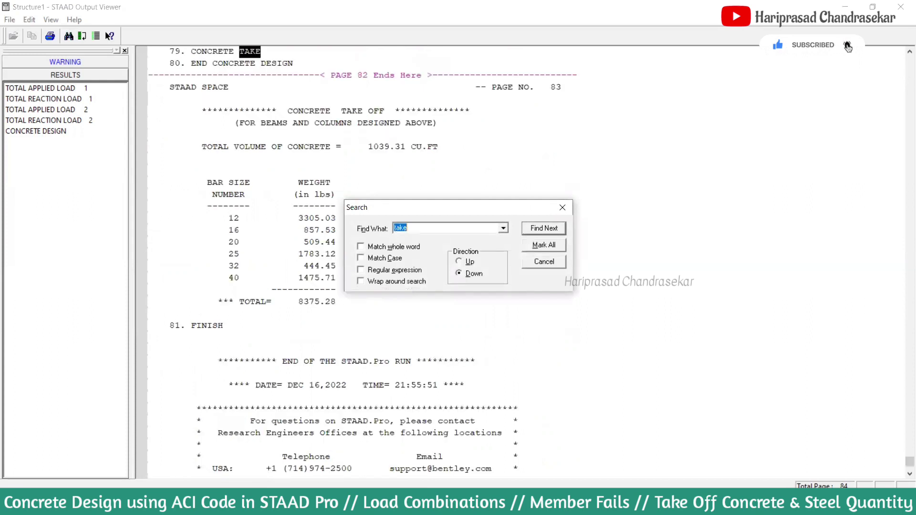
click(562, 208)
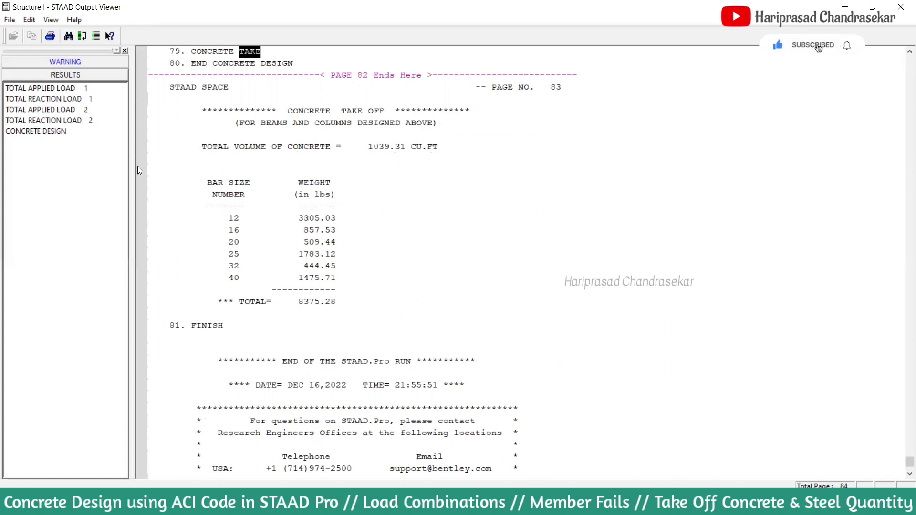
click(899, 9)
- Try to select all failed beams in the structure by specification
click(101, 20)
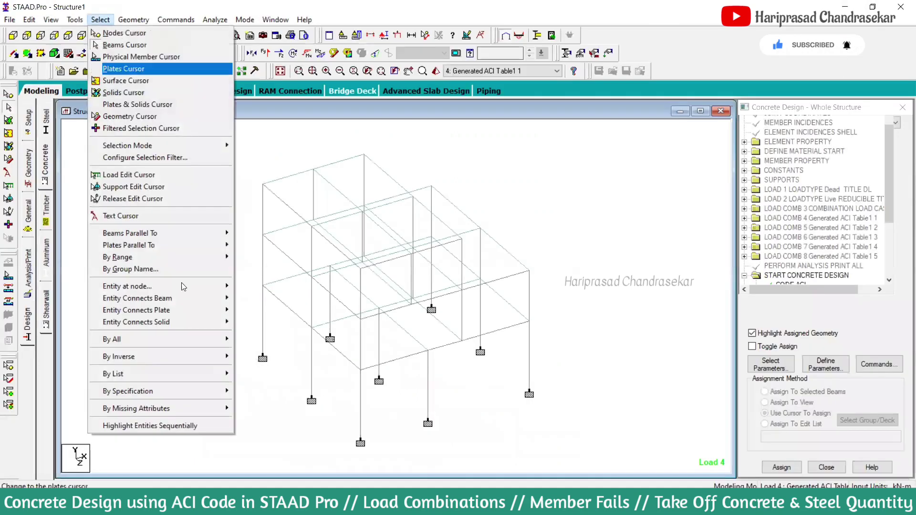
mouse_move(190, 375)
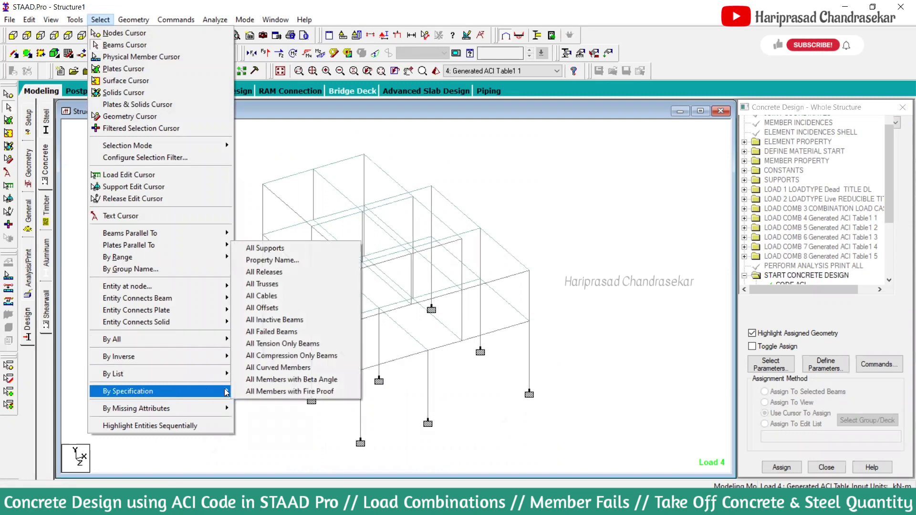
click(274, 333)
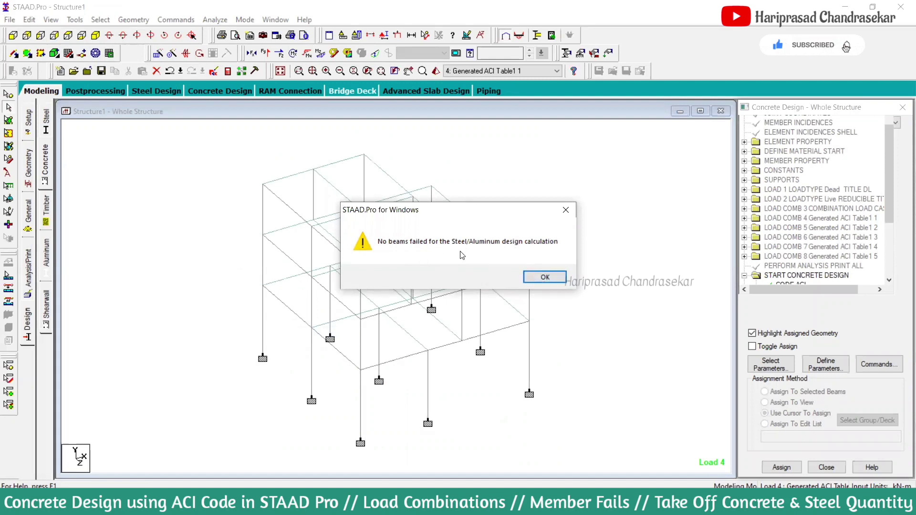
click(545, 277)
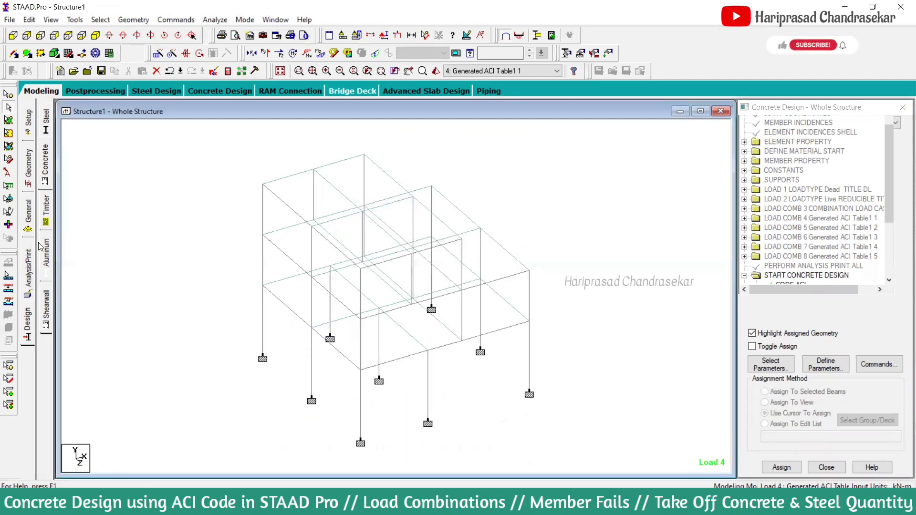
- Set the ZD of the Rect 0.45x0.30 concrete beam section to 0.45 m and agree to delete the result files
click(32, 185)
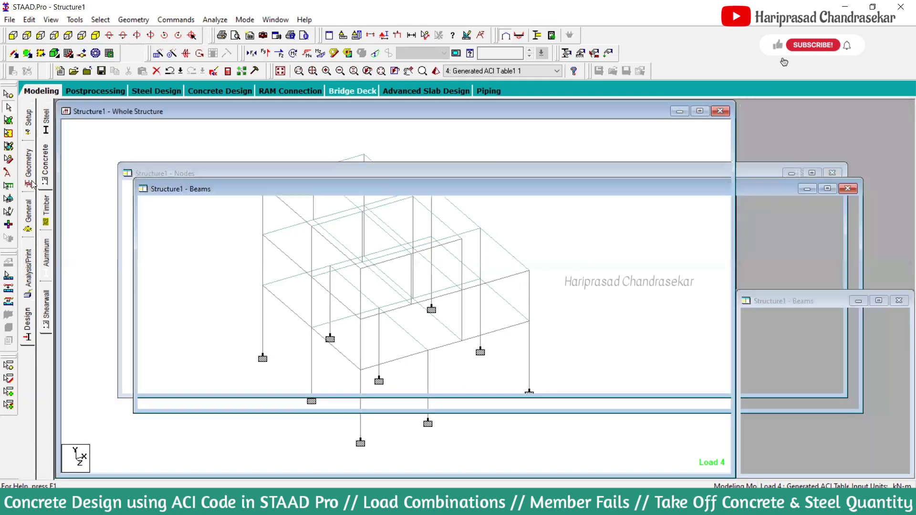
click(28, 214)
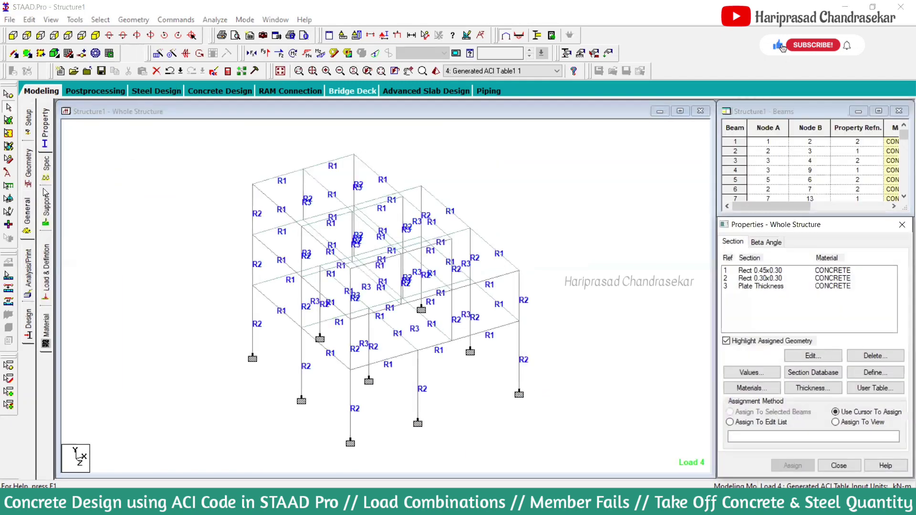
click(776, 271)
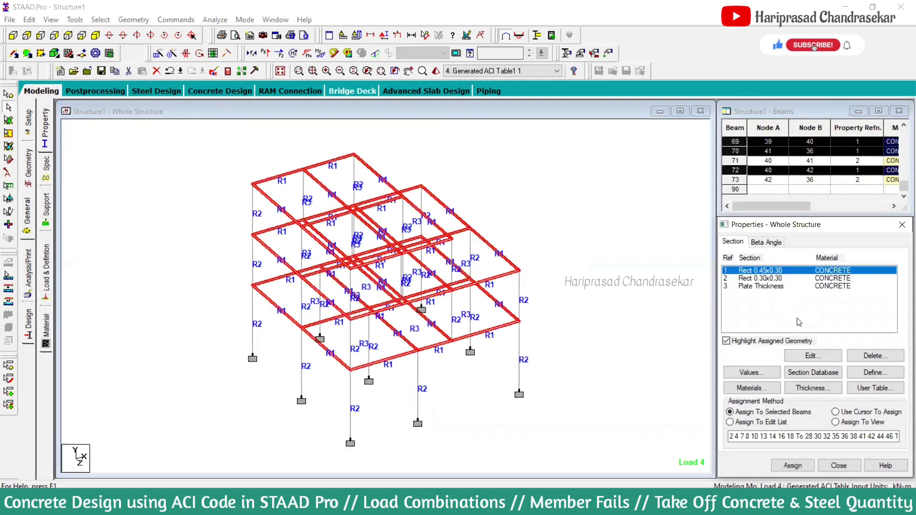
click(813, 356)
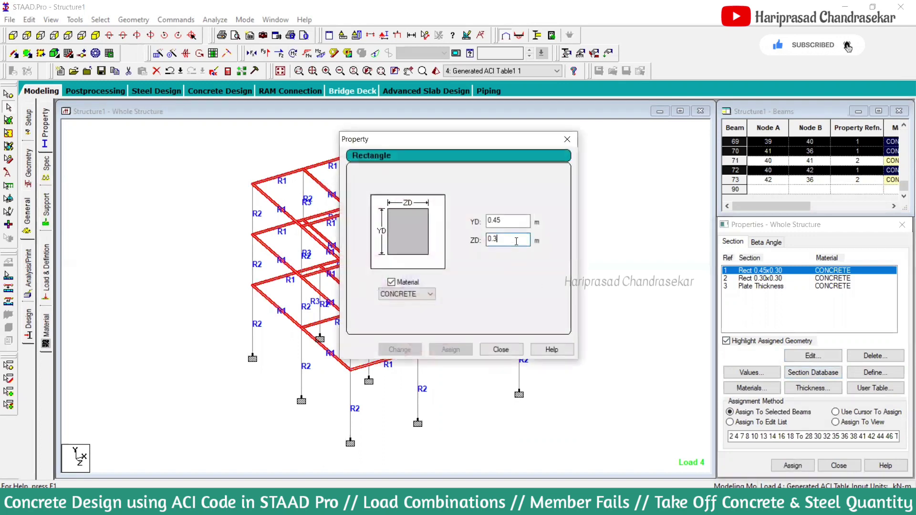
click(516, 241)
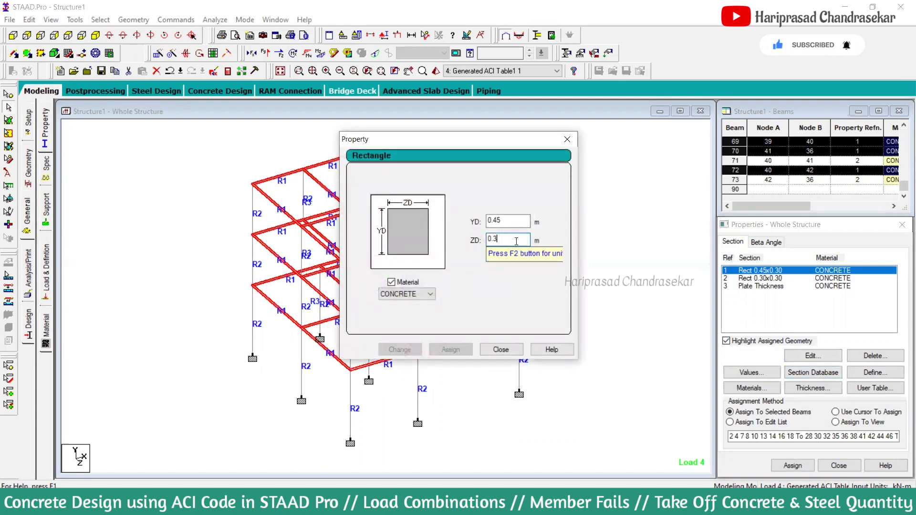
text(45)
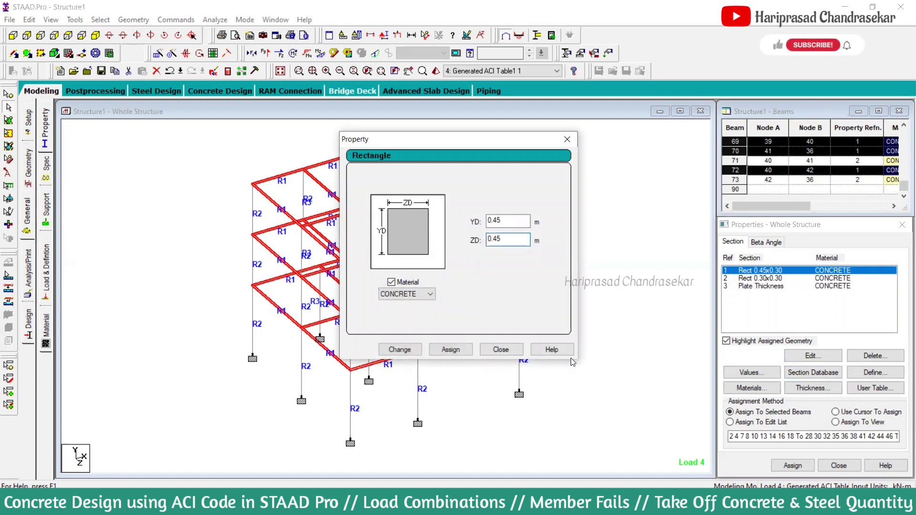
click(399, 349)
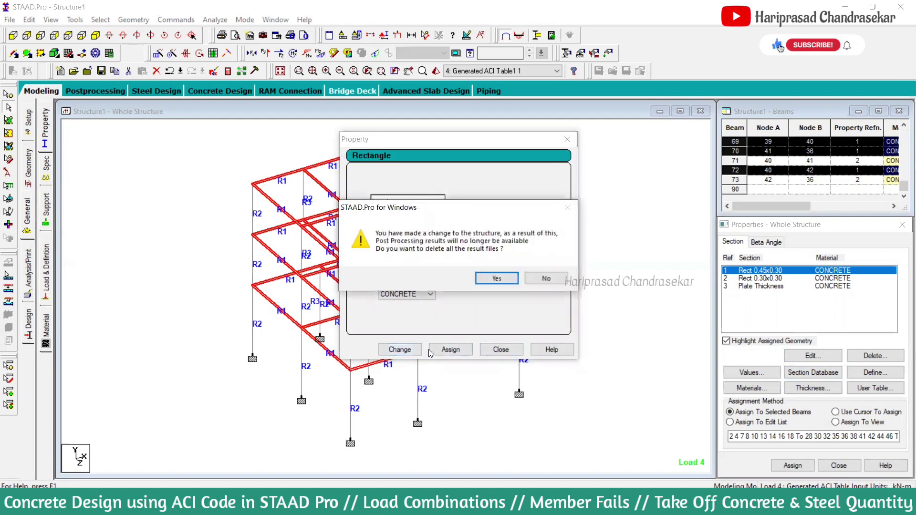
click(498, 279)
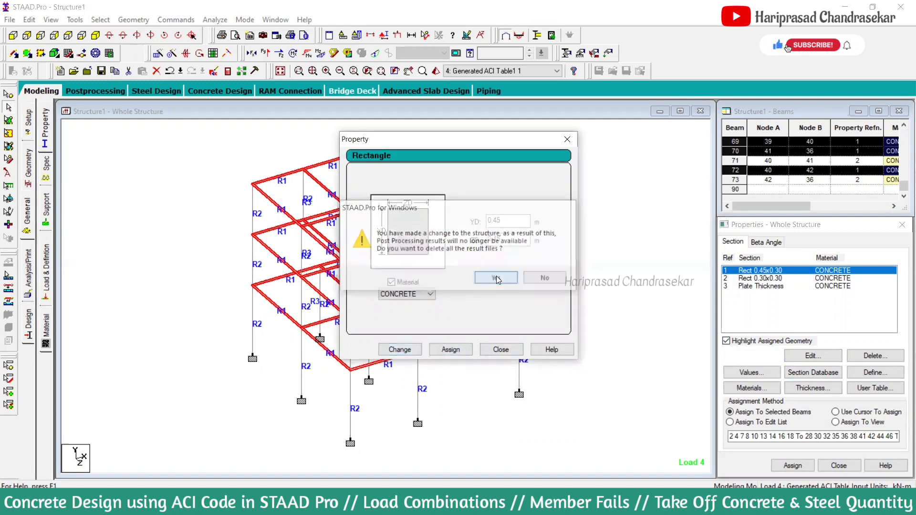
click(501, 349)
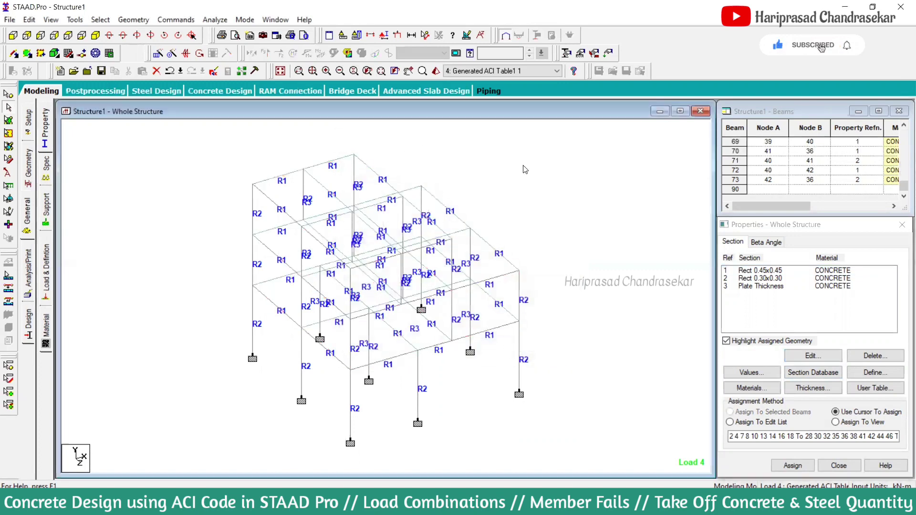
- Inspect the frame in the 3D rendered view from another angle, and close that view
right_click(524, 166)
click(566, 360)
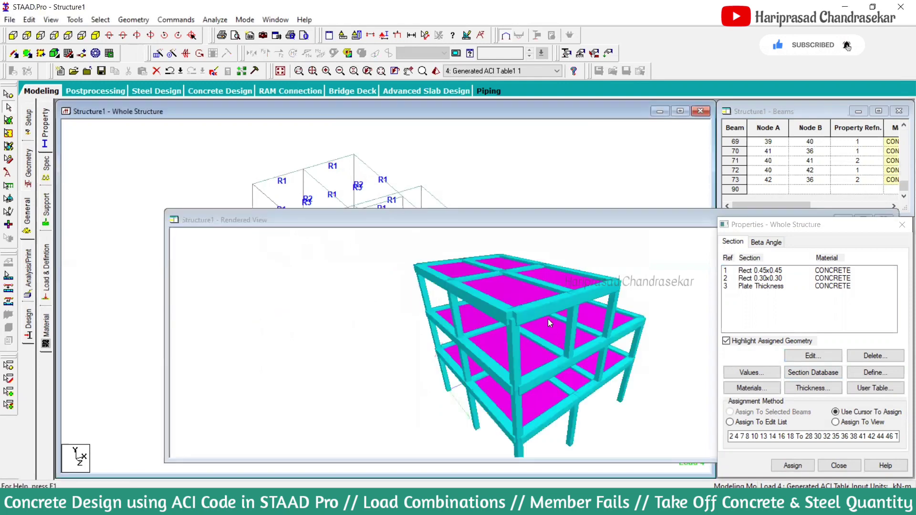
drag(548, 319, 575, 312)
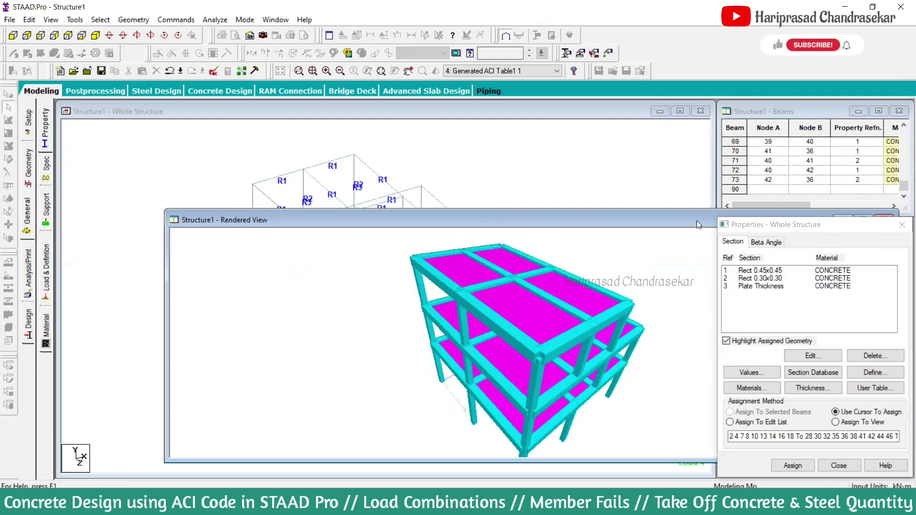
drag(696, 222, 522, 209)
click(709, 207)
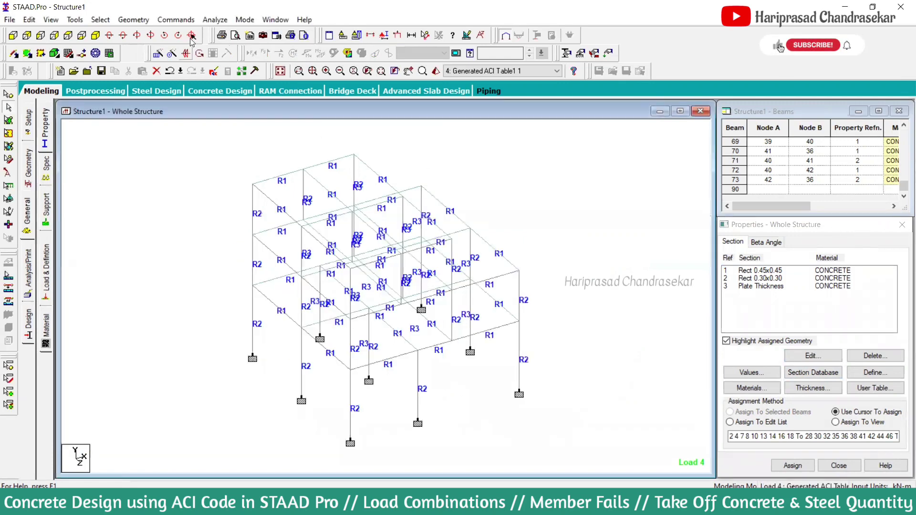
- Save the structure with the resized beam section, run the analysis, and open the output file
click(216, 21)
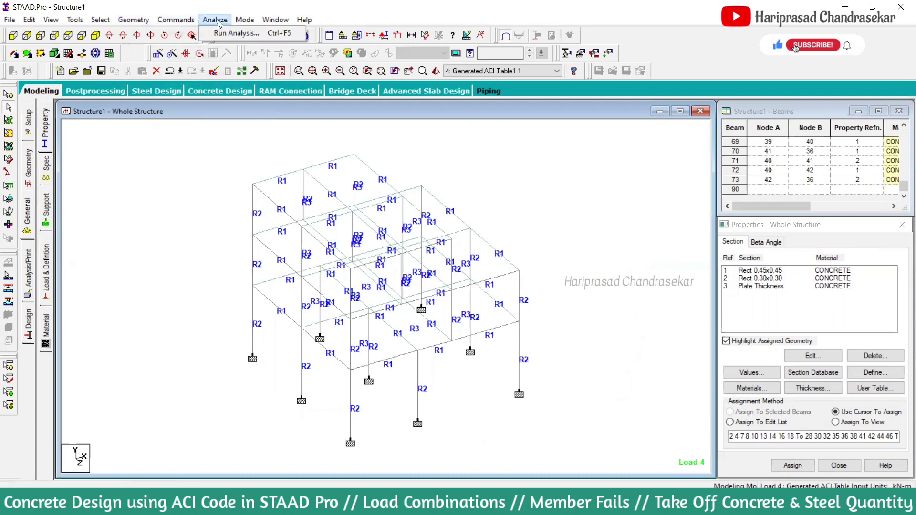
click(225, 33)
click(399, 270)
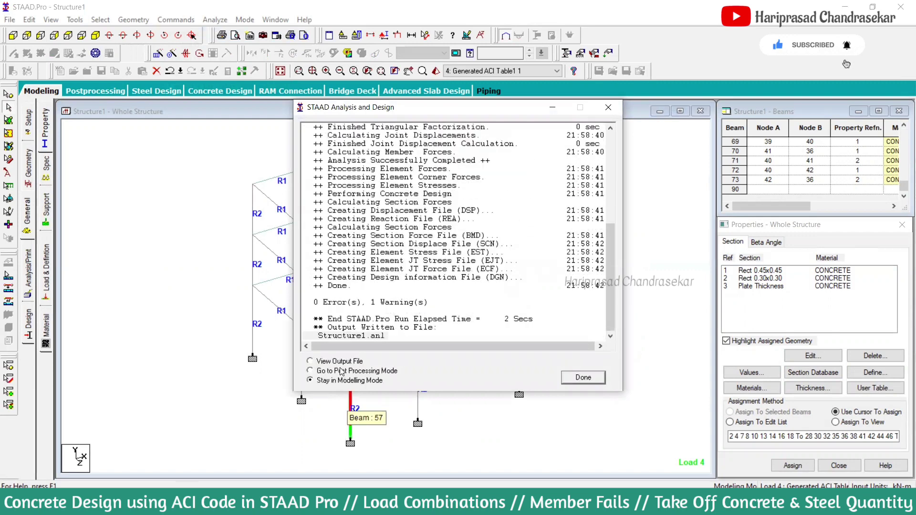
click(341, 362)
click(585, 379)
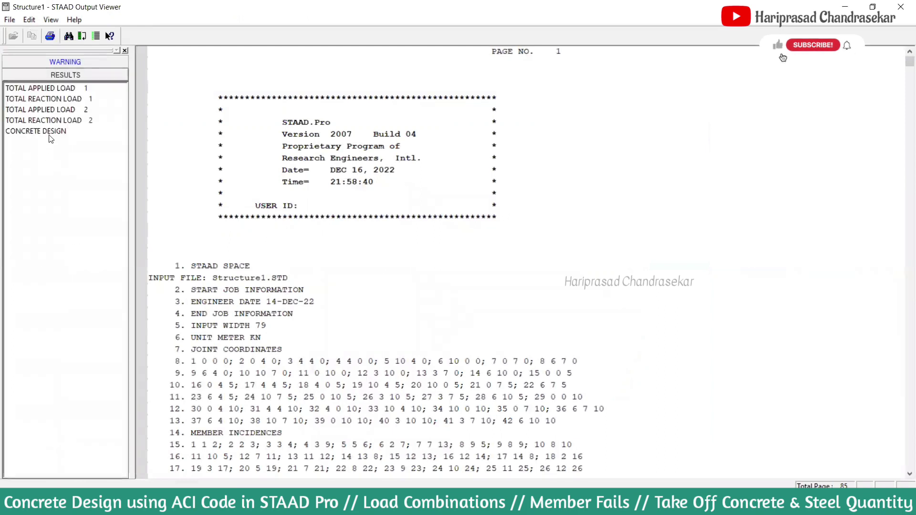
- Go to the concrete design results and search for "beams", repeating the search from the beginning of the file with "beam"
click(52, 131)
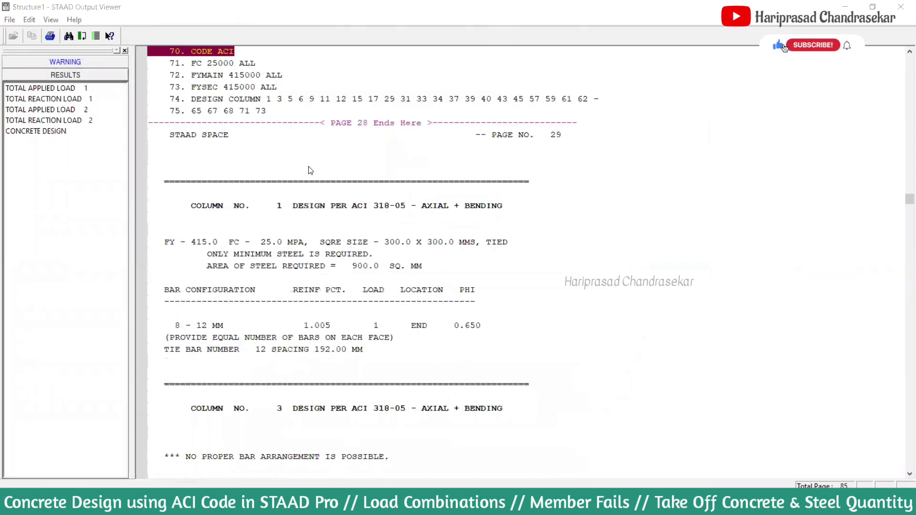
key(ctrl+f)
text(beams)
key(Return)
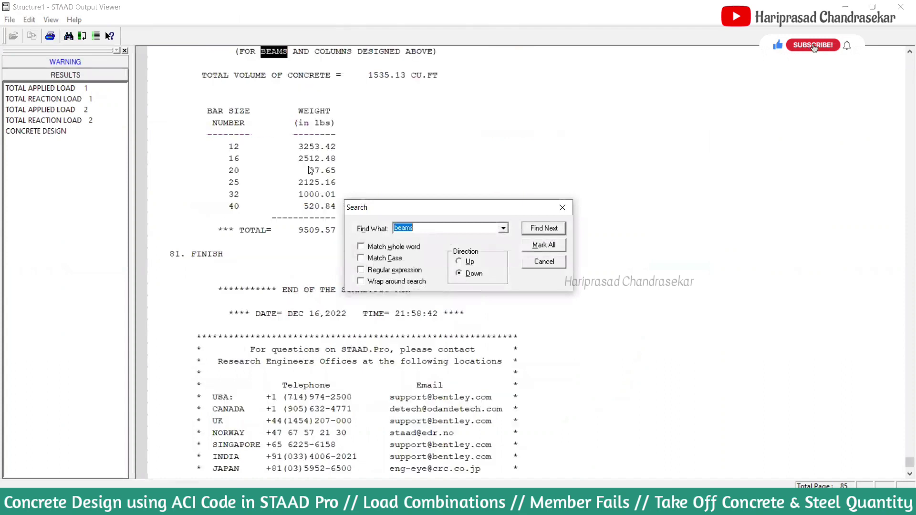
click(429, 225)
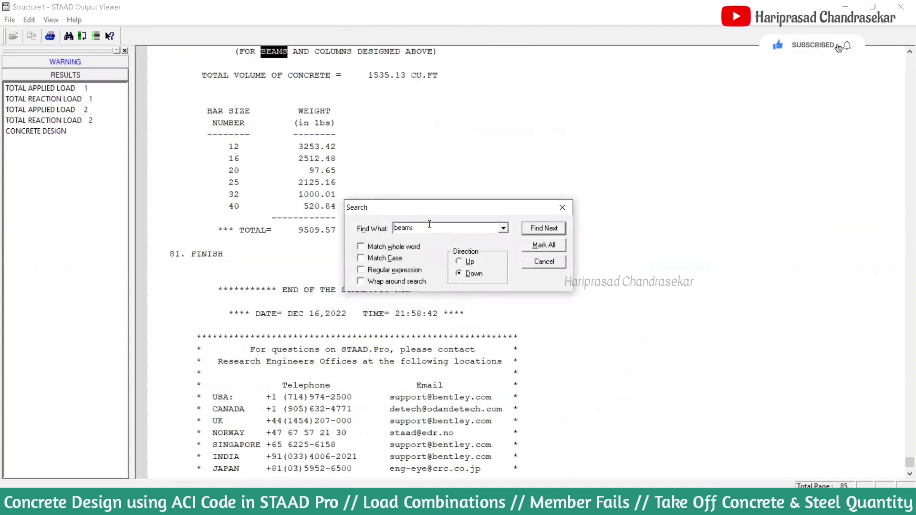
key(Return)
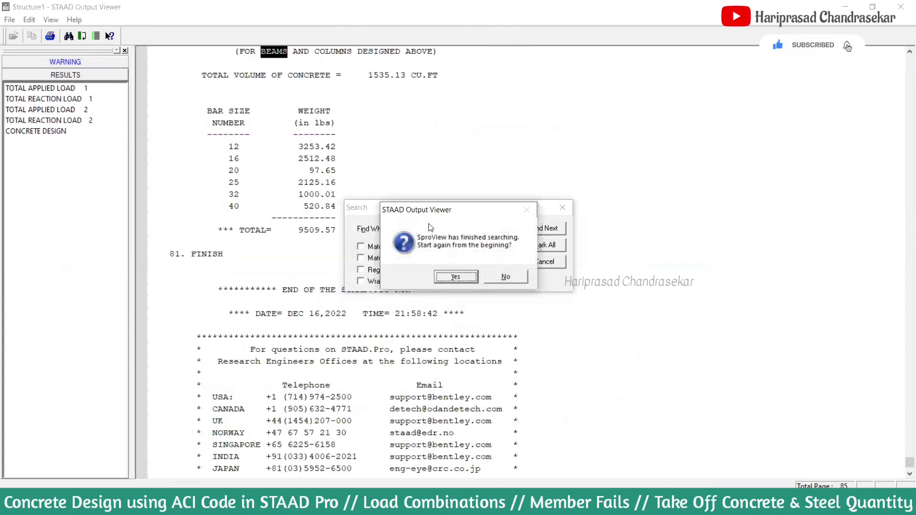
click(455, 276)
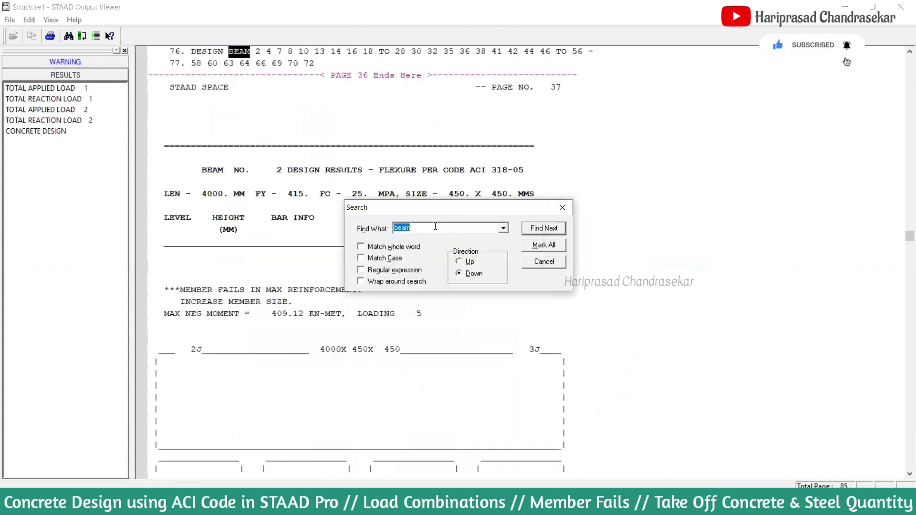
- Read the flexure design results of beam 2, and close the output viewer
click(561, 207)
scroll(465, 222, down, 5)
scroll(471, 224, up, 2)
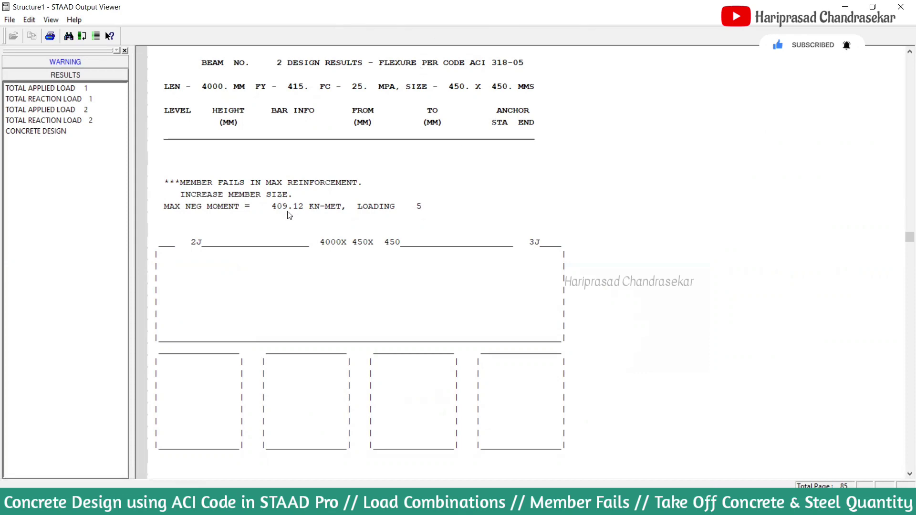
click(902, 8)
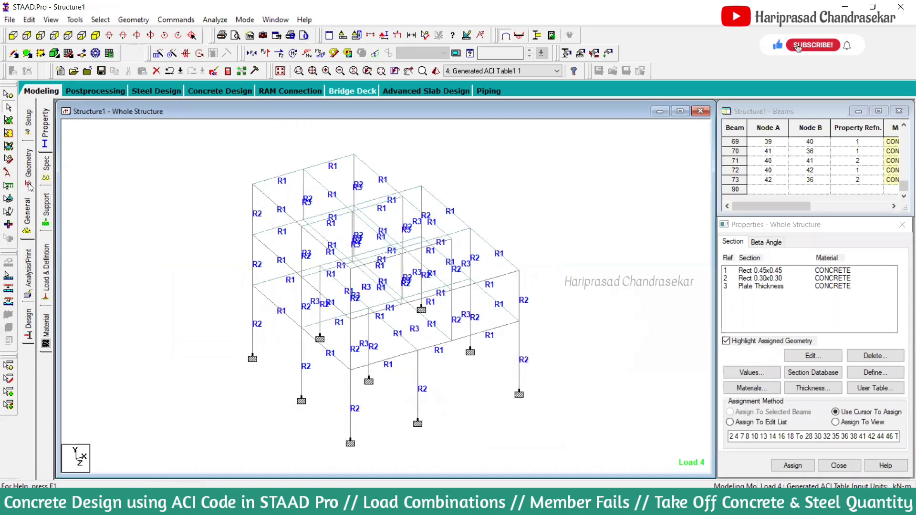
- Set the uniform GY member load in load case 2 (LL) to -12 kN/m and agree to delete the result files
click(47, 266)
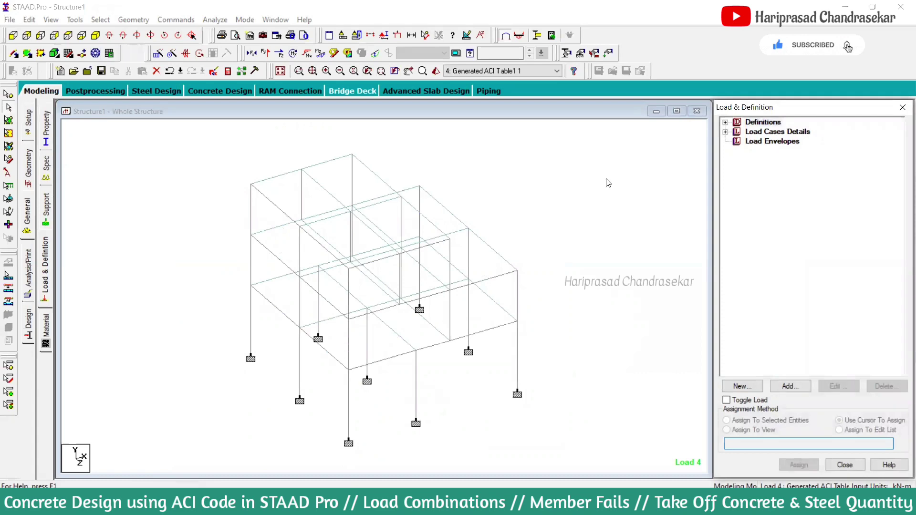
click(725, 132)
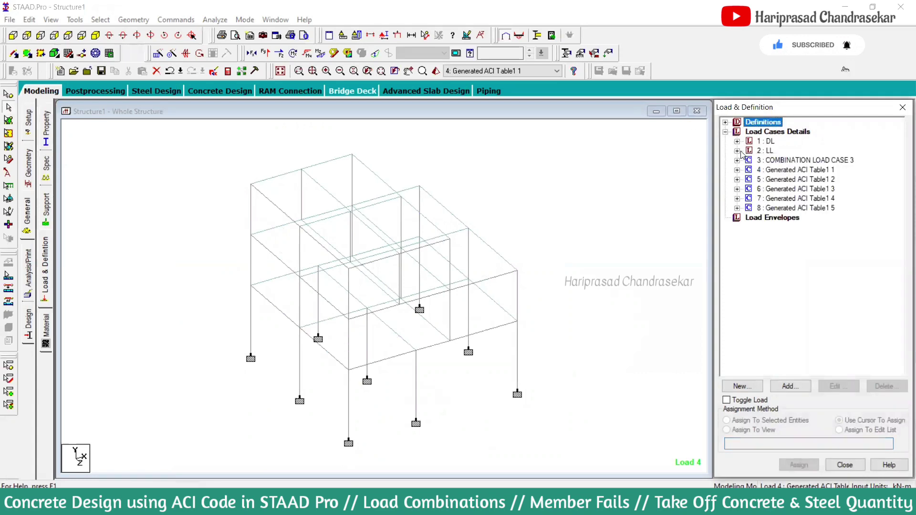
click(737, 151)
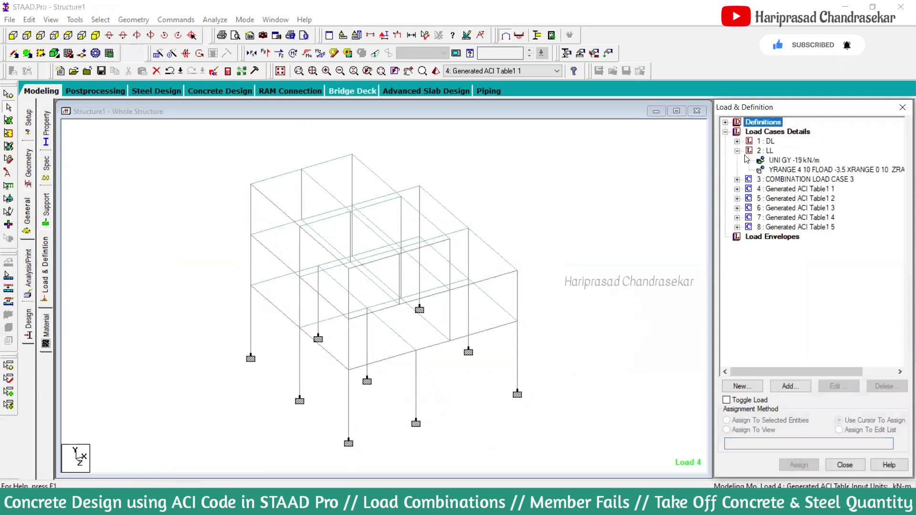
click(813, 161)
click(839, 387)
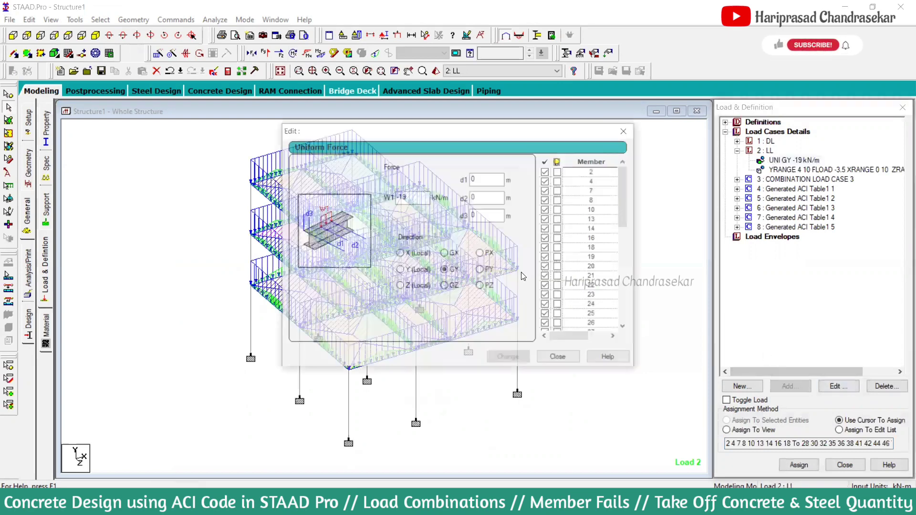
key(BackSpace)
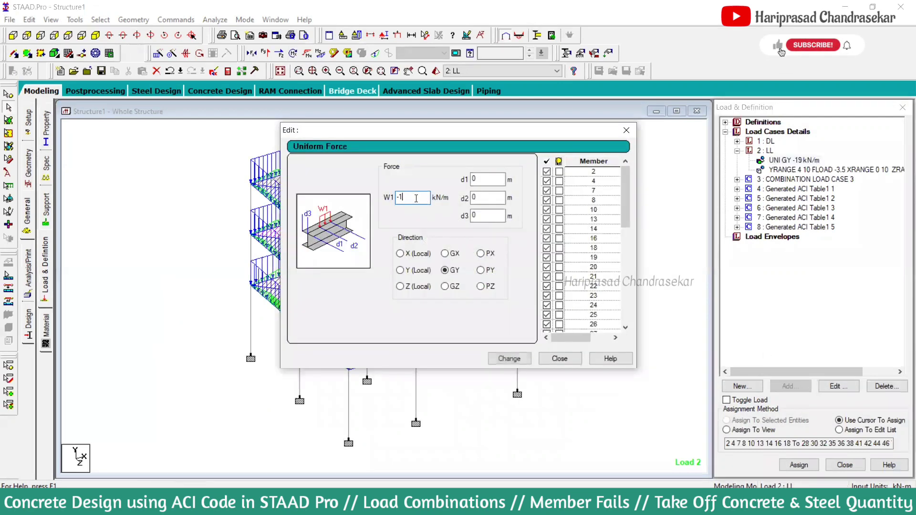
click(509, 359)
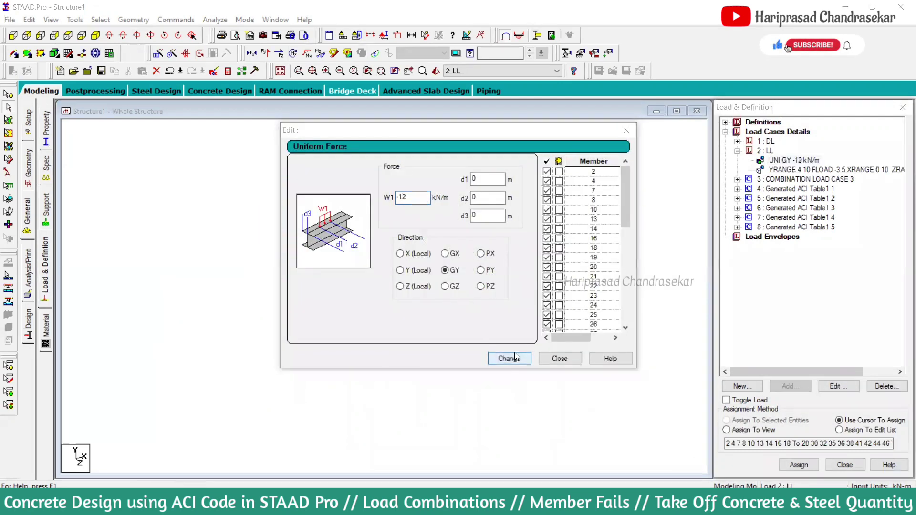
click(494, 278)
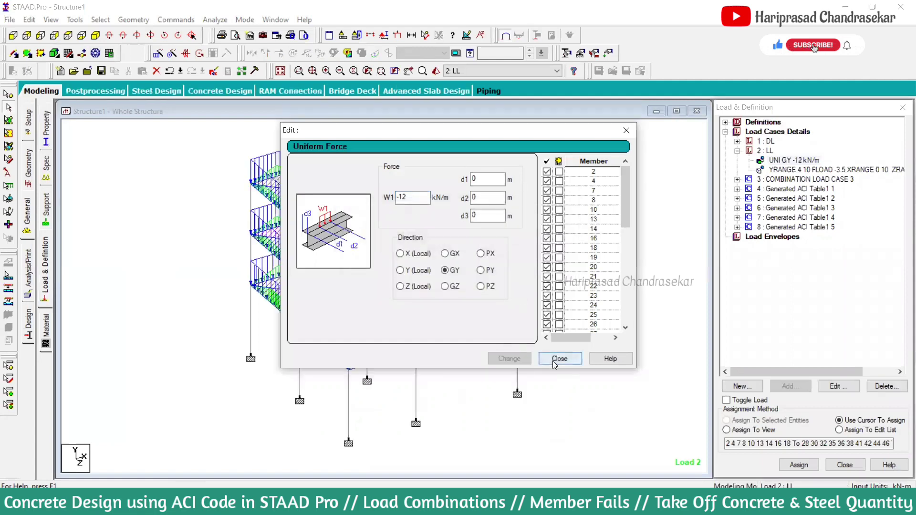
click(559, 359)
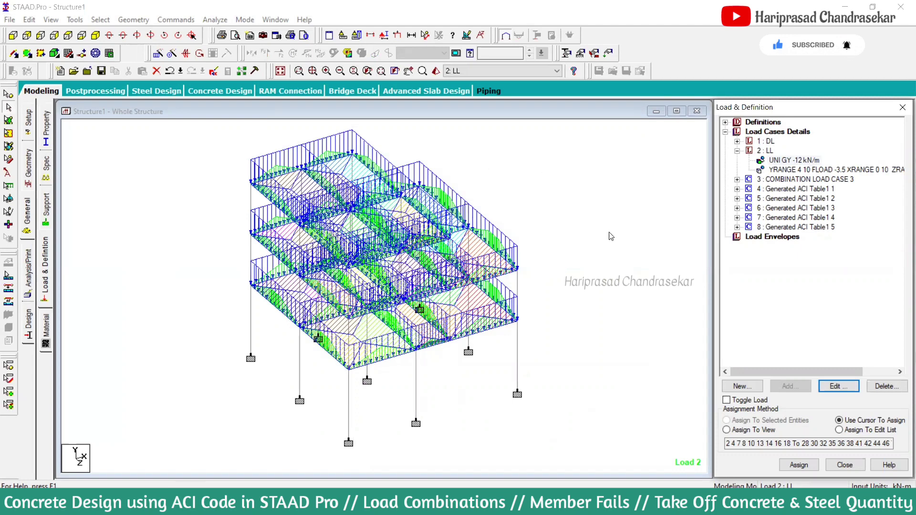
- Save the structure with the reduced live load, rerun the analysis, and open the output file at its results list
click(811, 161)
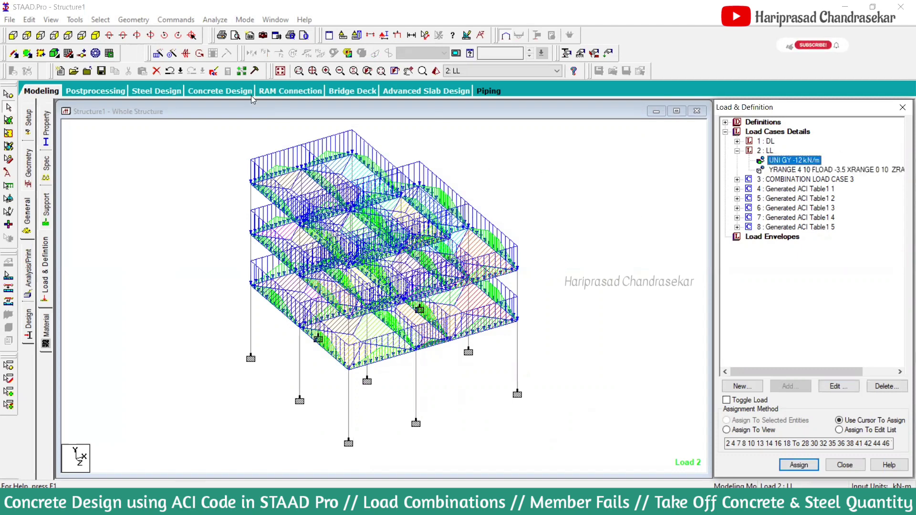
click(214, 20)
click(234, 30)
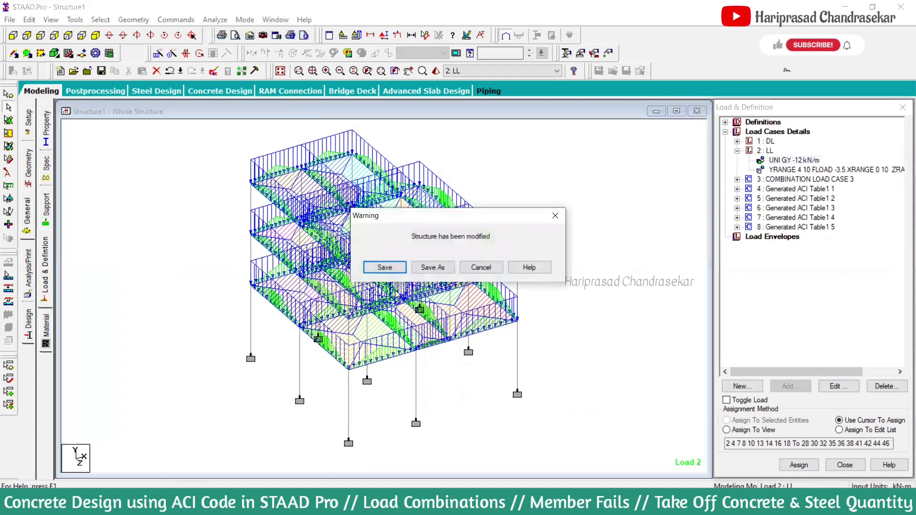
click(389, 267)
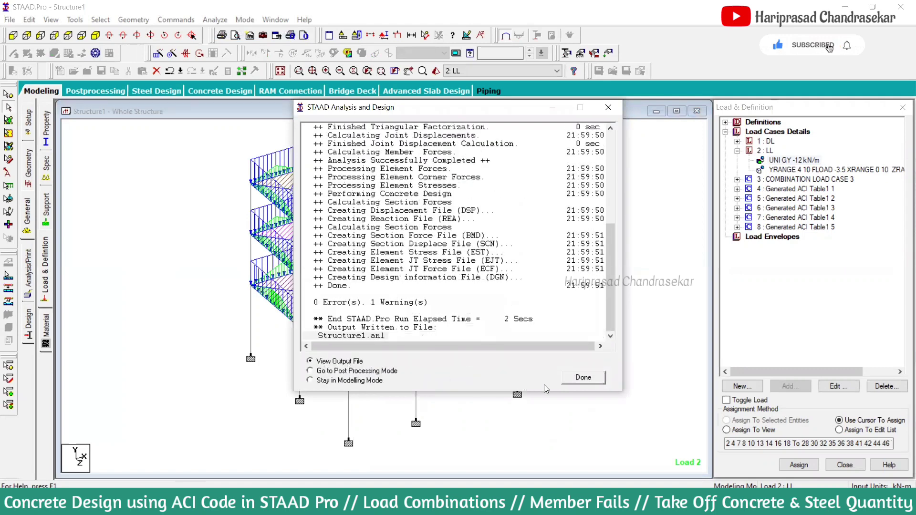
click(580, 379)
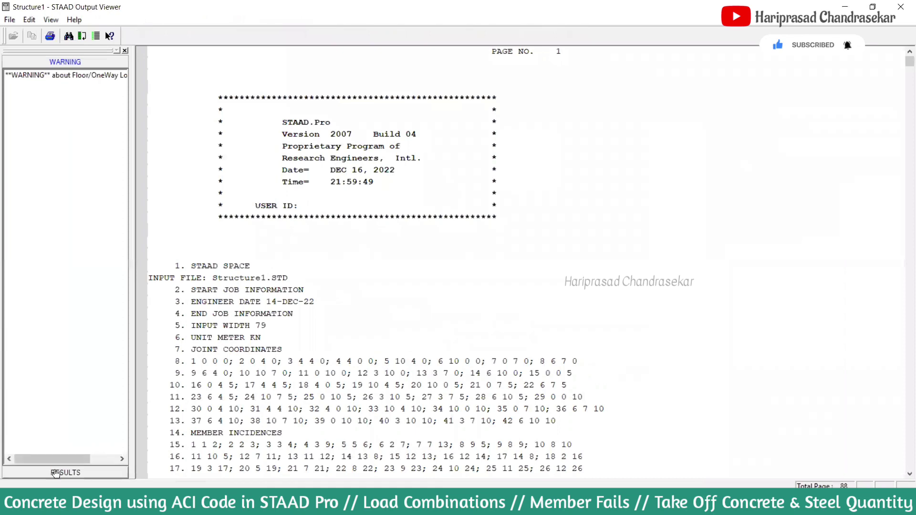
click(57, 433)
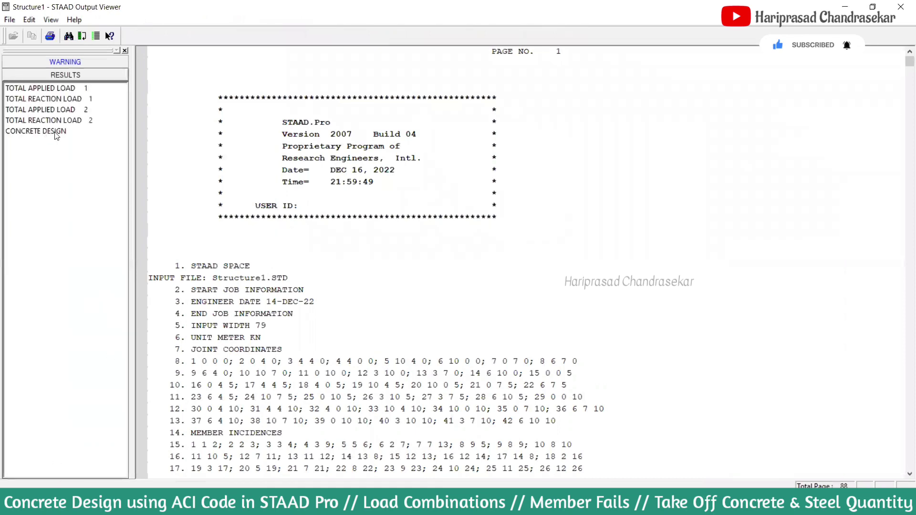
- Jump to the concrete design results, search for "beams", and search again for "beam" from the beginning of the file
click(55, 136)
key(ctrl+f)
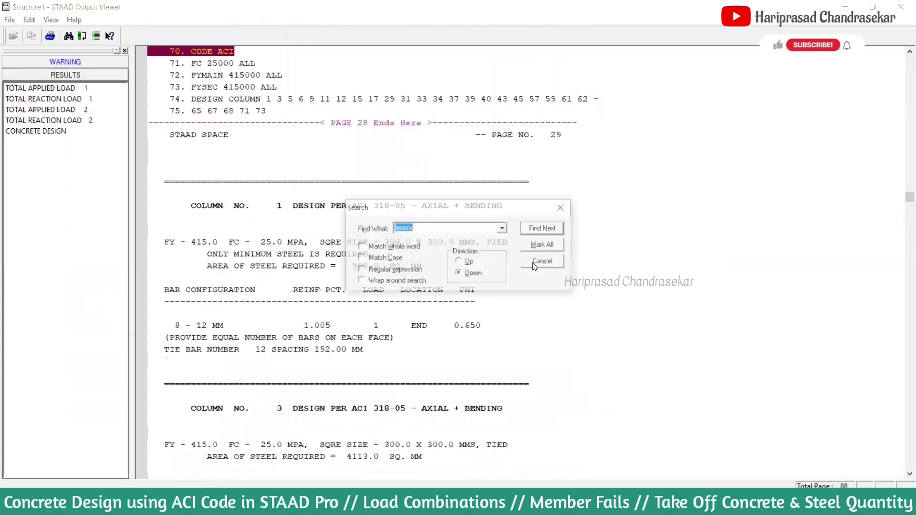
key(Return)
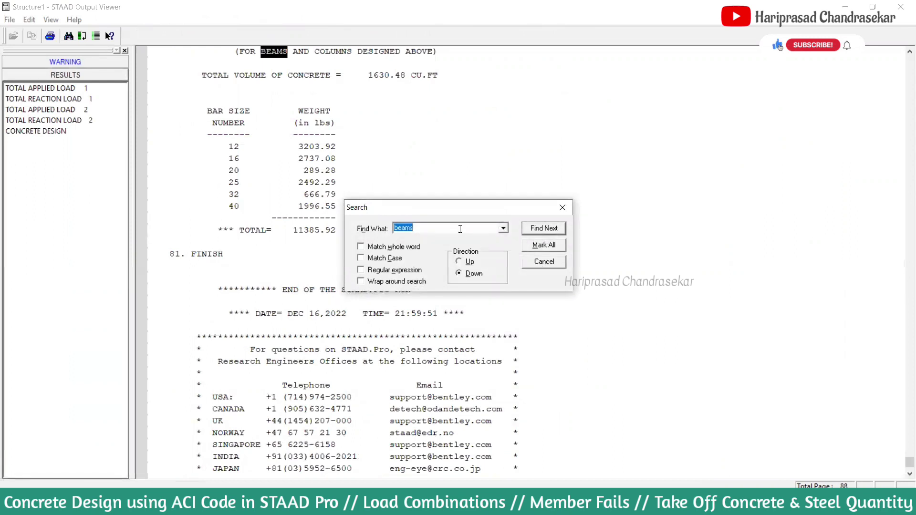
click(460, 229)
key(BackSpace)
key(Return)
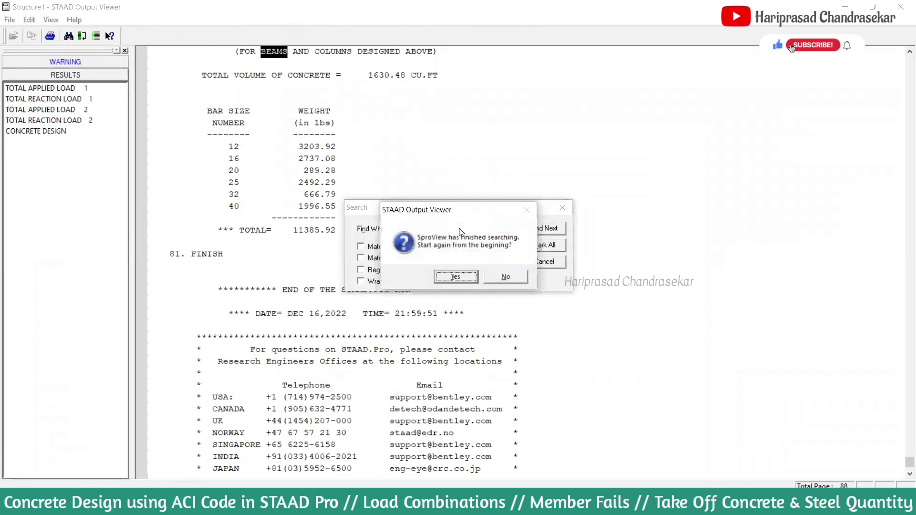
click(465, 280)
click(562, 208)
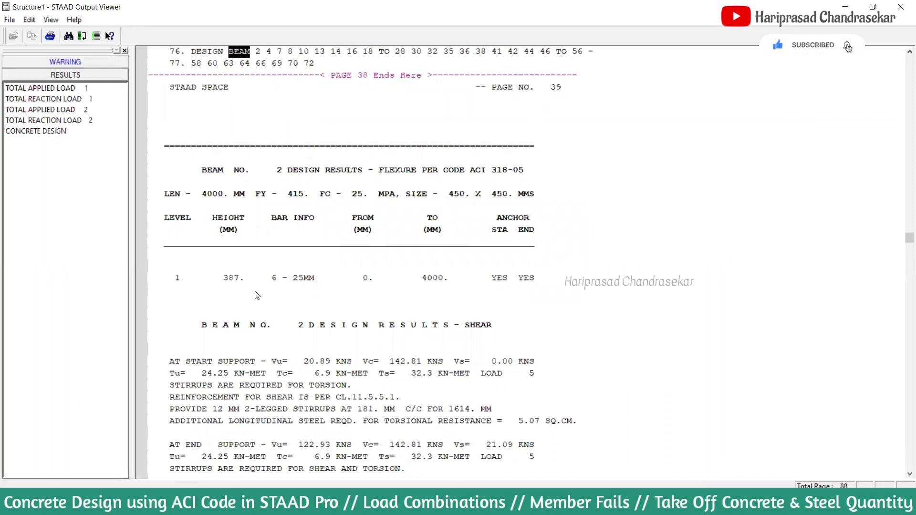
- Examine the flexure and shear design results and reinforcement sketches of the beams, from beam 2 through beam 8, for member failures
scroll(281, 274, down, 1)
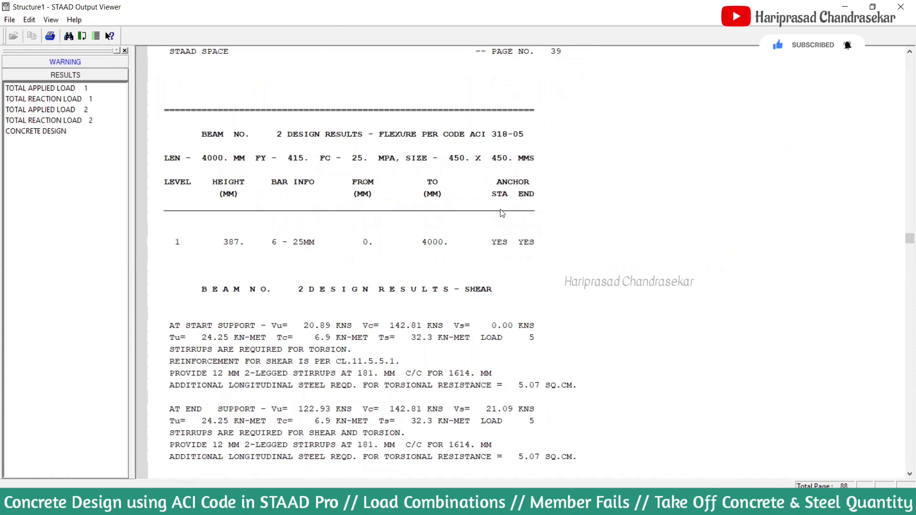
scroll(303, 263, up, 1)
scroll(329, 260, down, 9)
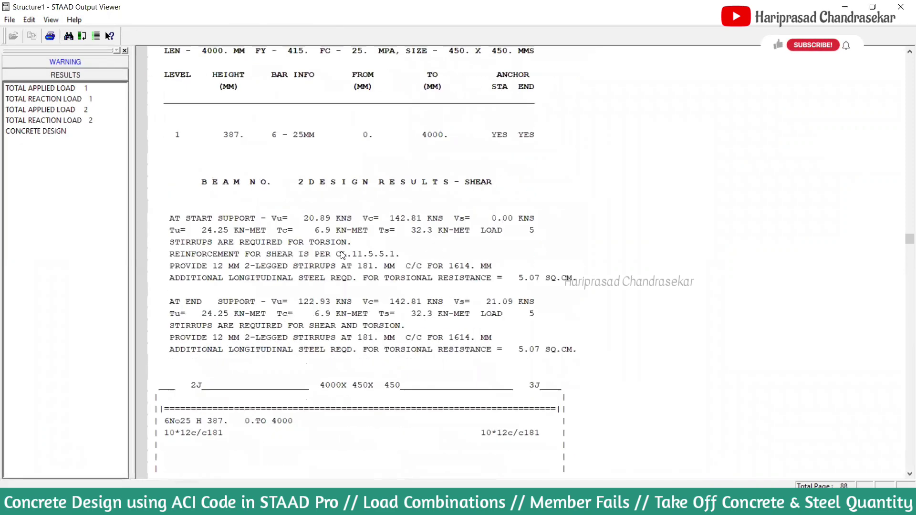
scroll(344, 258, down, 3)
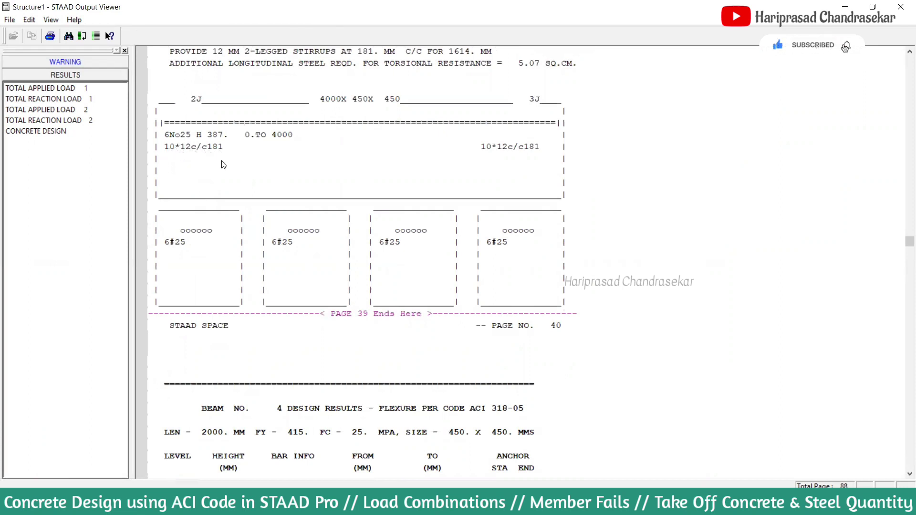
scroll(234, 172, down, 11)
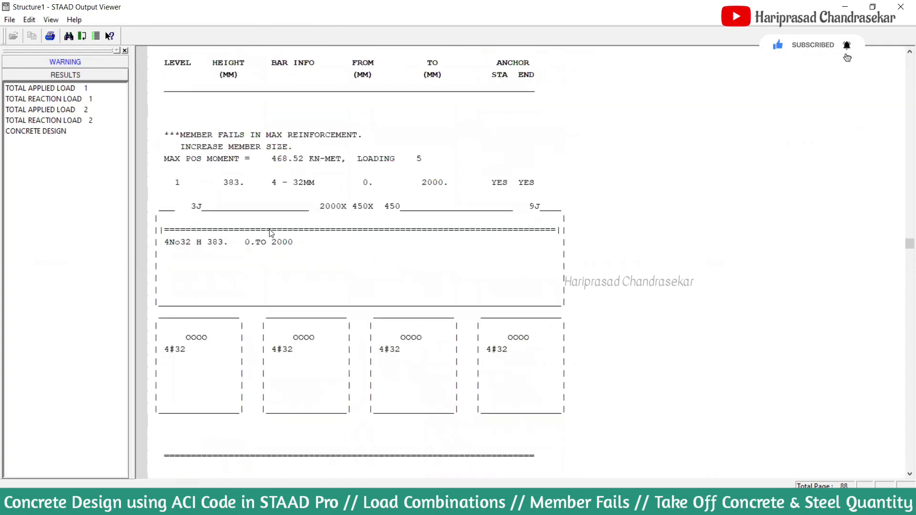
scroll(274, 238, down, 15)
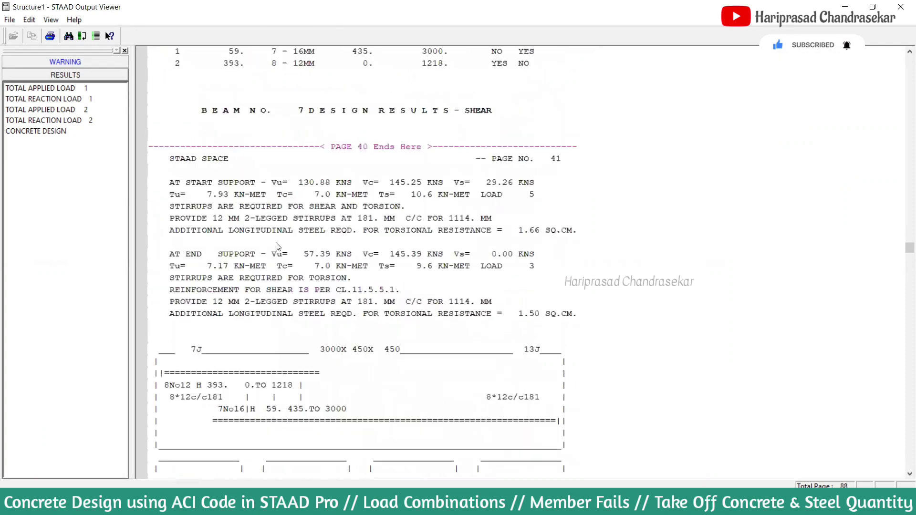
scroll(282, 252, down, 19)
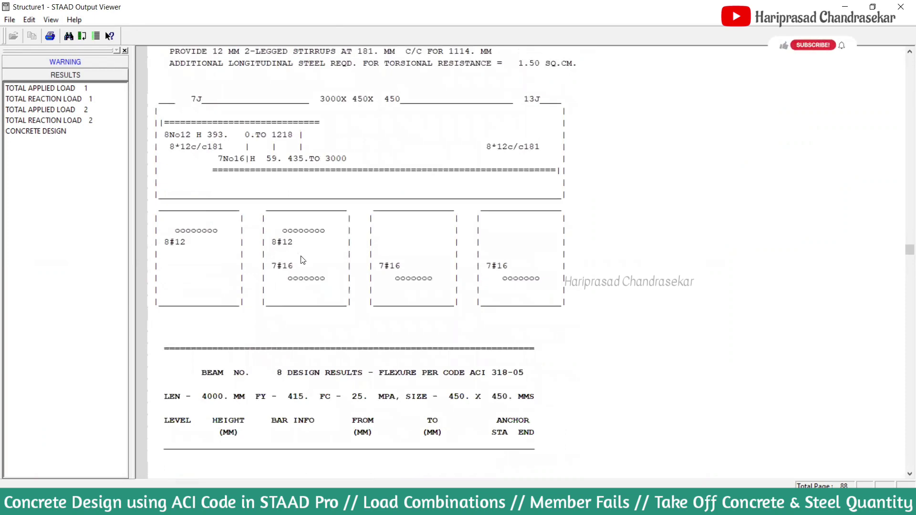
scroll(294, 271, down, 17)
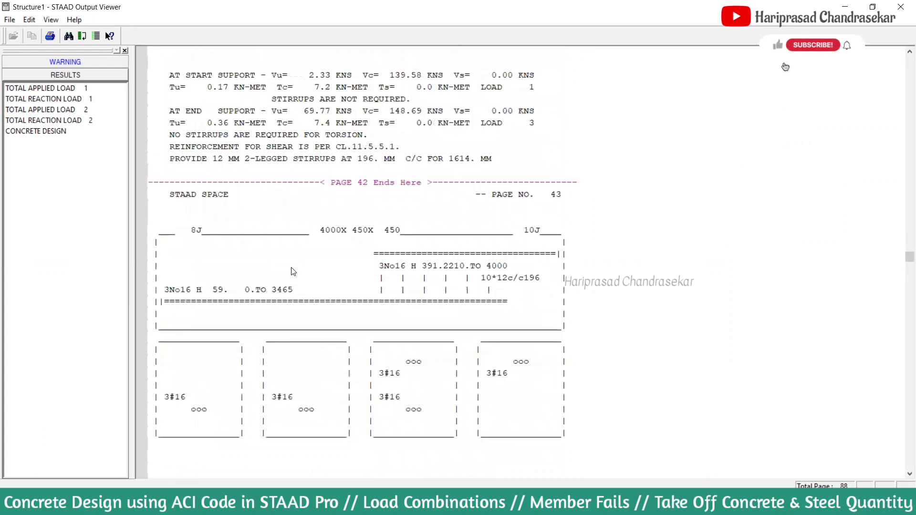
- Search the output file for "take", review the concrete take-off quantities, and close the output viewer
key(ctrl+f)
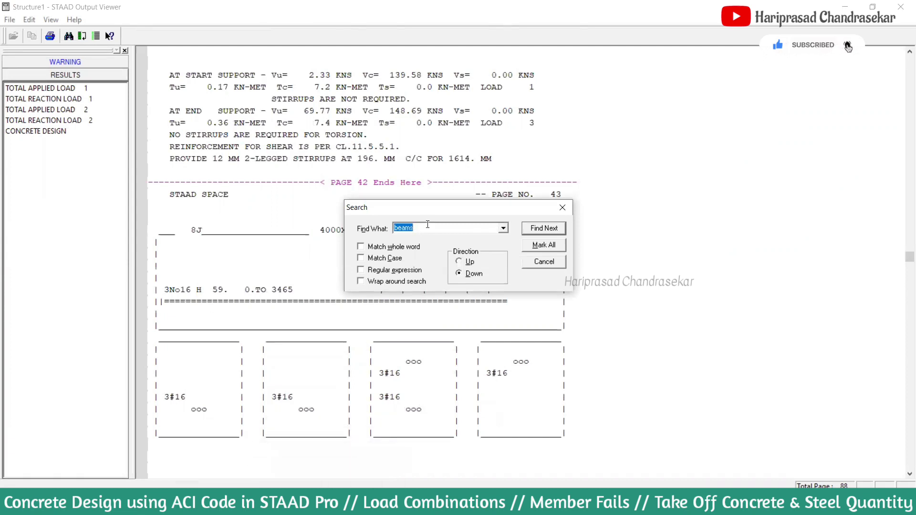
text(take)
key(Return)
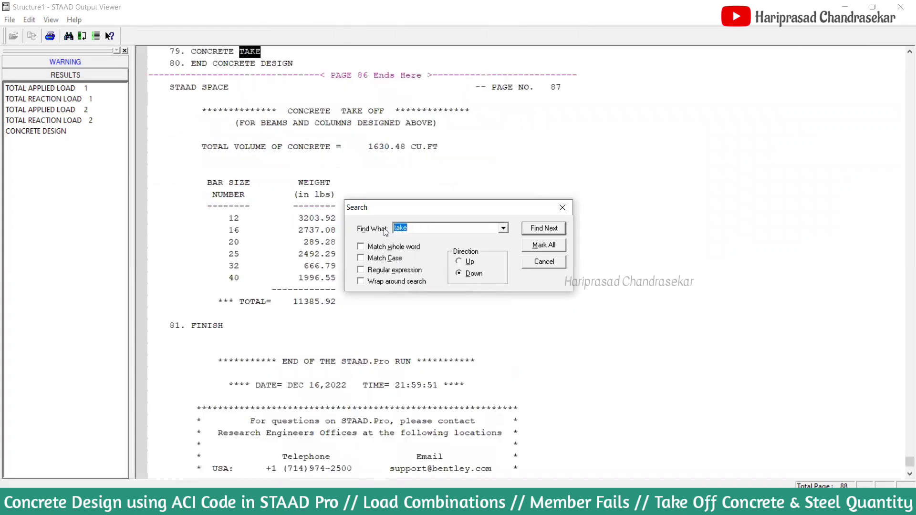
click(570, 206)
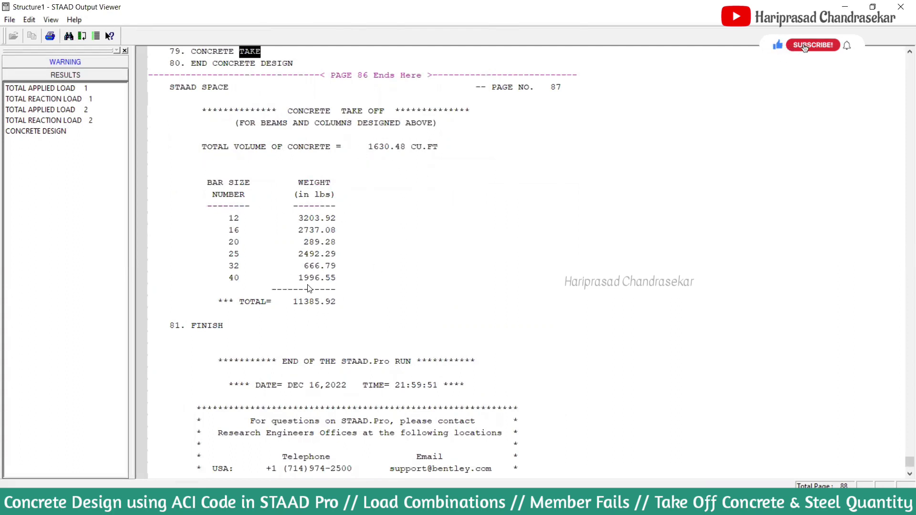
click(901, 8)
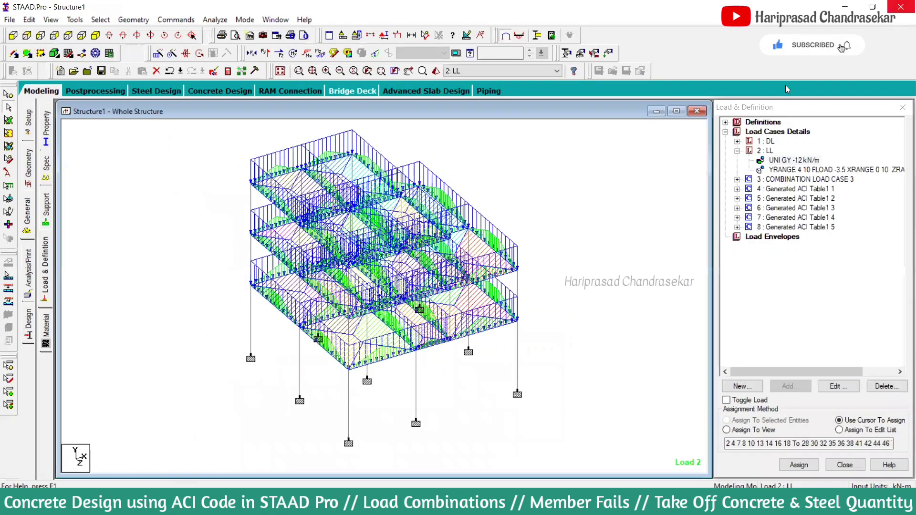
- Review the concrete design results of beam 64 and of the adjoining ground-floor column 61
double_click(503, 330)
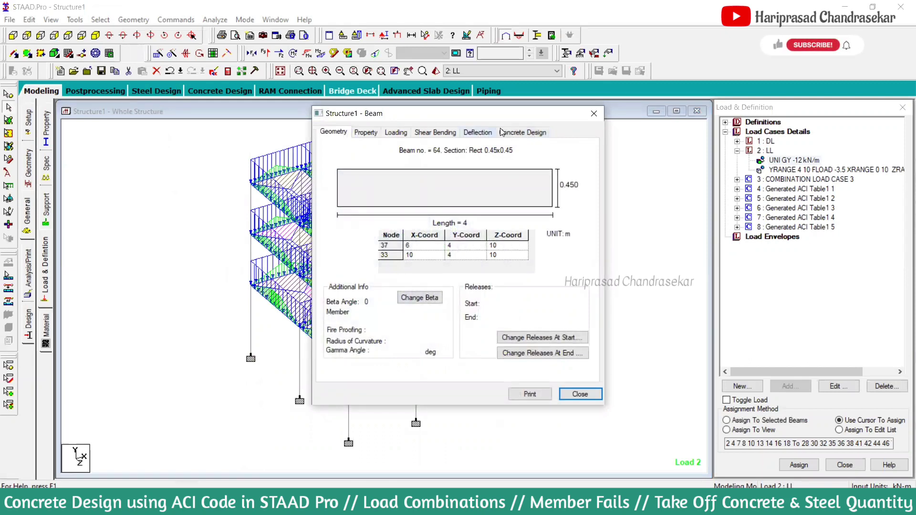
click(520, 134)
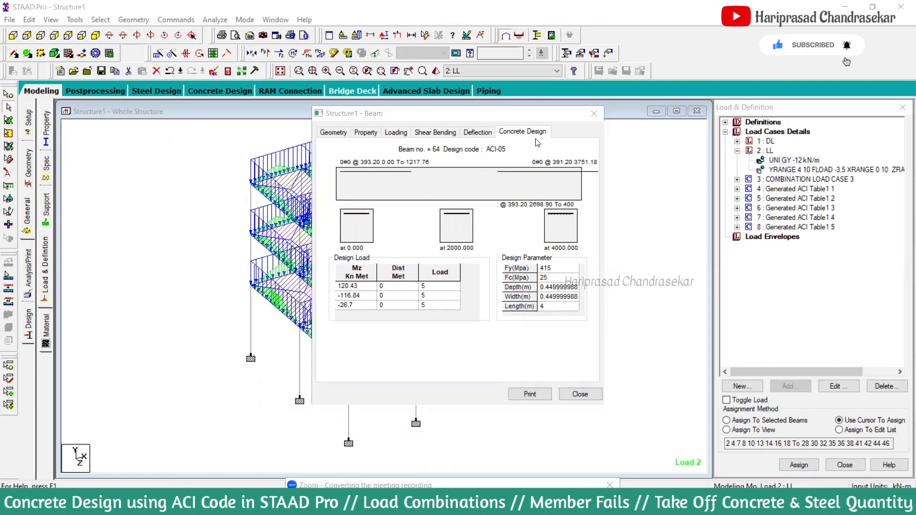
click(593, 114)
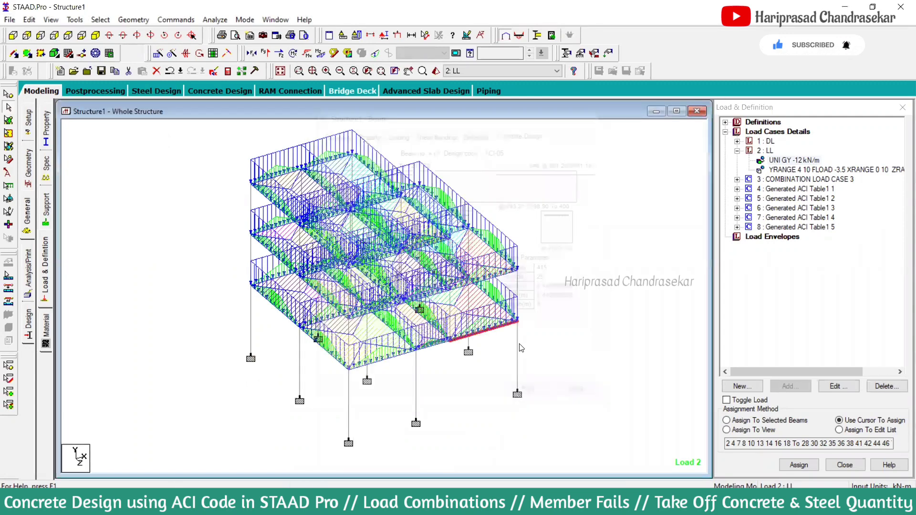
double_click(518, 348)
click(524, 132)
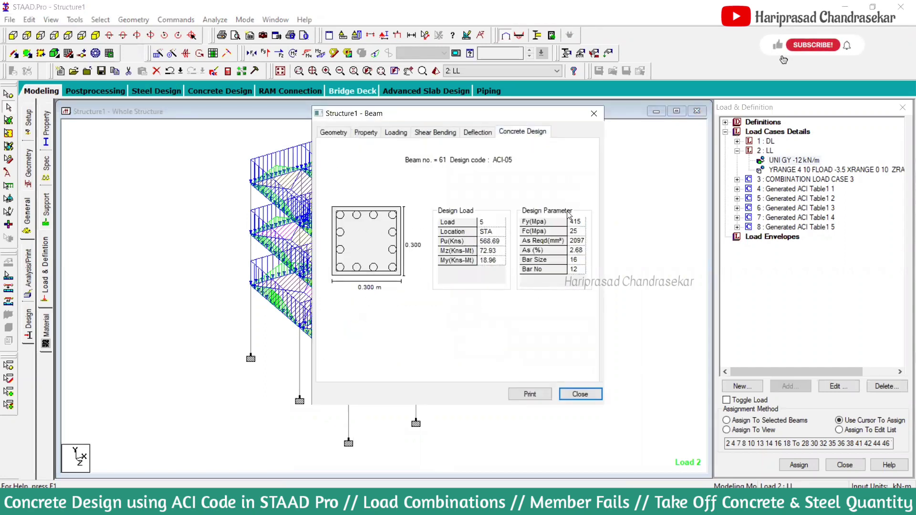
click(594, 113)
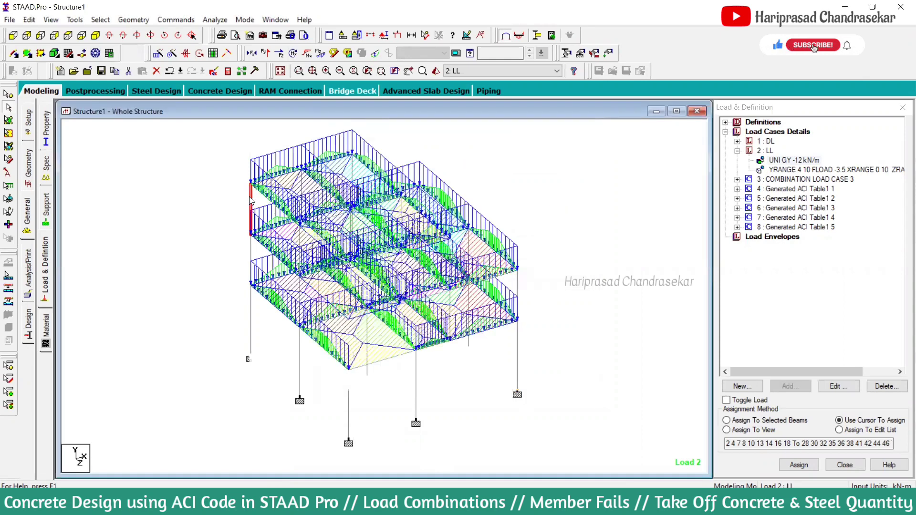
- Review the concrete design results of the upper-storey column 12 and the ground-floor column 1
click(522, 131)
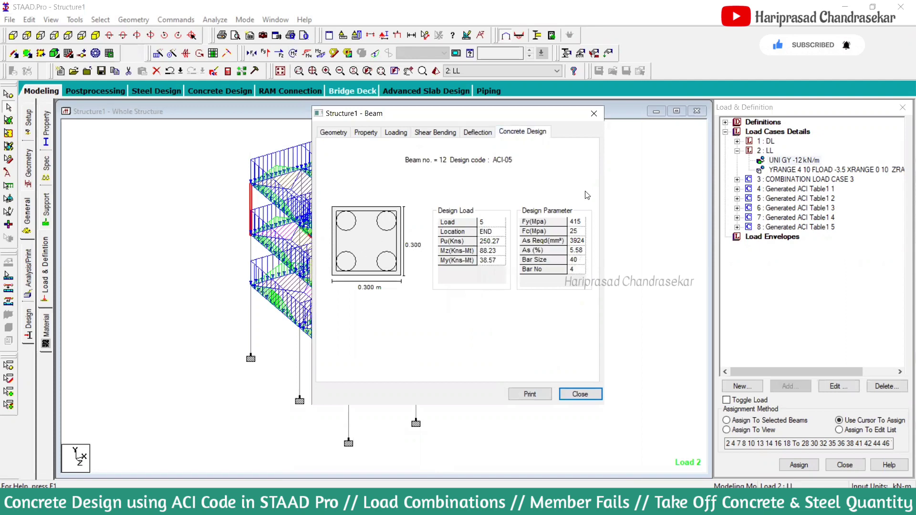
click(594, 113)
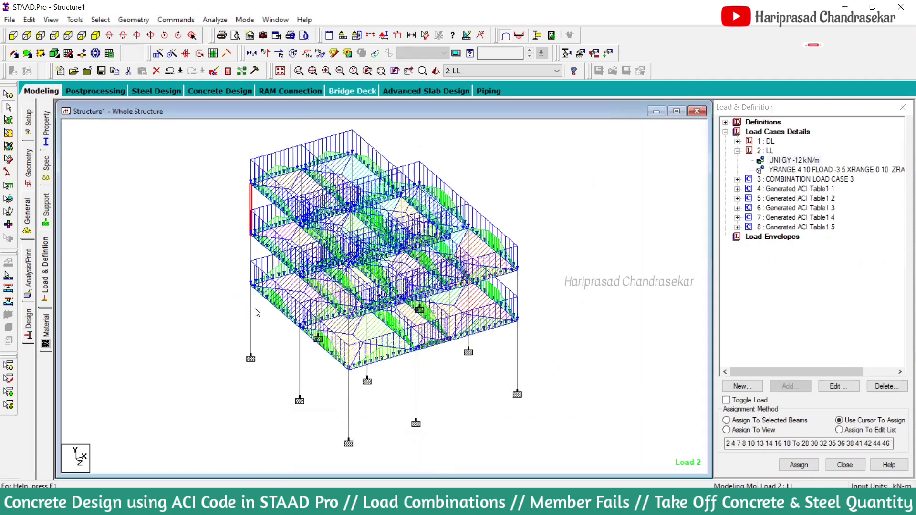
double_click(252, 312)
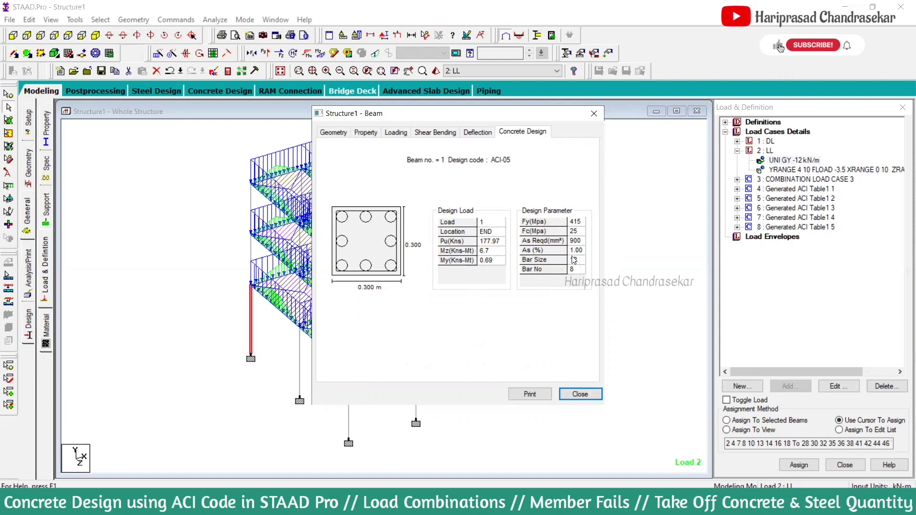
click(593, 113)
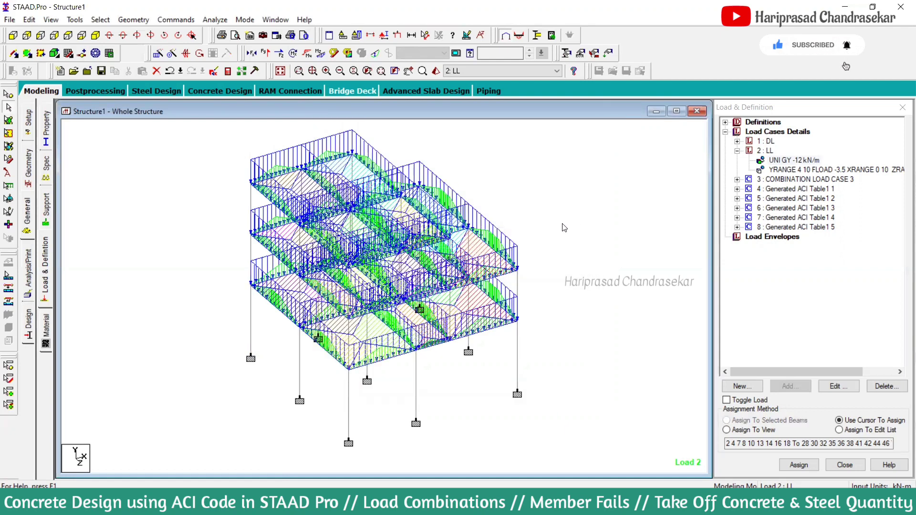
- Inspect the shear bending, loading, deflection and section property data of ground-floor column 61
double_click(518, 352)
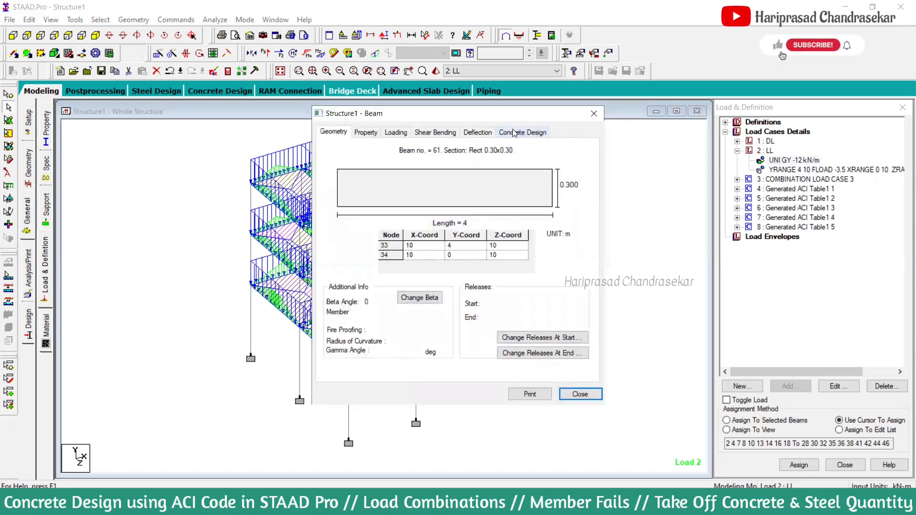
click(435, 132)
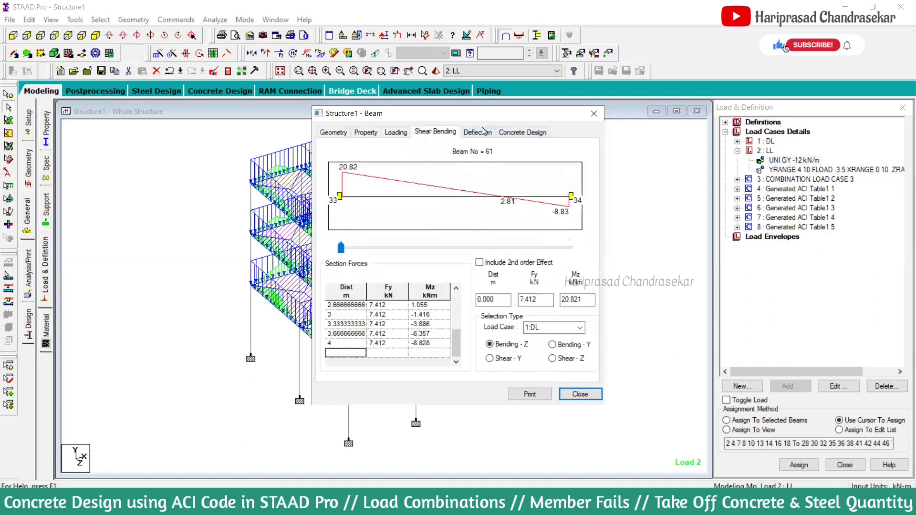
click(402, 134)
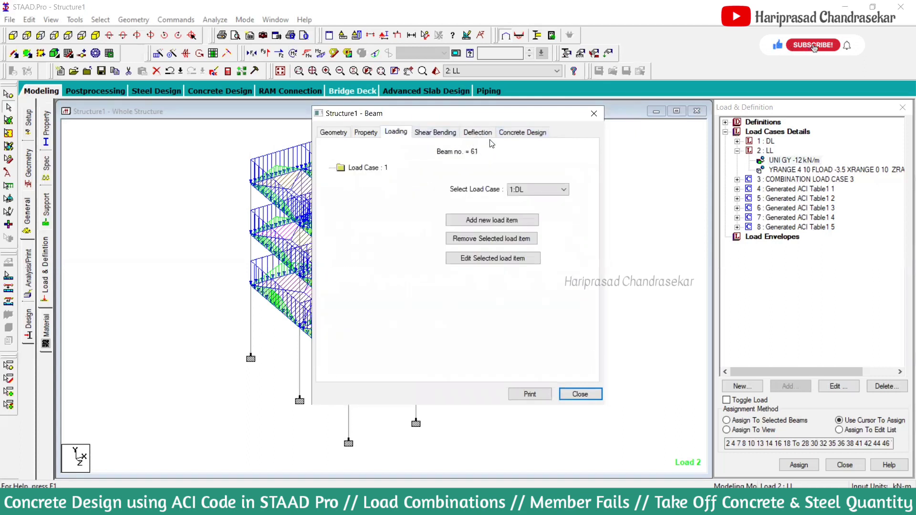
click(478, 134)
click(361, 133)
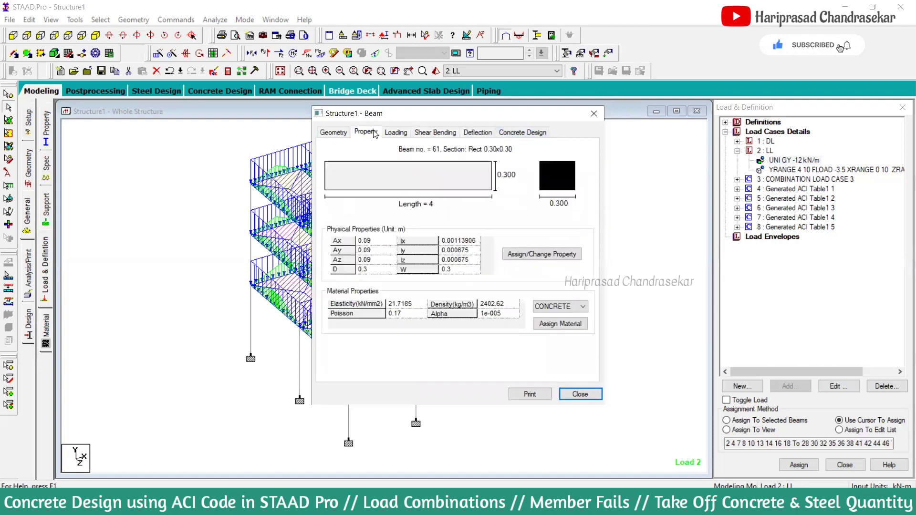
click(594, 115)
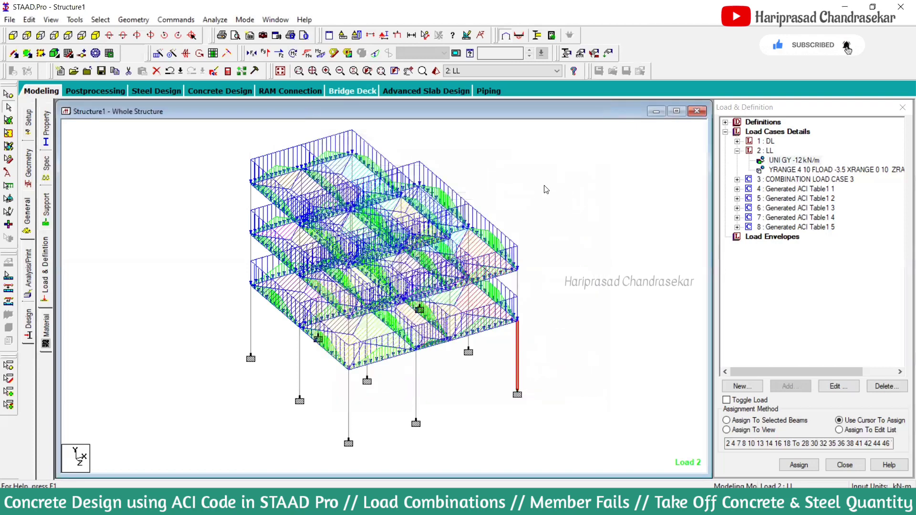
- Reopen the data of column 61 and check its loading for load case 2:LL
double_click(518, 360)
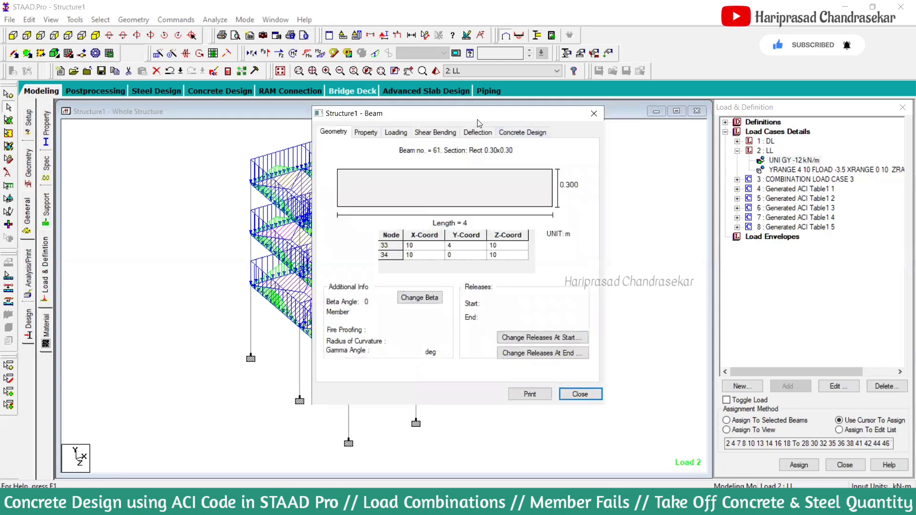
click(396, 132)
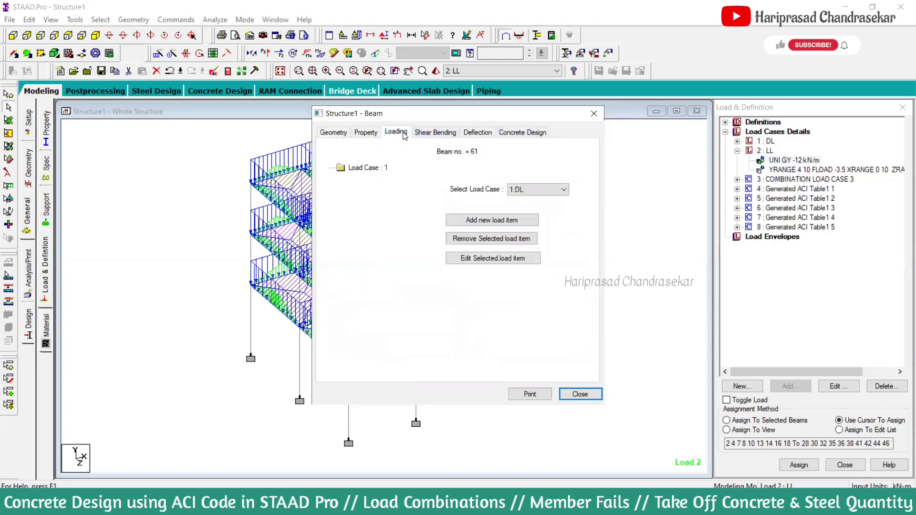
click(538, 191)
click(525, 205)
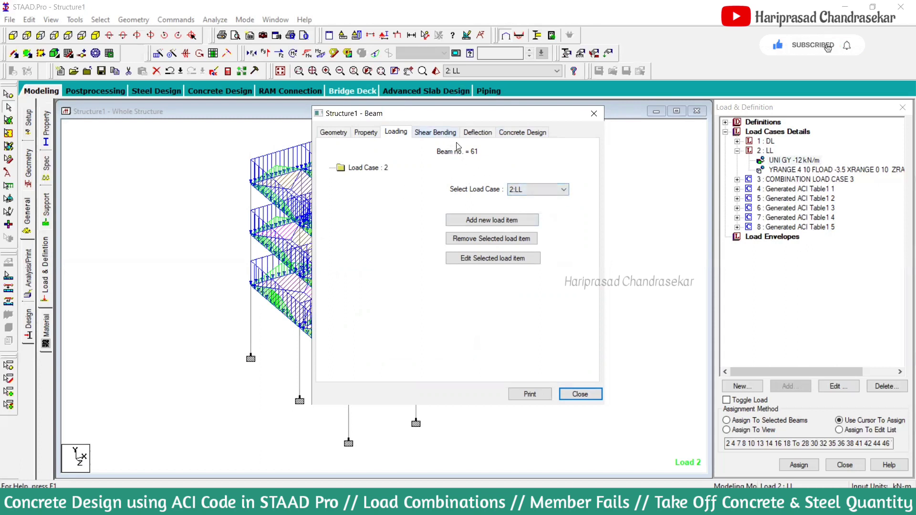
click(536, 192)
click(538, 188)
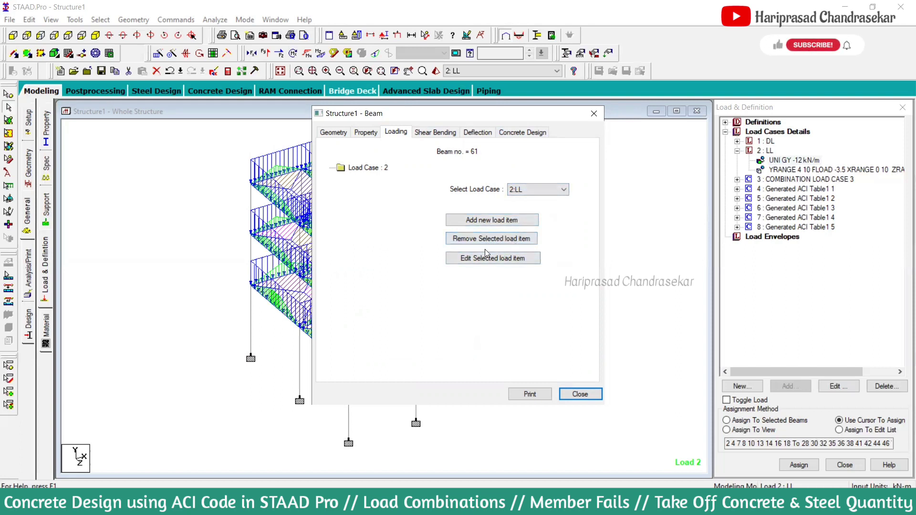
- Go through column 61's shear bending and deflection diagrams and its concrete design results
click(439, 134)
click(475, 134)
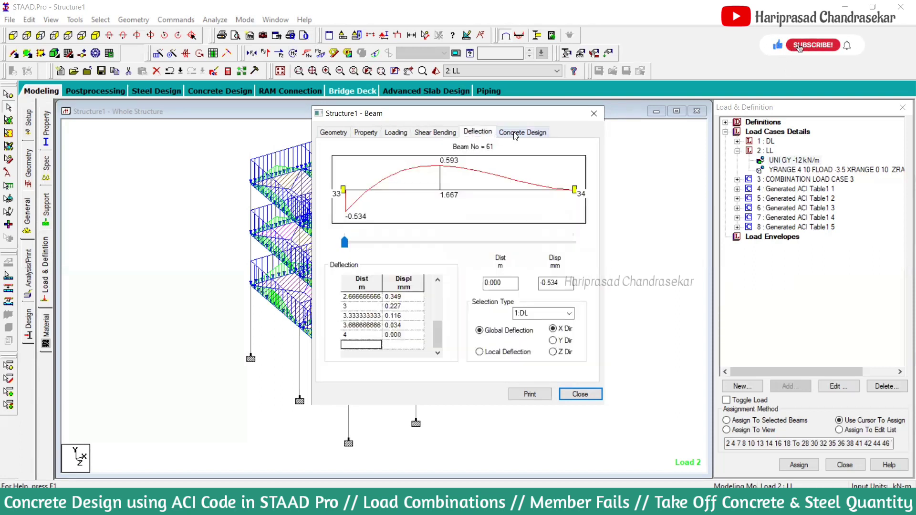
click(527, 134)
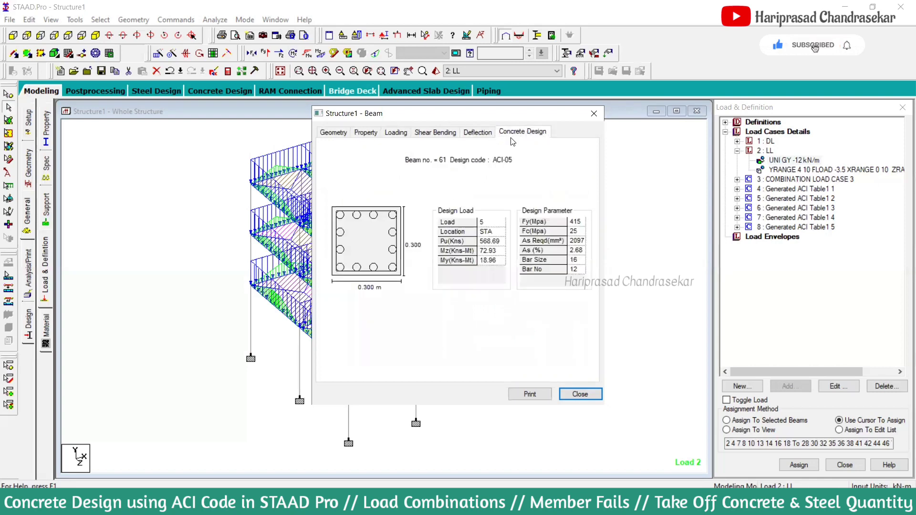
- Check column 61's global deflection for load case 1:DL in the Y and Z directions
click(477, 132)
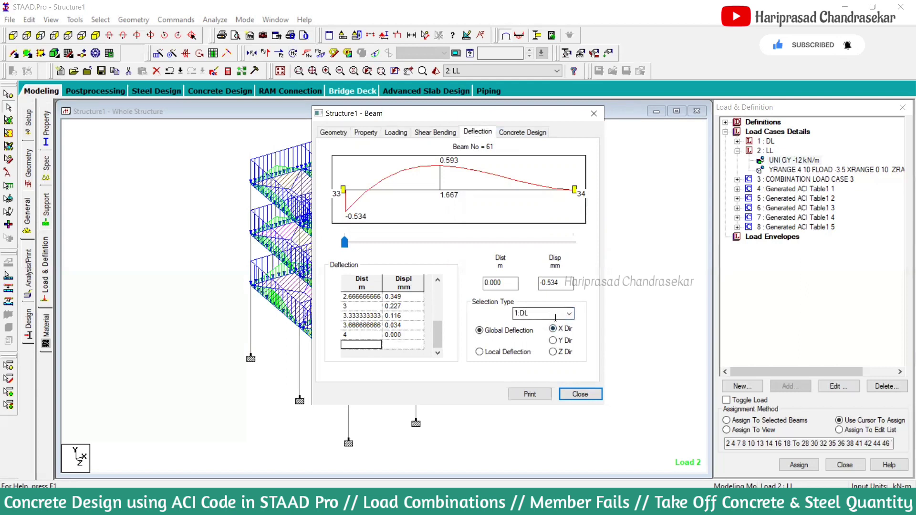
click(552, 340)
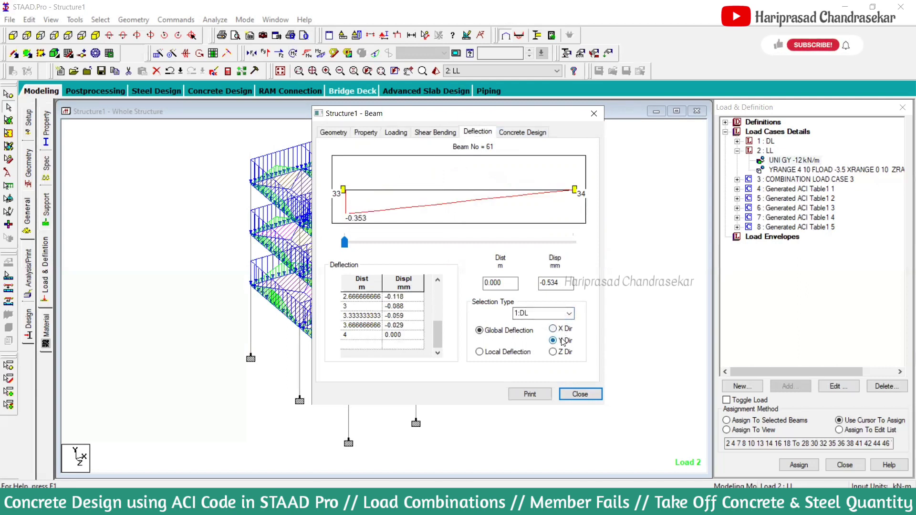
click(552, 352)
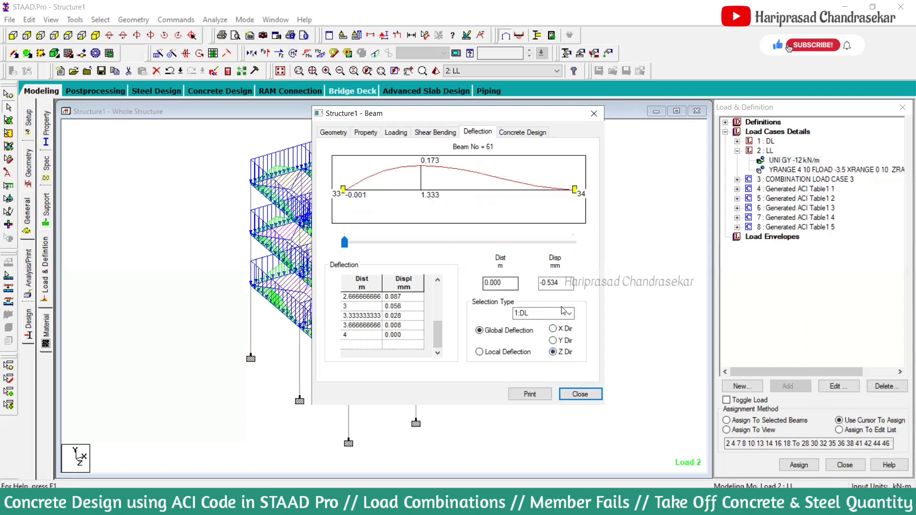
- Examine column 61's global deflection for 2:LL in the X, Y and Z directions, reading the Z displacement at about 3.07 m
click(542, 313)
click(538, 333)
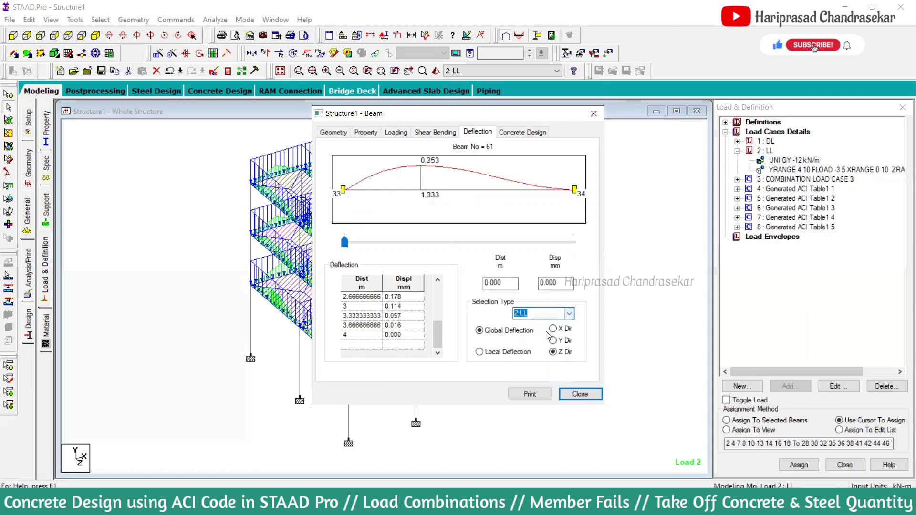
click(564, 341)
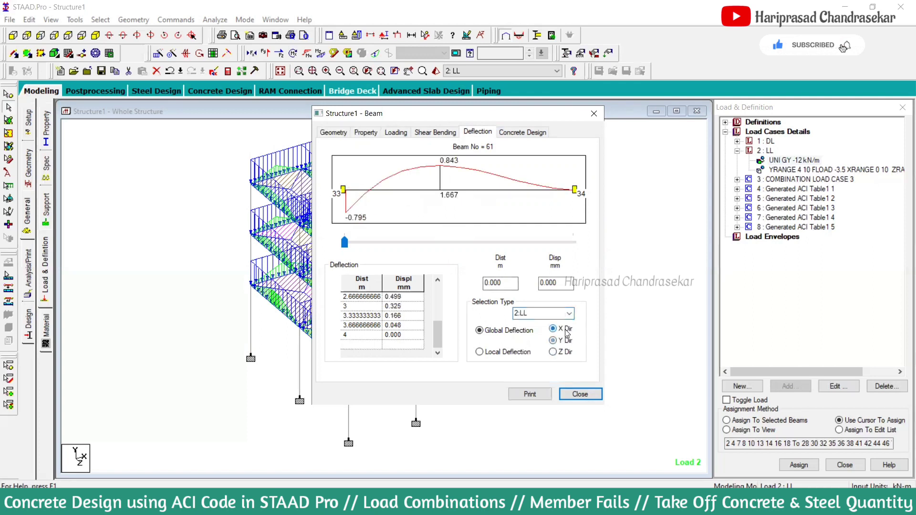
click(563, 352)
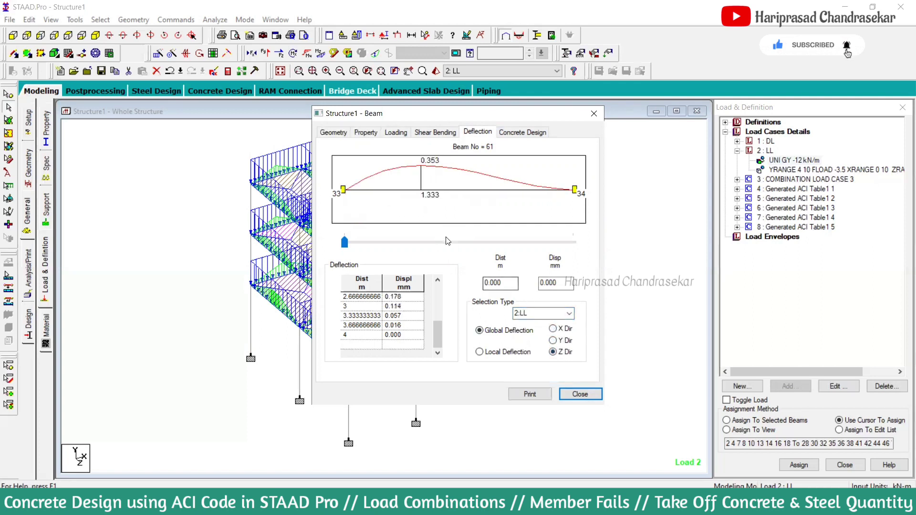
drag(345, 242, 520, 242)
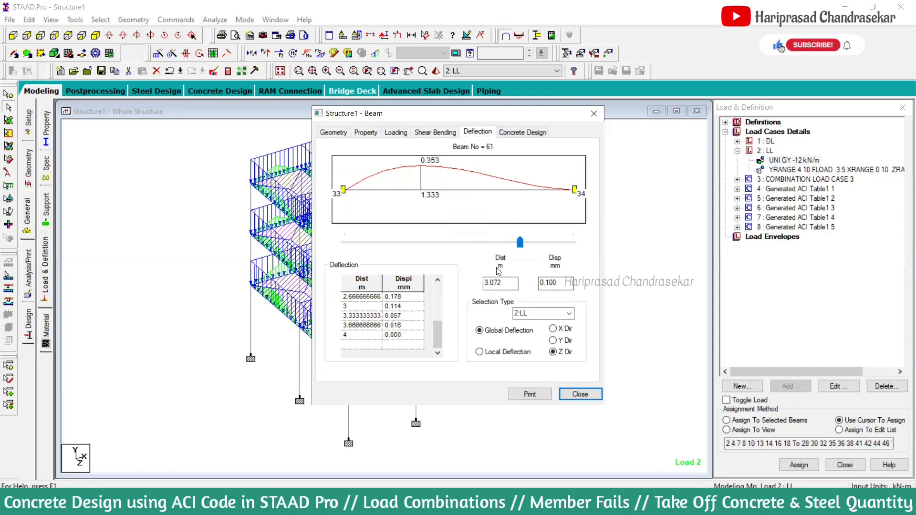
- Recheck column 61's concrete design results, close its member data and clear the selection
click(539, 133)
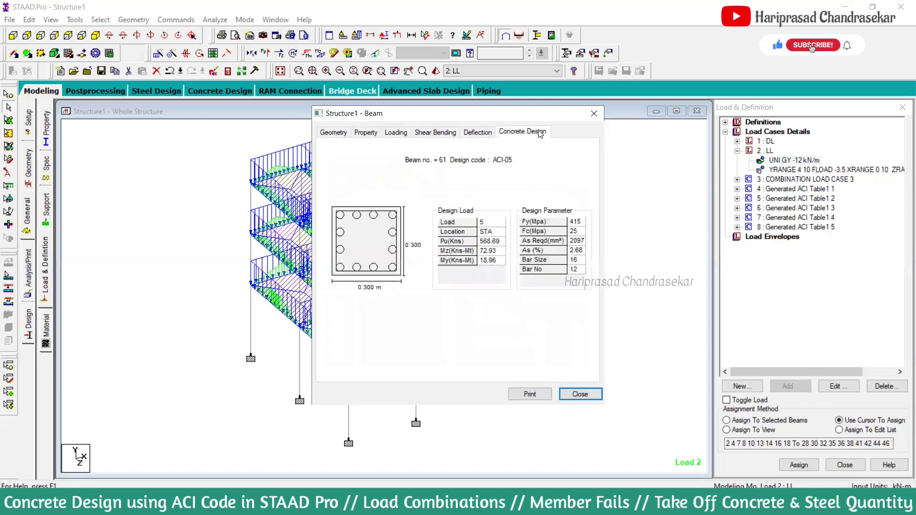
click(594, 115)
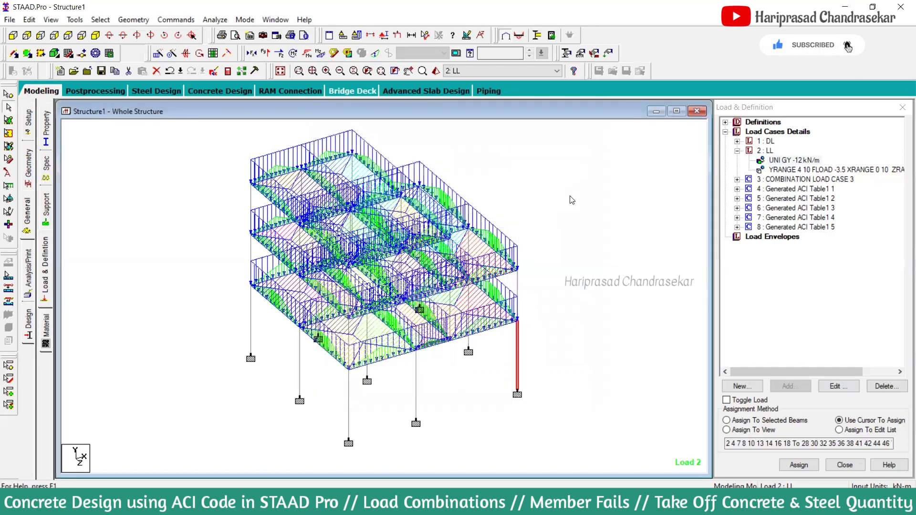
click(592, 202)
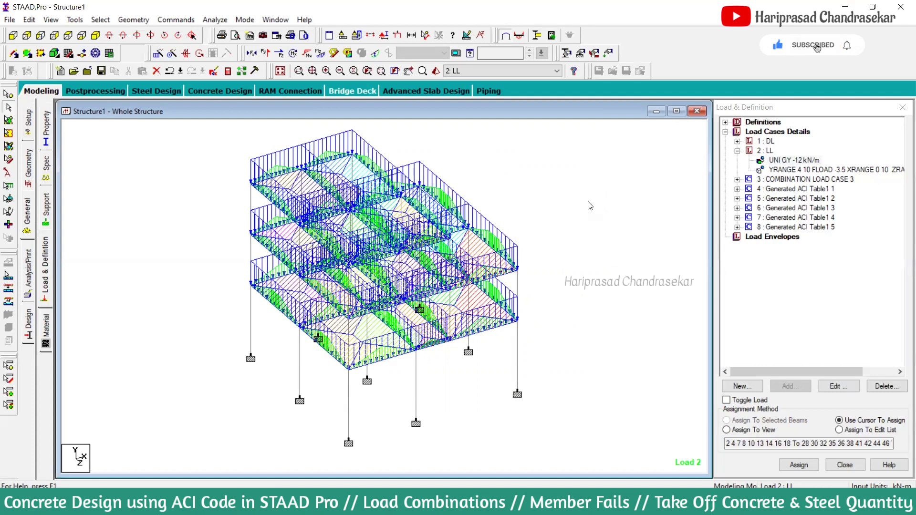
click(134, 19)
mouse_move(160, 76)
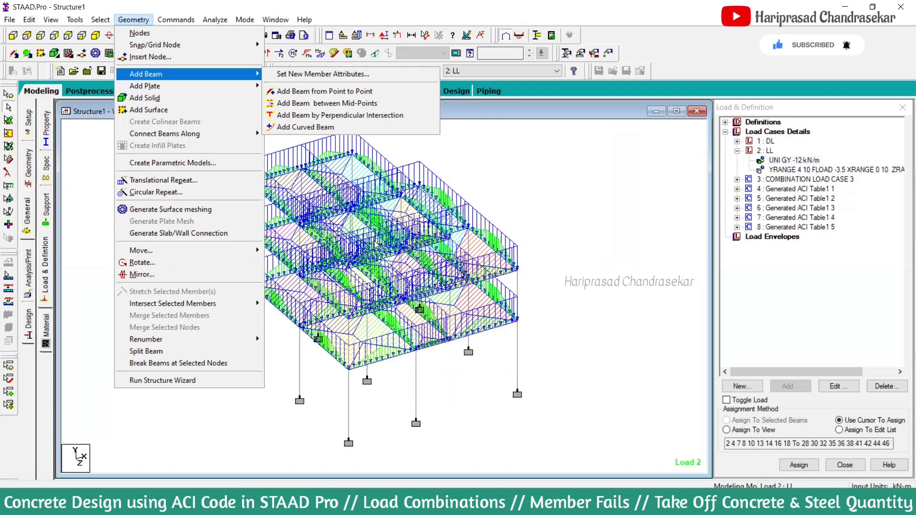
click(505, 114)
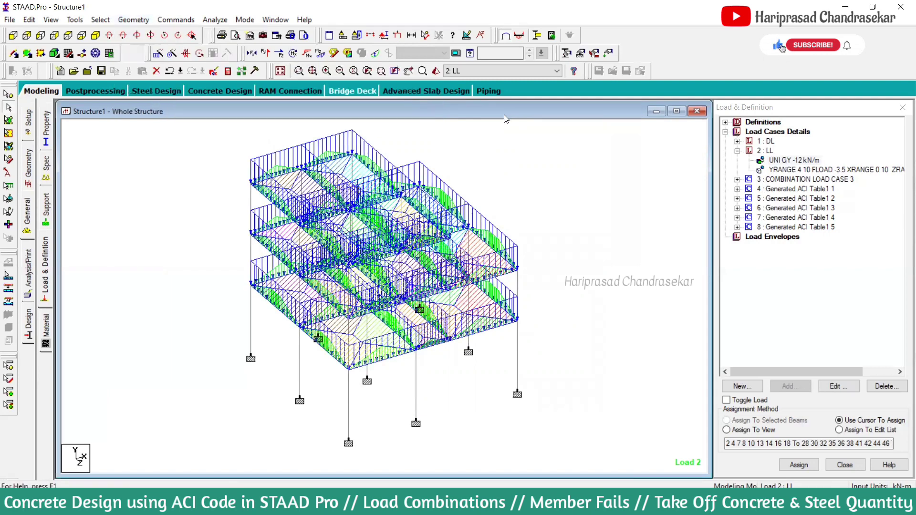